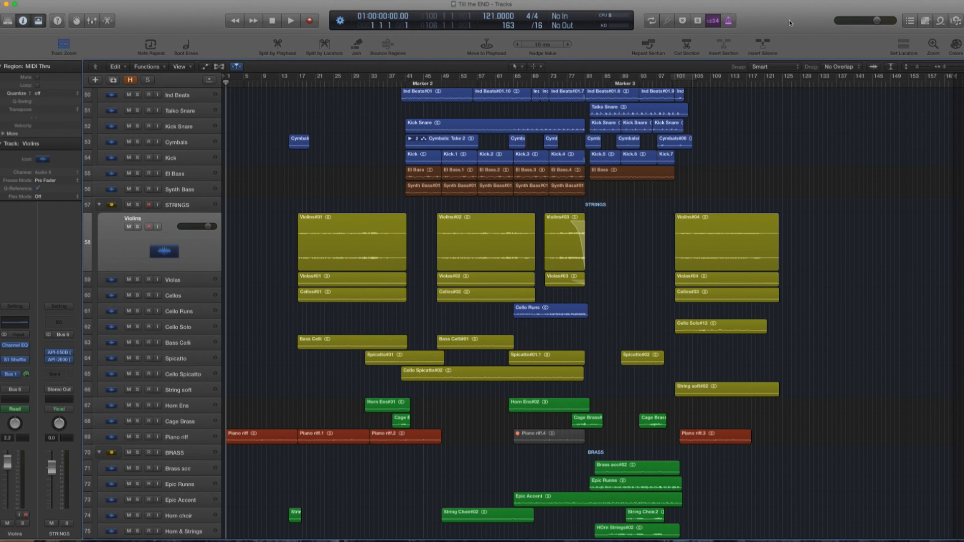
- Play the song from the start and examine the arrangement from the strings down to the Stereo Out track
key("space")
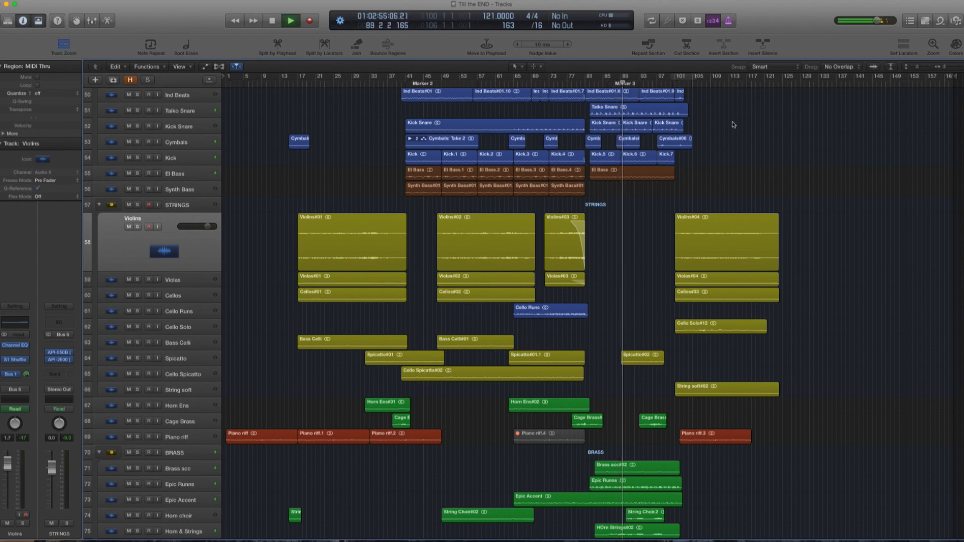
scroll(738, 171, "up", 3)
scroll(810, 231, "down", 7)
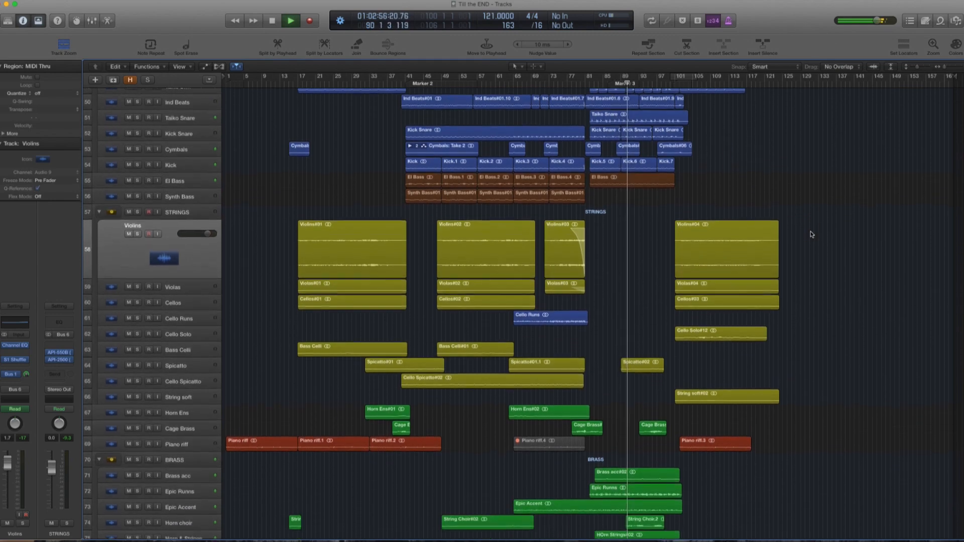
scroll(812, 235, "down", 8)
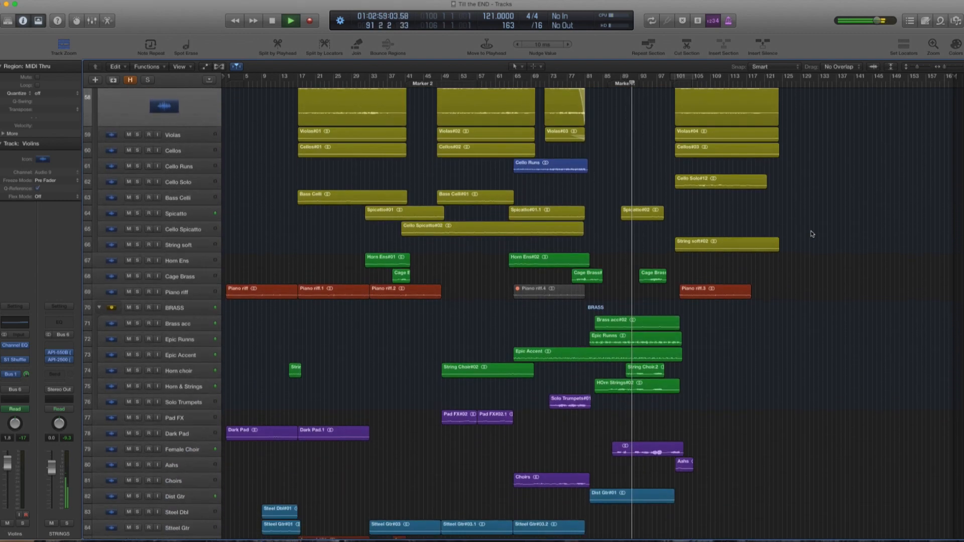
scroll(809, 237, "down", 1)
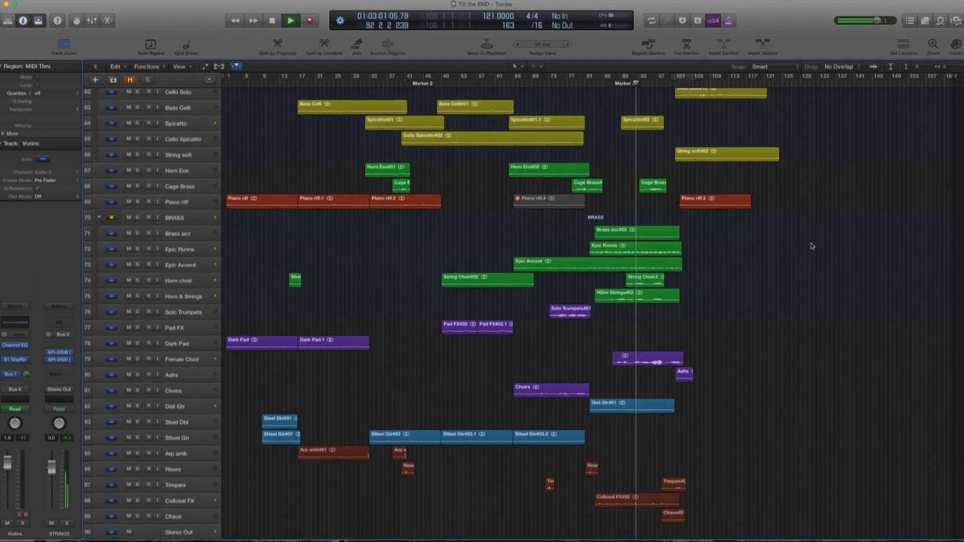
scroll(816, 277, "down", 2)
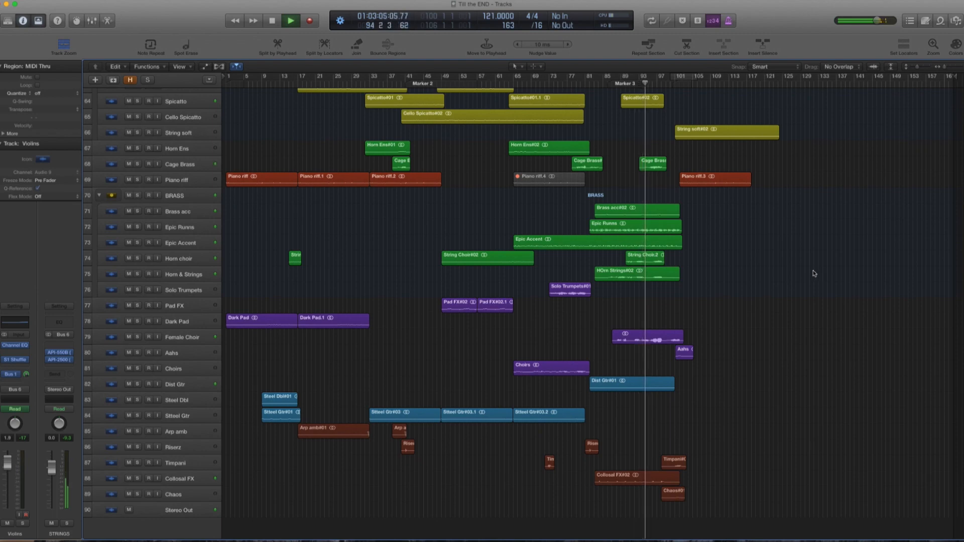
scroll(813, 274, "up", 1)
scroll(814, 274, "up", 1)
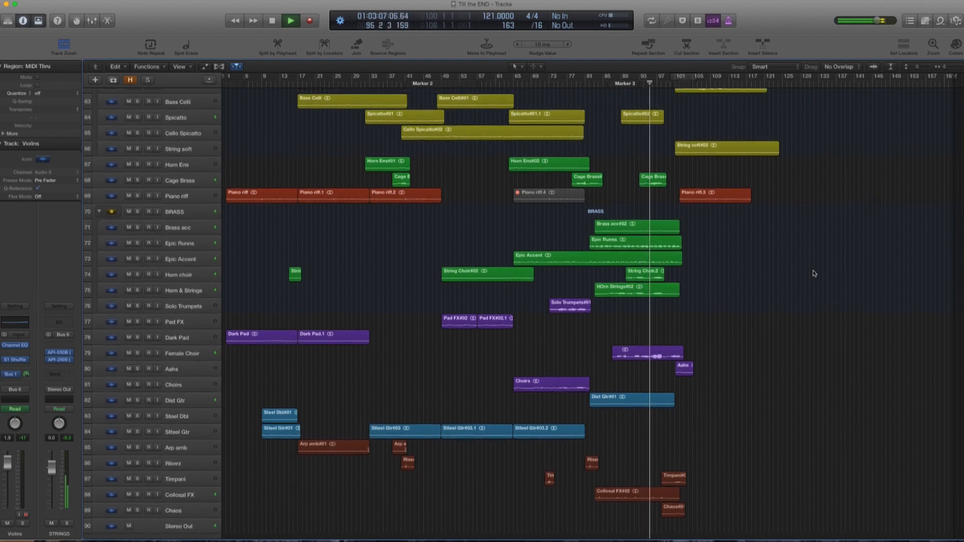
scroll(814, 274, "up", 1)
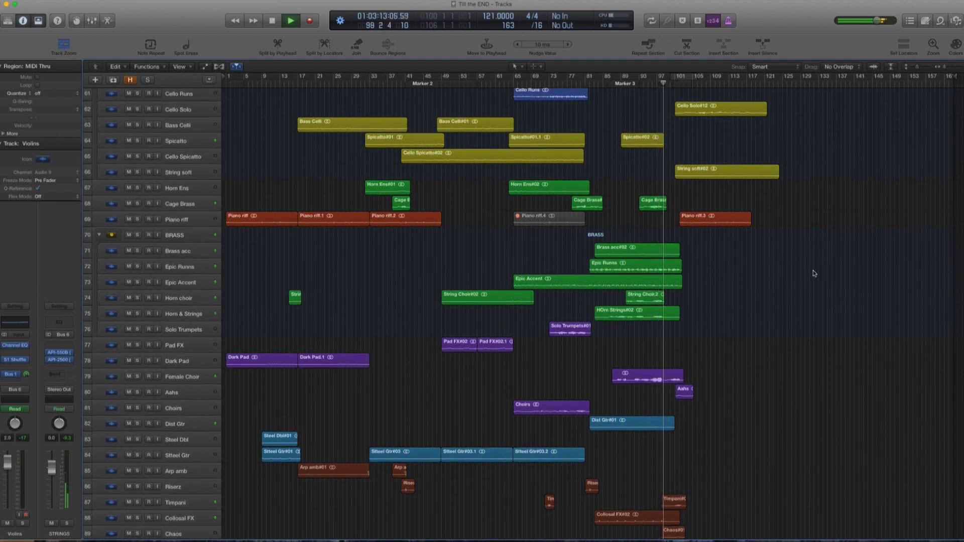
- Examine the drum, string and brass tracks while the ending plays, and stop playback after the last regions
scroll(813, 273, "up", 2)
scroll(813, 274, "up", 8)
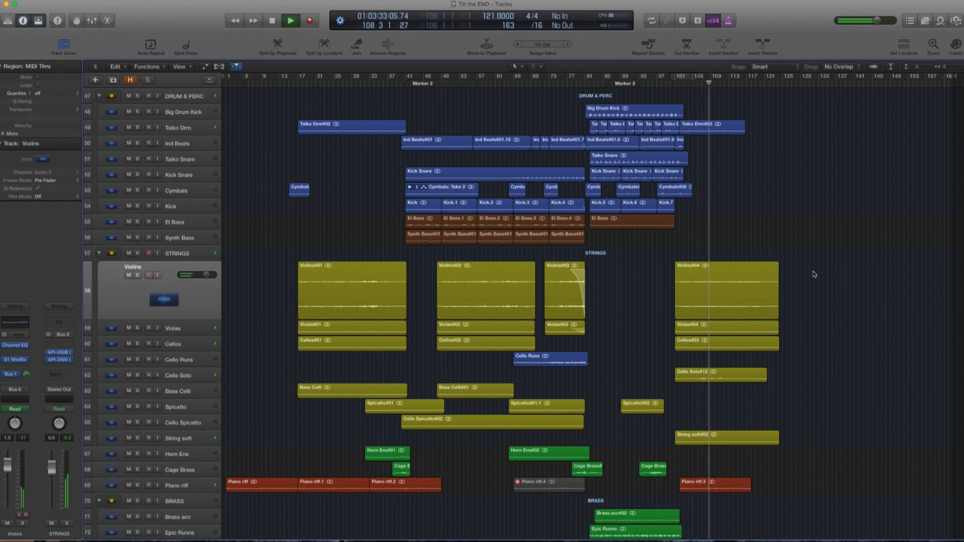
scroll(813, 275, "down", 1)
scroll(814, 274, "down", 2)
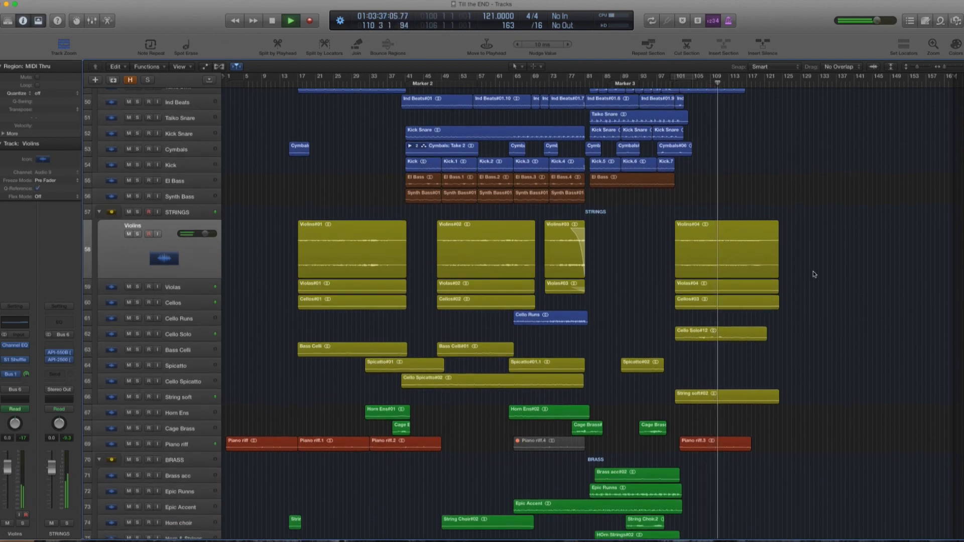
scroll(823, 269, "down", 7)
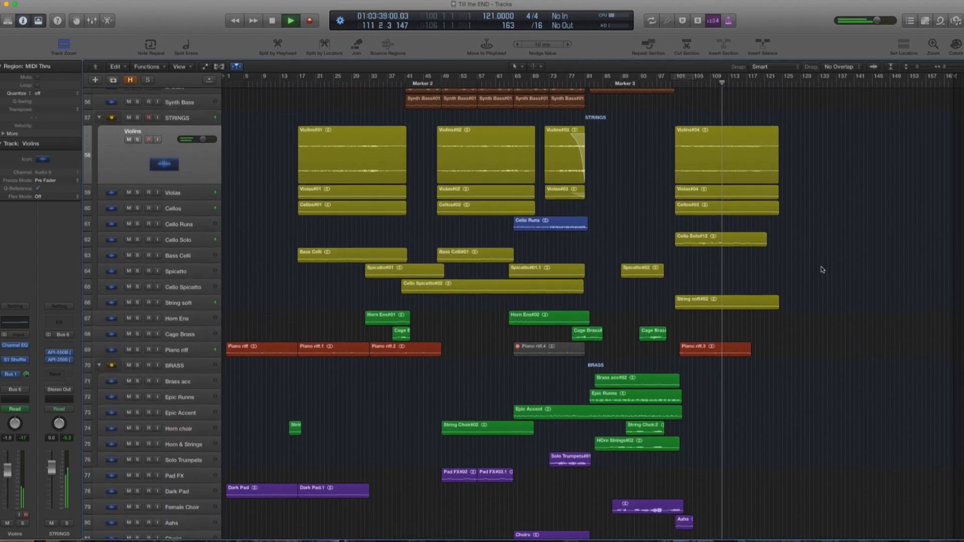
scroll(822, 270, "up", 1)
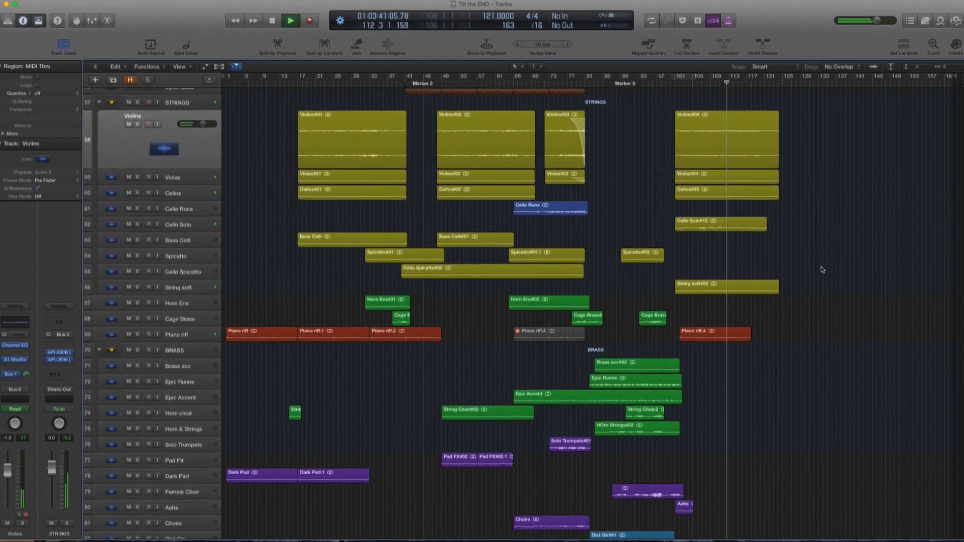
scroll(822, 270, "up", 1)
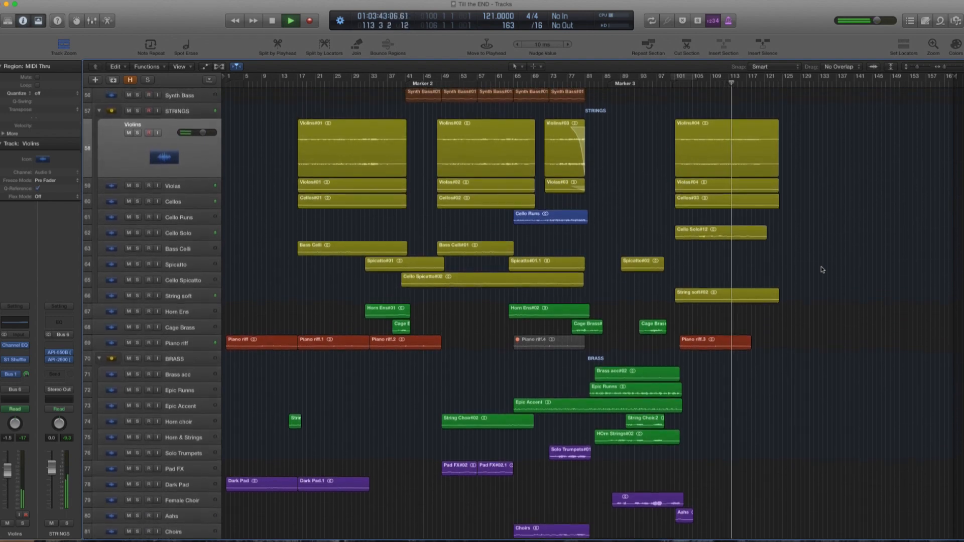
scroll(822, 269, "up", 2)
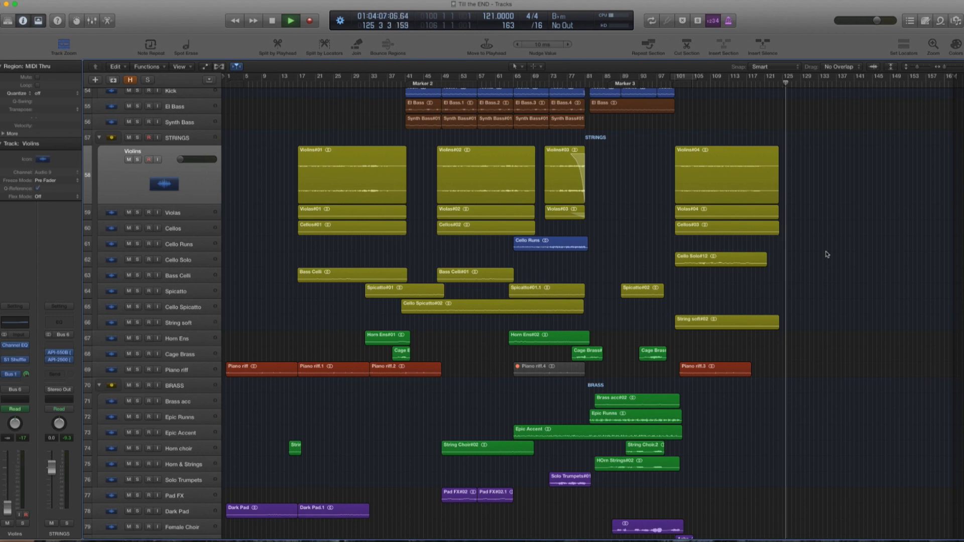
key("space")
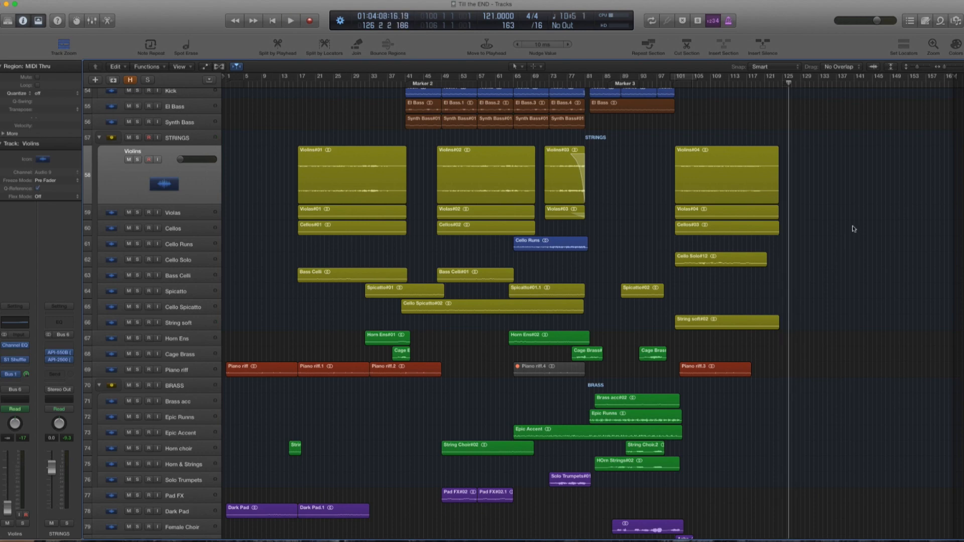
- Return the playhead to the beginning of the project
scroll(707, 262, "up", 5)
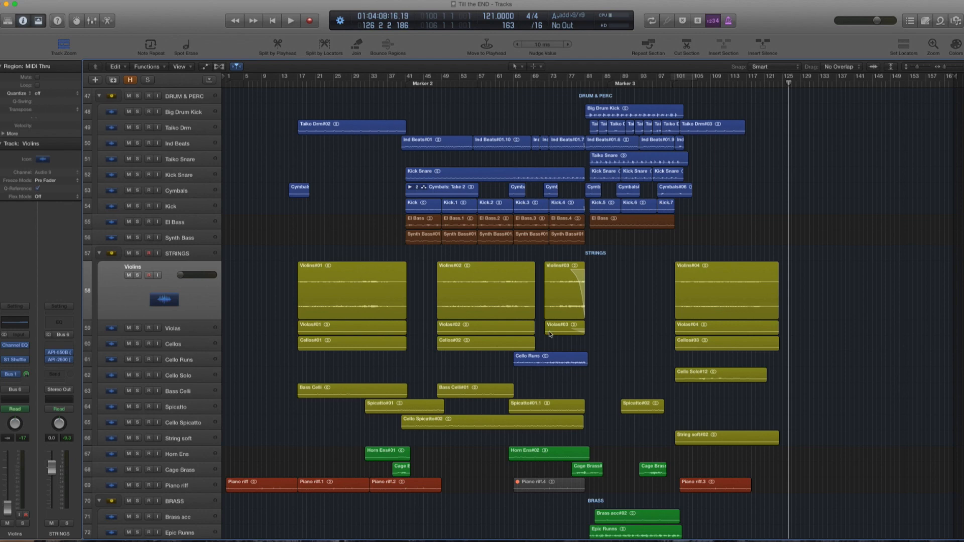
scroll(550, 334, "down", 10)
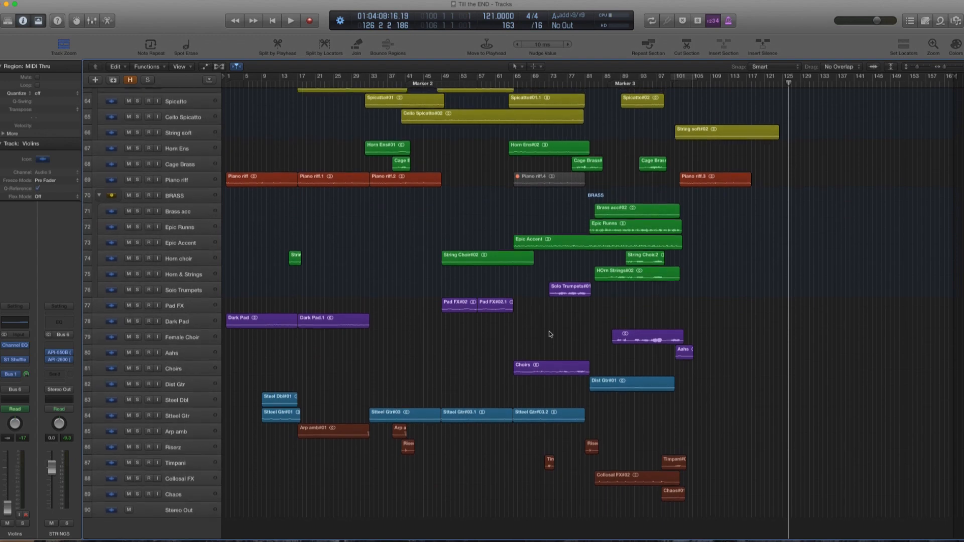
scroll(549, 334, "up", 8)
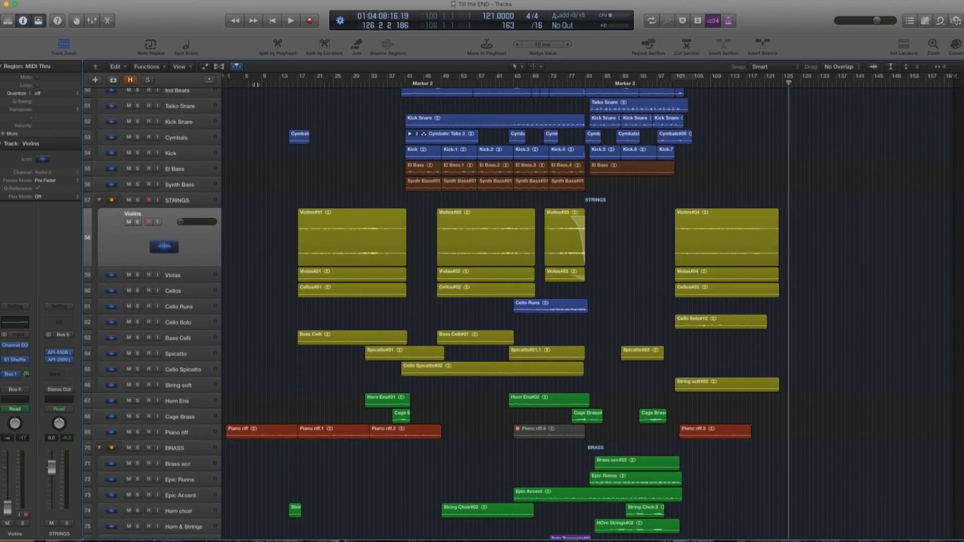
key("Return")
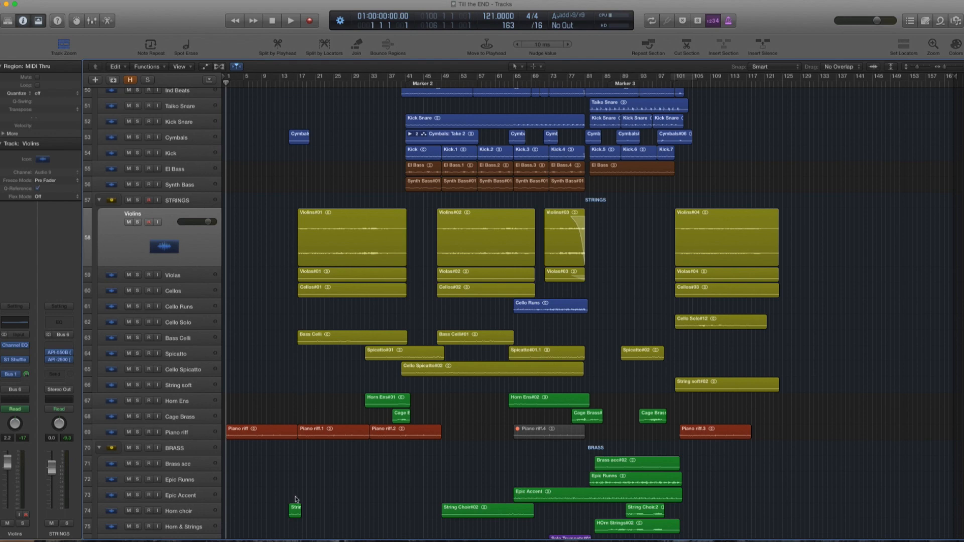
- Show the mixer to examine the channel strips alongside the tracks, and hide it again
key("x")
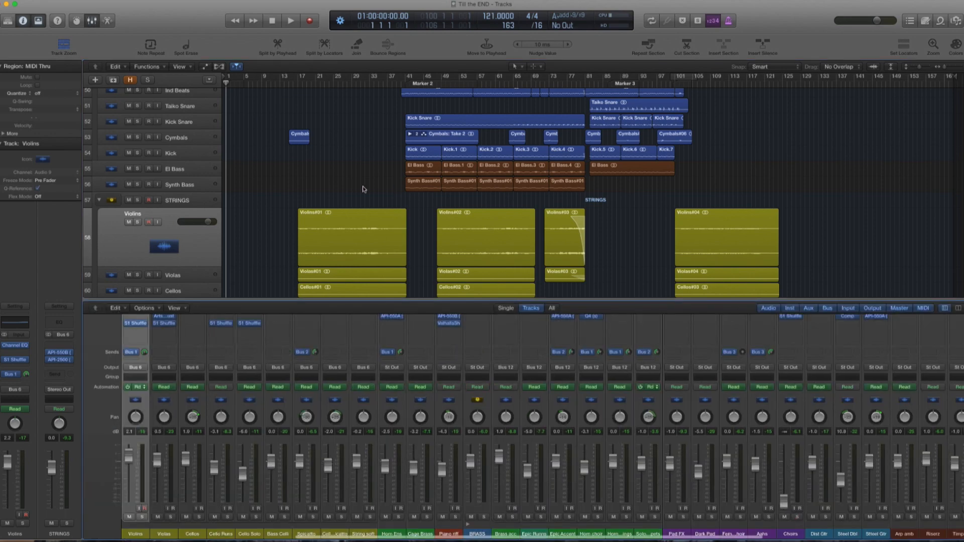
scroll(361, 196, "down", 10)
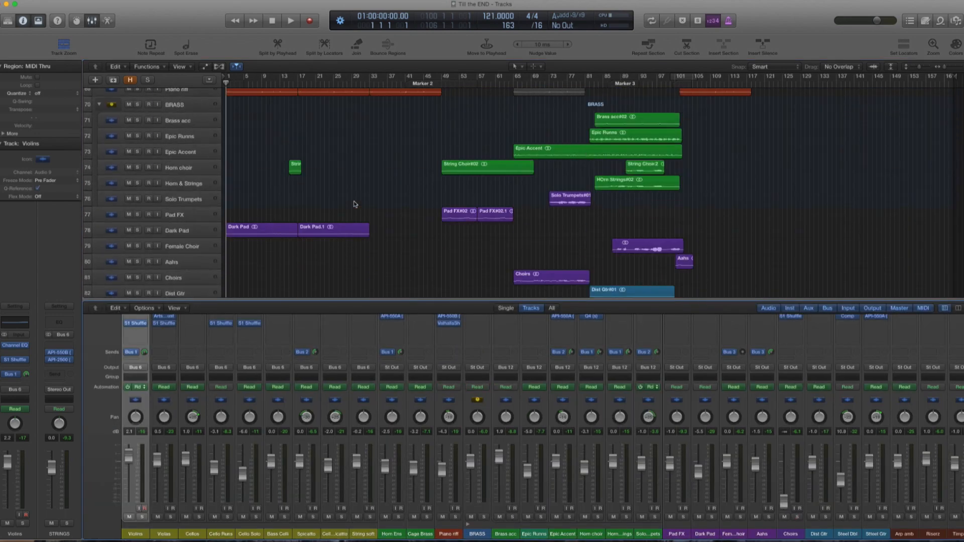
scroll(355, 203, "up", 6)
scroll(441, 369, "up", 2)
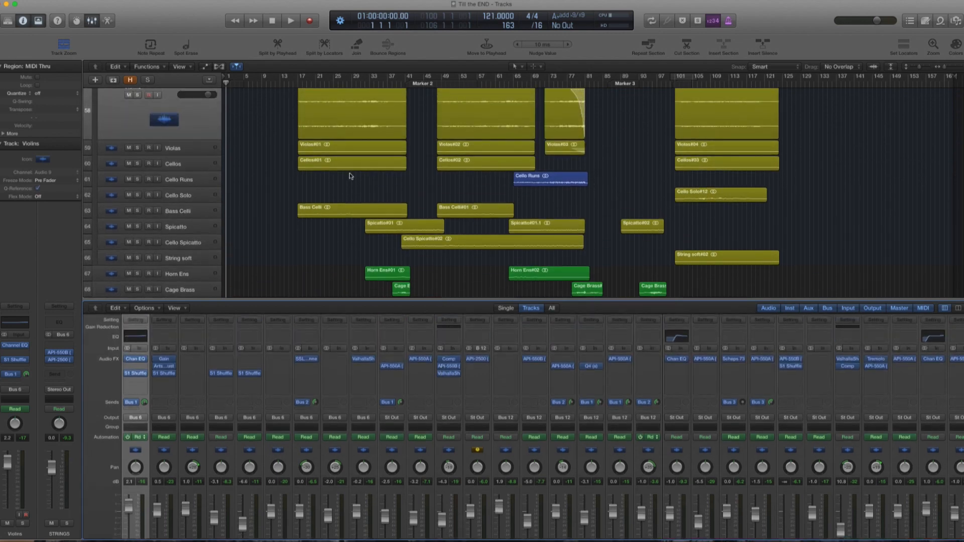
scroll(350, 176, "up", 6)
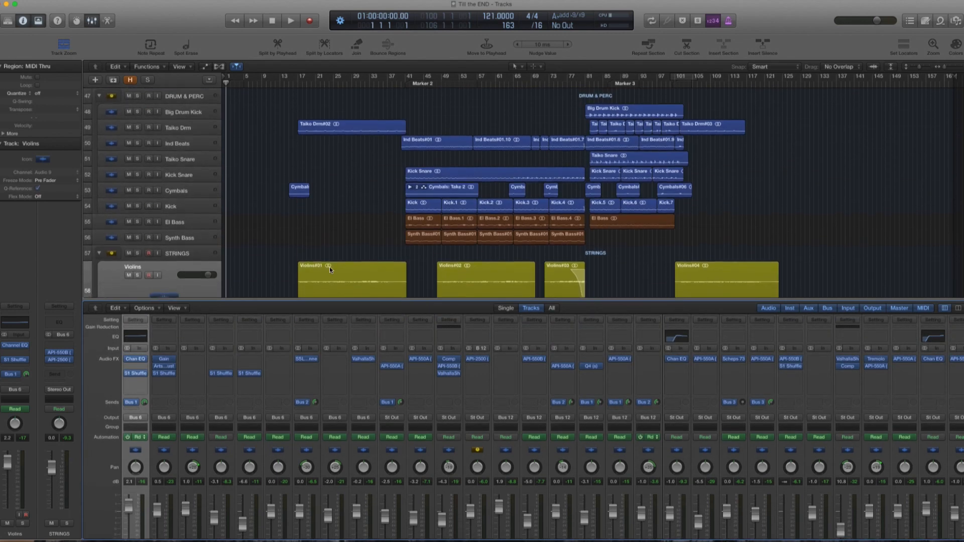
key("x")
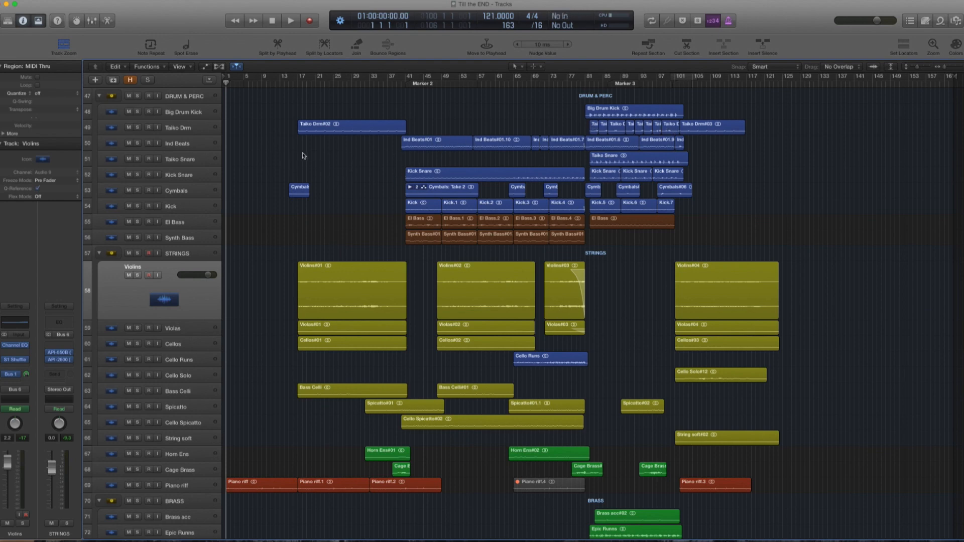
- Recolor the Cello Runs region to the olive yellow of the other string regions and close the color palette
scroll(307, 152, "down", 2)
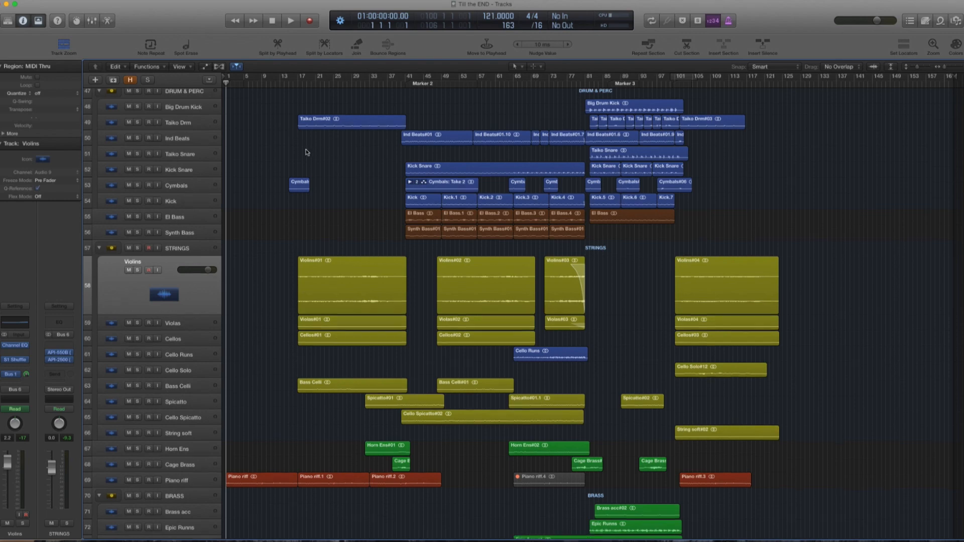
scroll(307, 155, "down", 1)
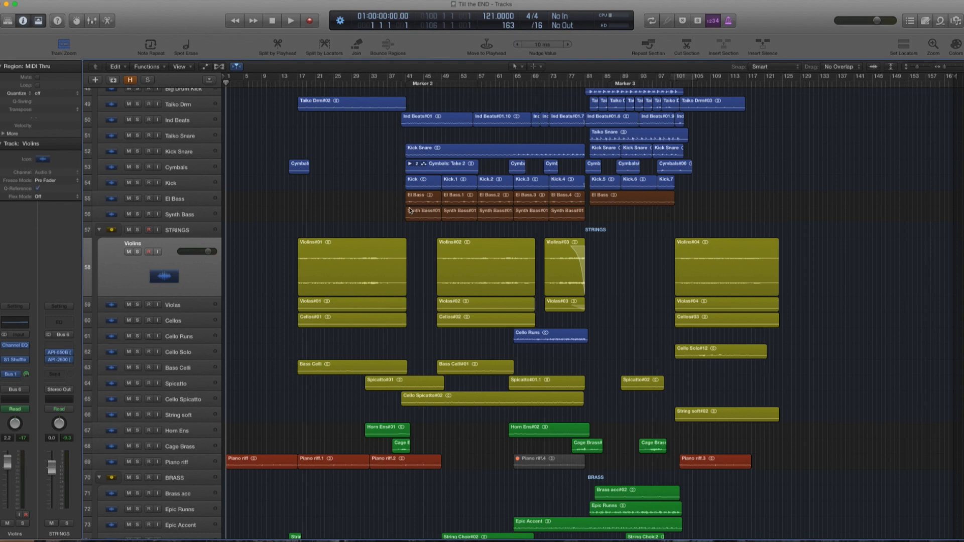
scroll(362, 207, "down", 1)
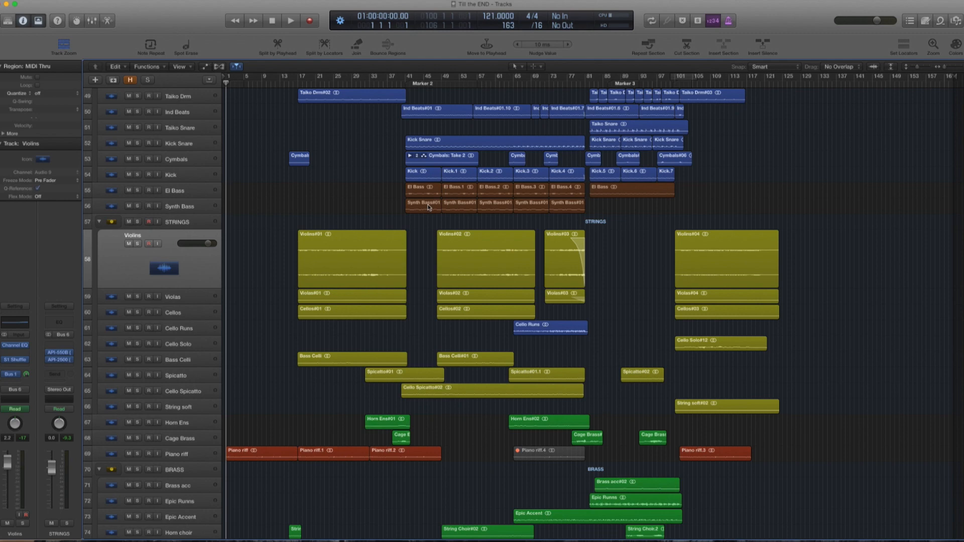
scroll(355, 203, "down", 3)
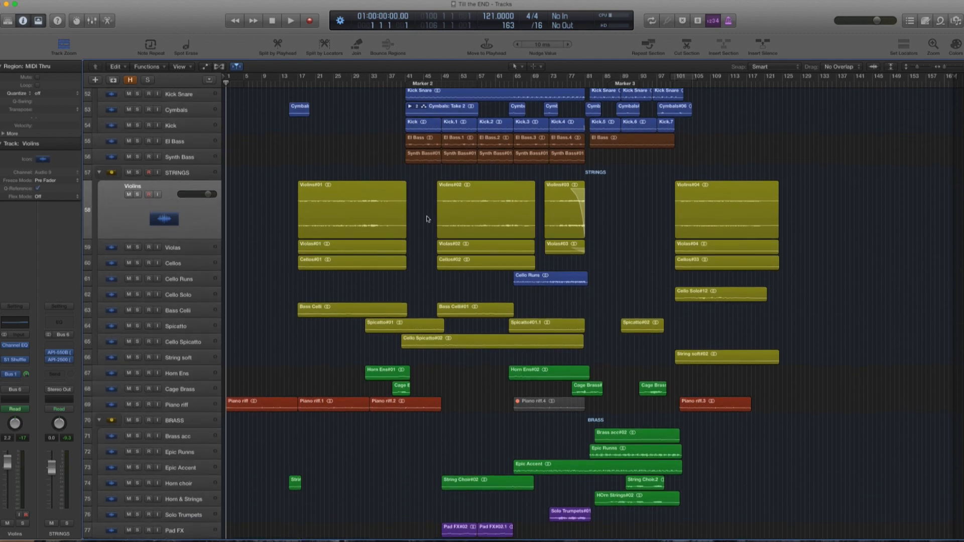
scroll(364, 222, "down", 2)
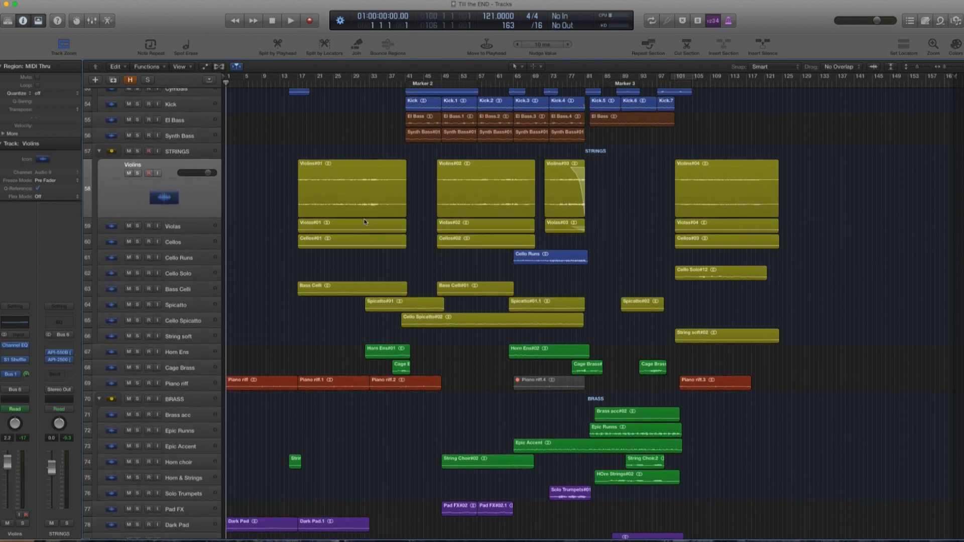
left_click(558, 253)
right_click(557, 254)
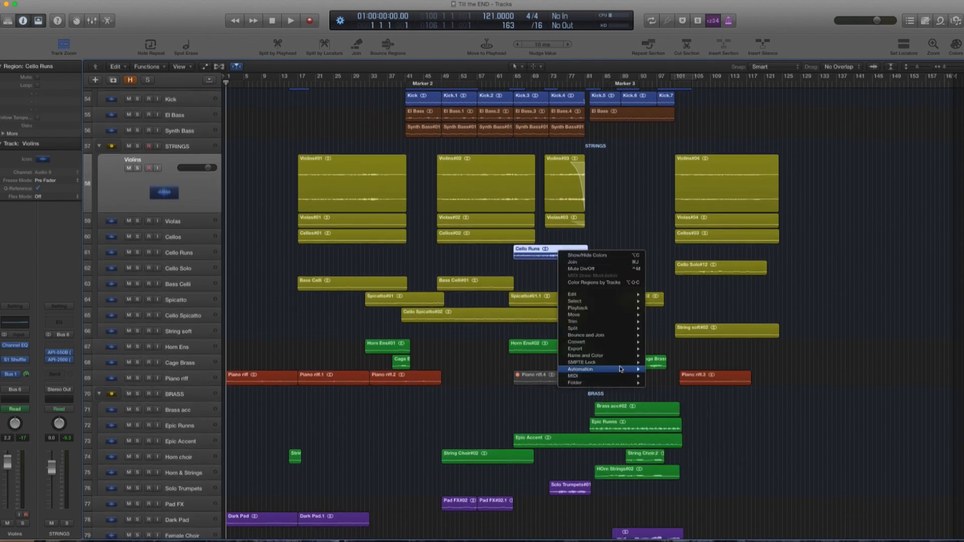
mouse_move(621, 355)
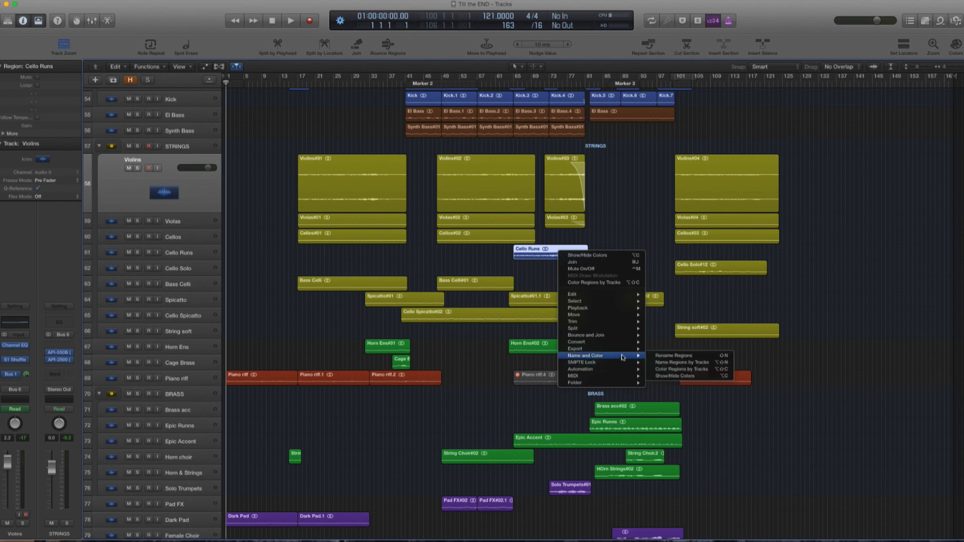
left_click(683, 377)
left_click(259, 454)
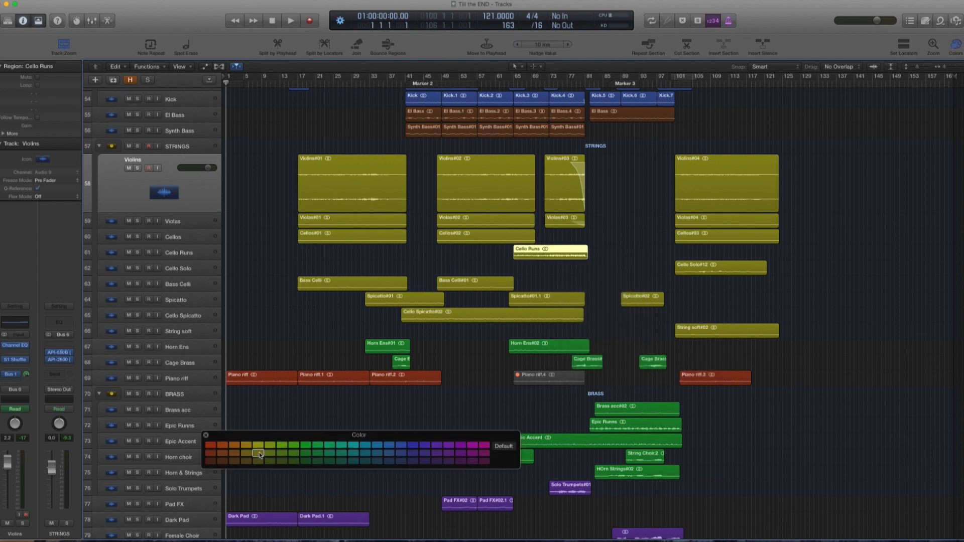
left_click(207, 435)
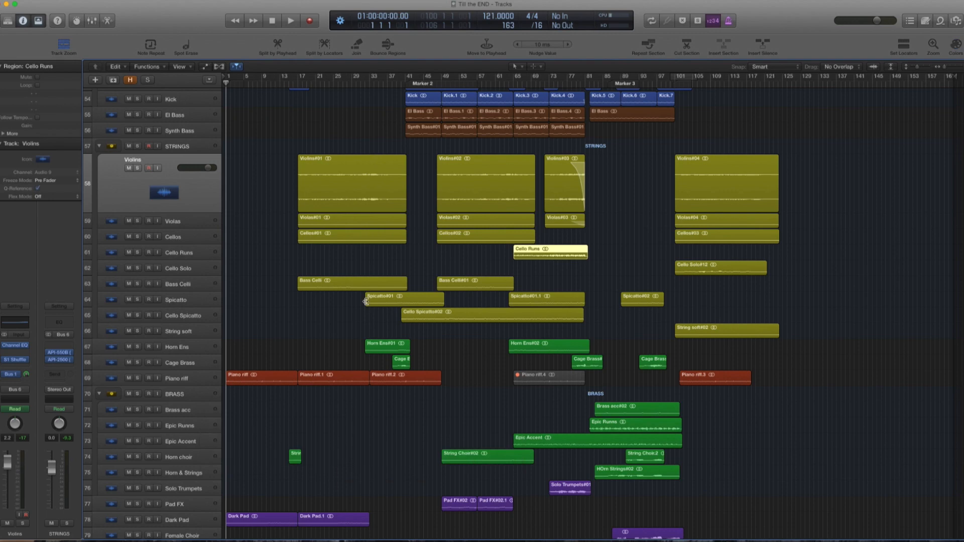
- Move the Piano riff track up above Horn Ens, directly below the String soft track
scroll(332, 313, "down", 5)
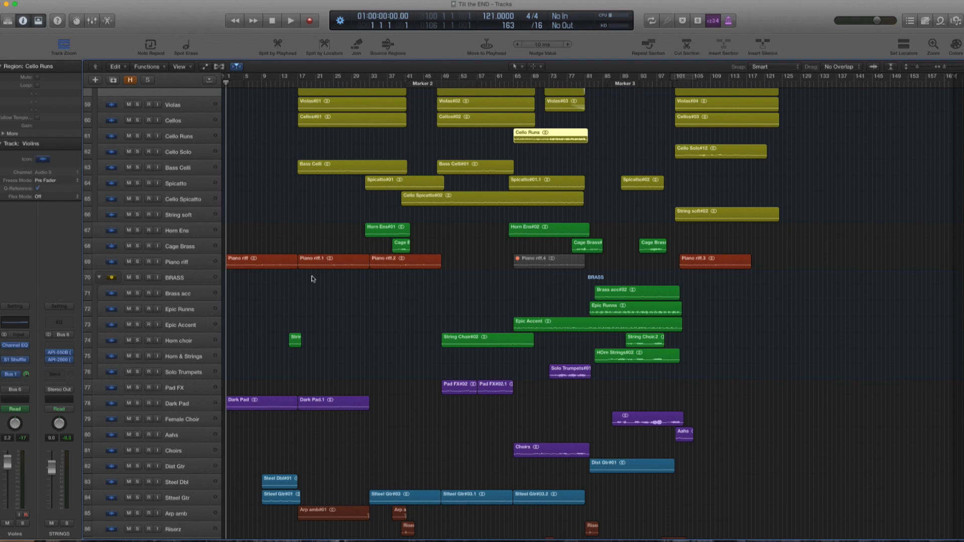
left_click_drag(194, 265, 191, 201)
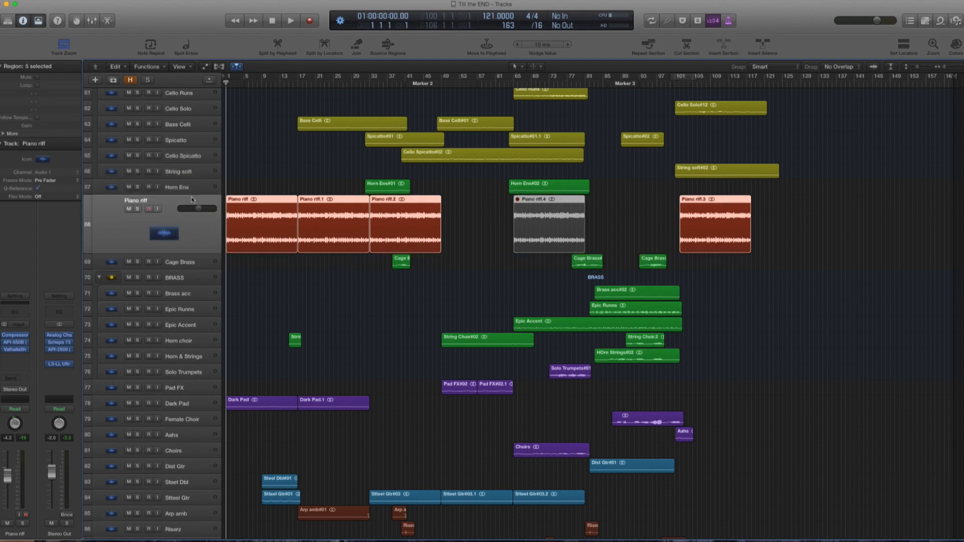
left_click_drag(200, 230, 200, 188)
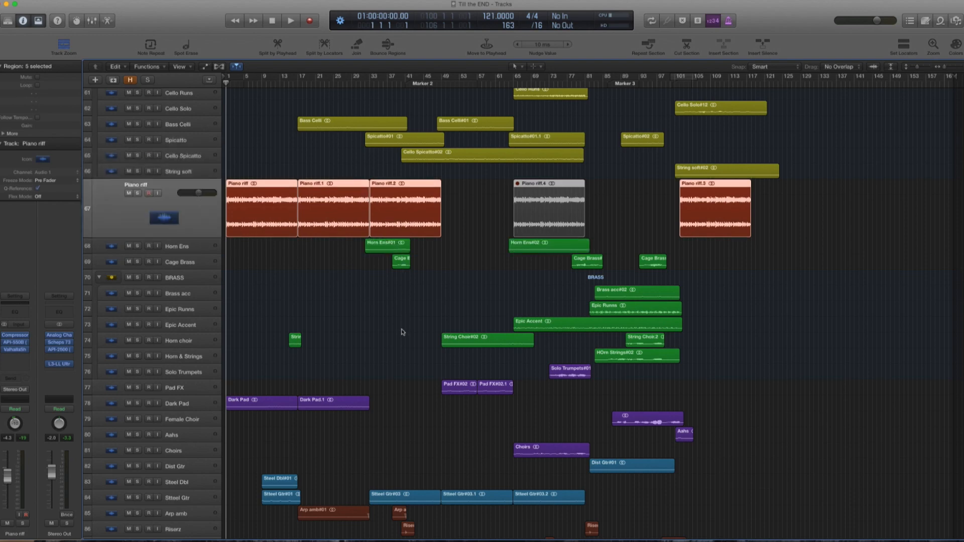
- Review the track list from the effects up to the drums, play the song from its beginning and show the mixer
scroll(401, 331, "down", 5)
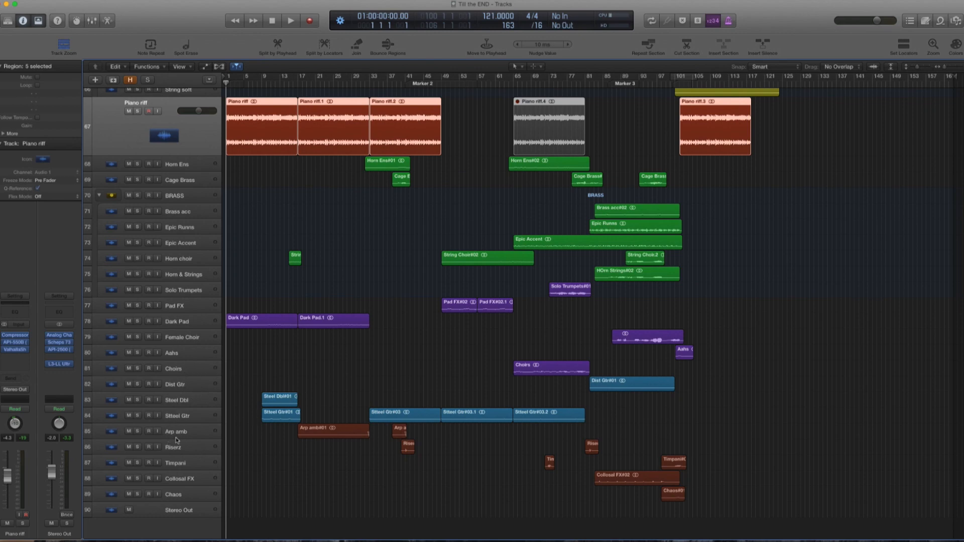
scroll(360, 331, "up", 10)
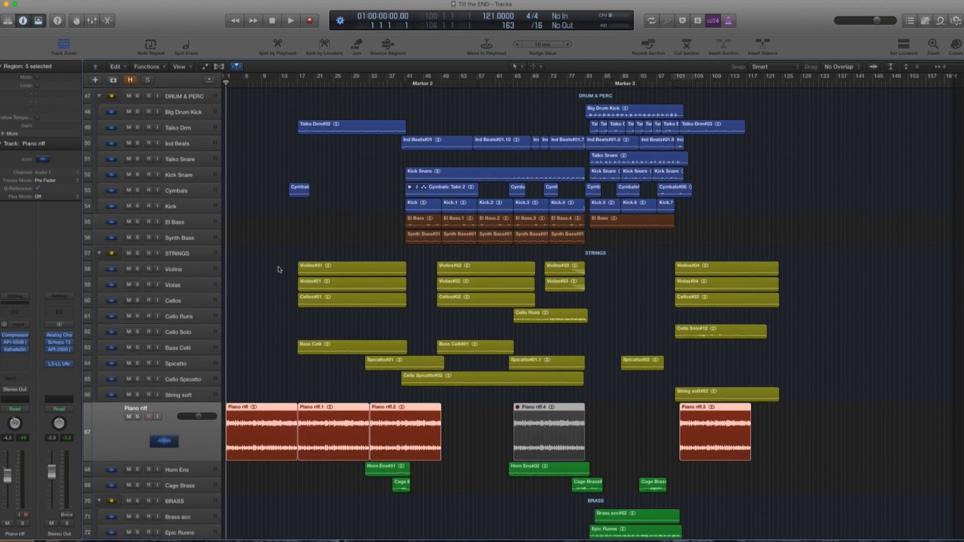
key("space")
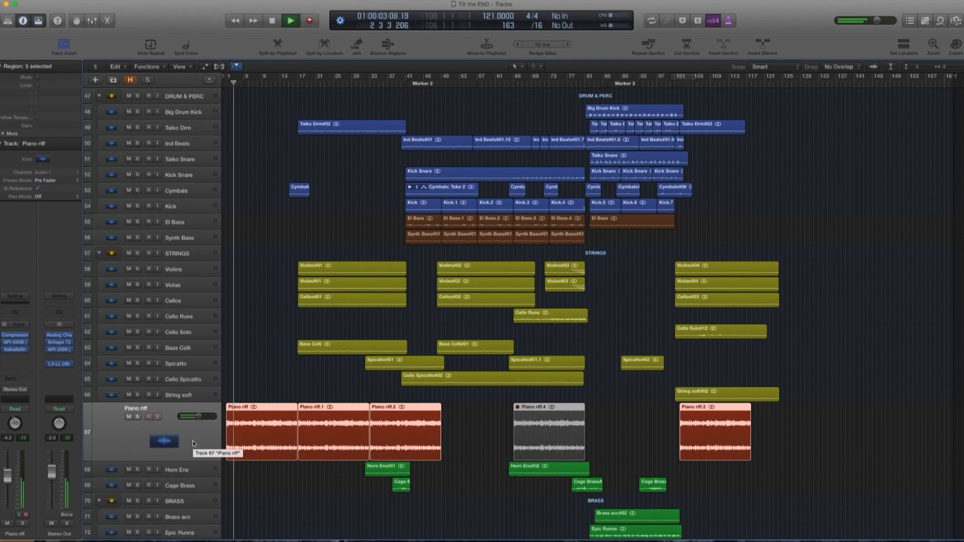
key("x")
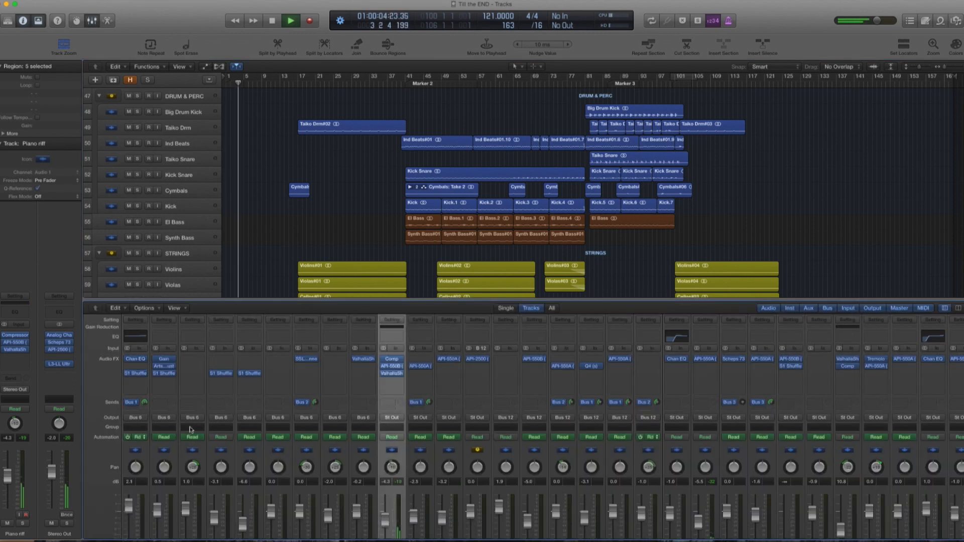
- Solo the Dark Pad and Piano riff tracks, listen to them together, and stop playback
scroll(294, 193, "down", 10)
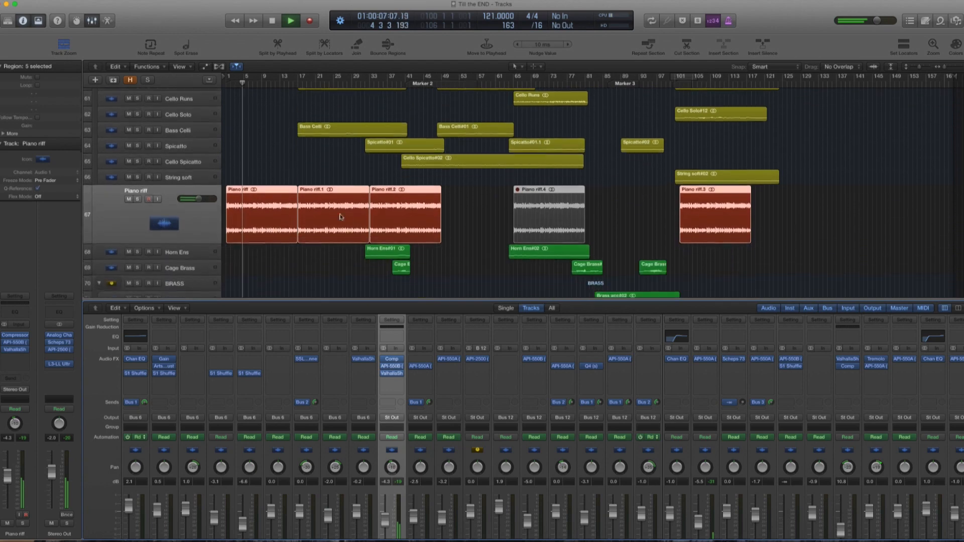
scroll(353, 221, "down", 8)
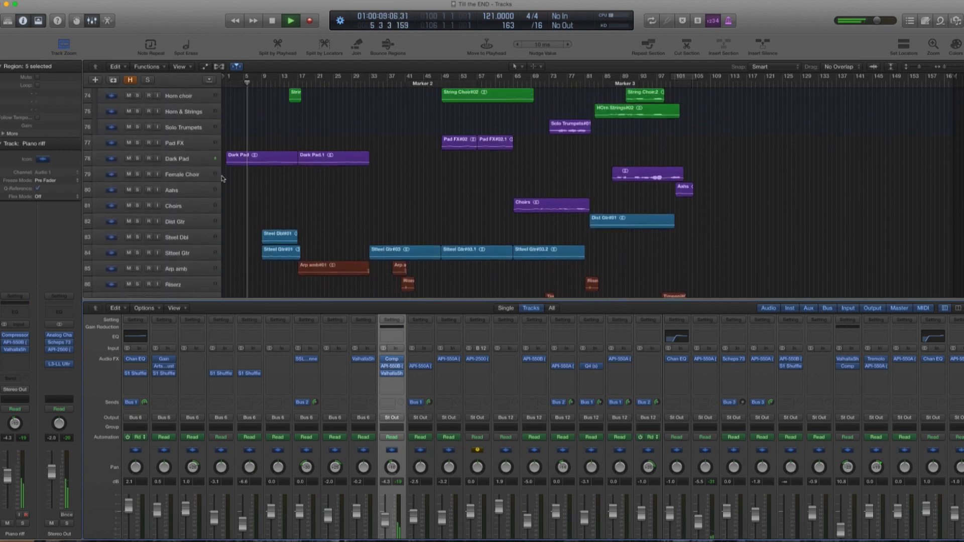
left_click(137, 158)
scroll(189, 177, "up", 6)
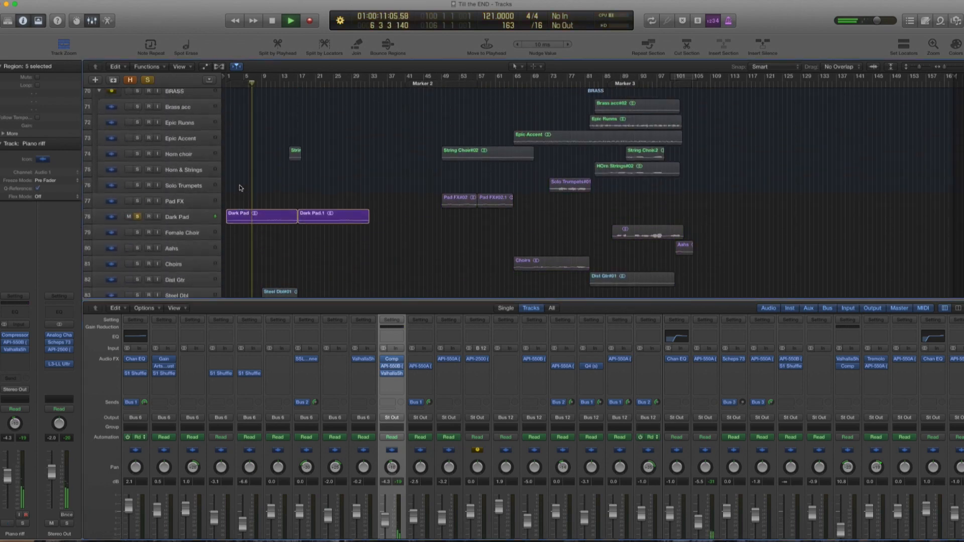
left_click(137, 124)
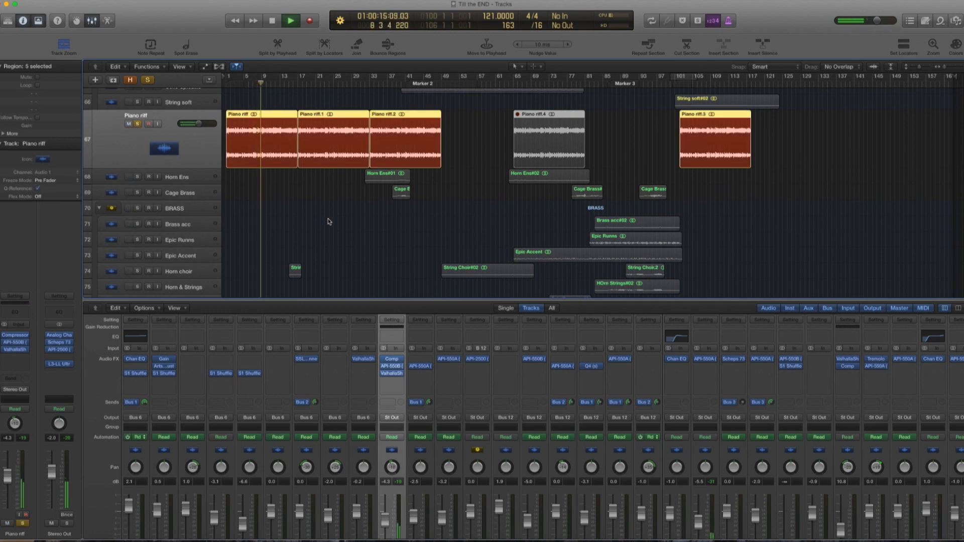
scroll(328, 221, "down", 1)
scroll(328, 221, "down", 5)
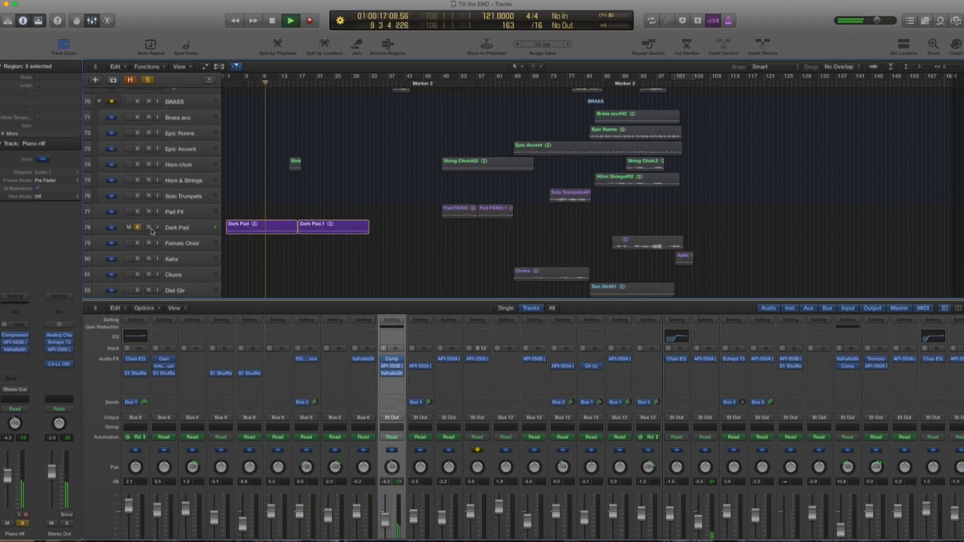
scroll(150, 203, "up", 8)
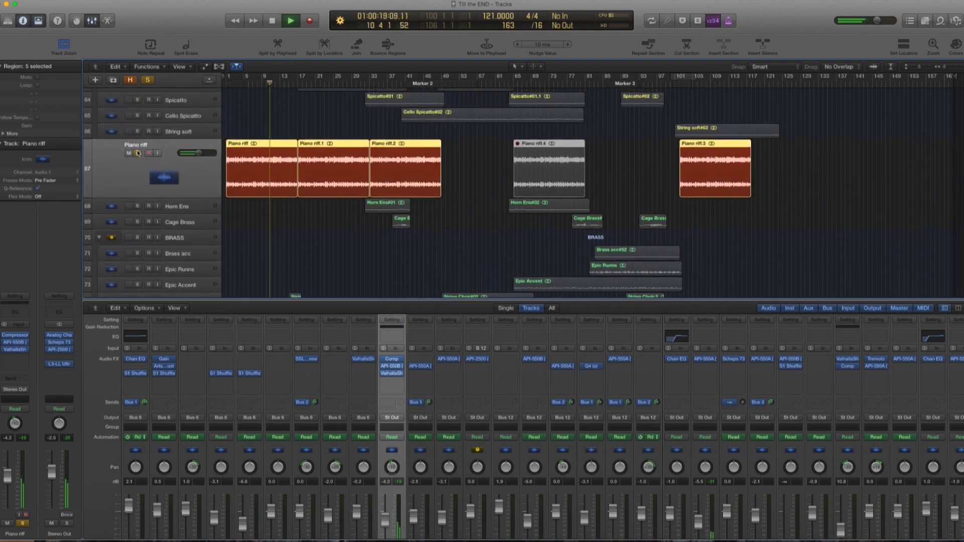
key("space")
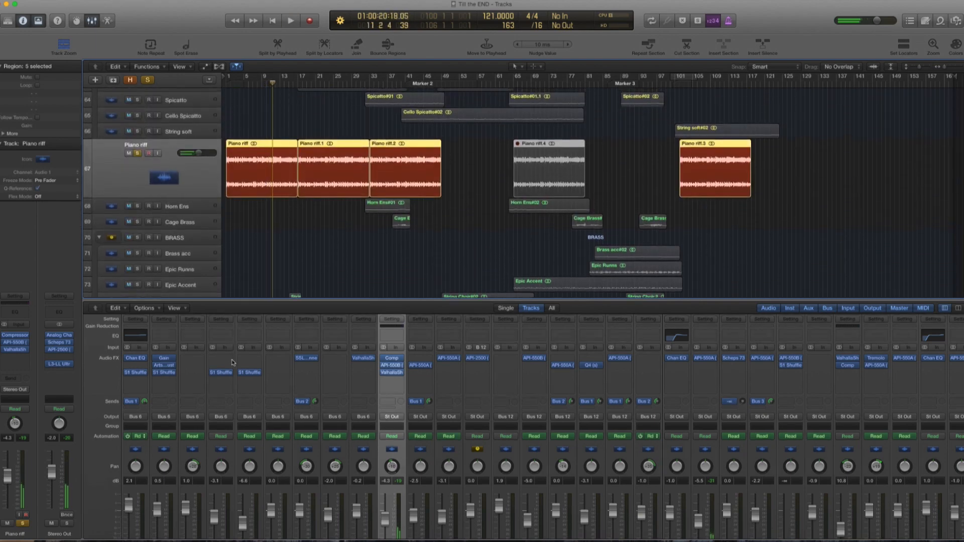
- Open the Compressor on the Piano riff channel strip and move its window clear of the Piano riff strip
scroll(233, 361, "down", 3)
scroll(210, 417, "up", 1)
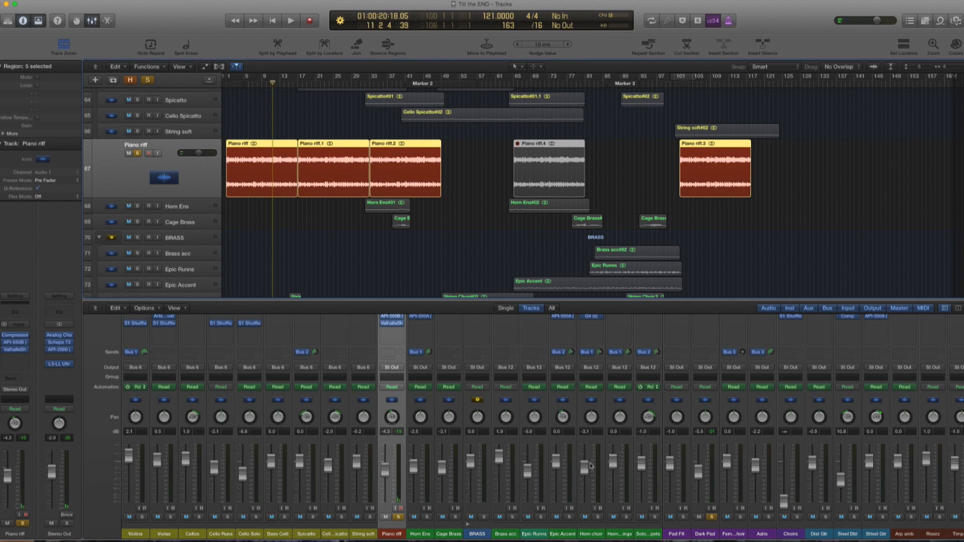
scroll(387, 363, "up", 3)
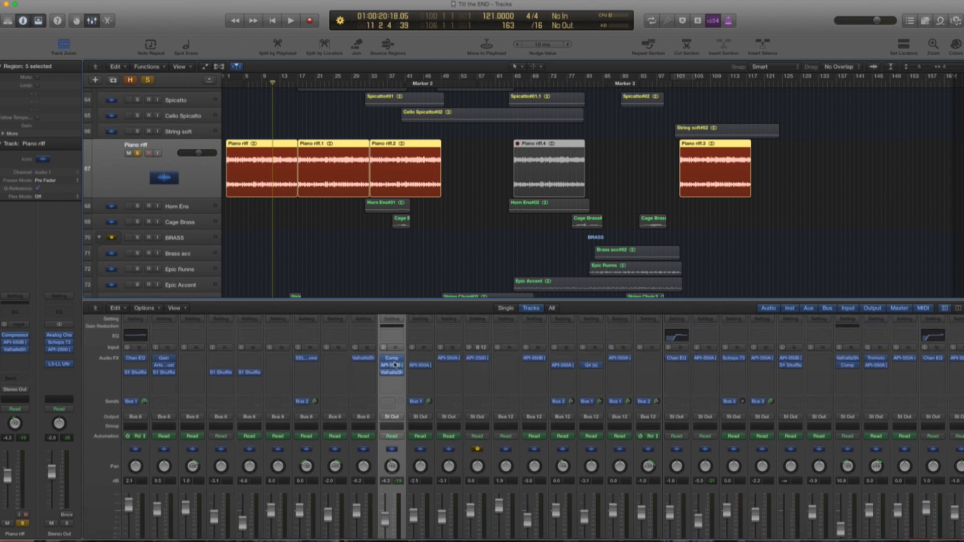
left_click(392, 358)
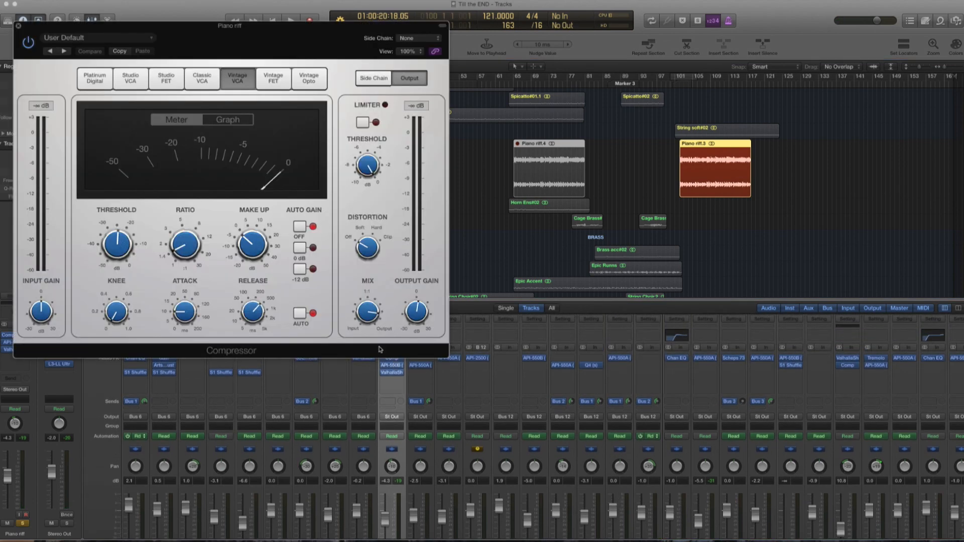
left_click_drag(293, 26, 736, 112)
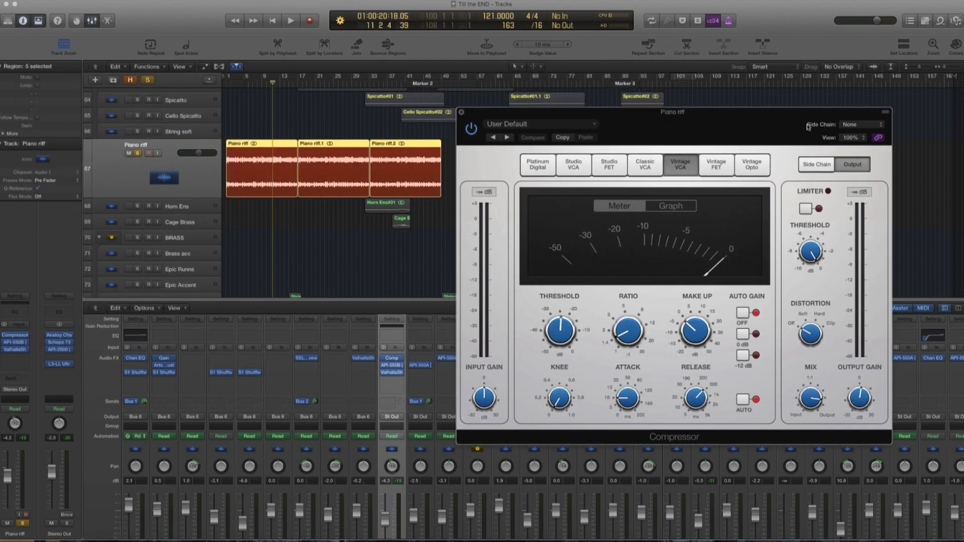
- Set the Compressor window's view size to 75%, reposition the window and close it
left_click(855, 139)
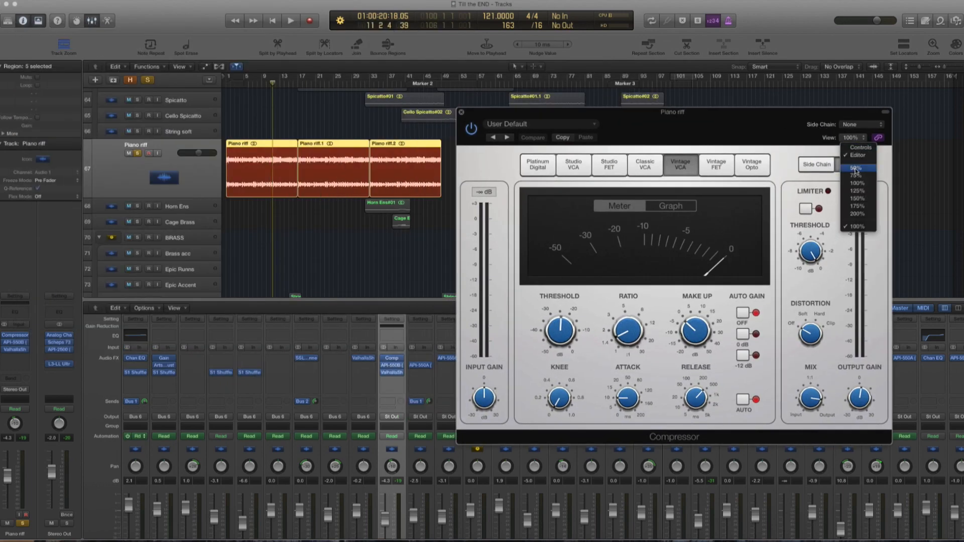
left_click(856, 169)
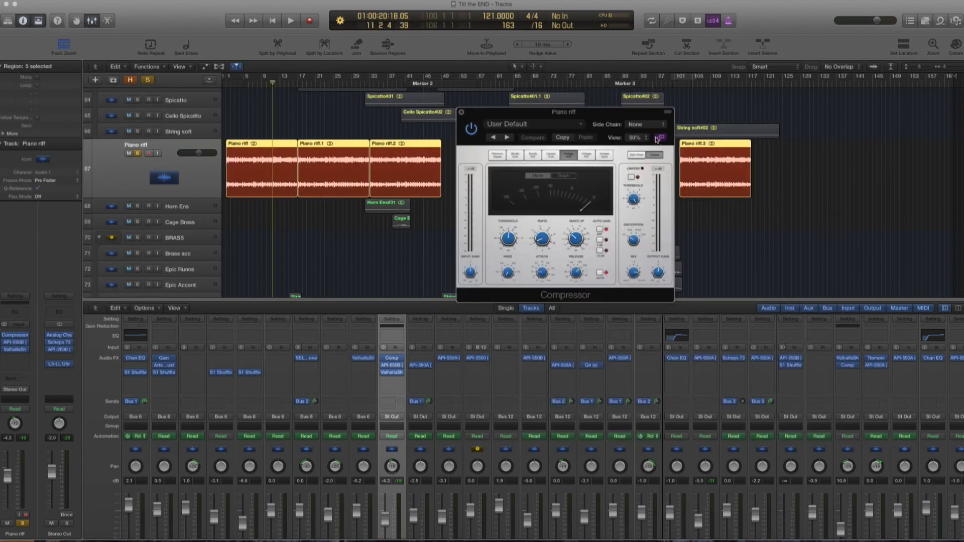
left_click(637, 138)
left_click(643, 180)
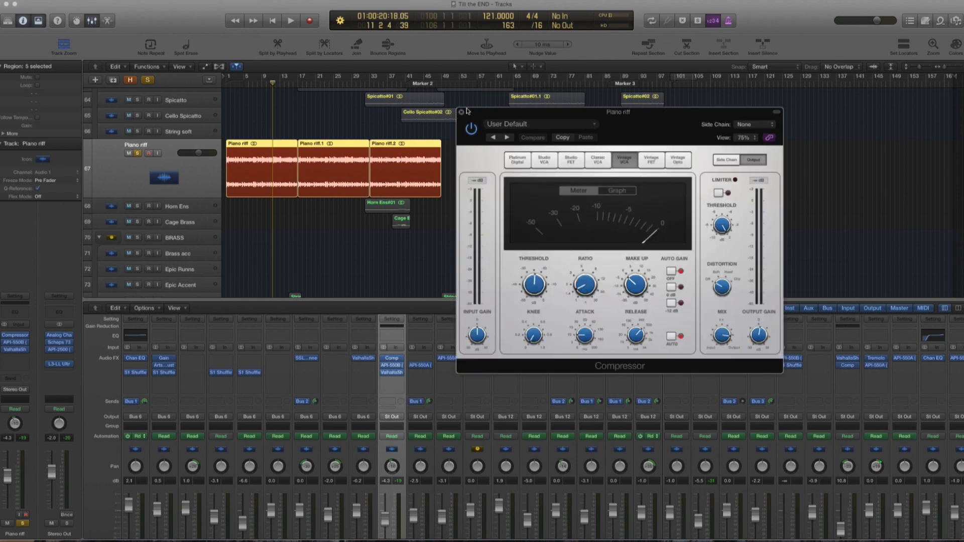
left_click_drag(477, 111, 582, 126)
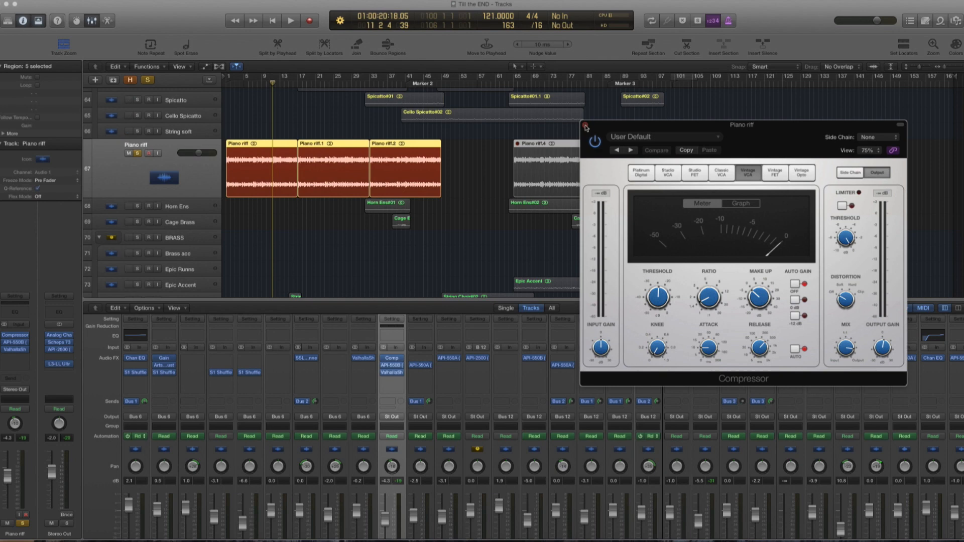
left_click(585, 126)
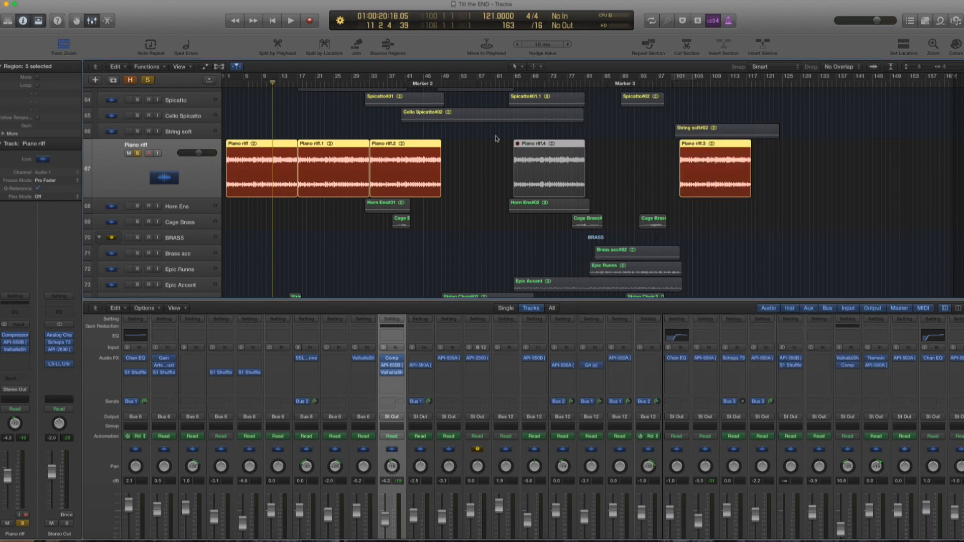
- Play the soloed tracks with the Piano riff's API-550B equalizer open, moved clear of the Piano riff track, and stop playback
key("space")
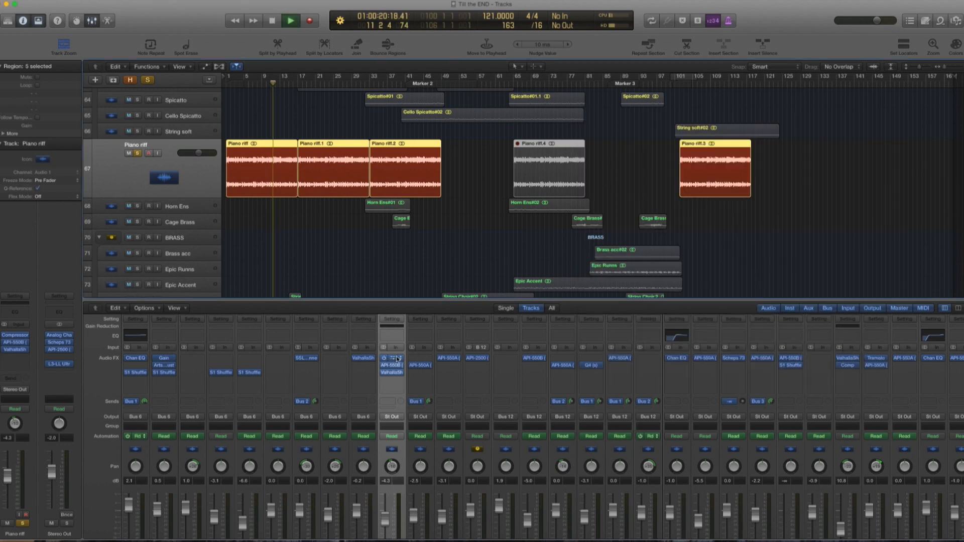
left_click(391, 365)
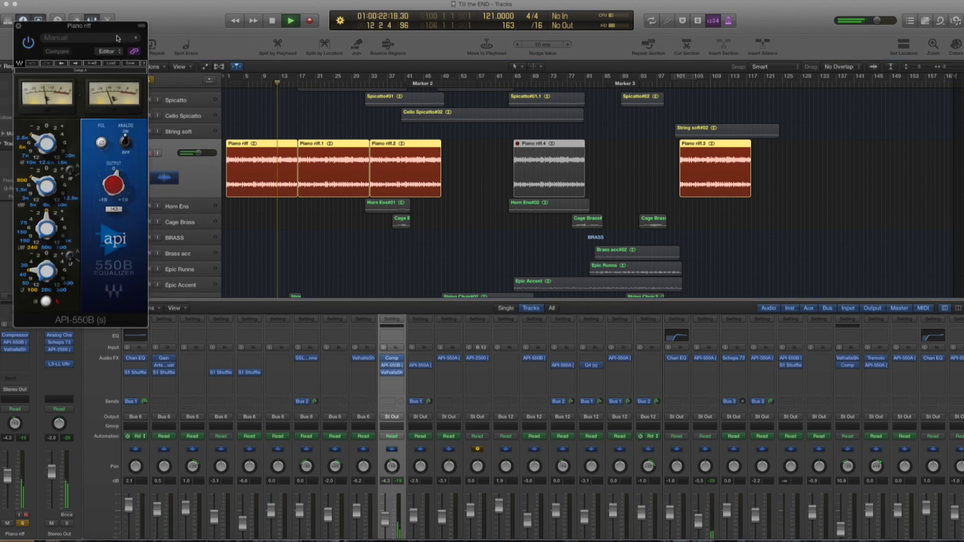
left_click_drag(50, 49, 706, 170)
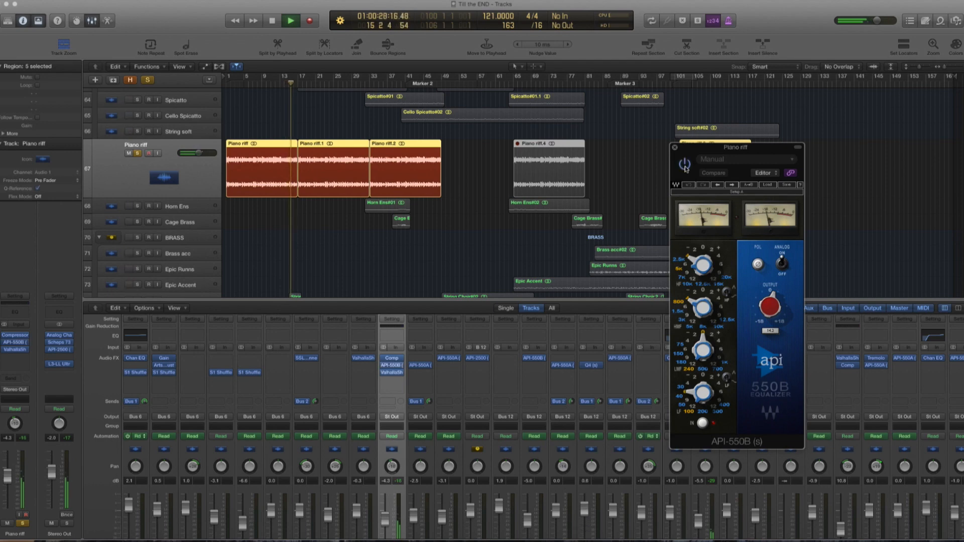
key("space")
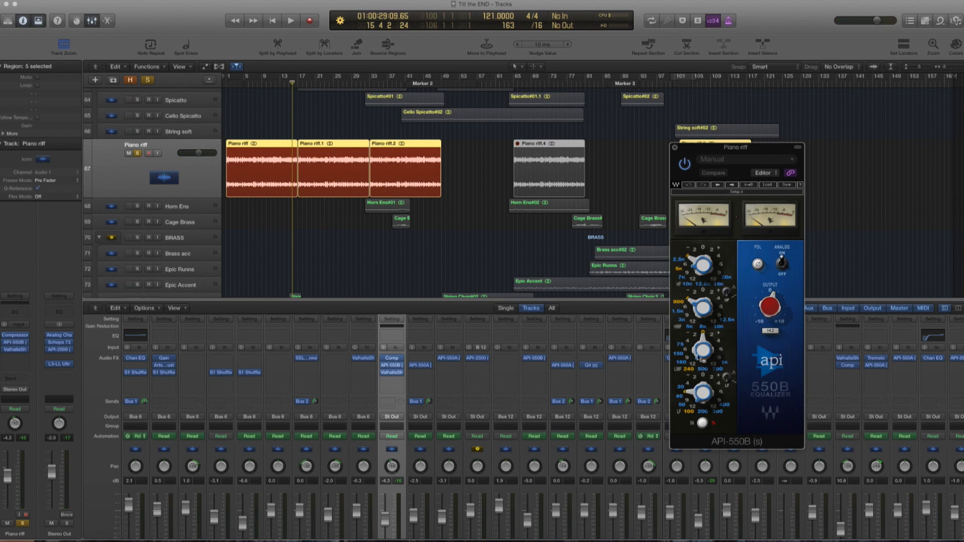
- Adjust the high-mid band of the Piano riff's API-550B equalizer while listening, stop playback and close the equalizer
key("space")
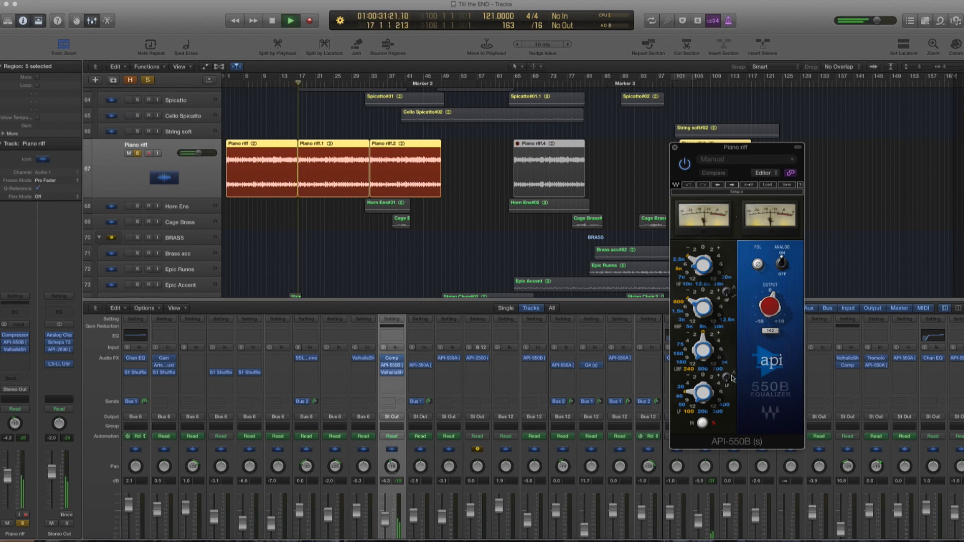
key("space")
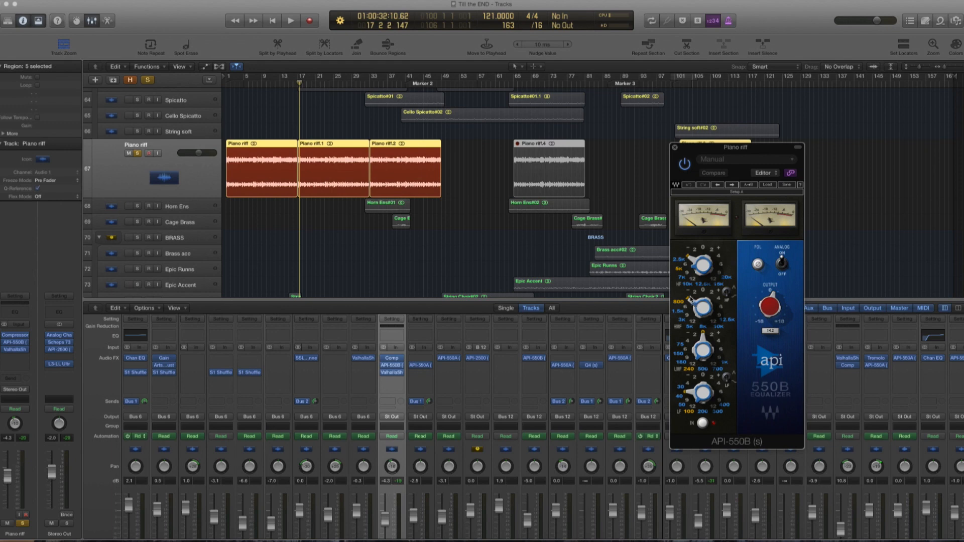
key("space")
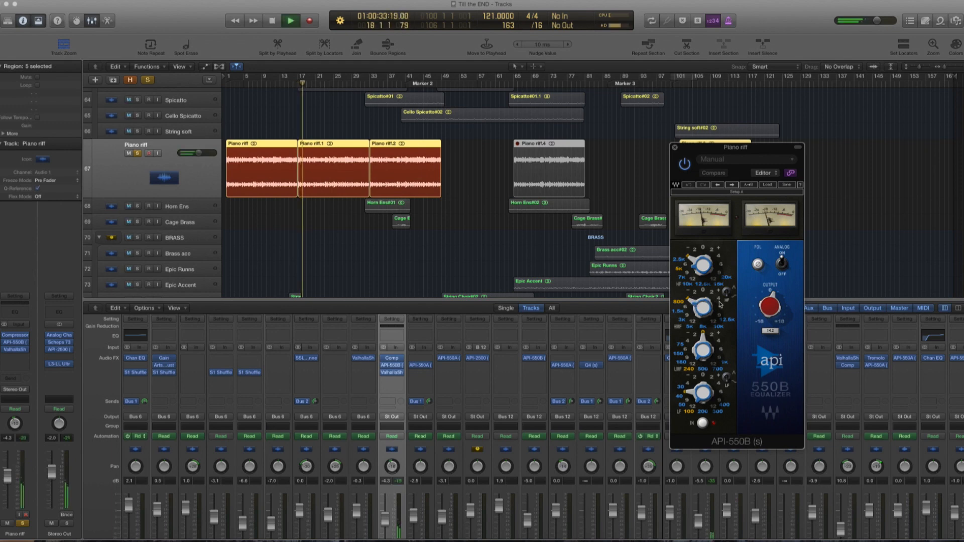
left_click_drag(720, 301, 688, 300)
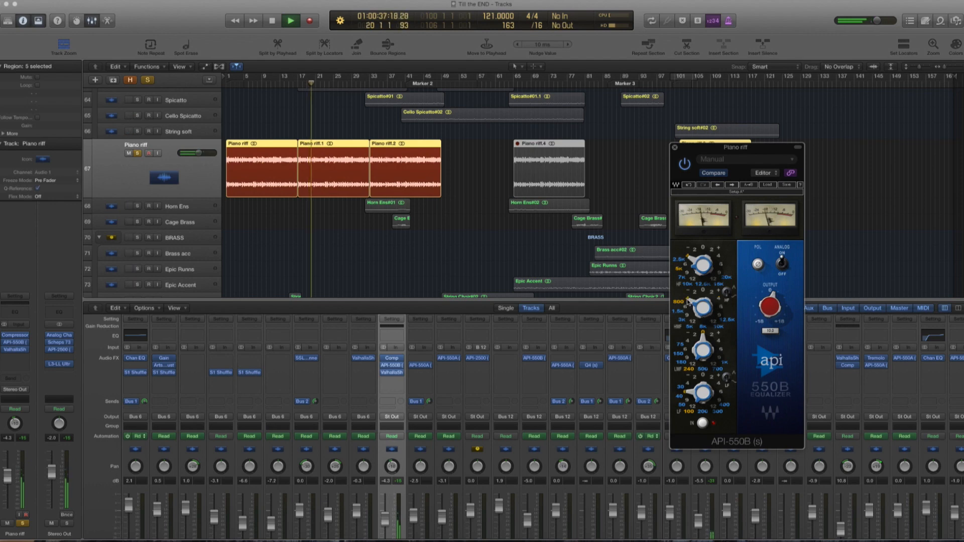
left_click(684, 164)
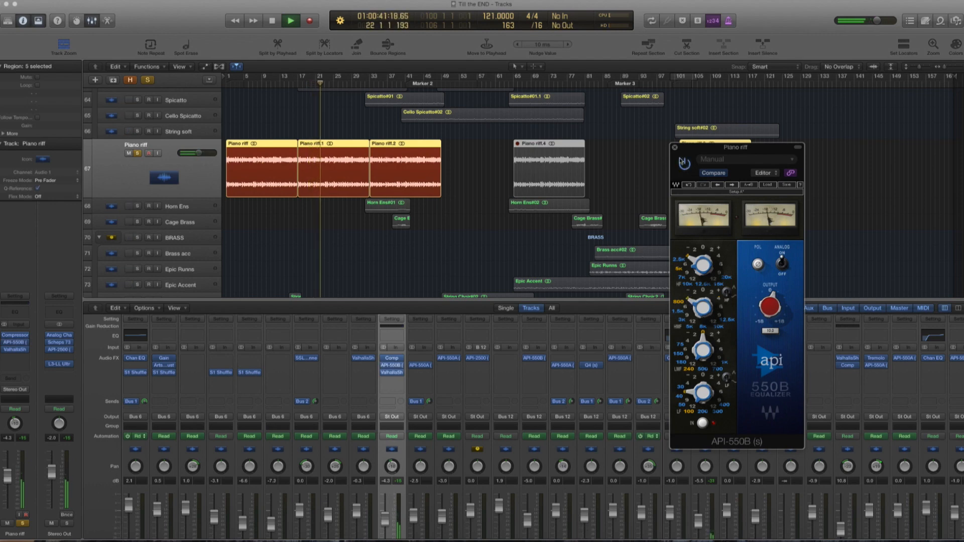
key("space")
left_click(675, 147)
- Place the playhead at bar 17, clear all solos, and play the full mix briefly
scroll(491, 169, "up", 6)
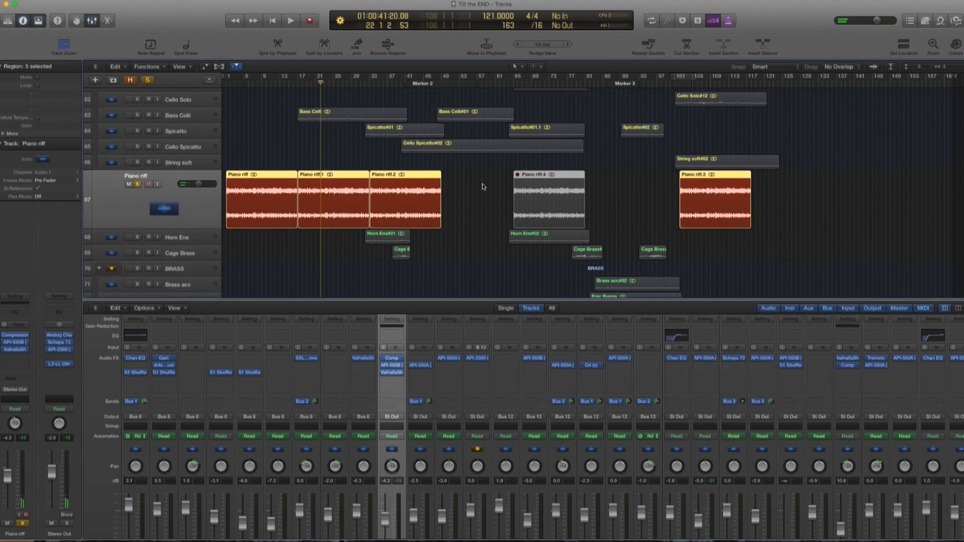
left_click(297, 83)
left_click(149, 81)
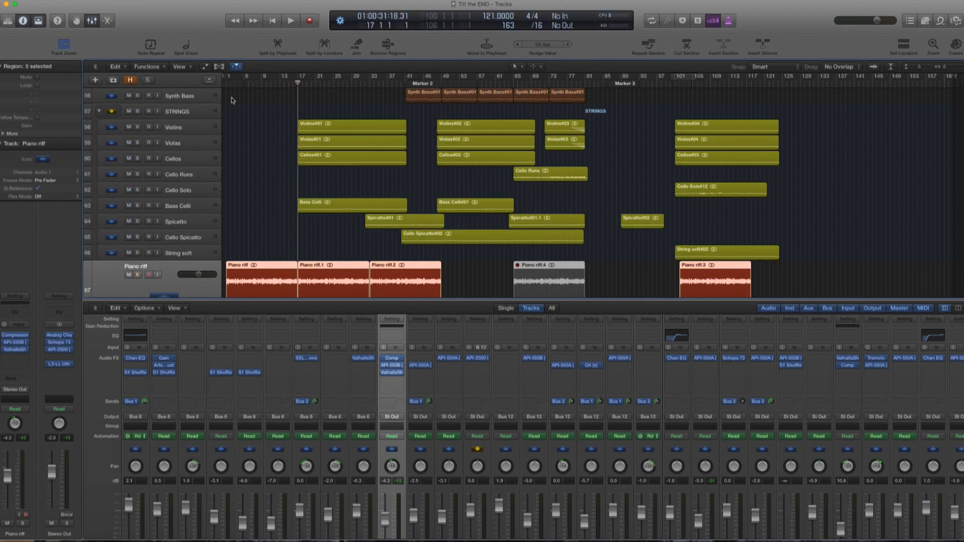
scroll(245, 128, "up", 6)
key("space")
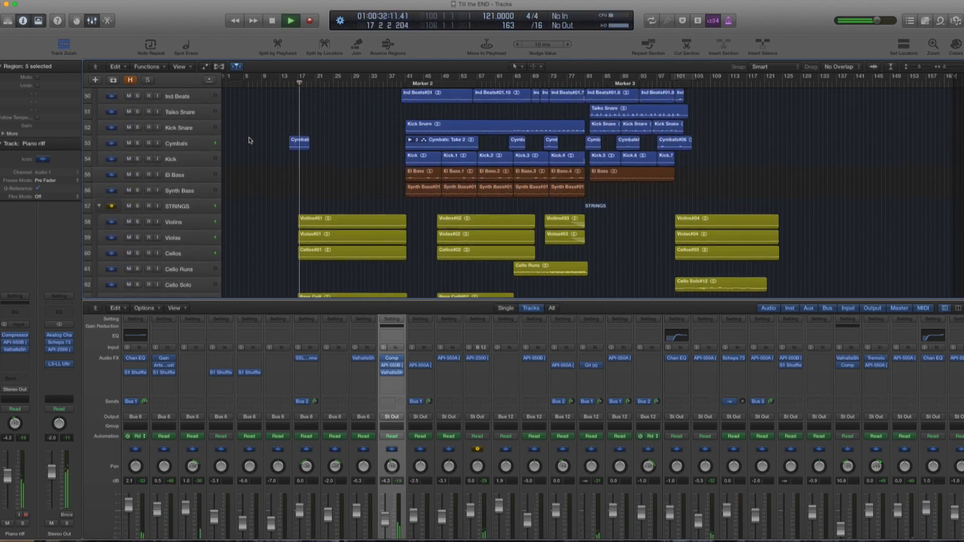
key("space")
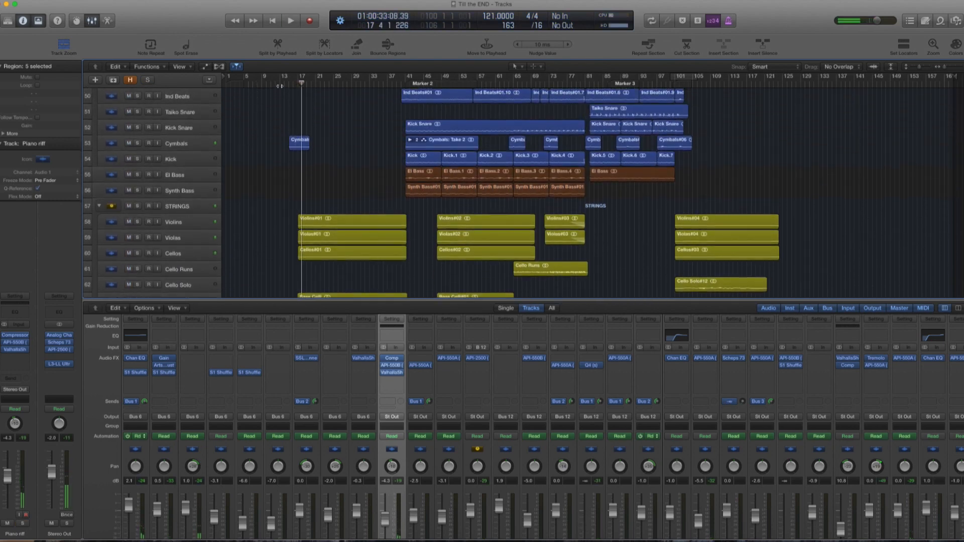
- Play the full mix from about bar 13 while viewing the drum, bass and string tracks
left_click(279, 86)
key("space")
scroll(253, 213, "down", 1)
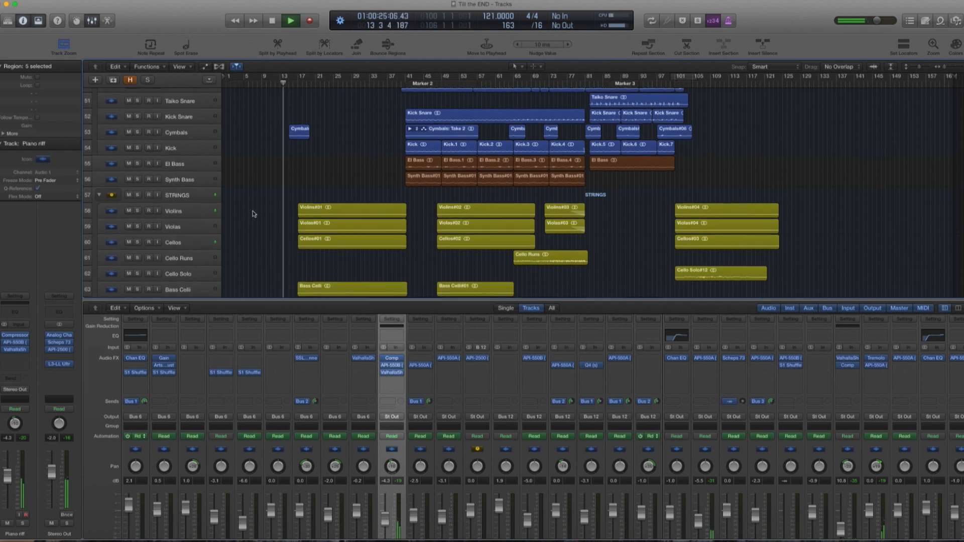
scroll(254, 214, "up", 3)
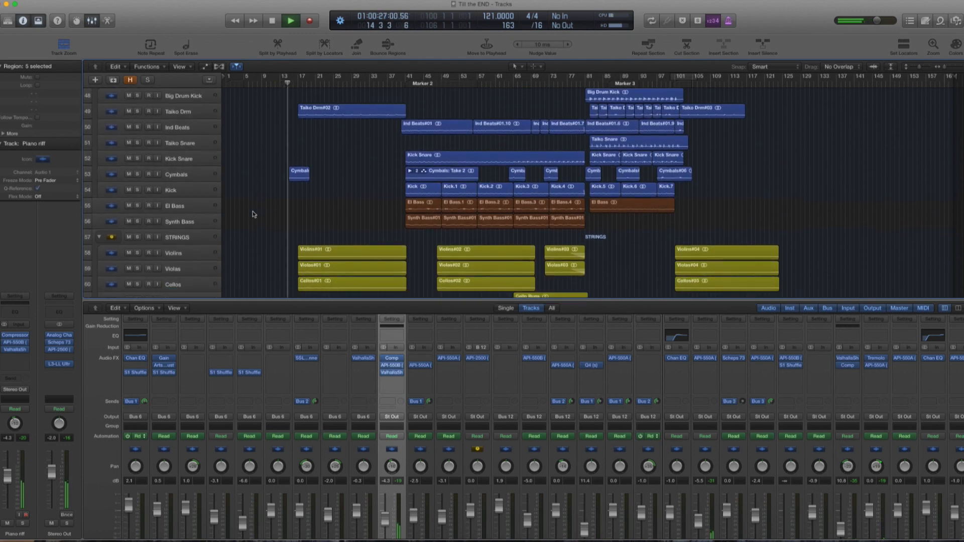
- Shrink the mixer to enlarge the track area and bring the drum and string tracks into view during playback
scroll(254, 213, "down", 1)
scroll(253, 213, "up", 2)
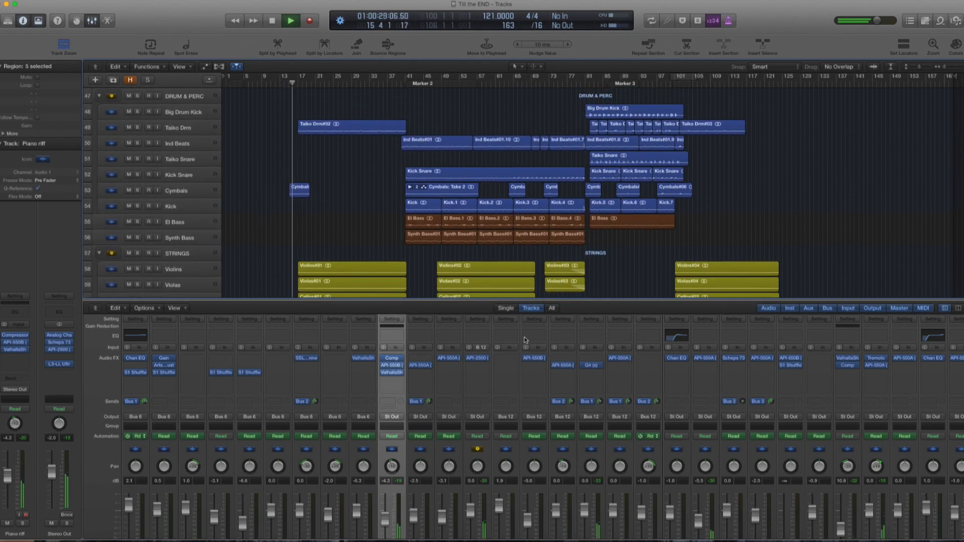
scroll(490, 258, "down", 1)
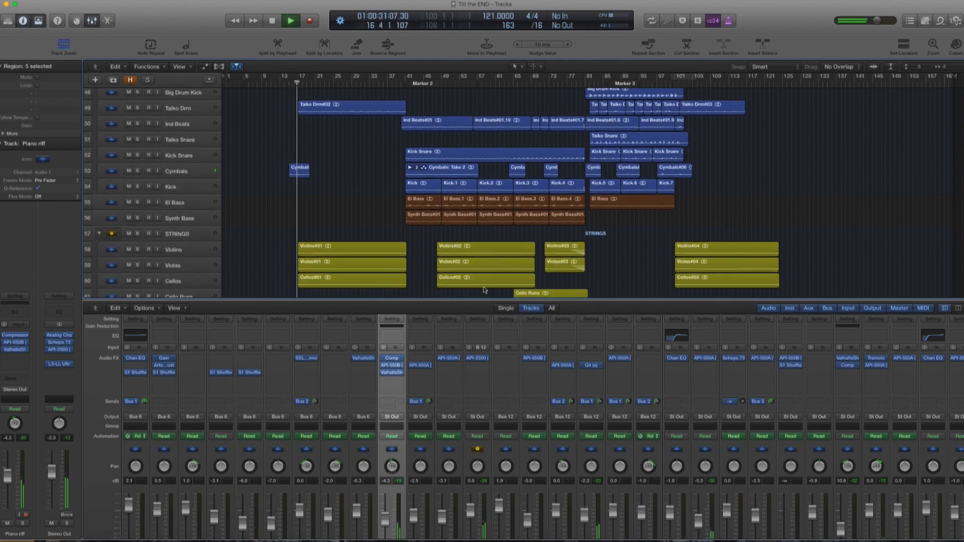
left_click_drag(485, 300, 484, 343)
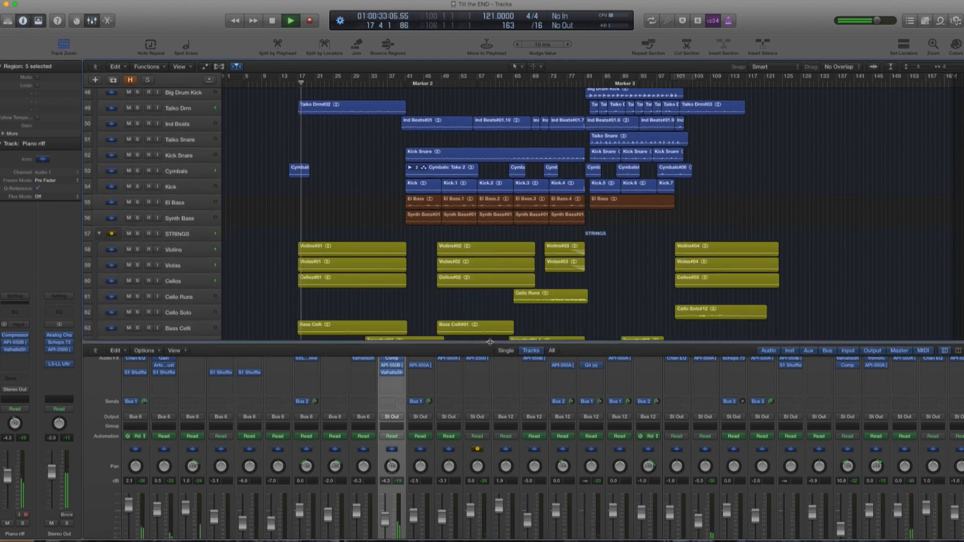
scroll(390, 223, "up", 1)
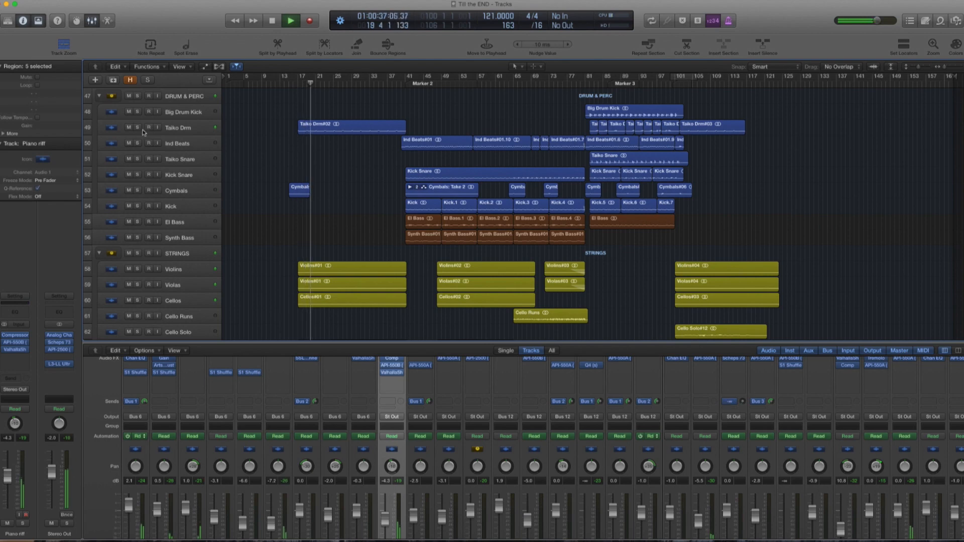
- Select the Taiko Drm track, stop playback, place the playhead at bar 17, and play the Taiko Drm soloed
left_click(173, 129)
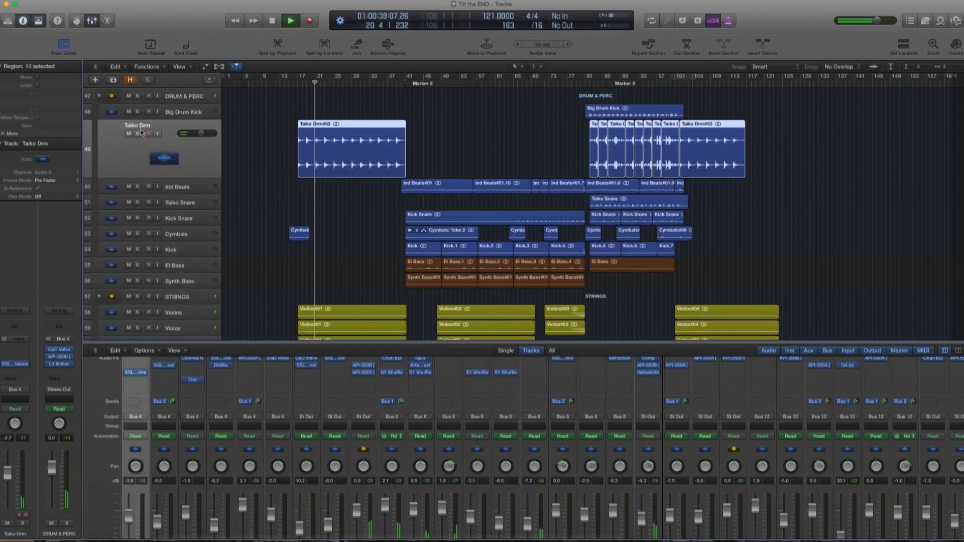
key("space")
left_click(295, 84)
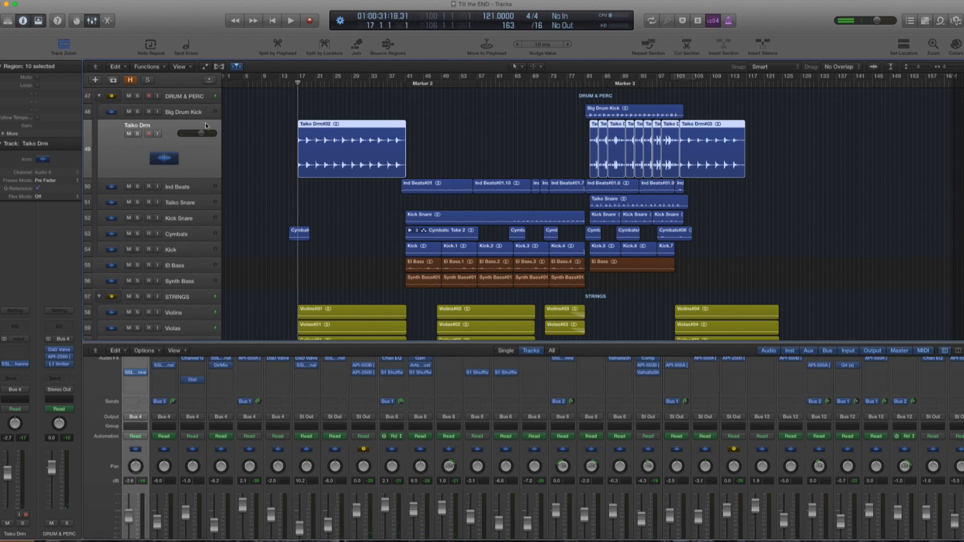
left_click(138, 134)
key("space")
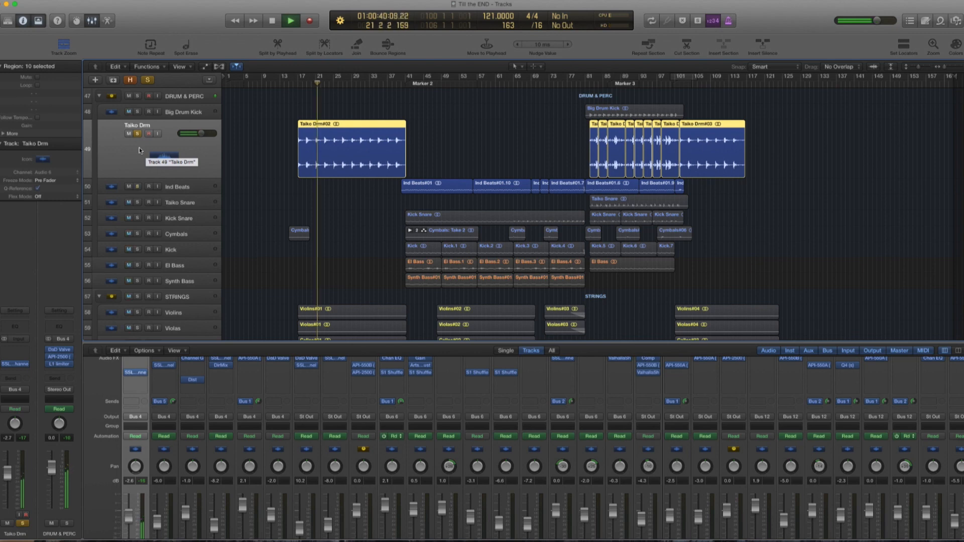
- Open the Taiko Drm's SSLGChannel plug-in, place it clear of the first Taiko Drm region, and stop playback
scroll(657, 455, "up", 3)
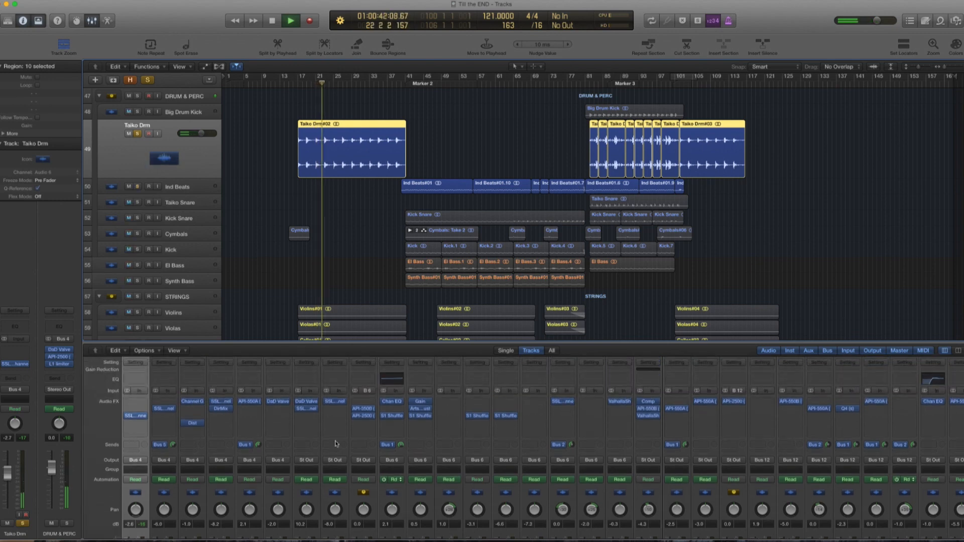
scroll(135, 393, "down", 2)
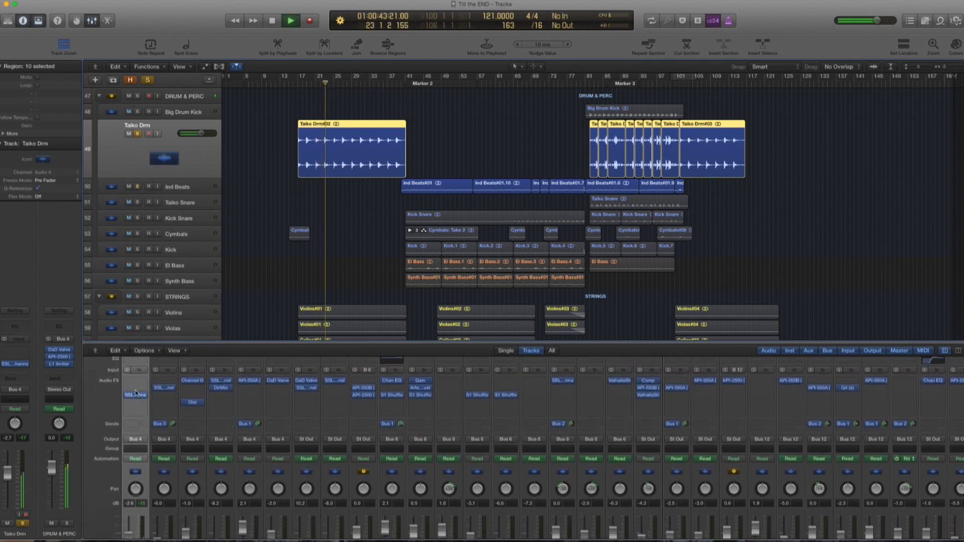
left_click(135, 395)
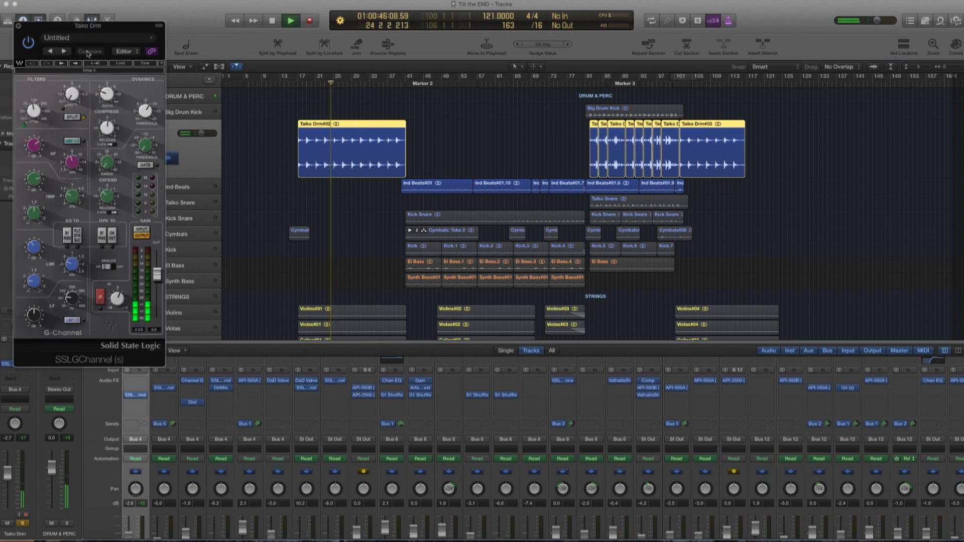
left_click_drag(88, 39, 589, 116)
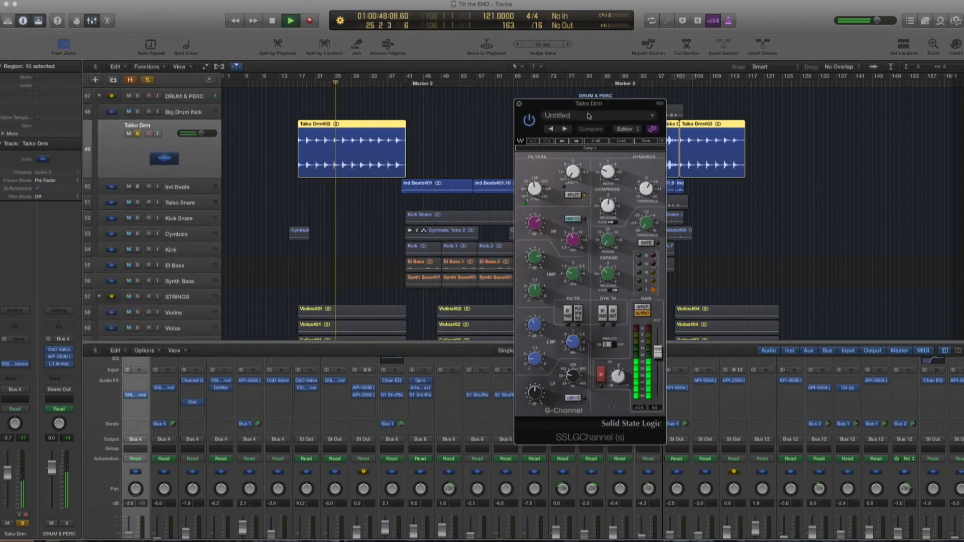
key("space")
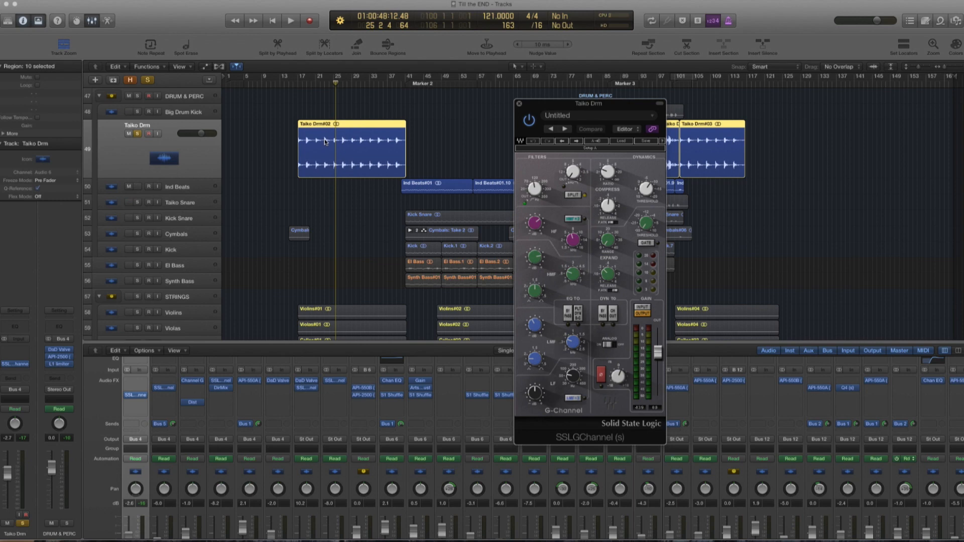
- Play the soloed Taiko Drm and bypass its SSLGChannel, moving the plug-in window farther from the first region
key("space")
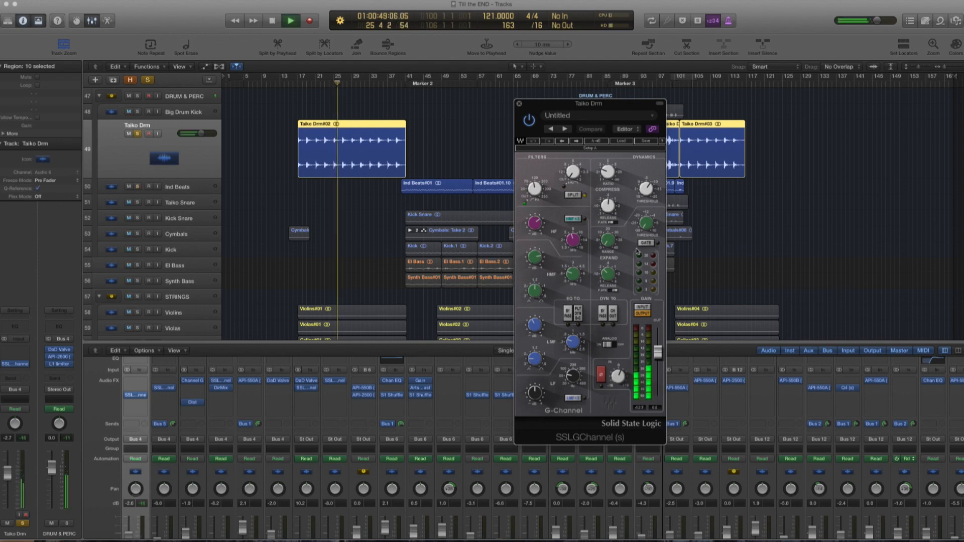
left_click(531, 122)
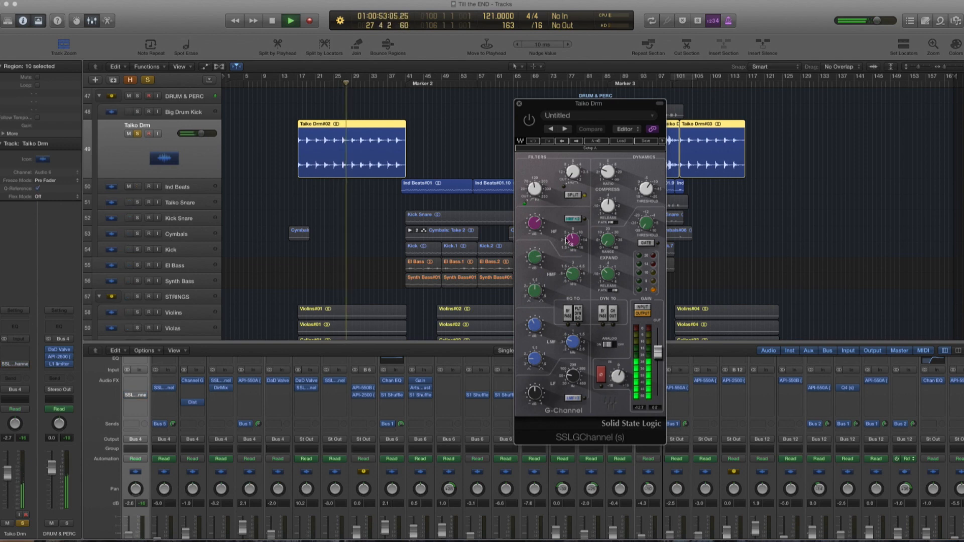
left_click_drag(556, 103, 625, 98)
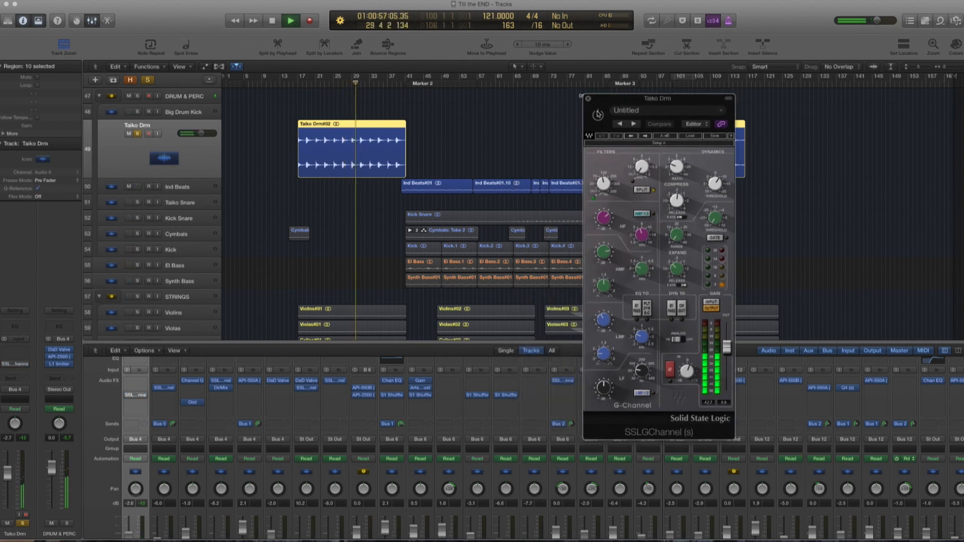
- Unsolo the Taiko Drm and re-enable its SSLGChannel while the full mix plays
left_click(138, 134)
left_click(138, 134)
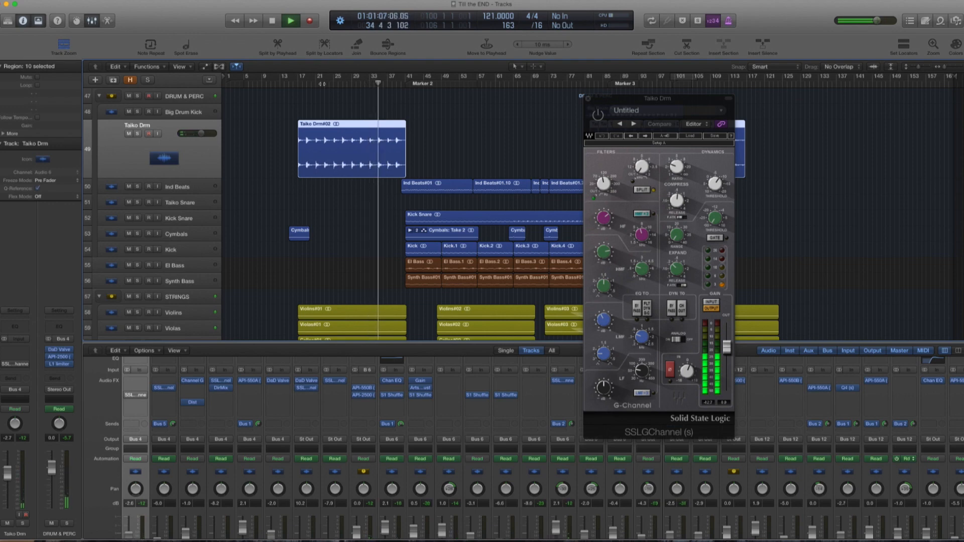
left_click(586, 121)
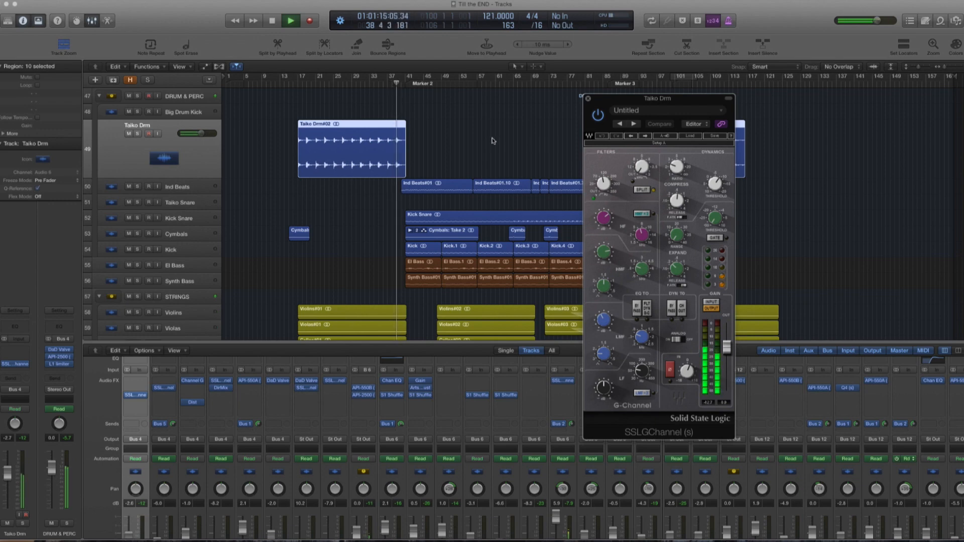
- Let the full mix play into bar 41 and move the SSLGChannel window clear of the drum and bass regions
scroll(464, 149, "down", 5)
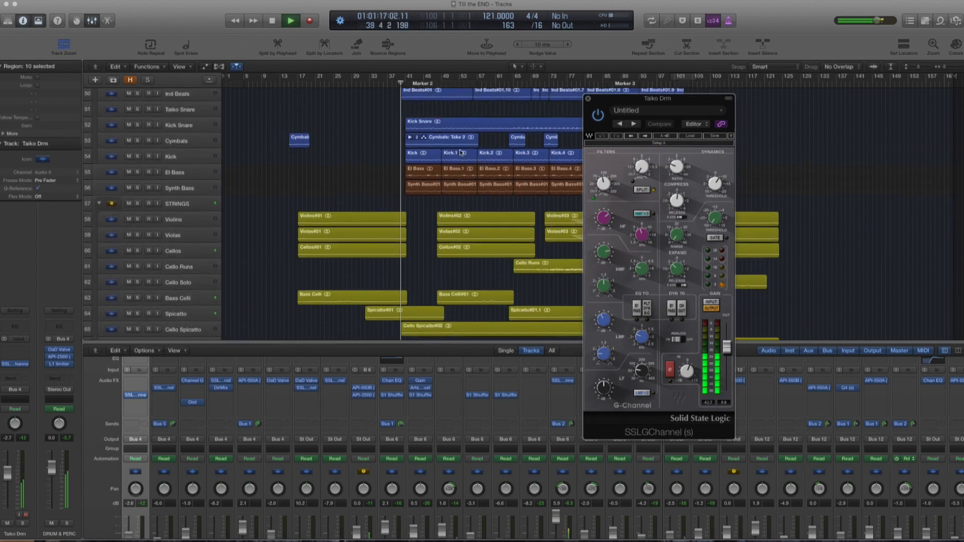
scroll(463, 149, "up", 3)
scroll(462, 149, "up", 1)
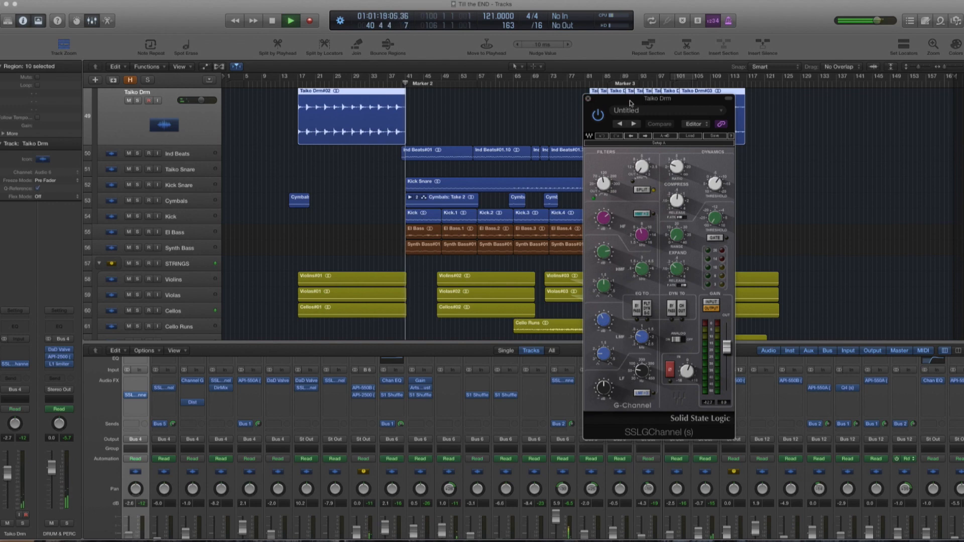
left_click_drag(645, 102, 831, 111)
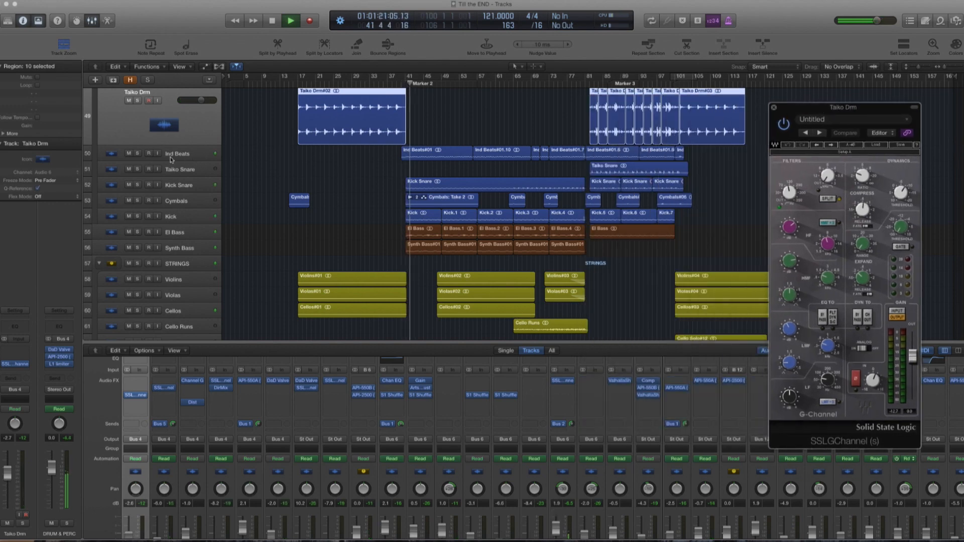
- Solo the Ind Beats track, stop playback, and select the track with the DRUM & PERC group in view
left_click(137, 154)
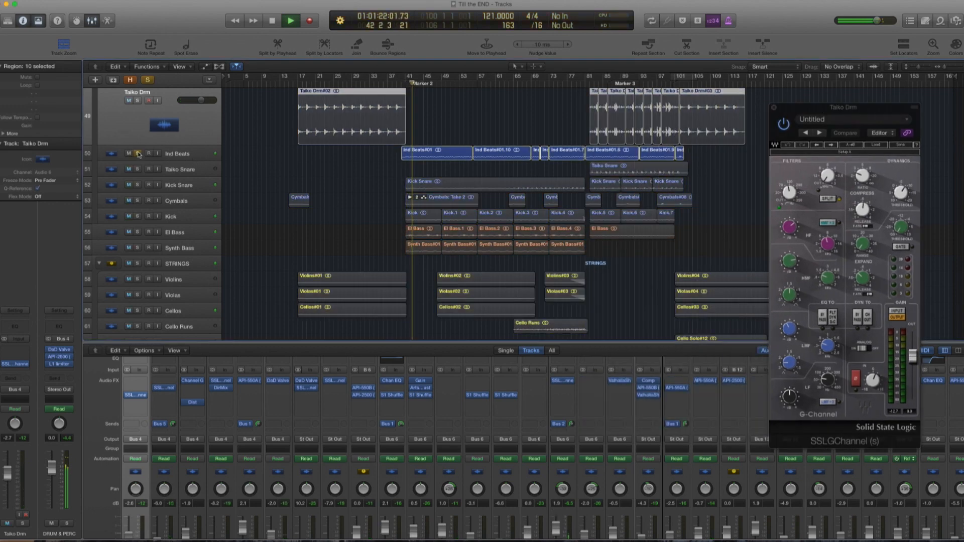
key("space")
left_click(188, 153)
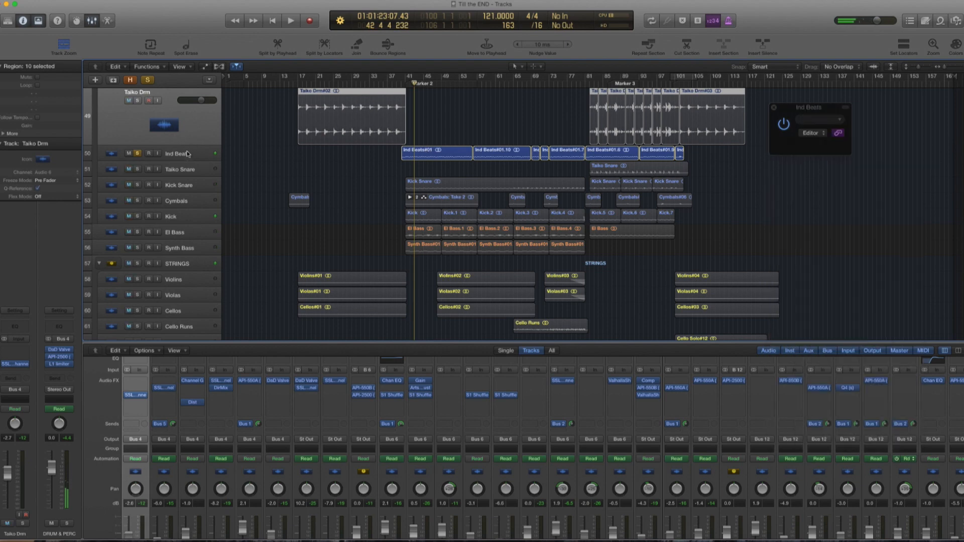
scroll(188, 153, "up", 3)
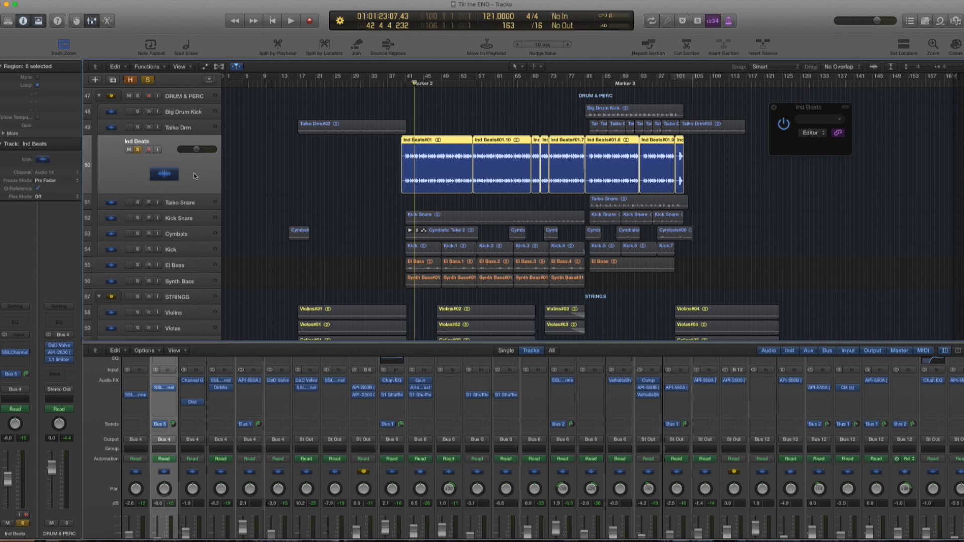
- Listen briefly to the soloed Ind Beats, open its SSLChannel plug-in, and resume playback
key("space")
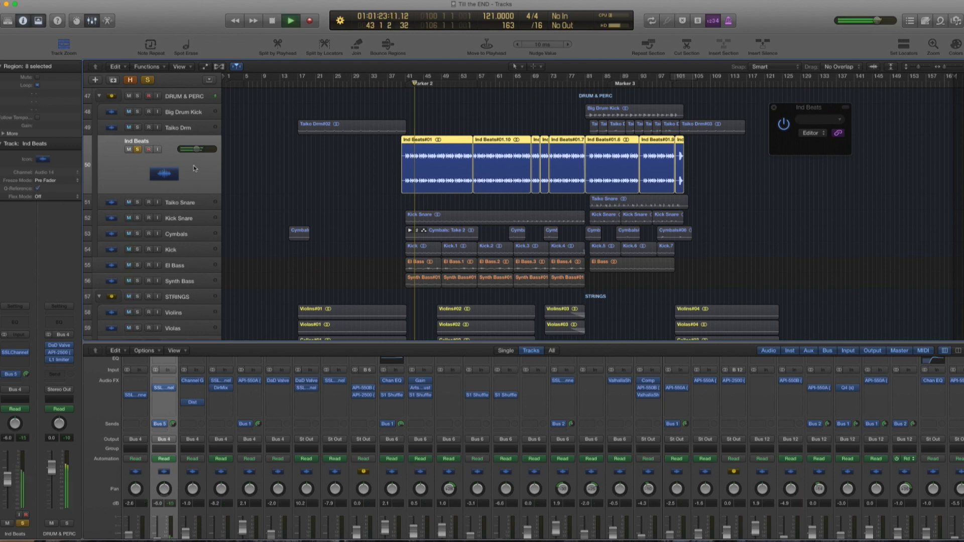
key("space")
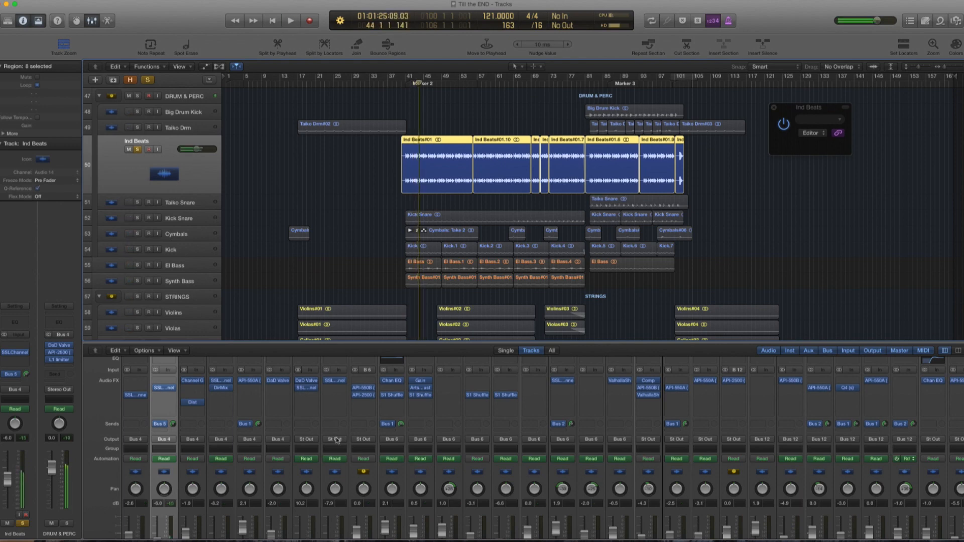
scroll(193, 442, "down", 3)
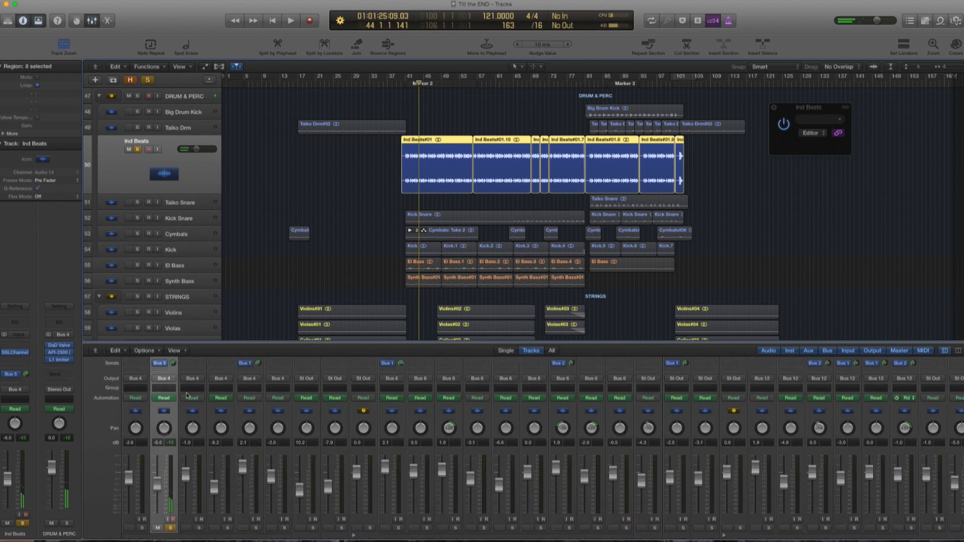
scroll(188, 399, "up", 3)
scroll(173, 412, "down", 1)
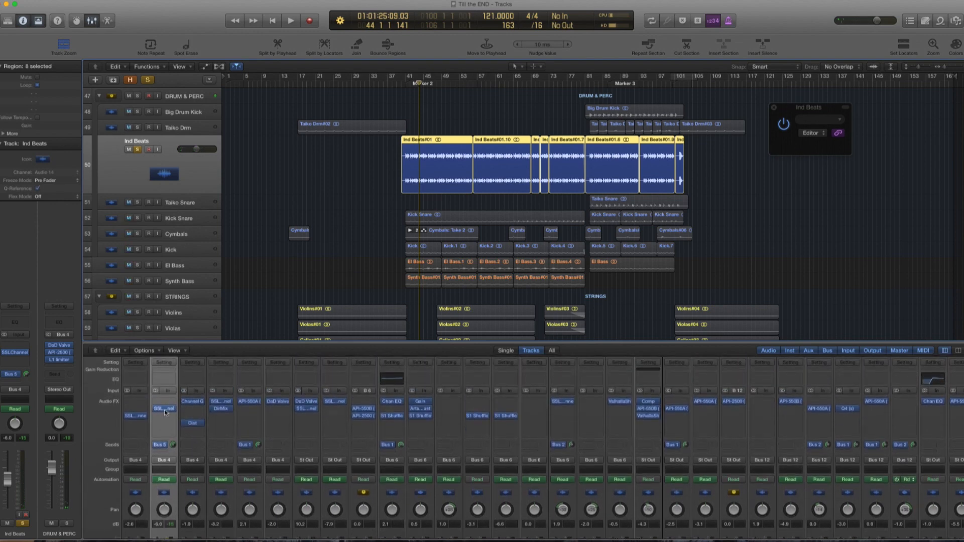
key("space")
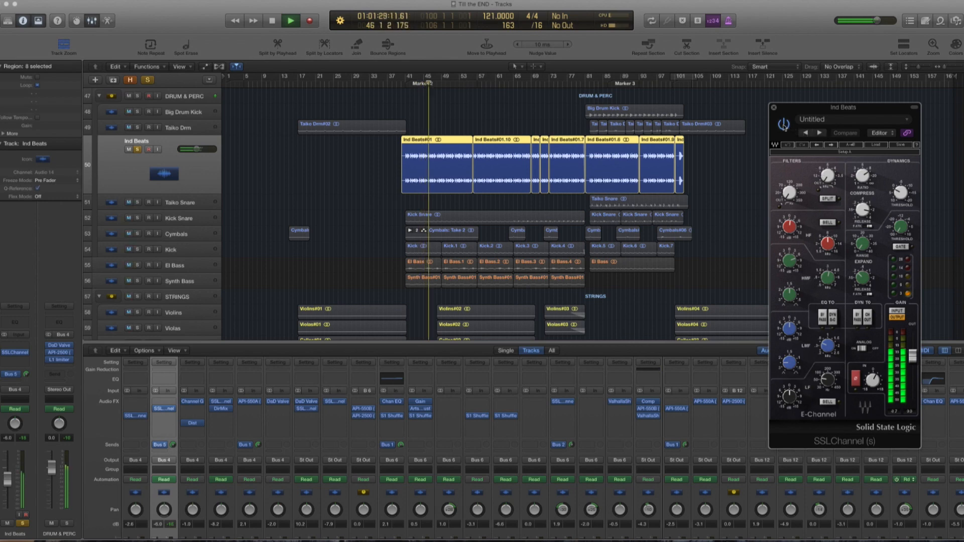
- Toggle the bypass of the Ind Beats' SSLChannel while listening, leave it bypassed, and stop playback
left_click(784, 124)
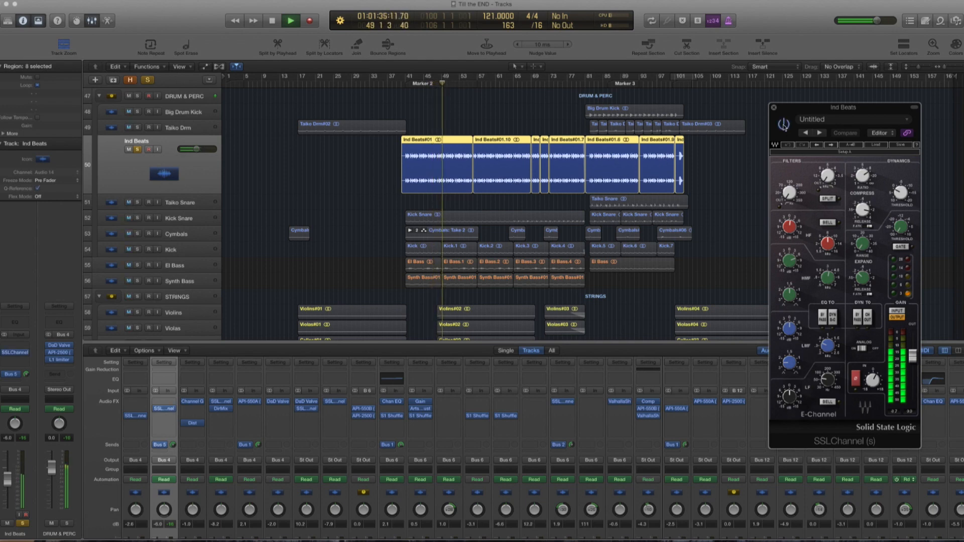
left_click(783, 125)
key("space")
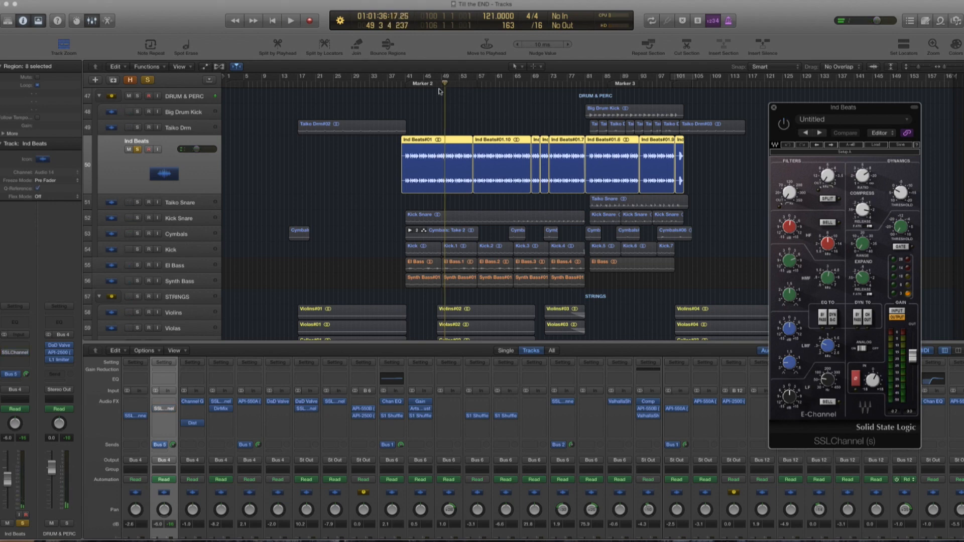
- Resume playback, unsolo the Ind Beats to hear it in the full mix, and re-enable its SSLChannel
key("space")
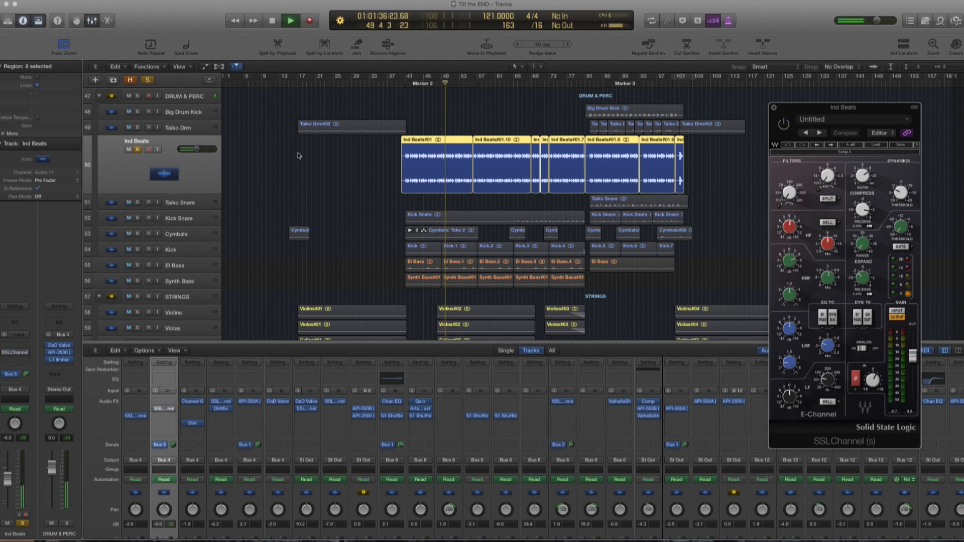
left_click(137, 149)
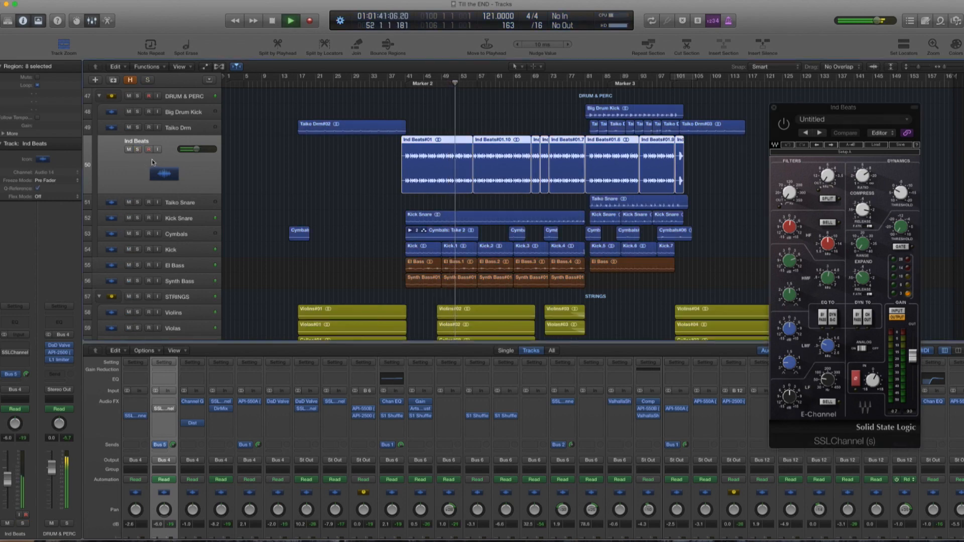
left_click(783, 125)
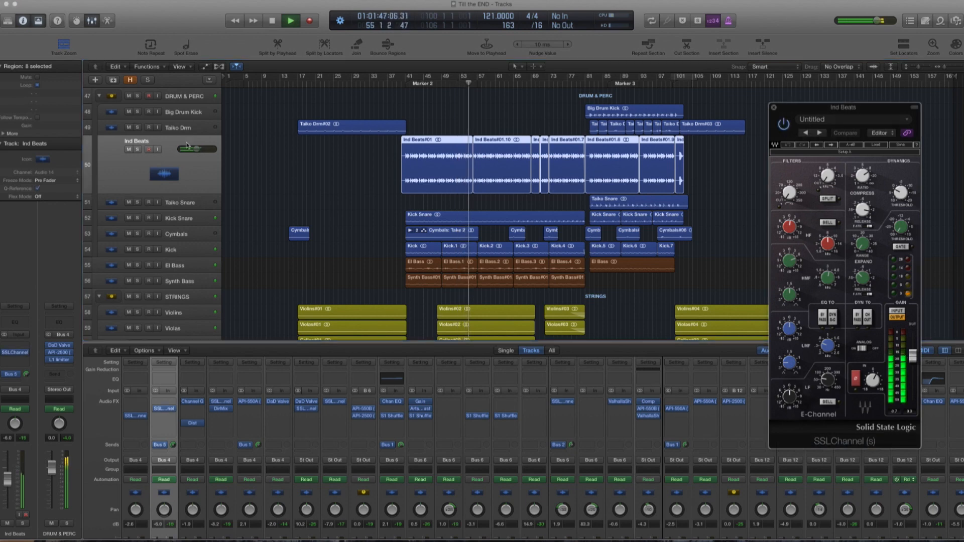
- Solo the Ind Beats again and play it from bar 56 with the SSLChannel enabled
left_click(138, 150)
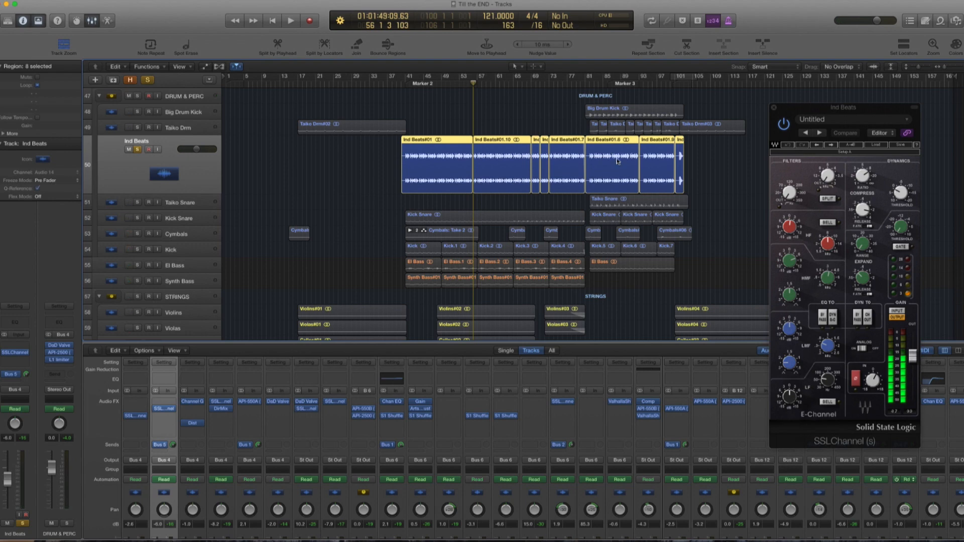
key("space")
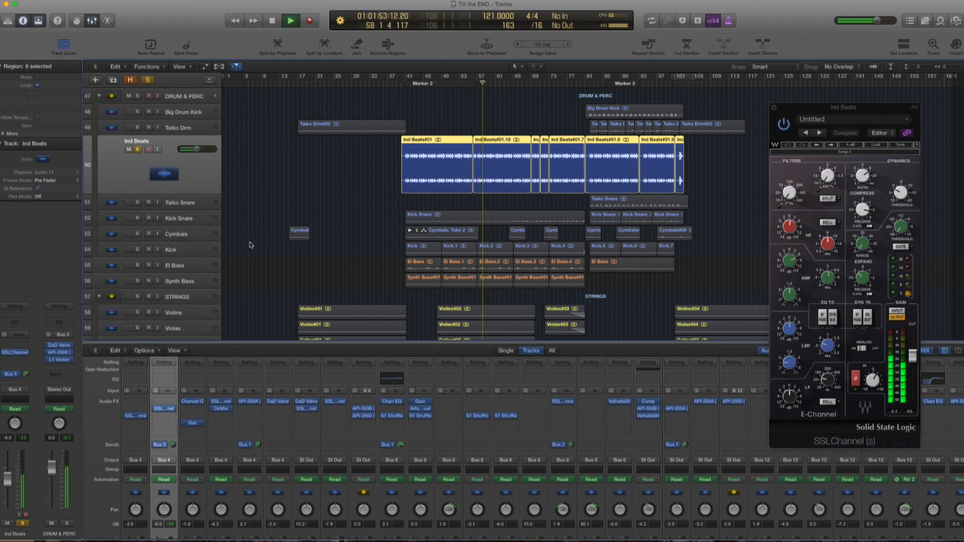
- Pause playback, solo the Kick Snare in place of the Ind Beats, and play it on its own
key("space")
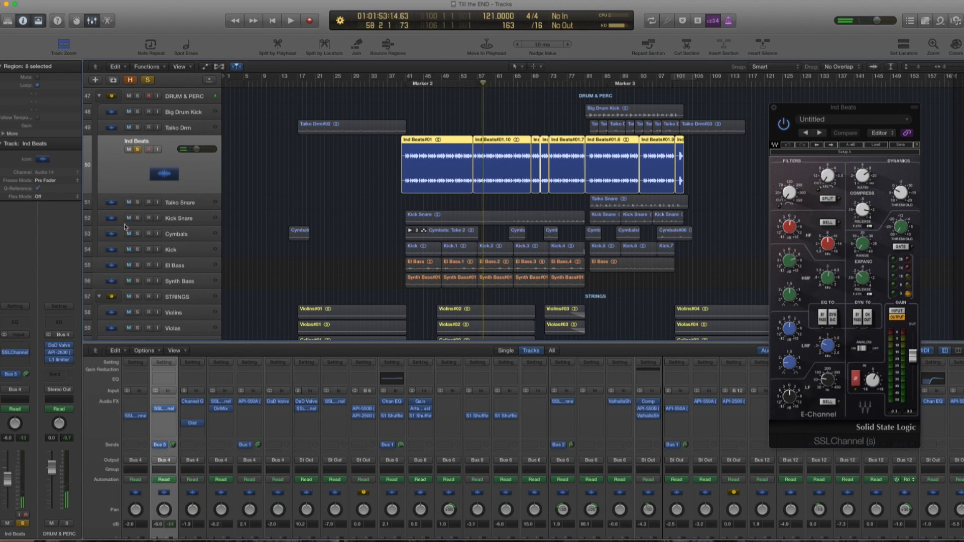
left_click(137, 218)
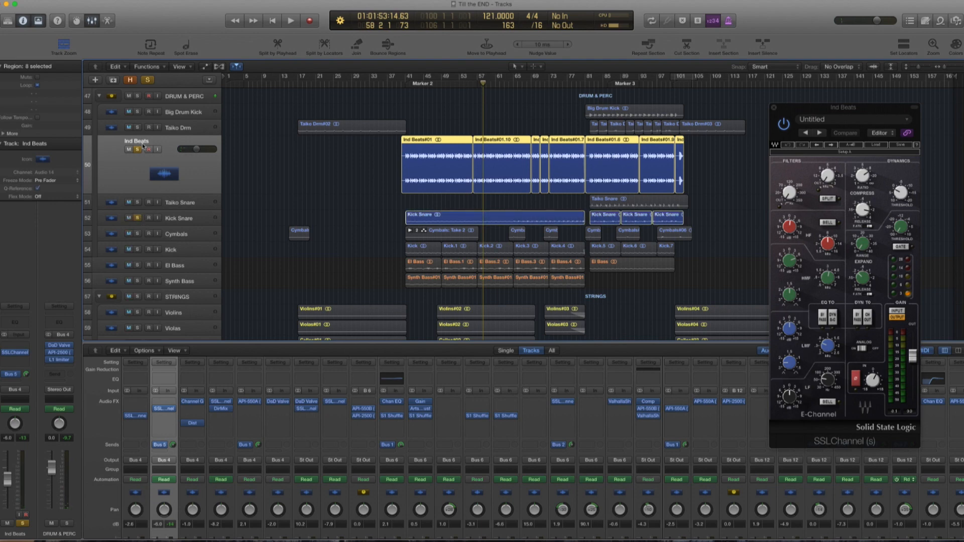
key("space")
left_click(138, 149)
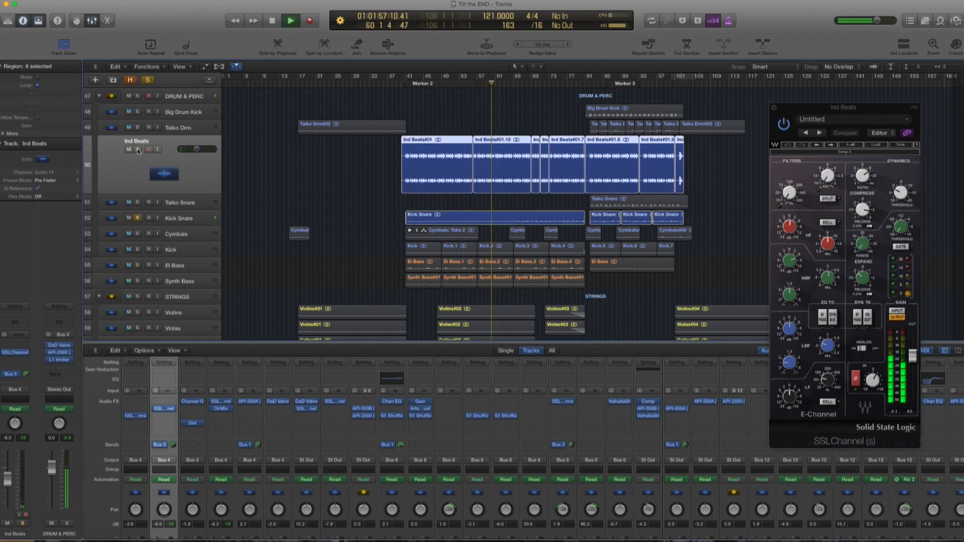
- Select the Kick Snare to view its Direction Mixer while it plays, close the plug-in window, and stop playback
left_click(182, 218)
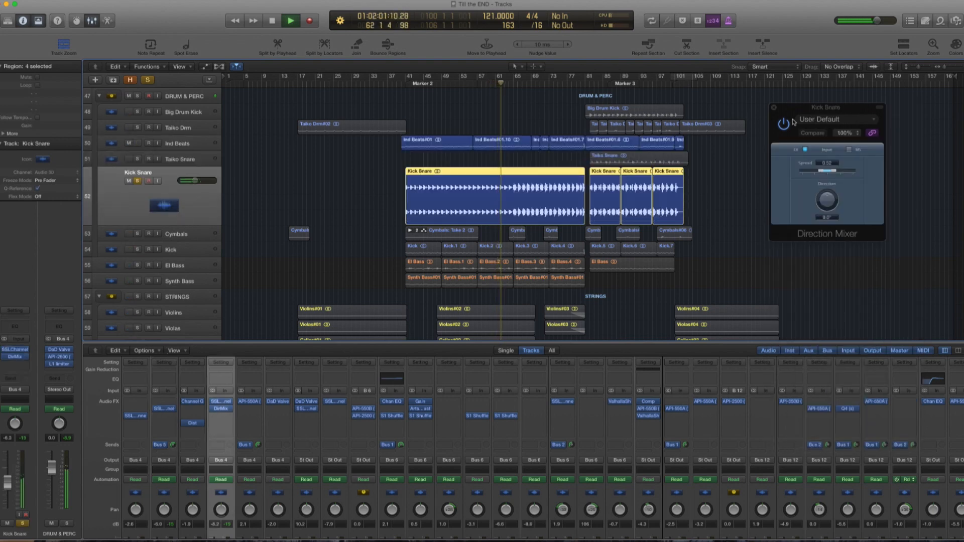
left_click(775, 110)
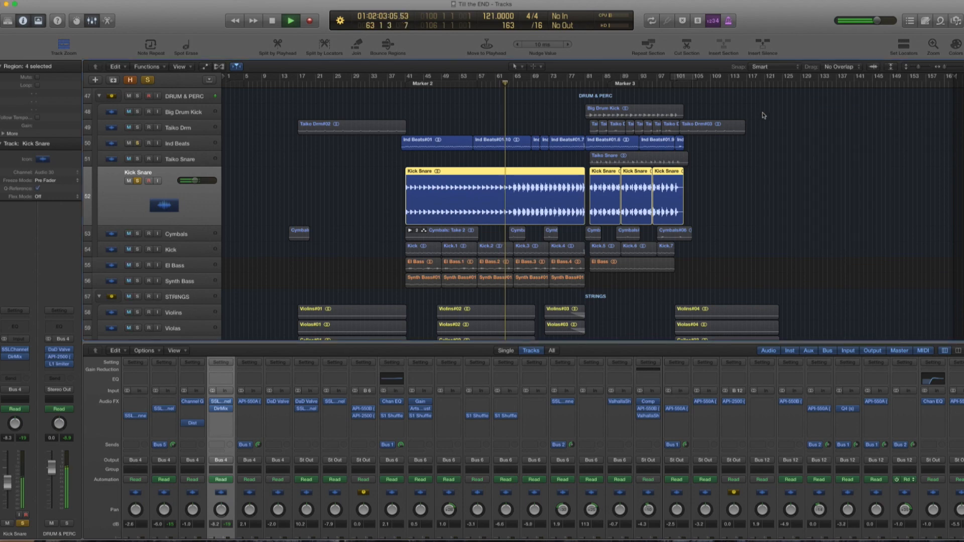
key("space")
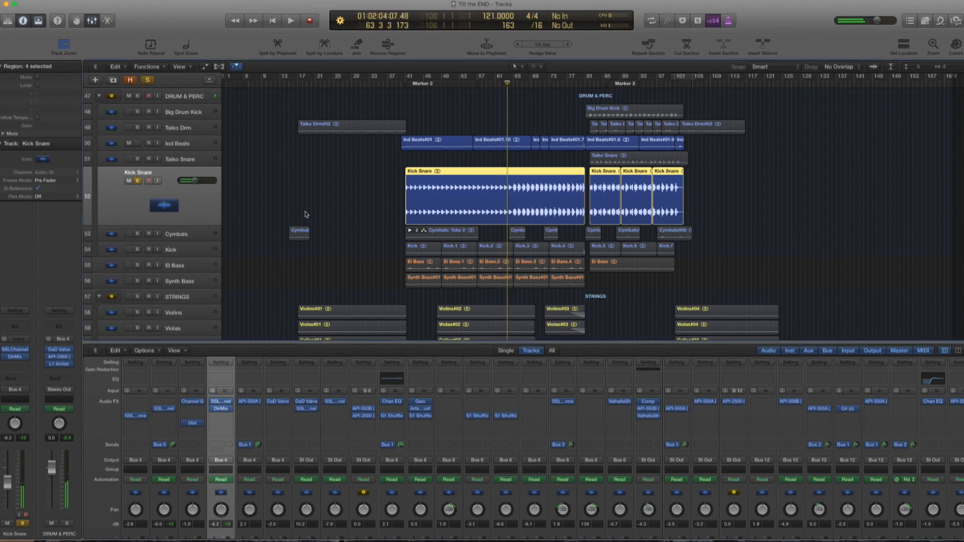
- Add the Ind Beats to the soloed Kick Snare and listen briefly to both together
left_click(137, 144)
key("space")
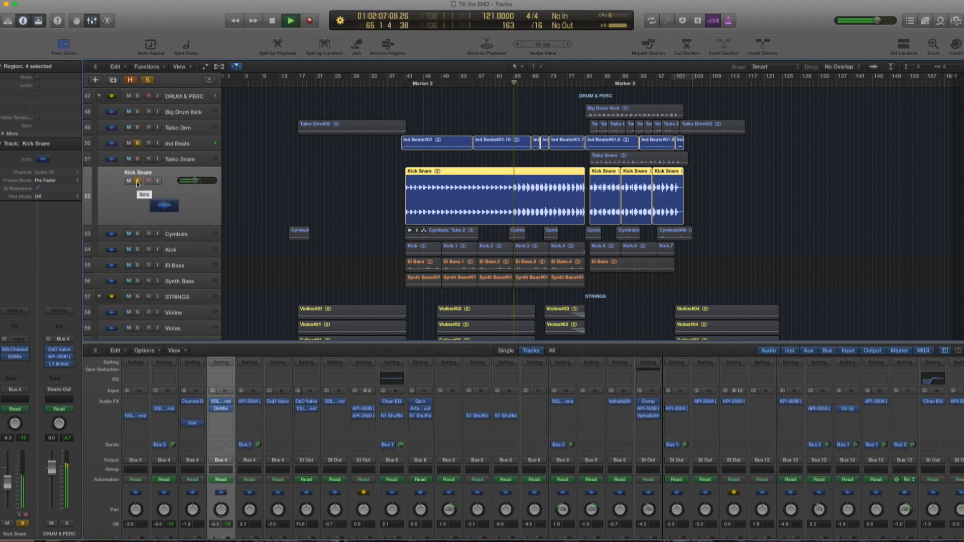
key("space")
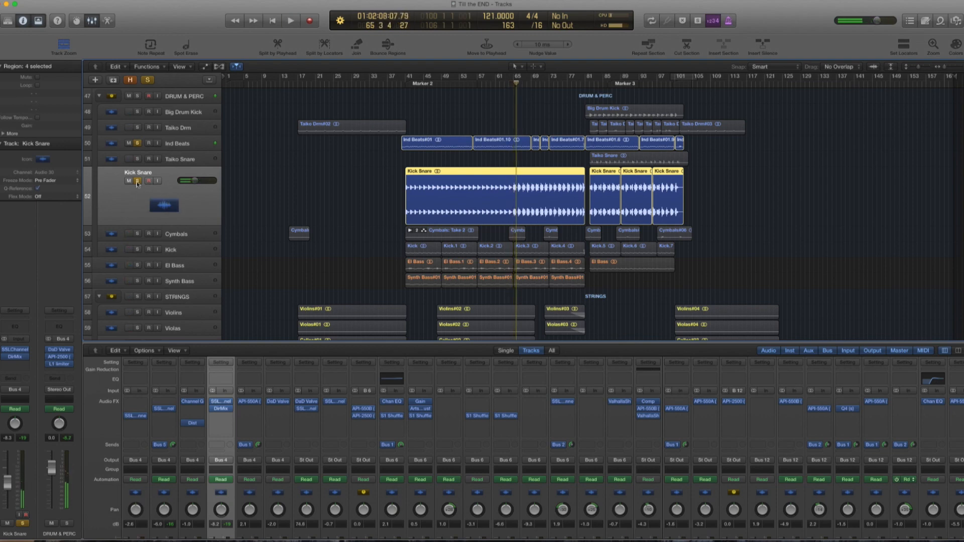
- Select and solo the Kick, remove the Ind Beats and Kick Snare solos, and listen to it alone
left_click(182, 248)
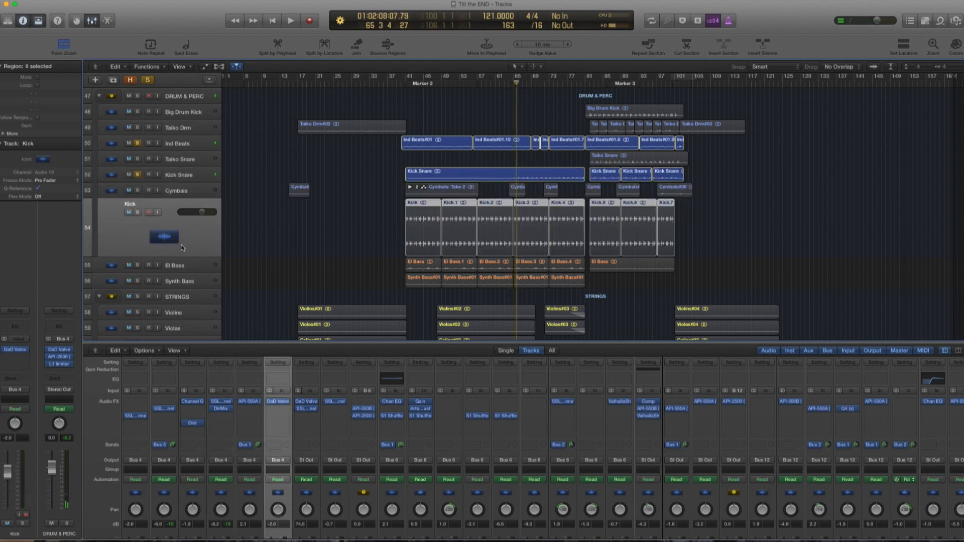
left_click(138, 213)
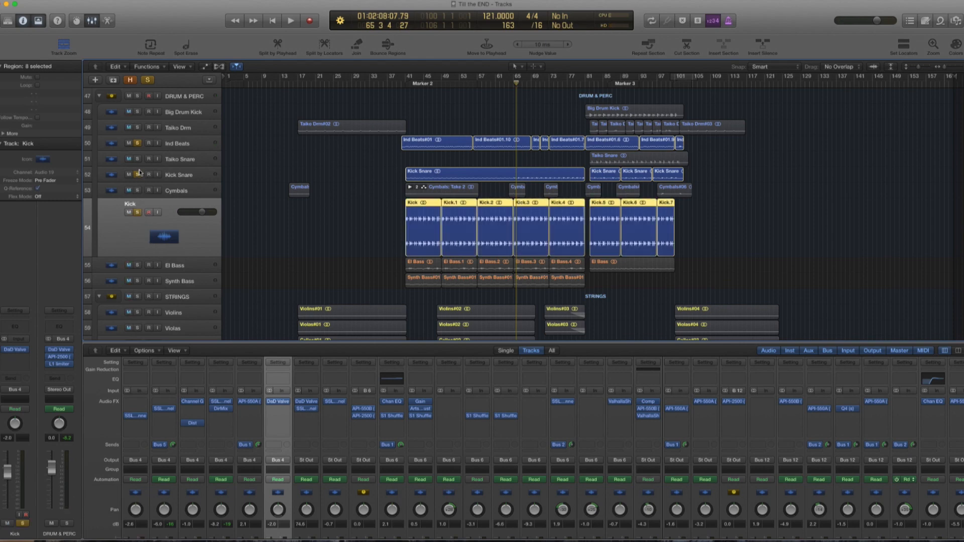
key("space")
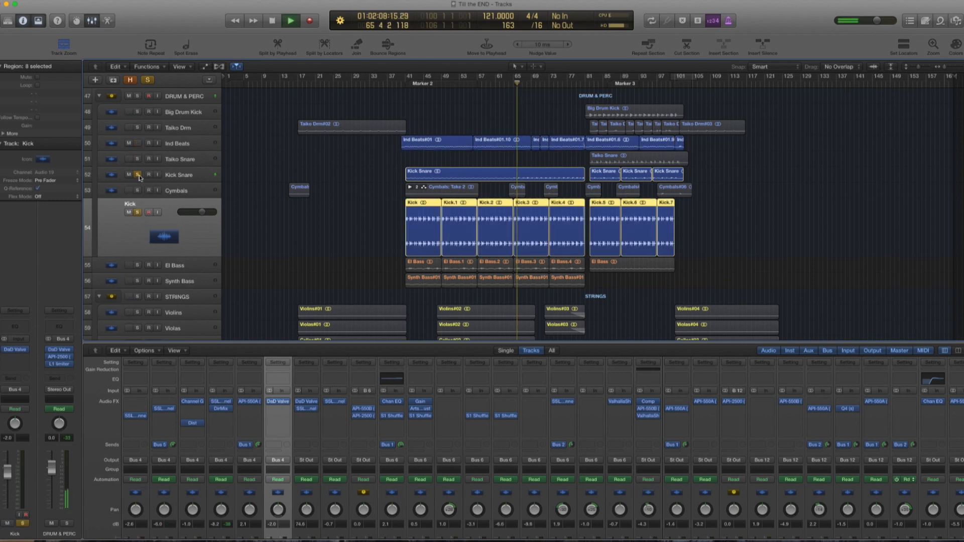
left_click(138, 175)
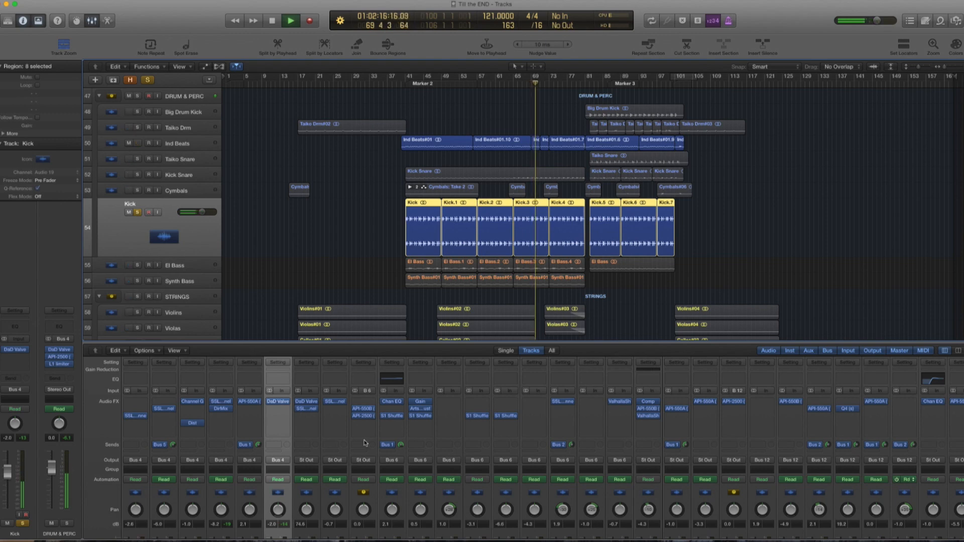
key("space")
- Bring the mixer's aux faders into view and mute Aux 26 while the soloed Kick plays
scroll(673, 460, "down", 5)
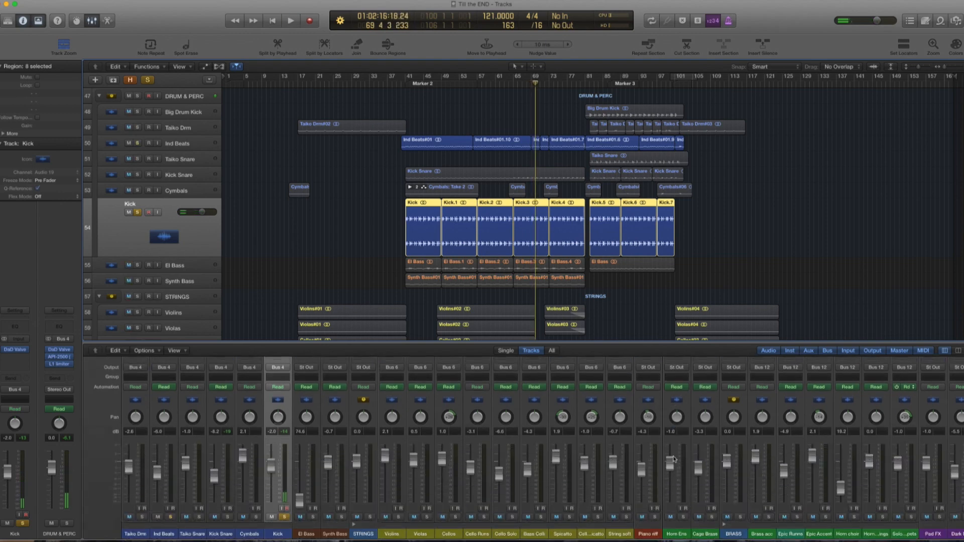
scroll(865, 507, "right", 10)
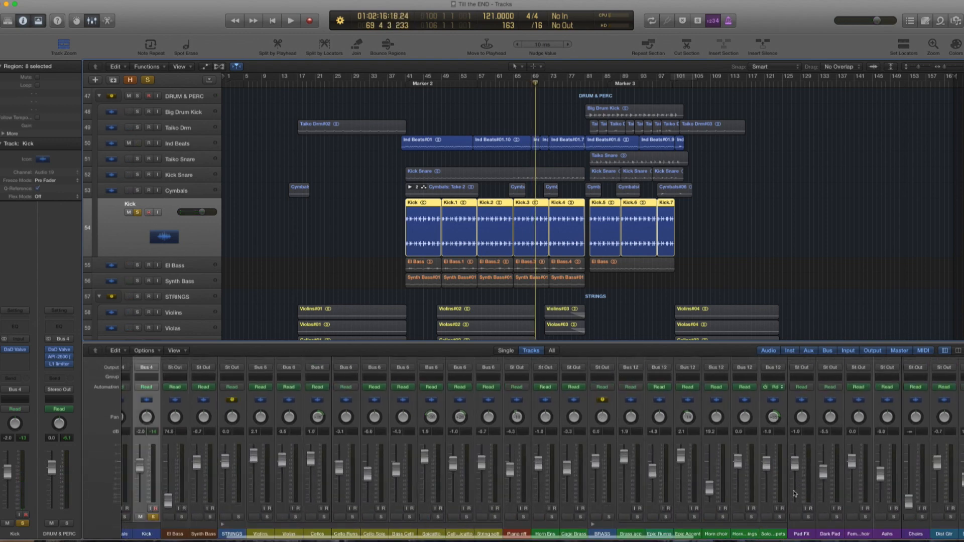
scroll(789, 493, "right", 2)
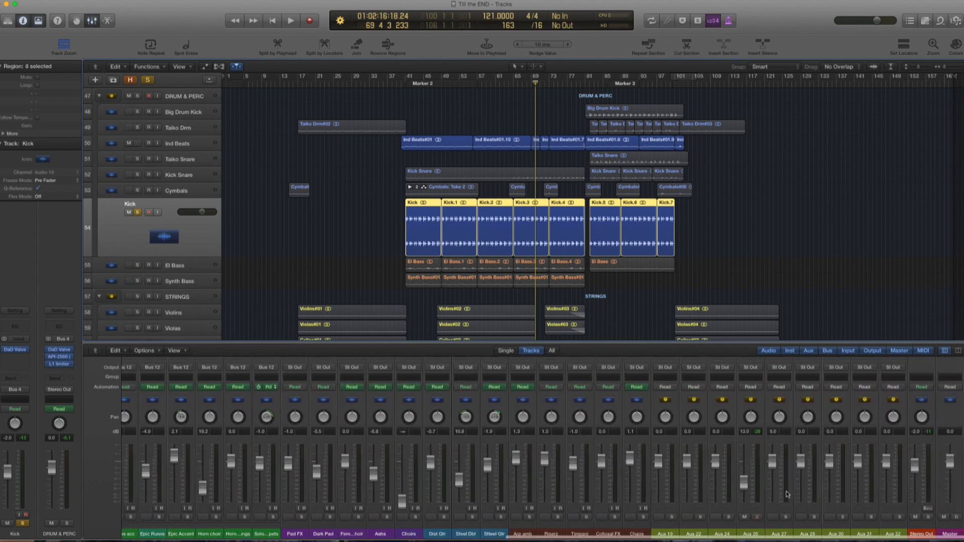
key("space")
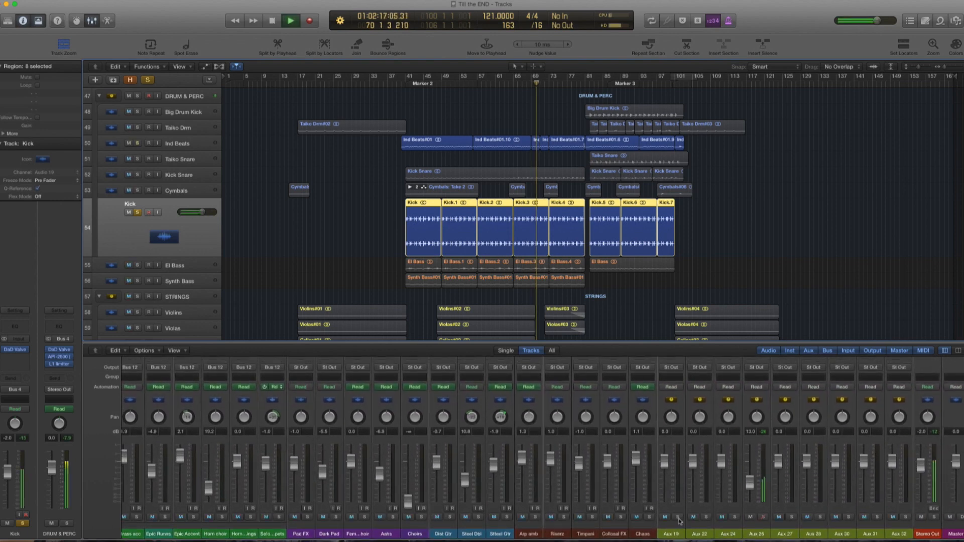
left_click(750, 516)
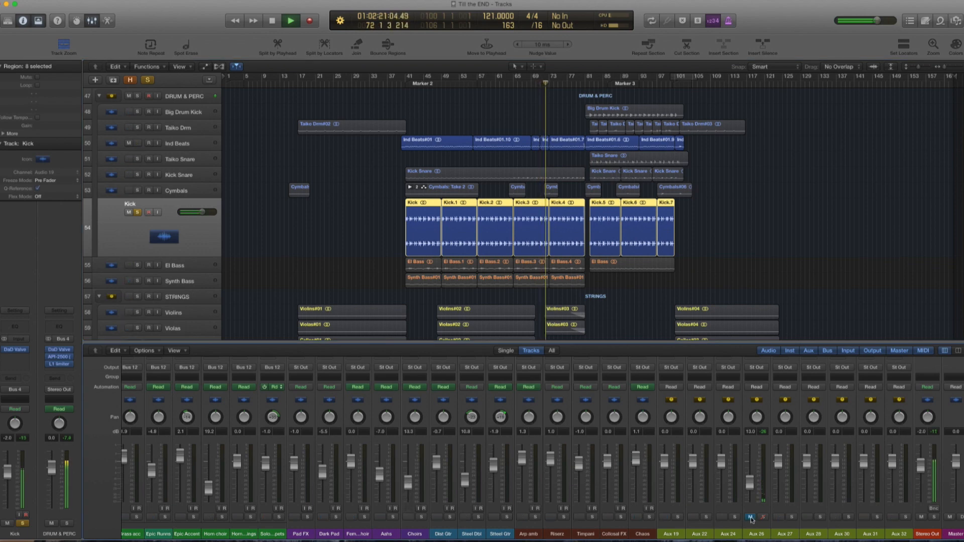
- Stop playback, clear the Kick's solo, and play the full mix from bar 72
key("space")
key("s")
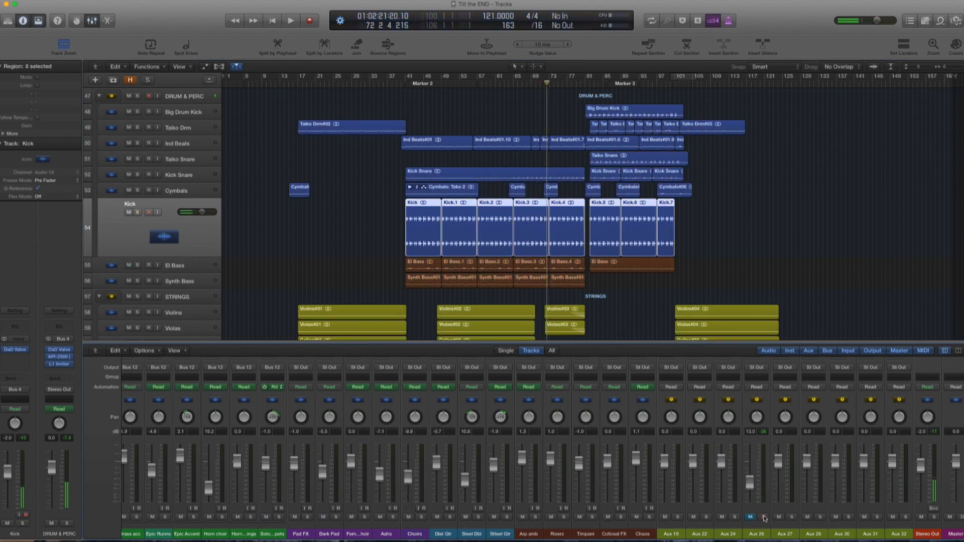
key("space")
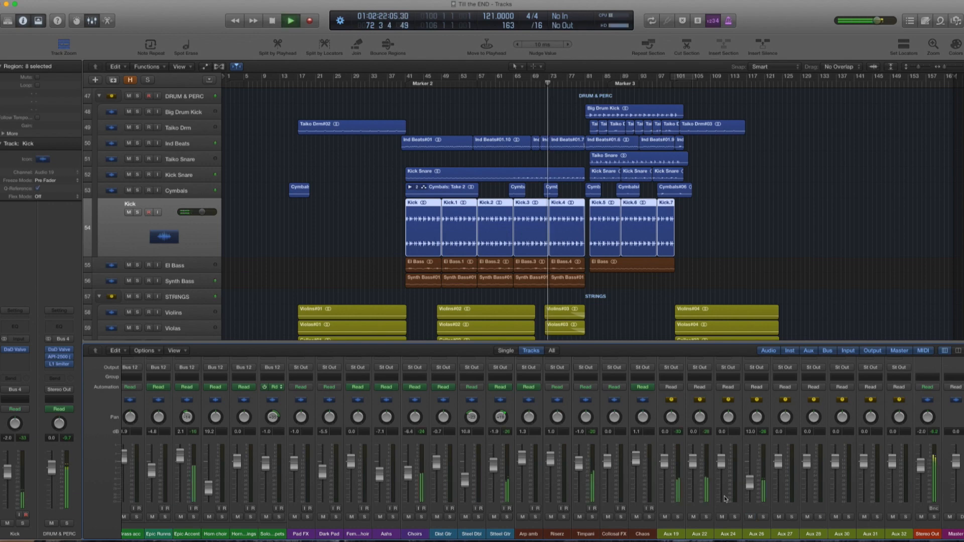
- Solo the Kick, briefly add the Cymbals solo while listening, then stop playback and unsolo the Cymbals
left_click(136, 212)
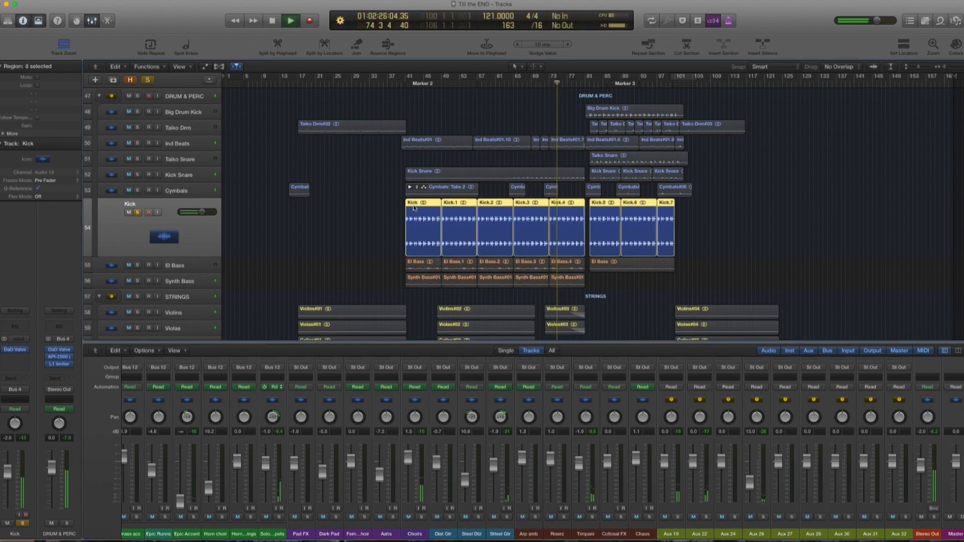
left_click(137, 191)
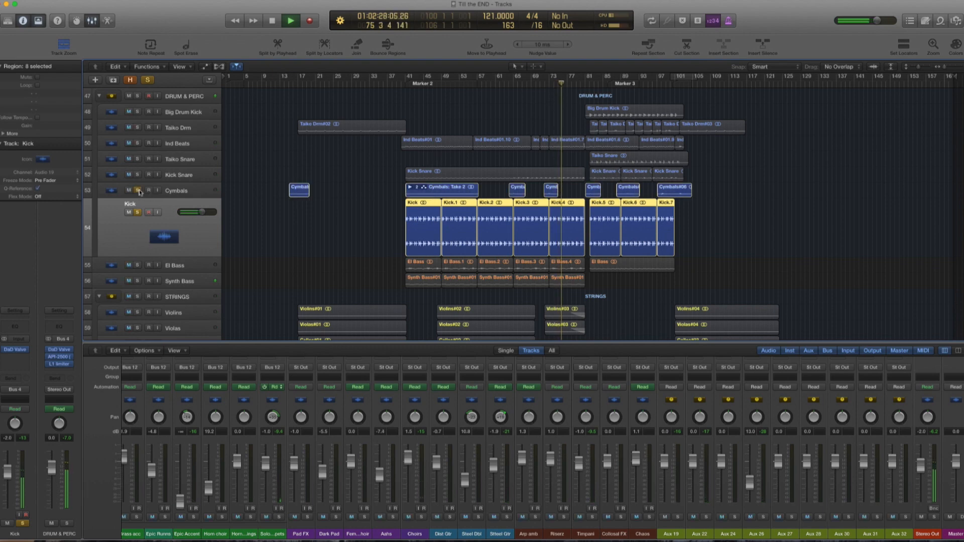
key("space")
left_click(139, 191)
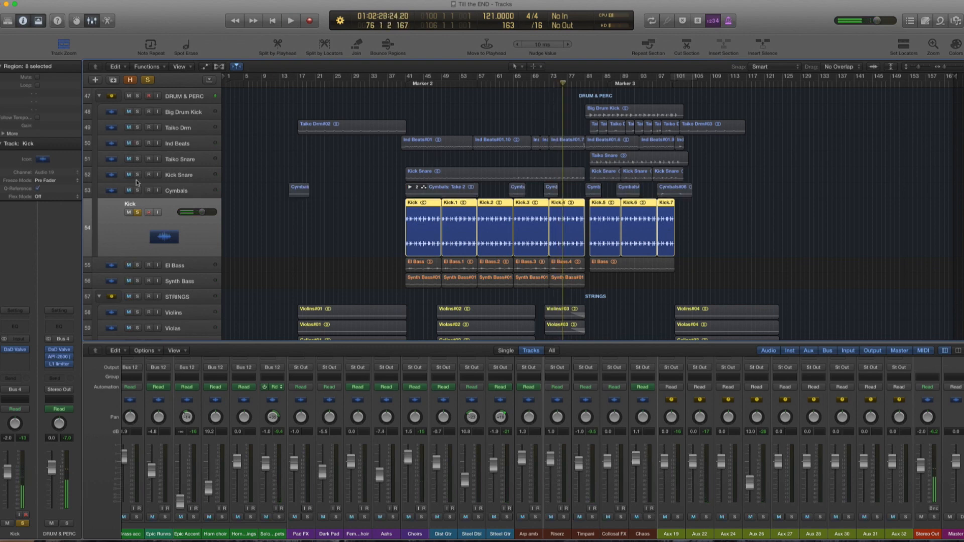
- Play the Kick and Kick Snare soloed together around bar 55, add the Ind Beats solo, and stop playback
left_click(137, 174)
key("space")
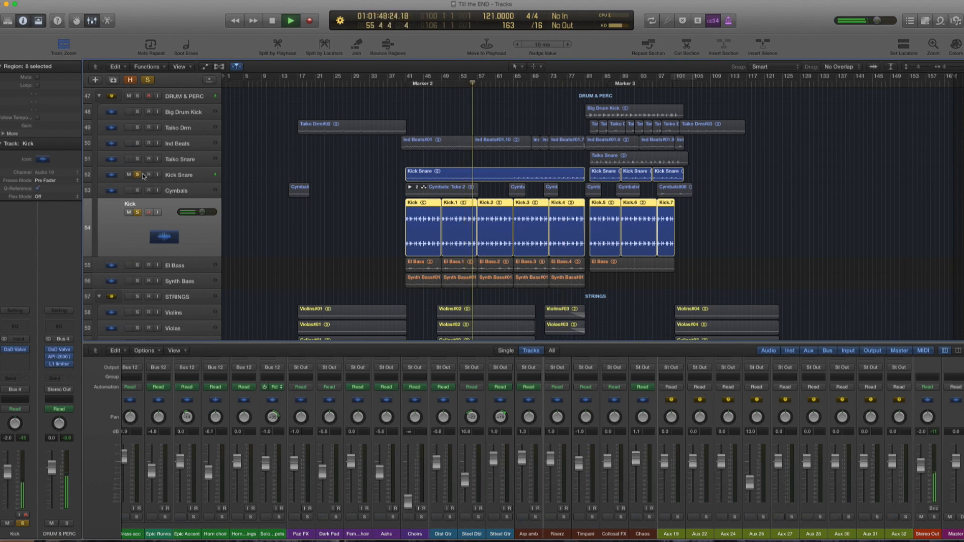
key("space")
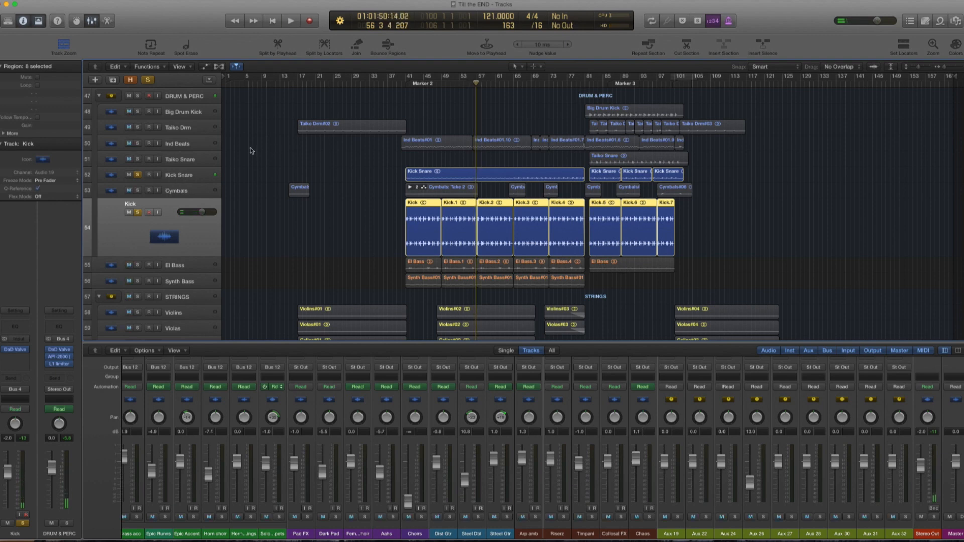
key("space")
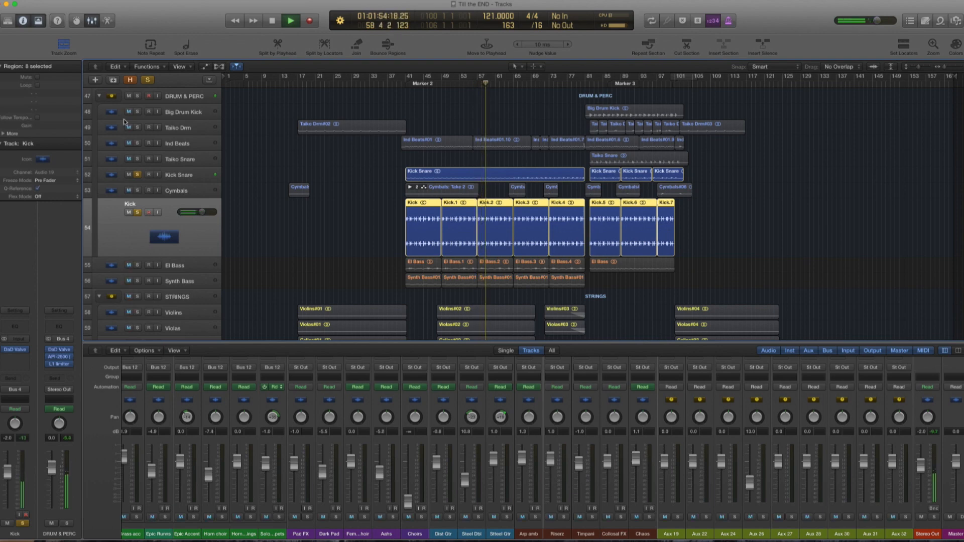
left_click(138, 144)
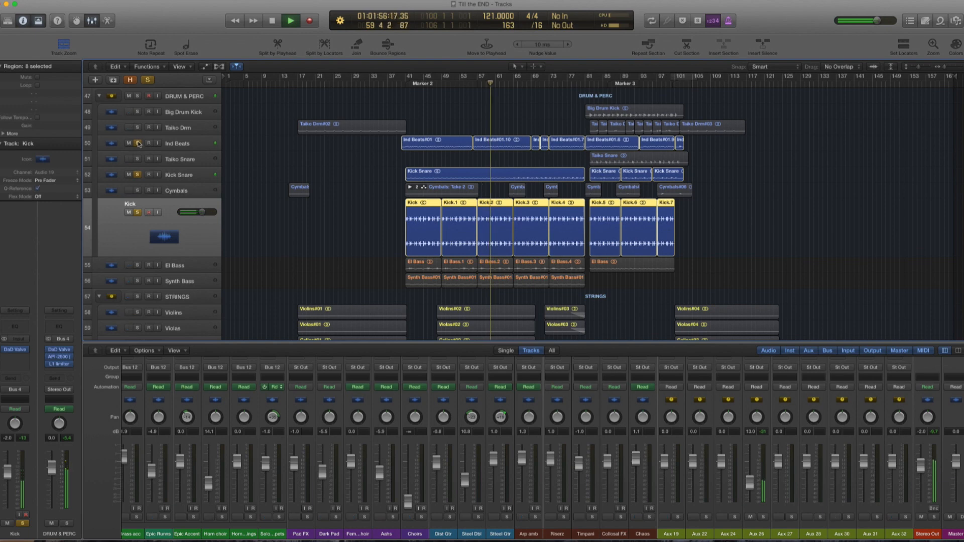
key("space")
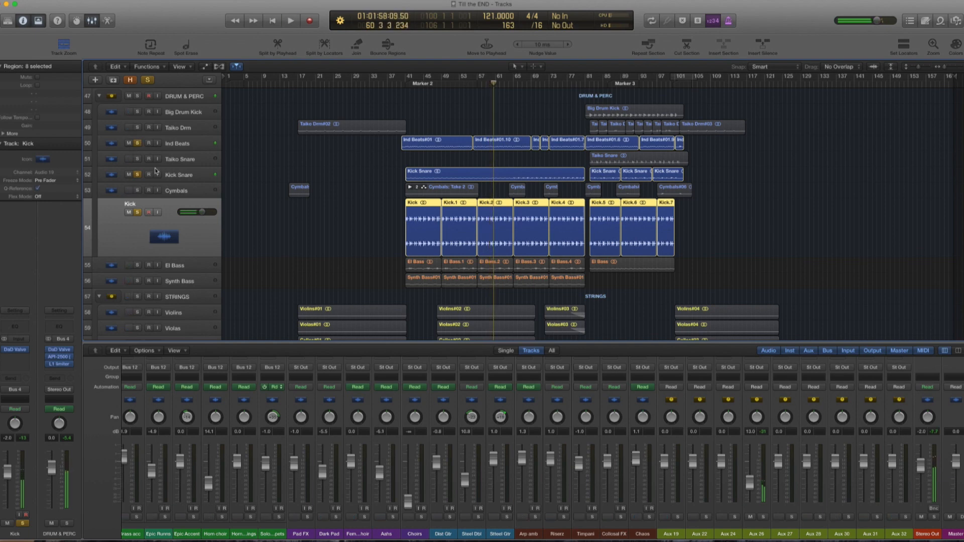
- Open the Kick channel's DaD Valve plug-in and move its window clear of the track headers and Kick regions
scroll(322, 444, "left", 15)
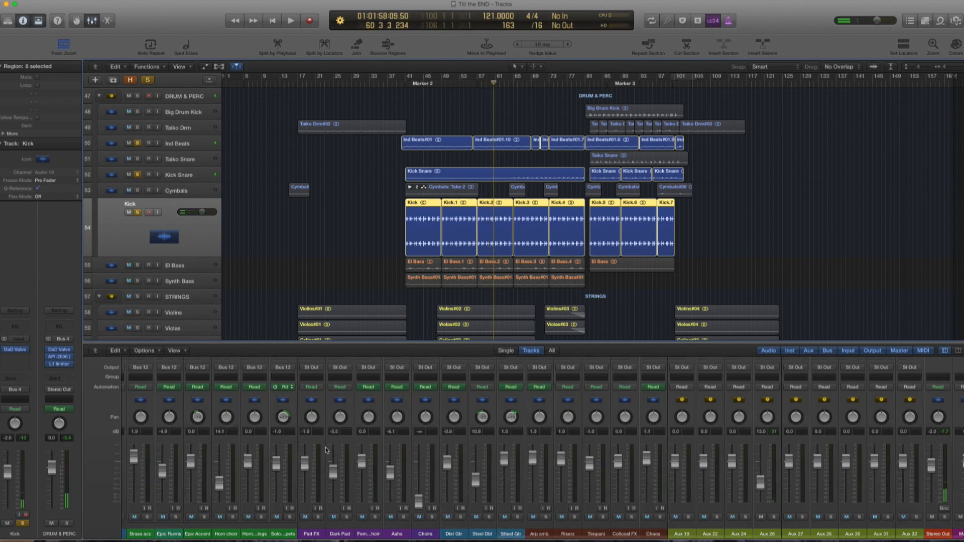
scroll(327, 447, "up", 5)
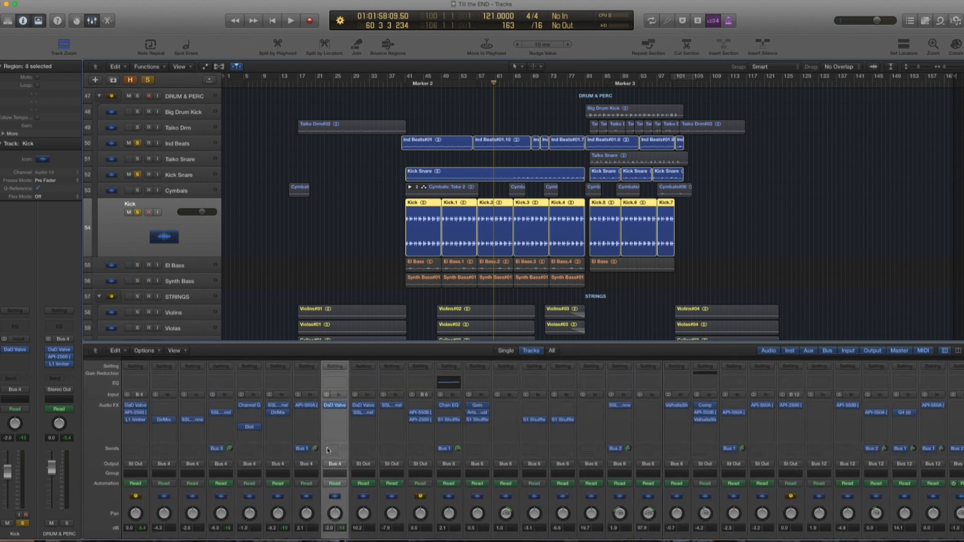
left_click(335, 401)
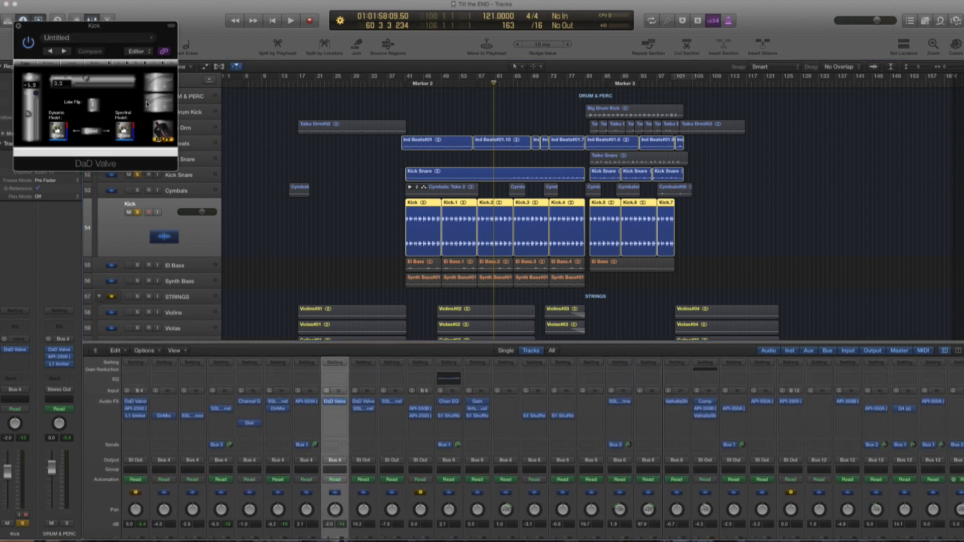
left_click_drag(123, 32, 824, 210)
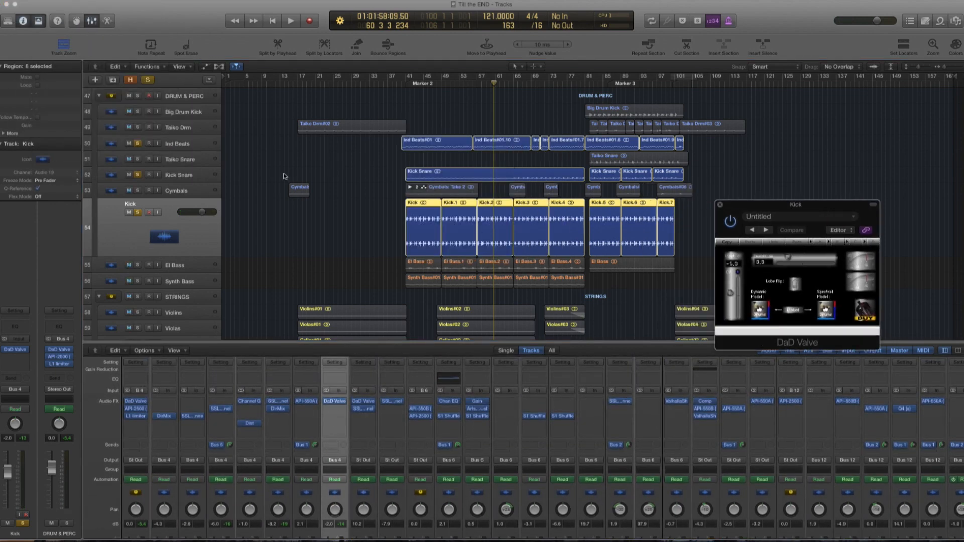
- Unsolo the Ind Beats and Kick Snare, play the Kick alone, and toggle its DaD Valve's bypass while listening
left_click(137, 144)
left_click(137, 174)
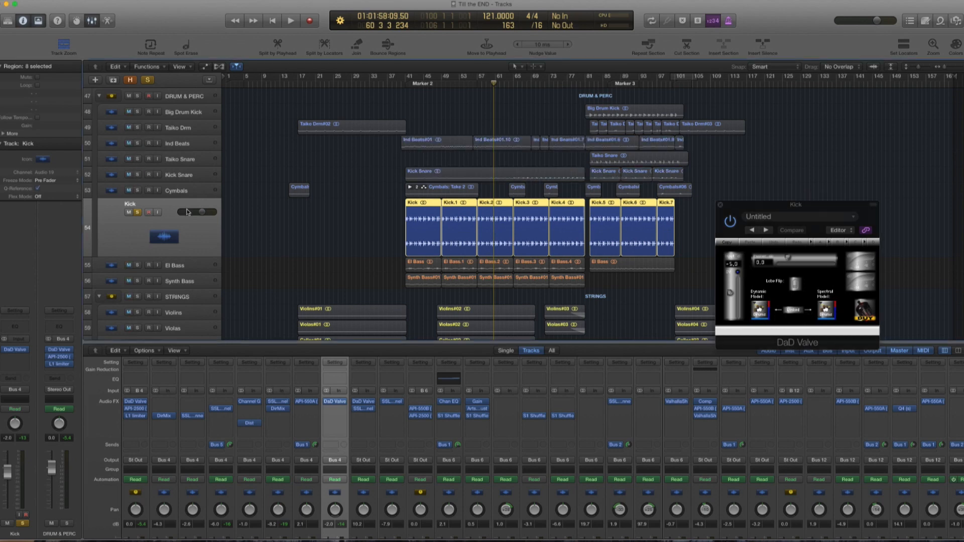
key("space")
left_click(730, 222)
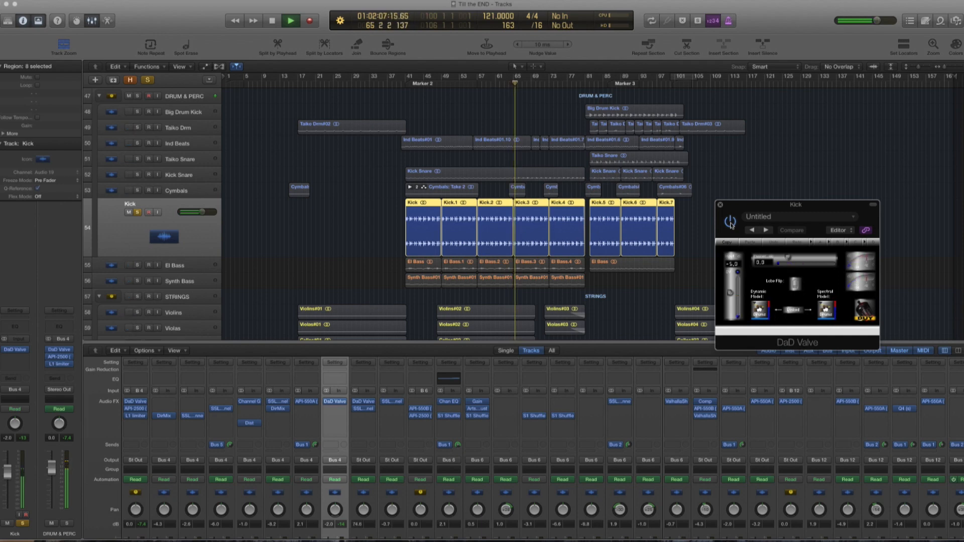
- Stop playback, raise the DaD Valve's vertical gain slider to 3.3, and play the soloed Kick again
key("space")
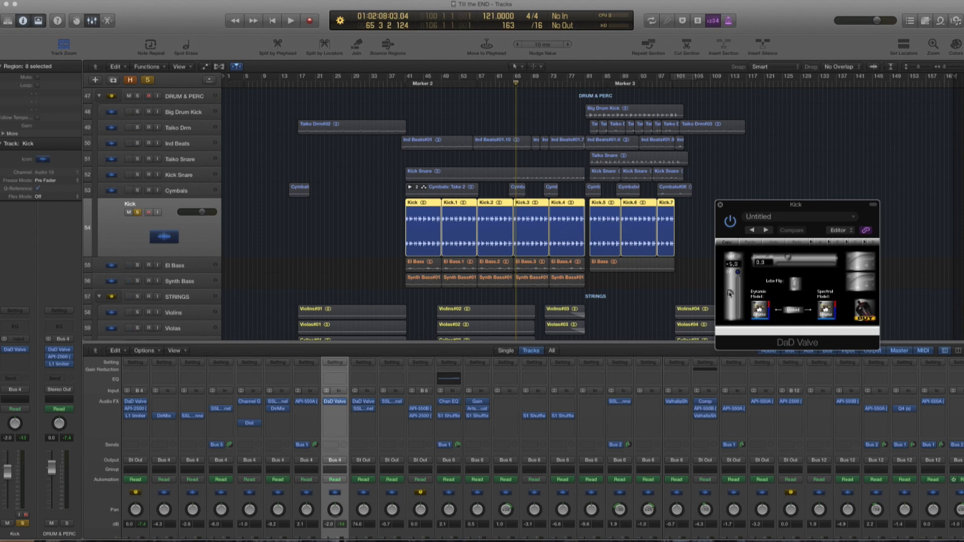
left_click_drag(729, 294, 730, 286)
key("space")
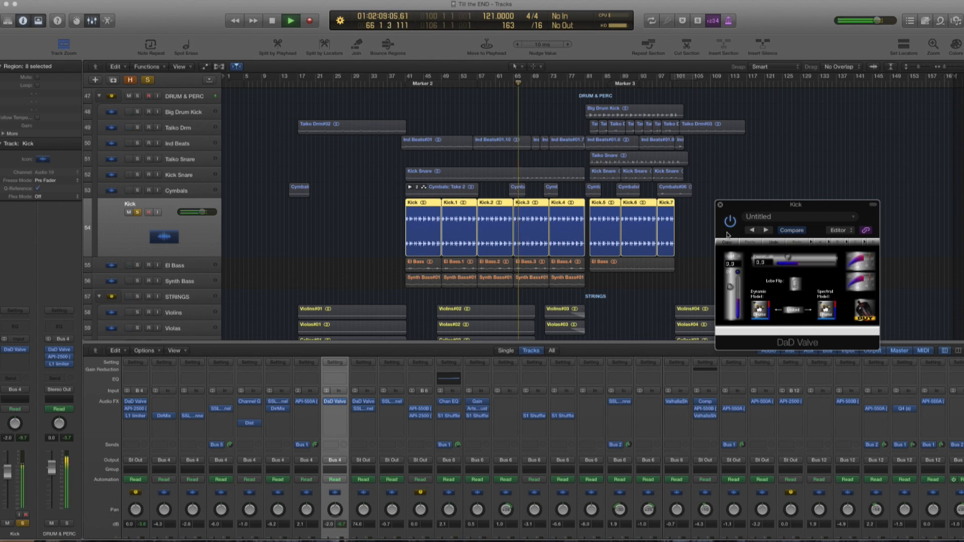
- Compare the soloed Kick with the DaD Valve bypassed and active, stop playback, and lower its vertical gain slider to -5.0
left_click(730, 222)
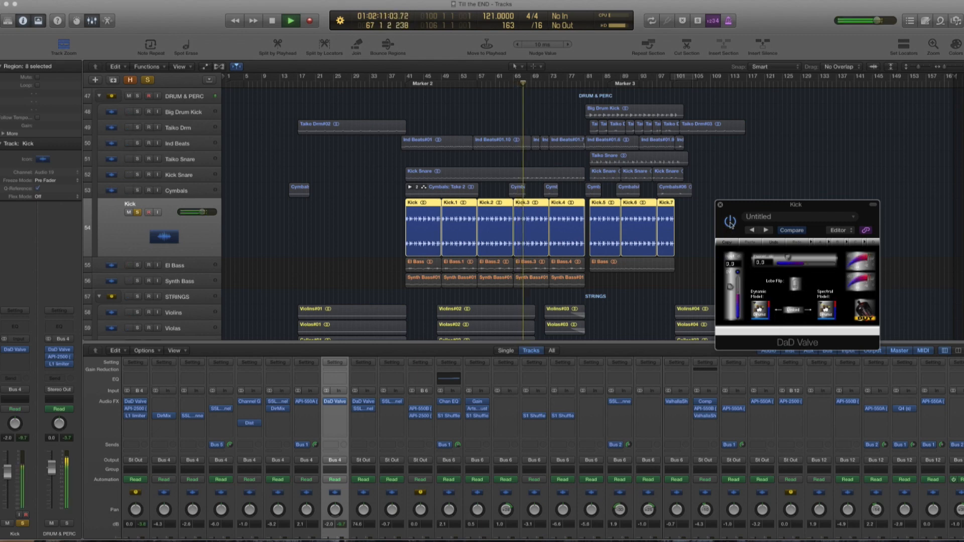
left_click(731, 222)
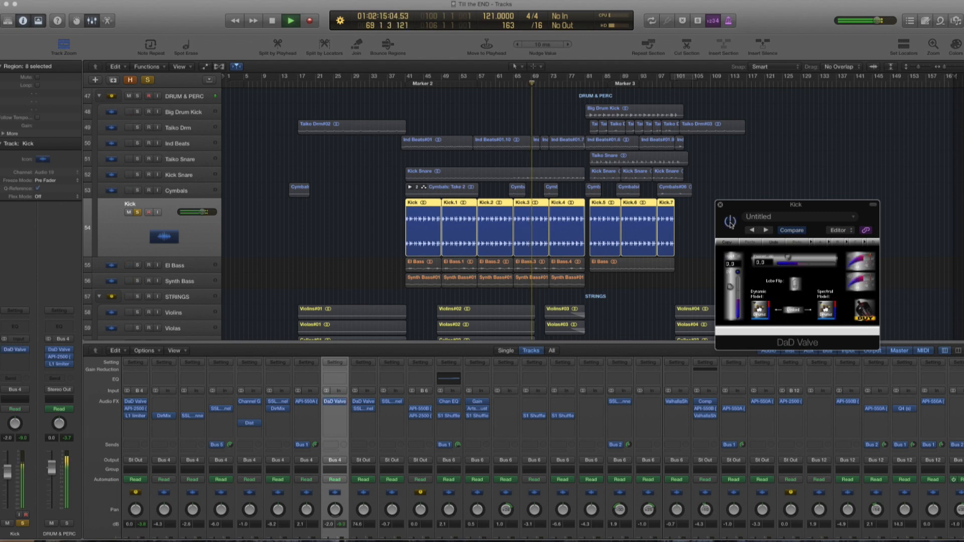
key("space")
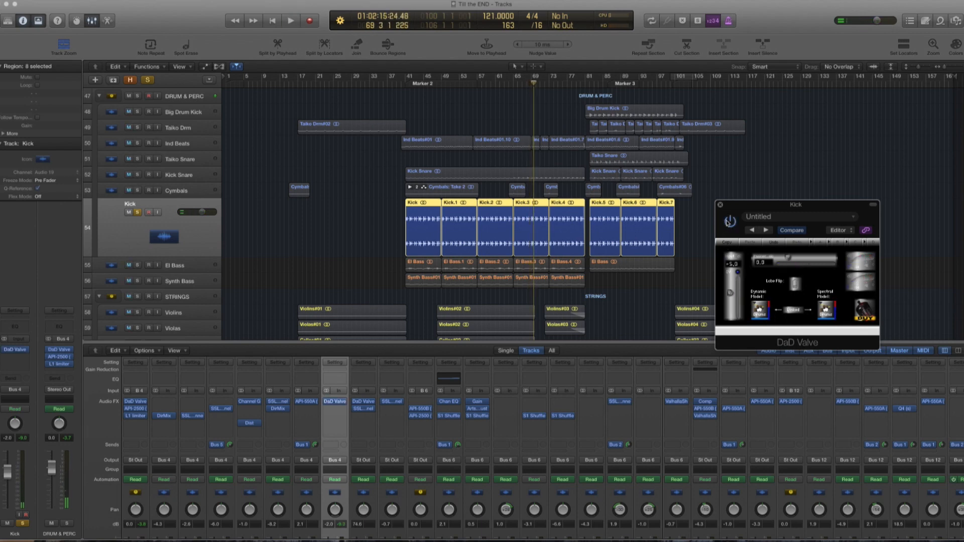
- Play on with the Kick unsoloed to hear it in the full mix, stop playback, and close the DaD Valve window
key("space")
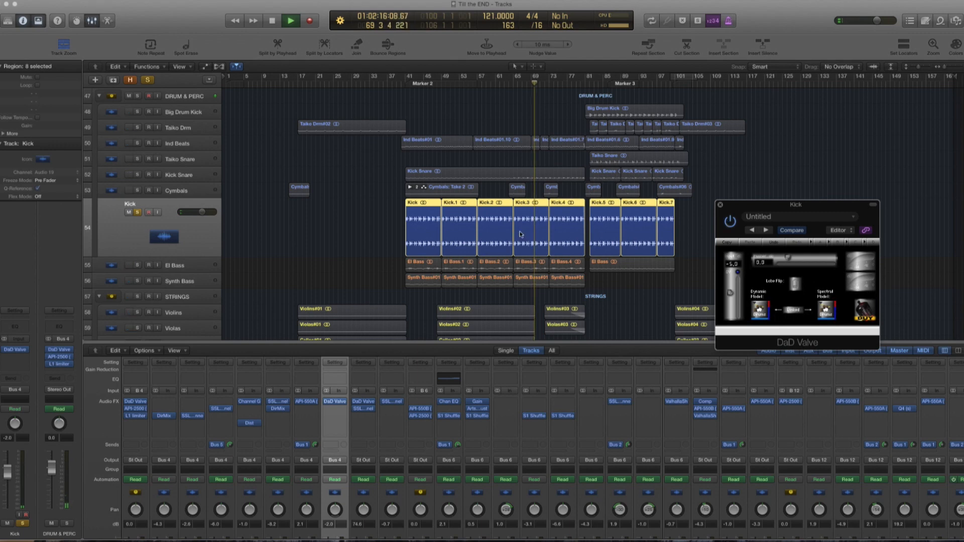
left_click(138, 212)
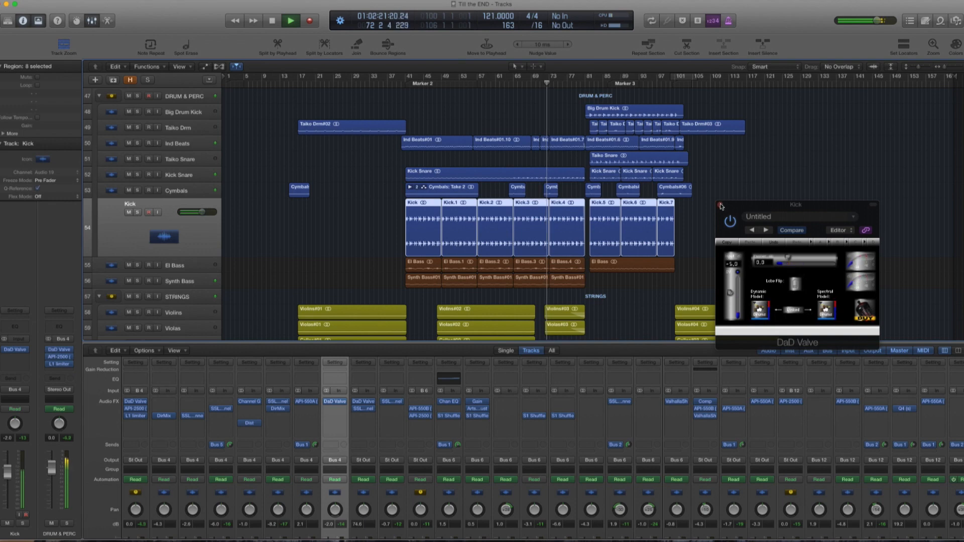
key("space")
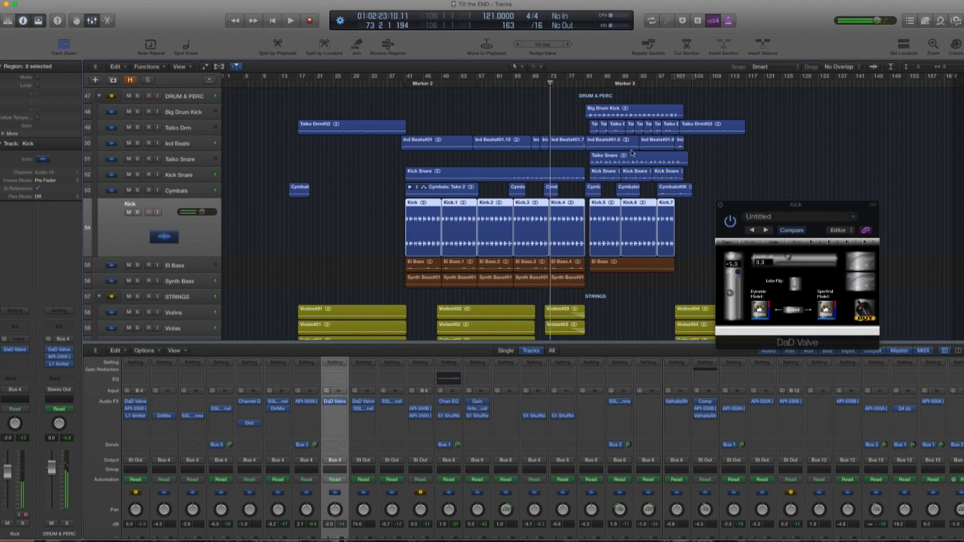
left_click(415, 84)
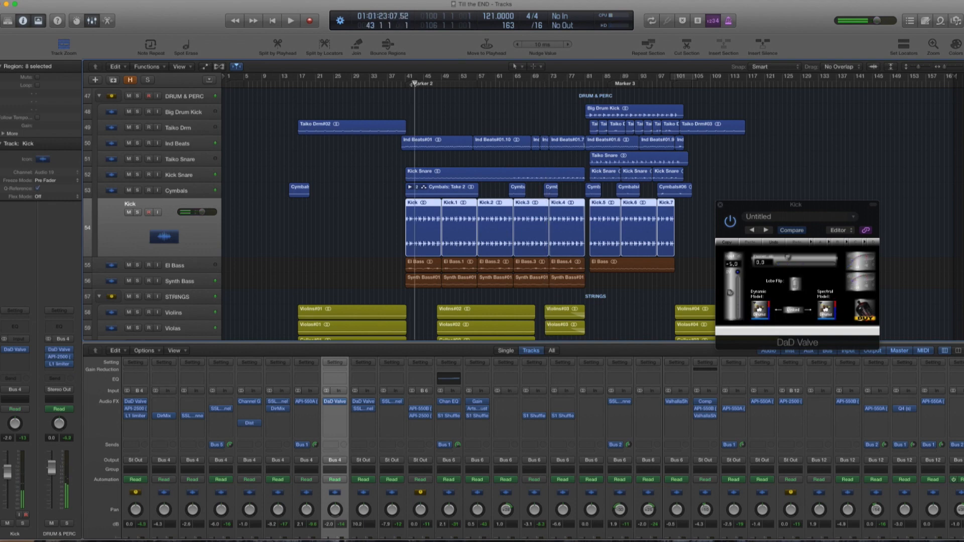
left_click(721, 206)
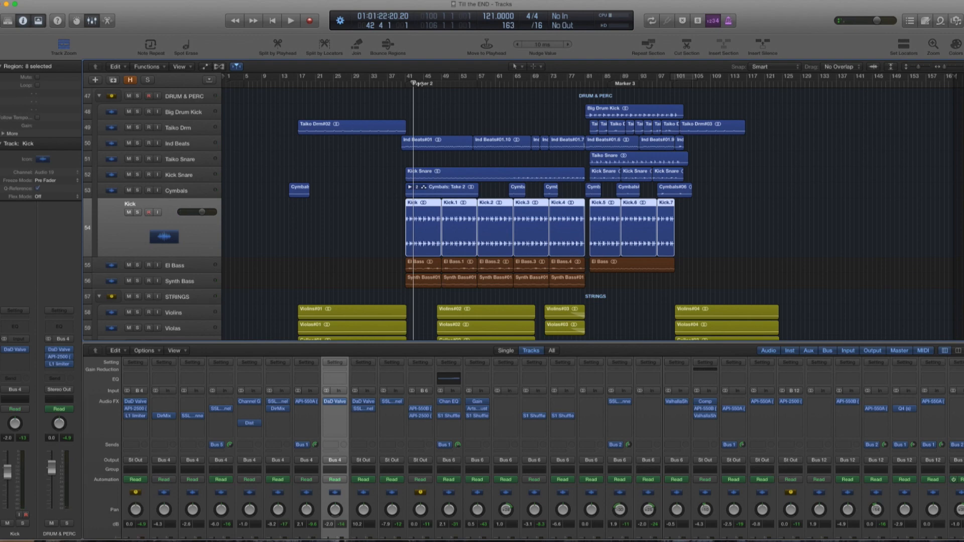
- Play the El Bass soloed from about bar 40, toggling the Ind Beats and Taiko Snare solos, ending with Ind Beats added
left_click(404, 83)
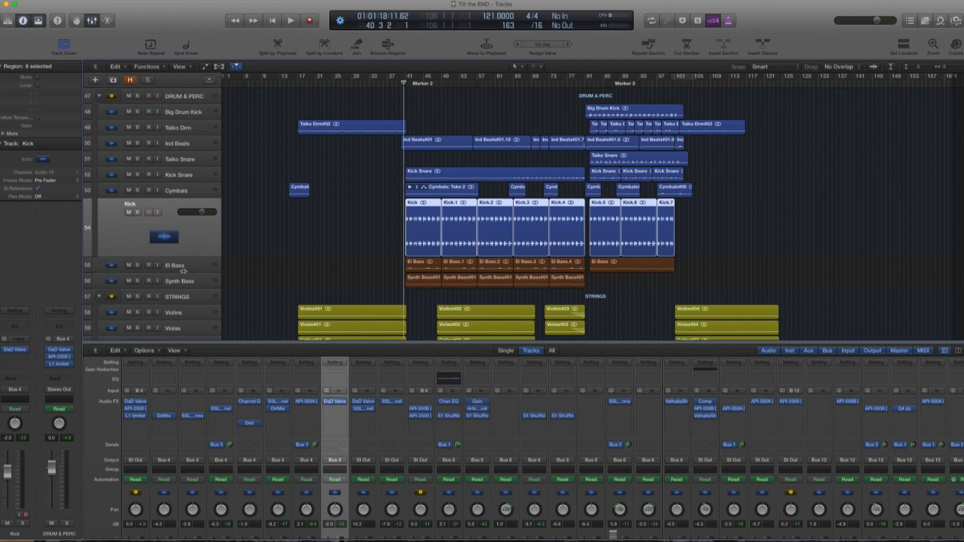
left_click(138, 265)
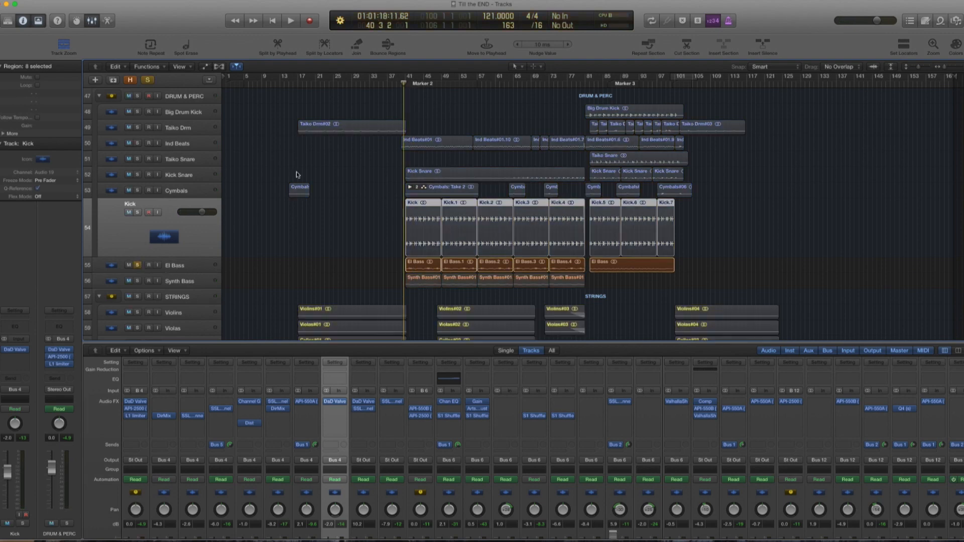
key("space")
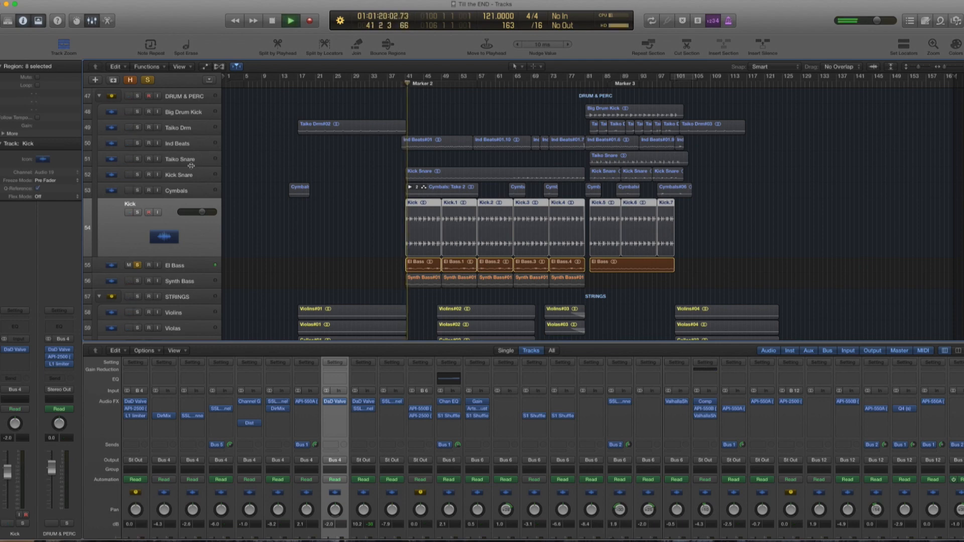
left_click(138, 144)
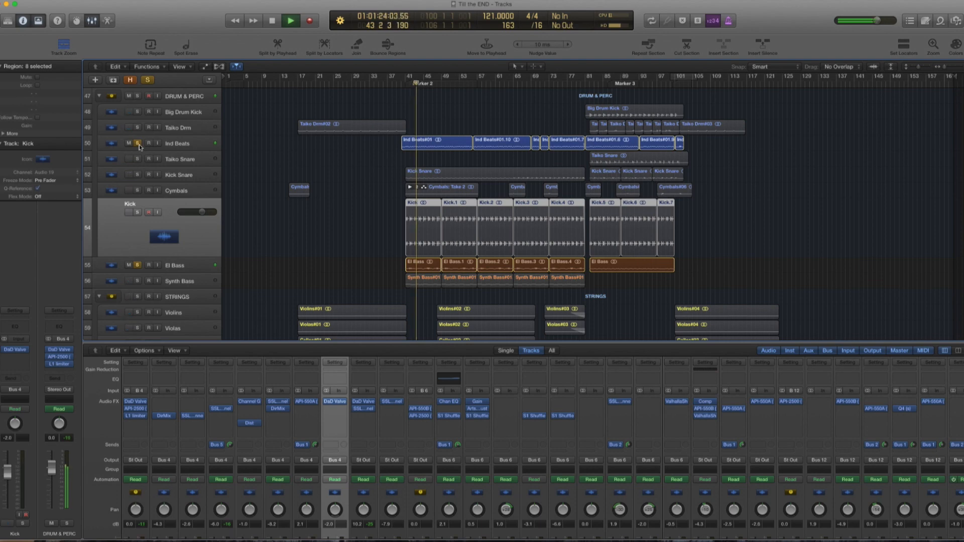
left_click(138, 144)
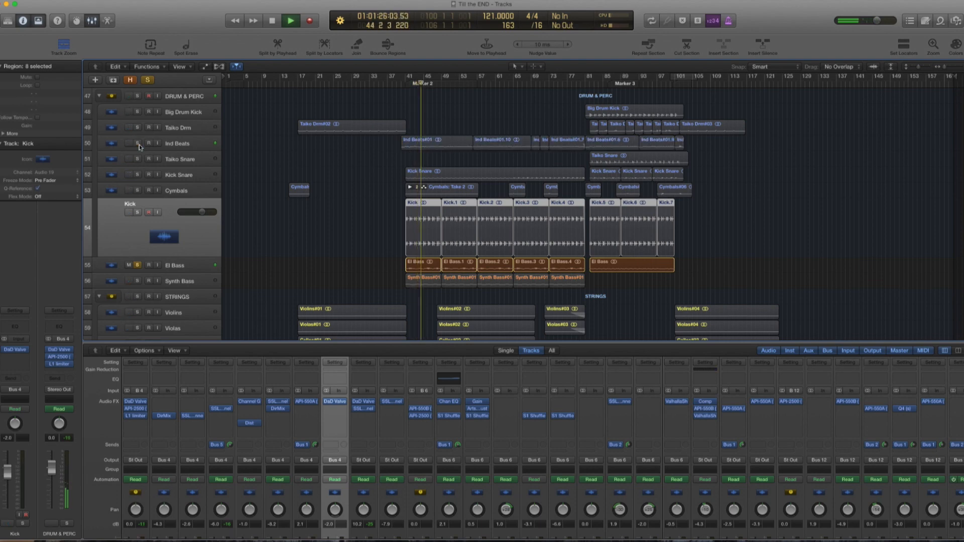
left_click(137, 144)
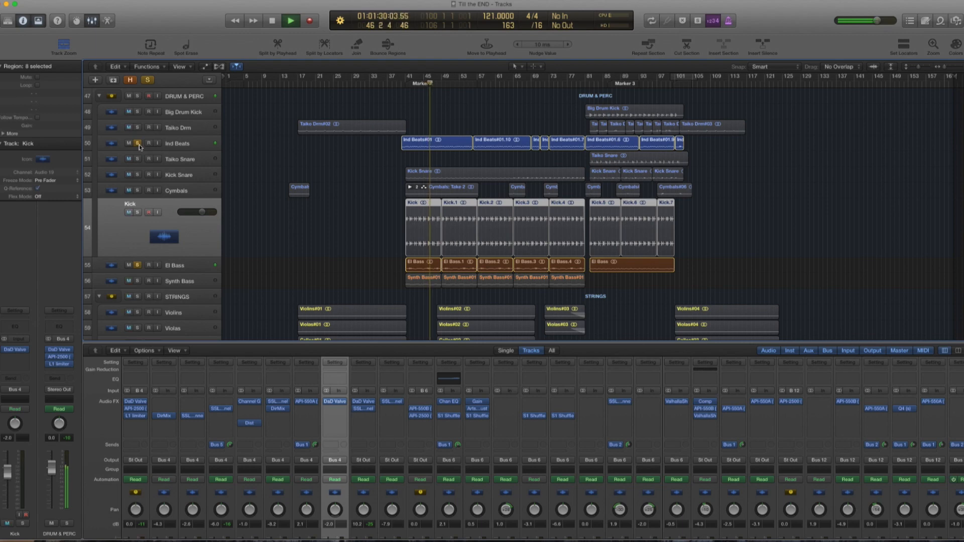
left_click(138, 160)
left_click(138, 144)
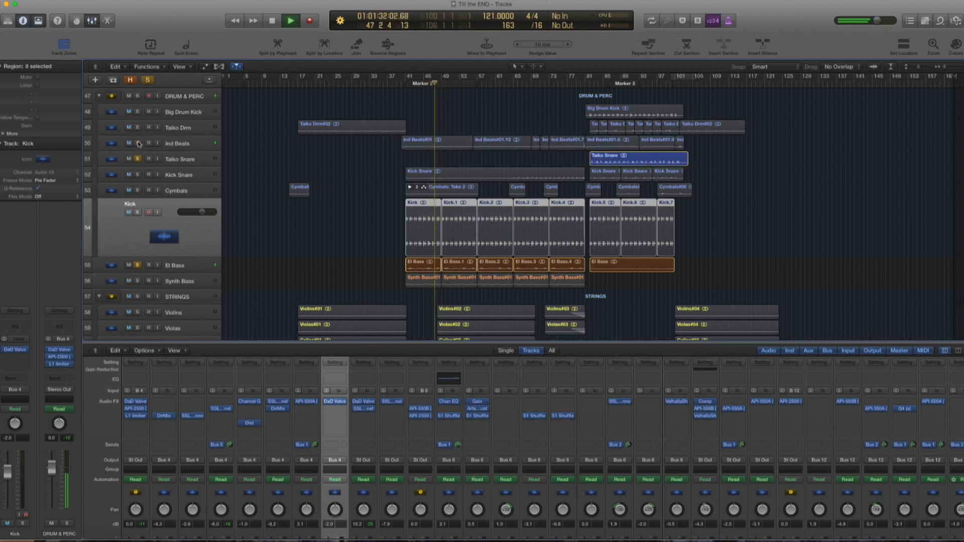
left_click(138, 144)
left_click(139, 159)
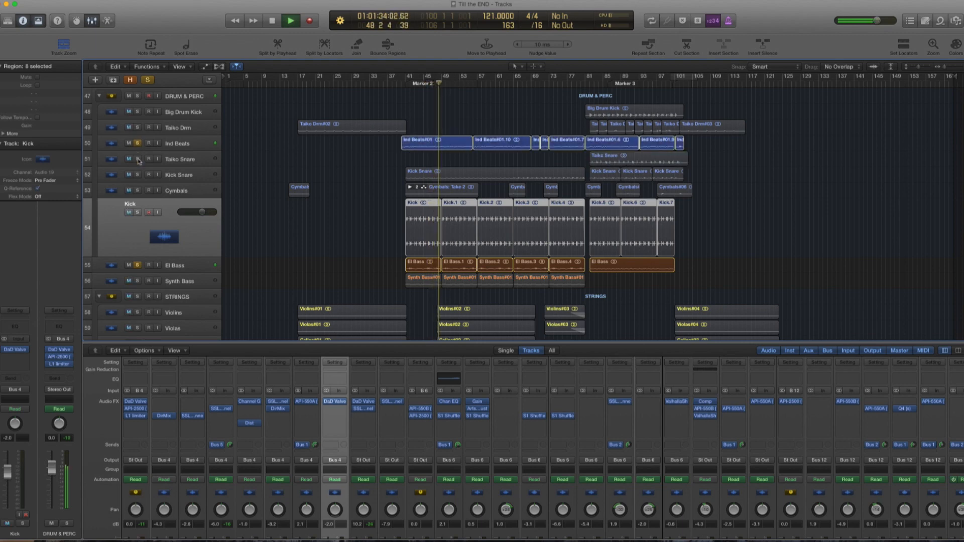
- Add the Synth Bass solo, remove Ind Beats, and listen to the Synth Bass alone and together with the El Bass
left_click(139, 282)
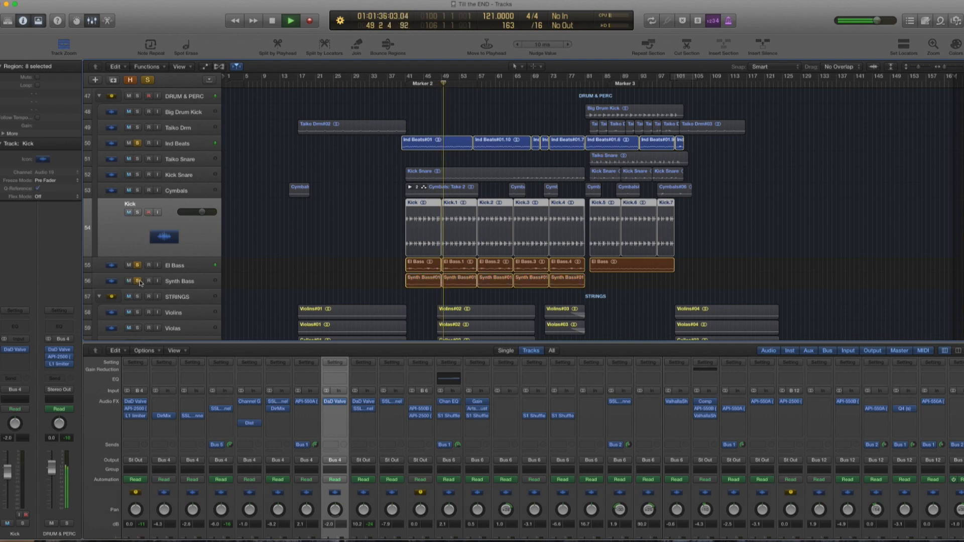
left_click(138, 144)
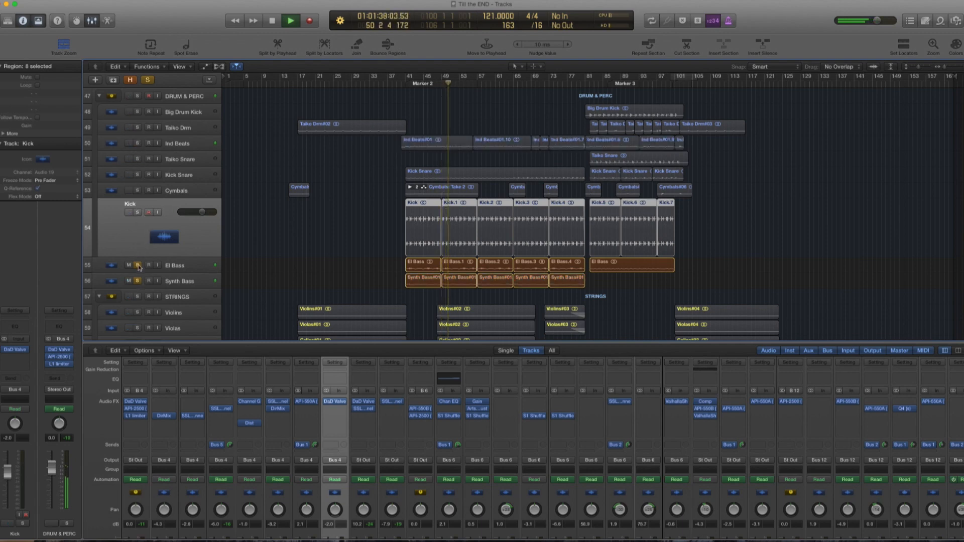
left_click(138, 265)
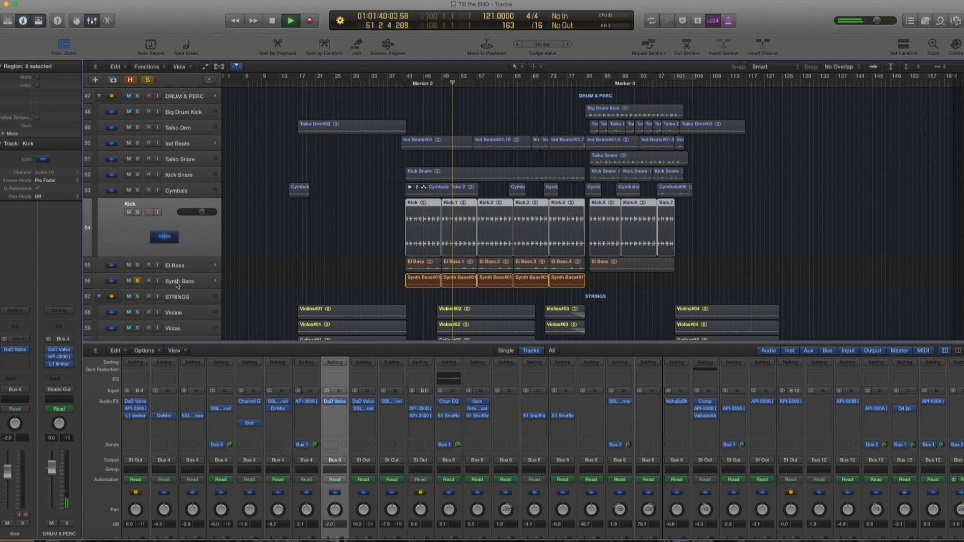
left_click(136, 265)
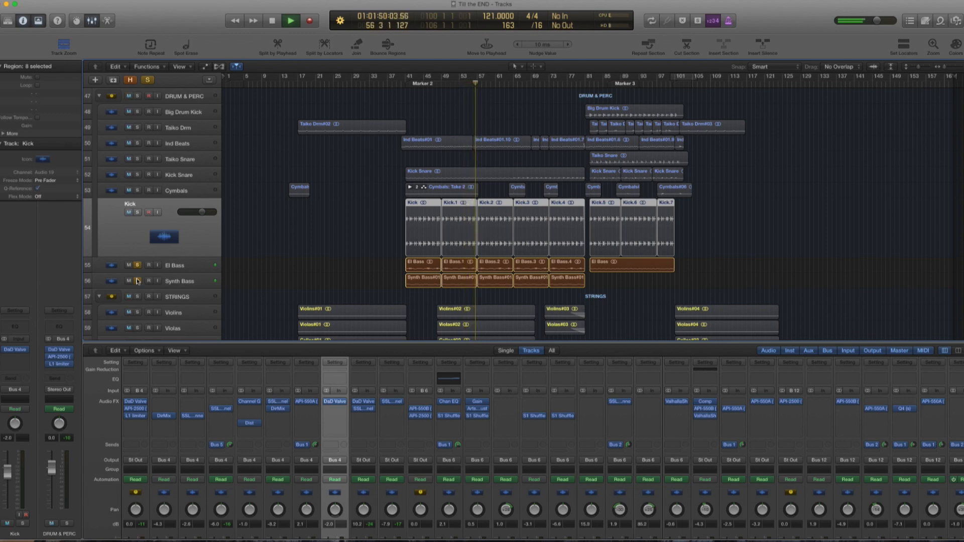
- Add the Kick Snare and Kick to the soloed basses, and compare the groove with and without Ind Beats
left_click(137, 175)
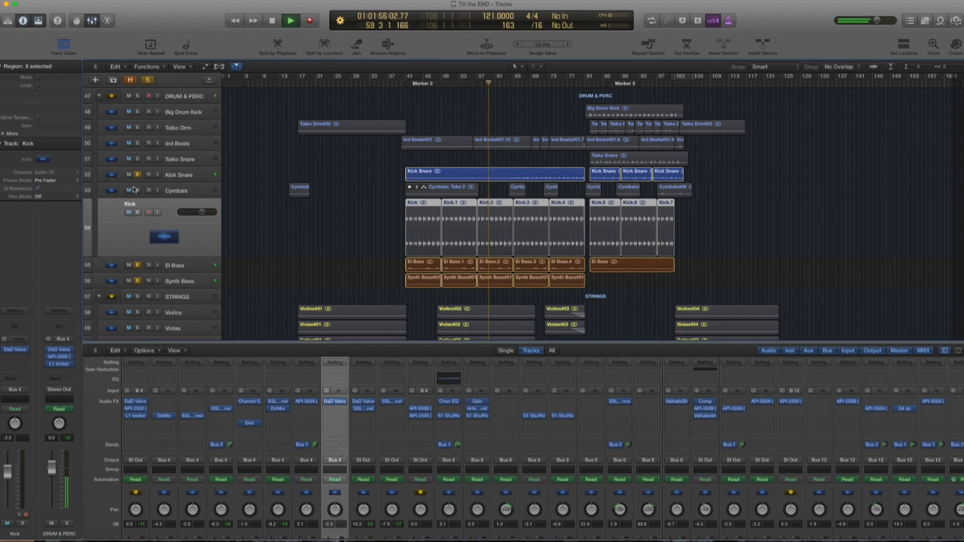
left_click(137, 212)
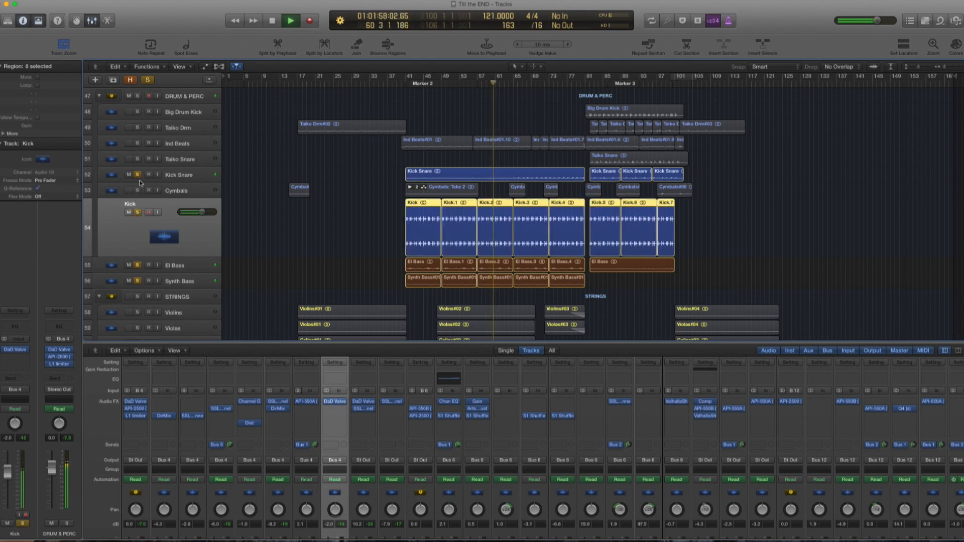
left_click(137, 143)
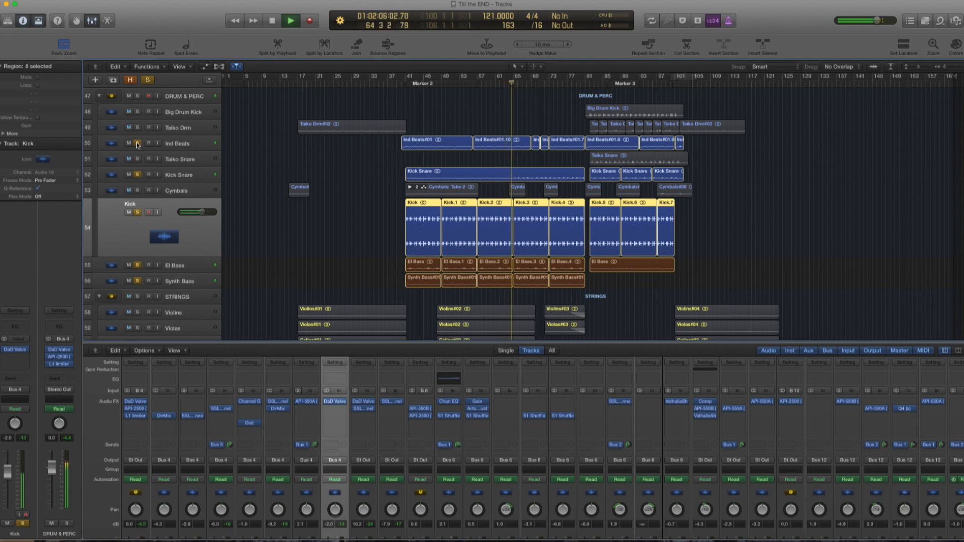
left_click(138, 144)
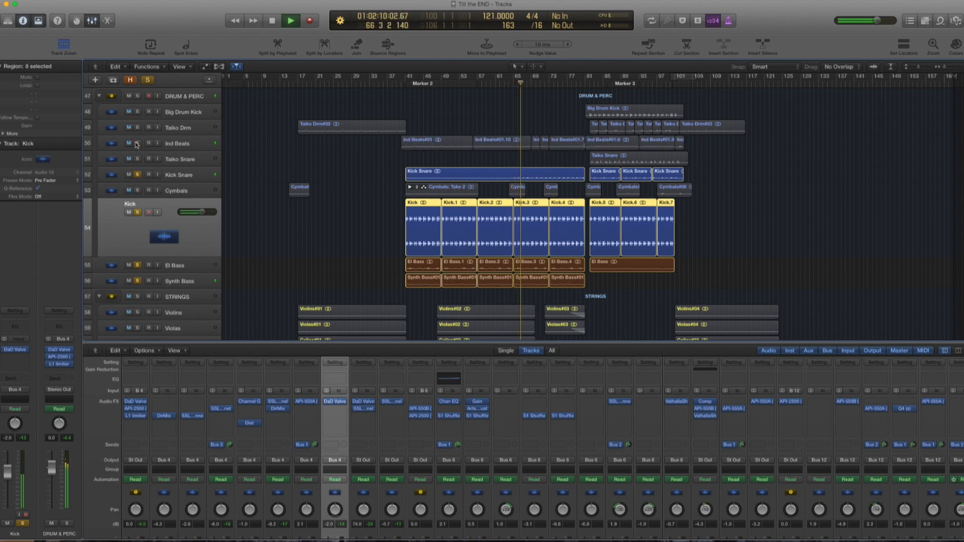
left_click(137, 144)
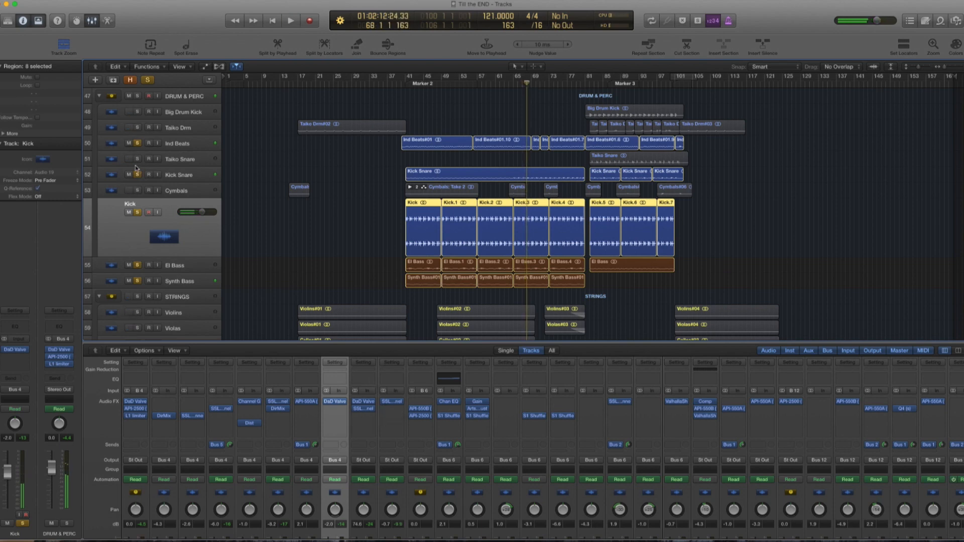
left_click(138, 144)
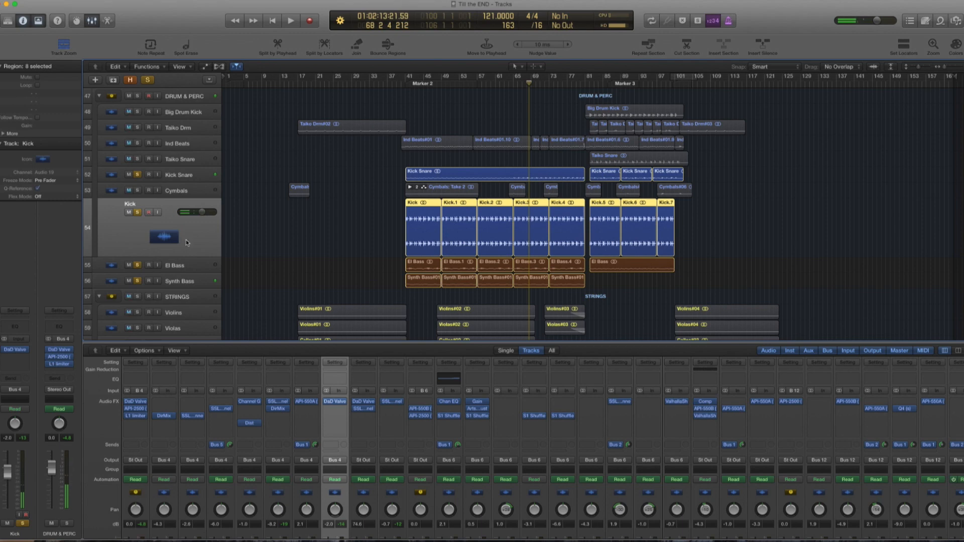
- Clear the solos on the Kick Snare, Kick, El Bass and Synth Bass tracks
left_click(138, 174)
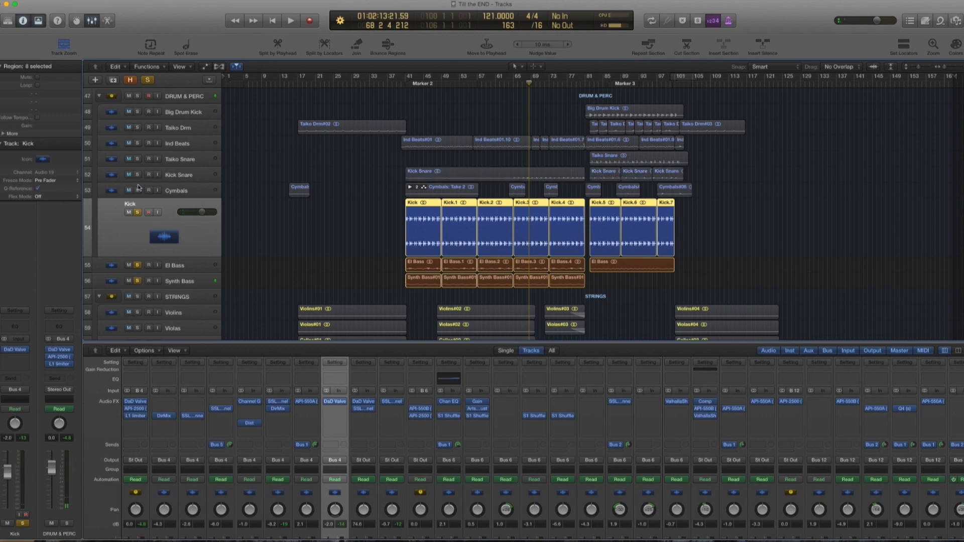
left_click(137, 212)
left_click(137, 265)
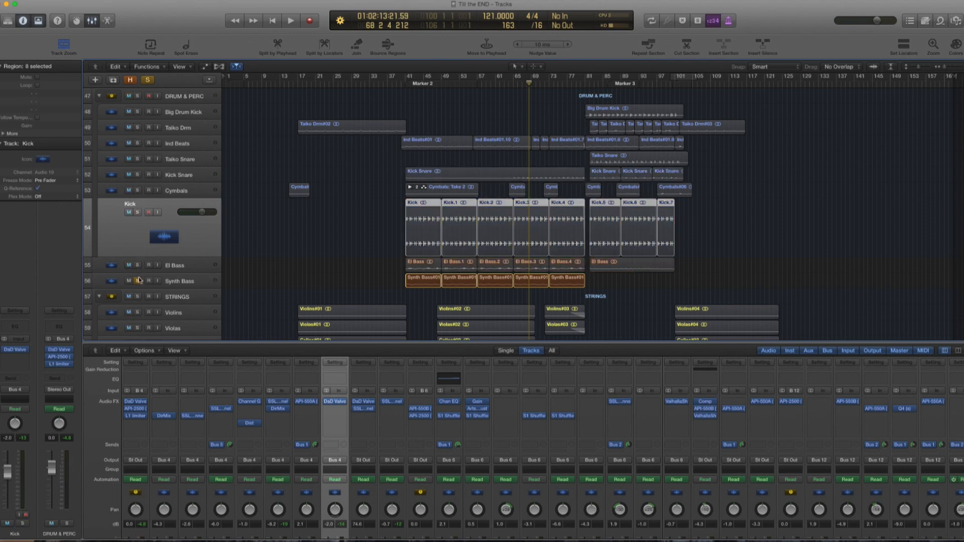
left_click(138, 281)
- Play the full mix from about bar 54 and toggle the Synth Bass solo to compare it with the mix
left_click(466, 82)
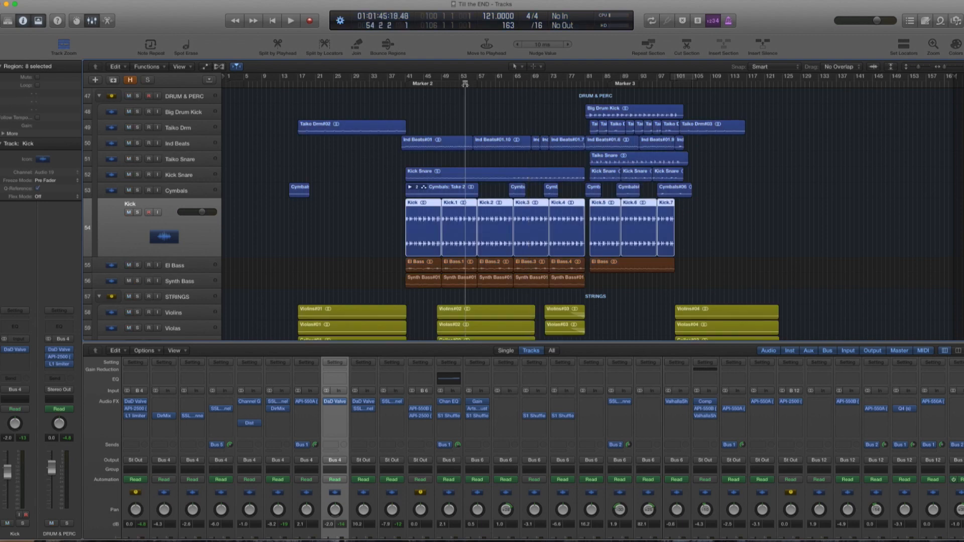
key("space")
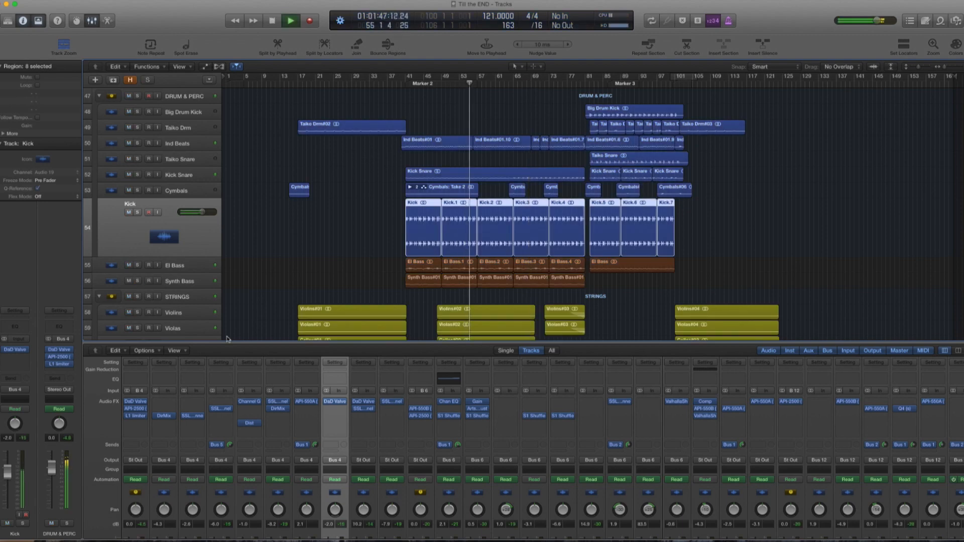
left_click(138, 281)
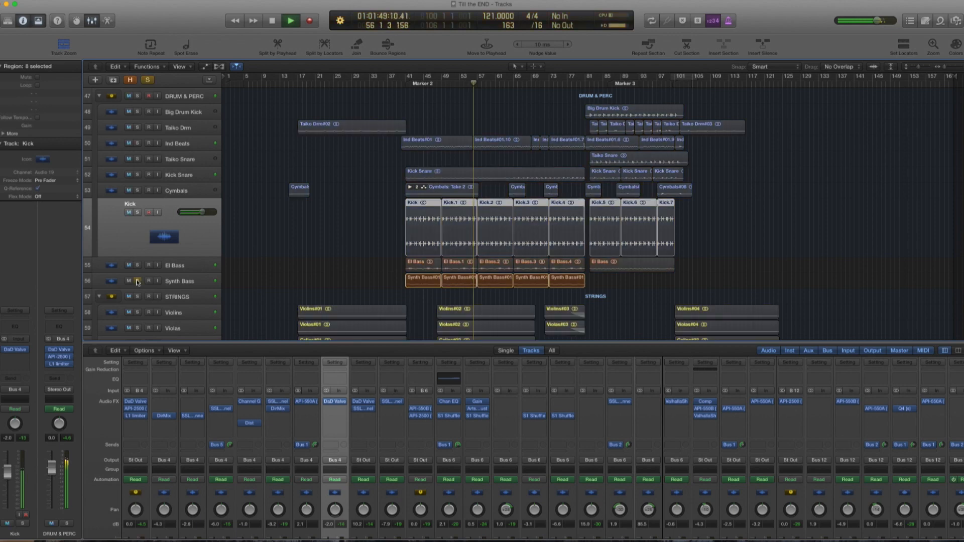
left_click(138, 281)
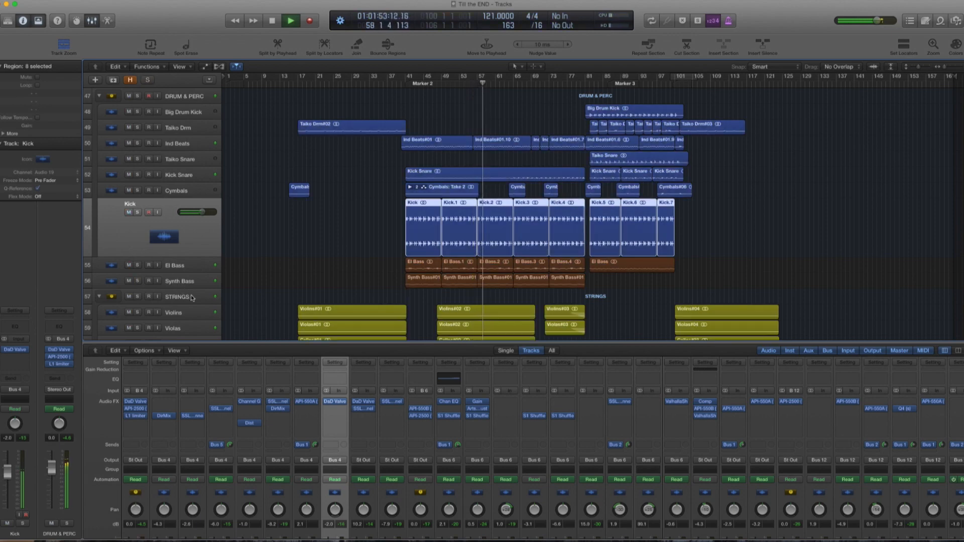
- Mute the STRINGS group during playback to hear the mix without it, and stop playback
left_click(129, 296)
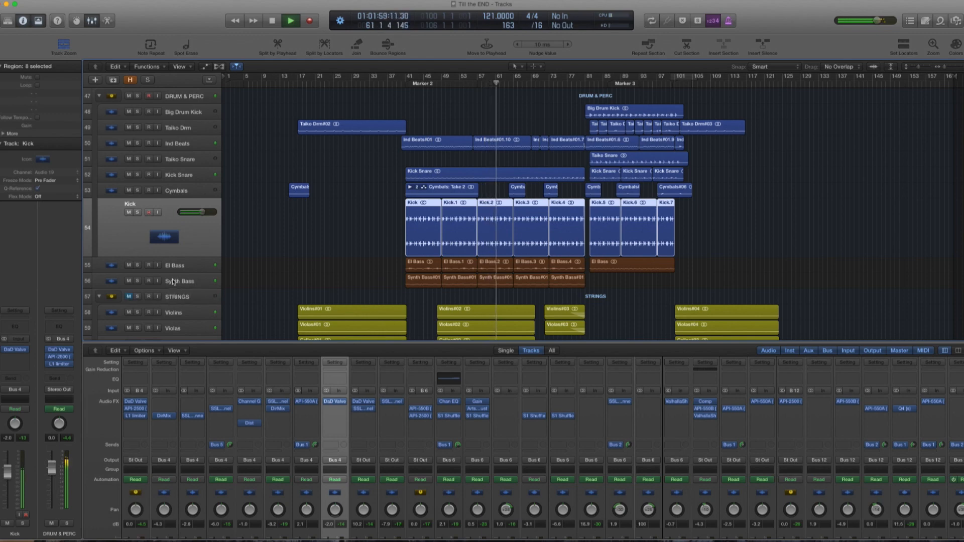
scroll(173, 279, "down", 5)
scroll(173, 278, "up", 5)
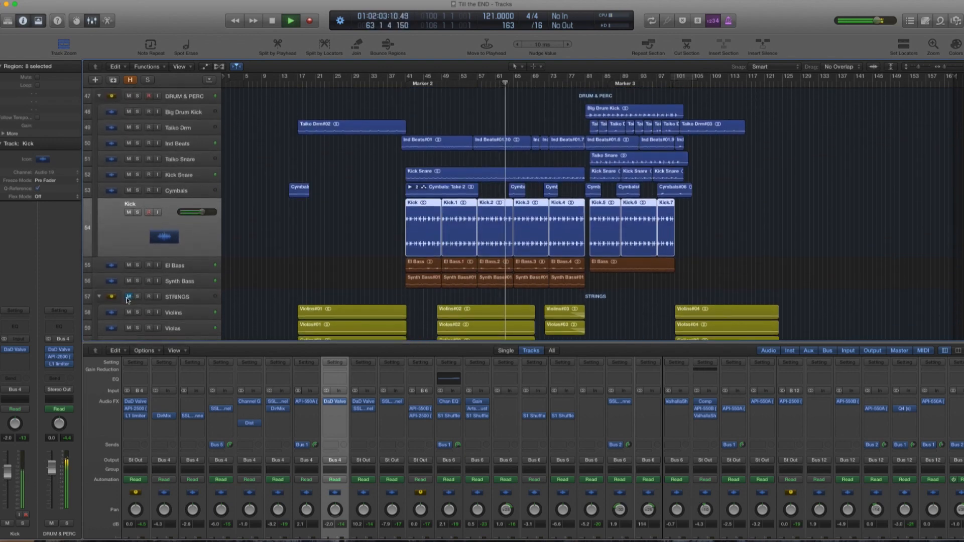
key("space")
scroll(300, 262, "down", 12)
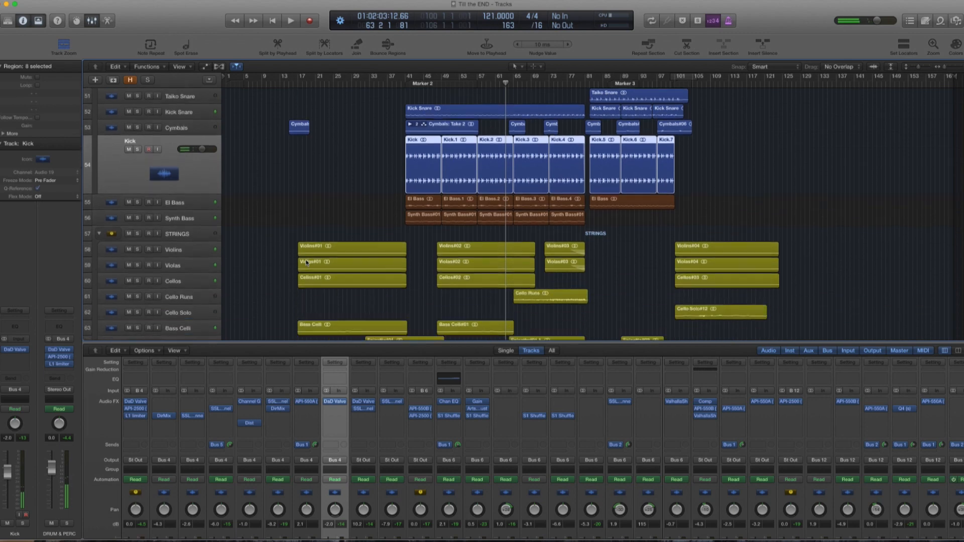
- Solo the STRINGS group, play it from about bar 49, and clear the solo after listening
scroll(408, 175, "up", 8)
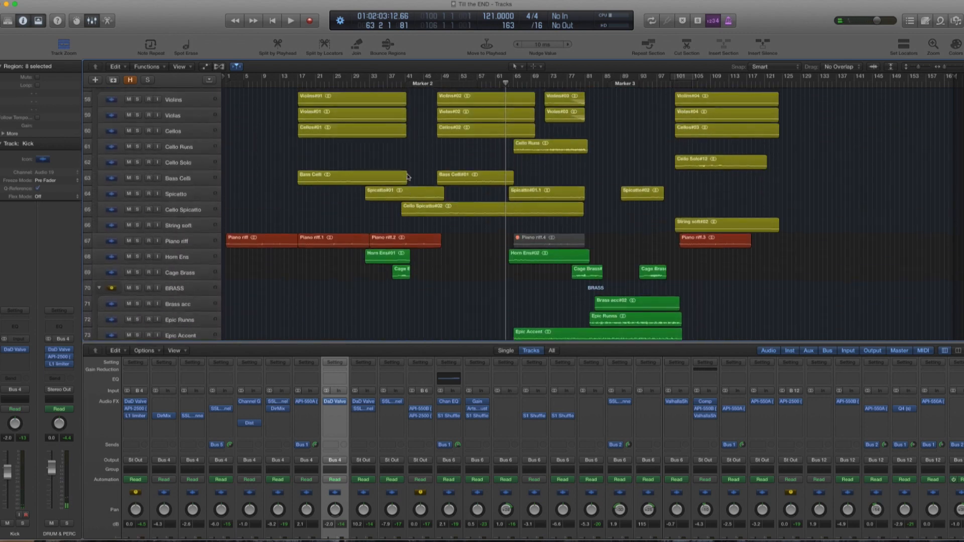
left_click(420, 81)
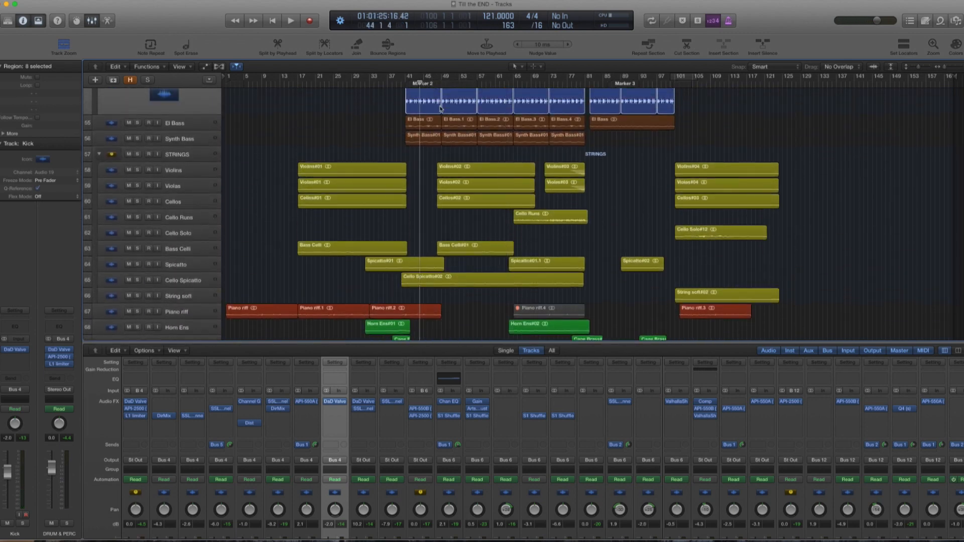
left_click(443, 82)
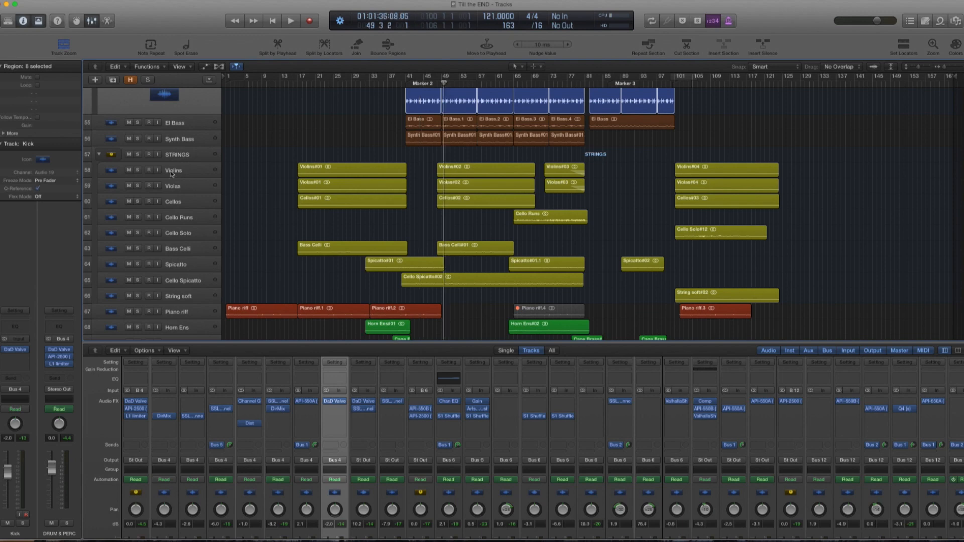
left_click(137, 155)
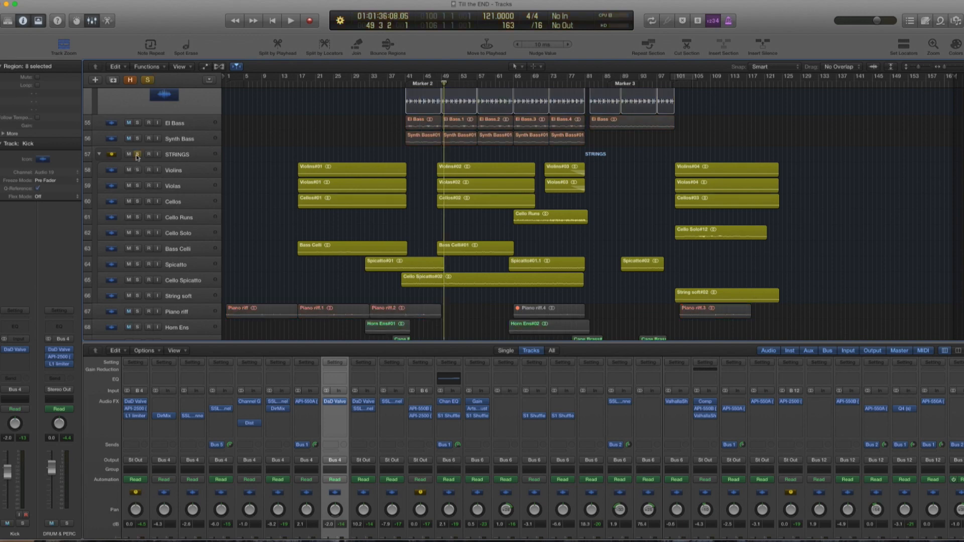
key("space")
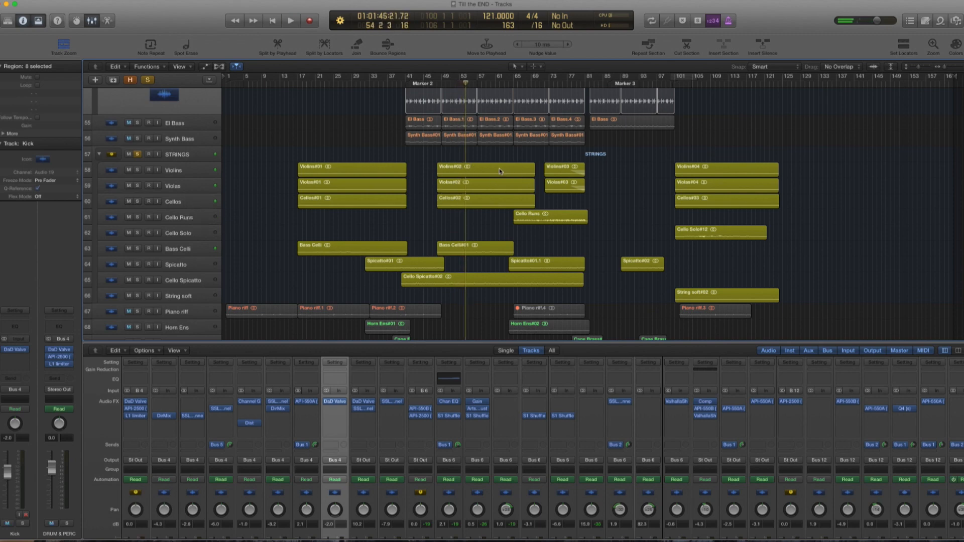
scroll(477, 218, "down", 5)
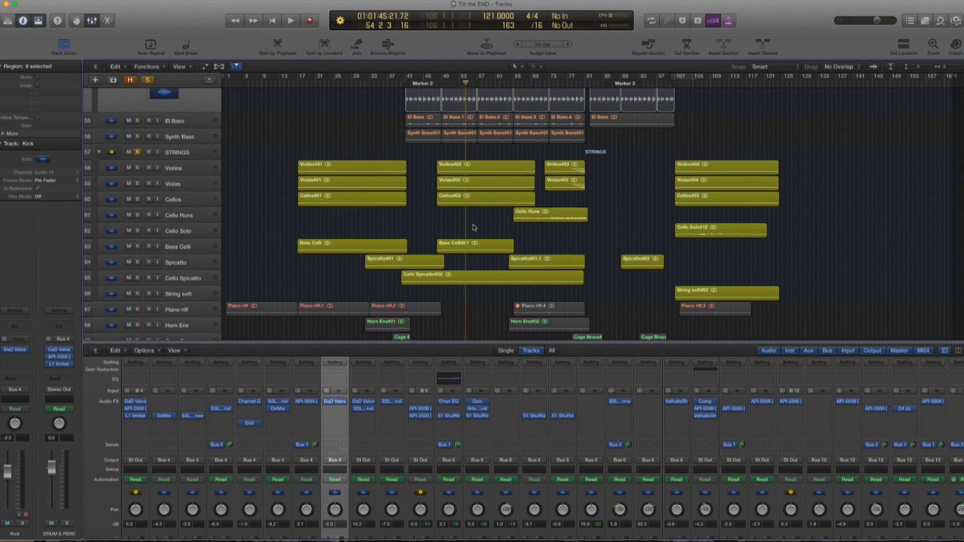
scroll(474, 228, "down", 7)
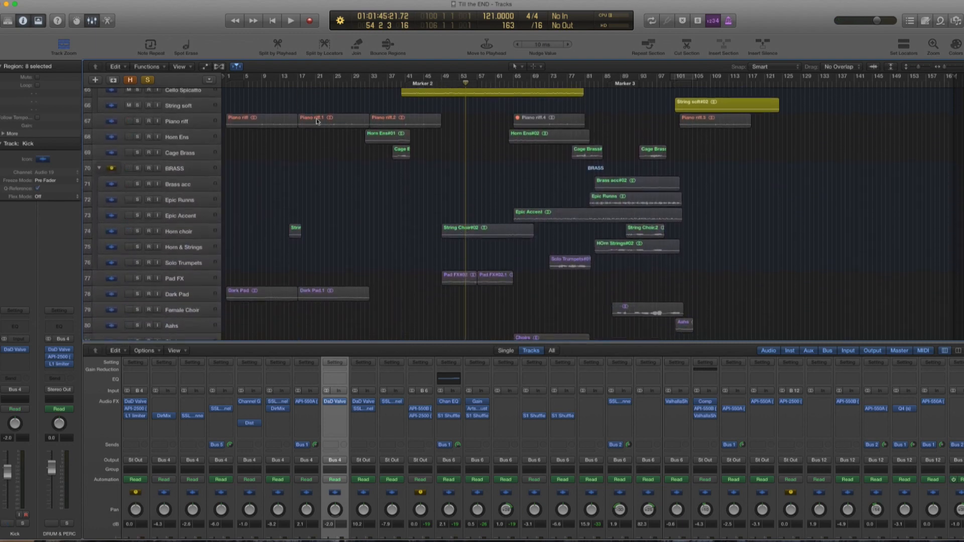
left_click(147, 80)
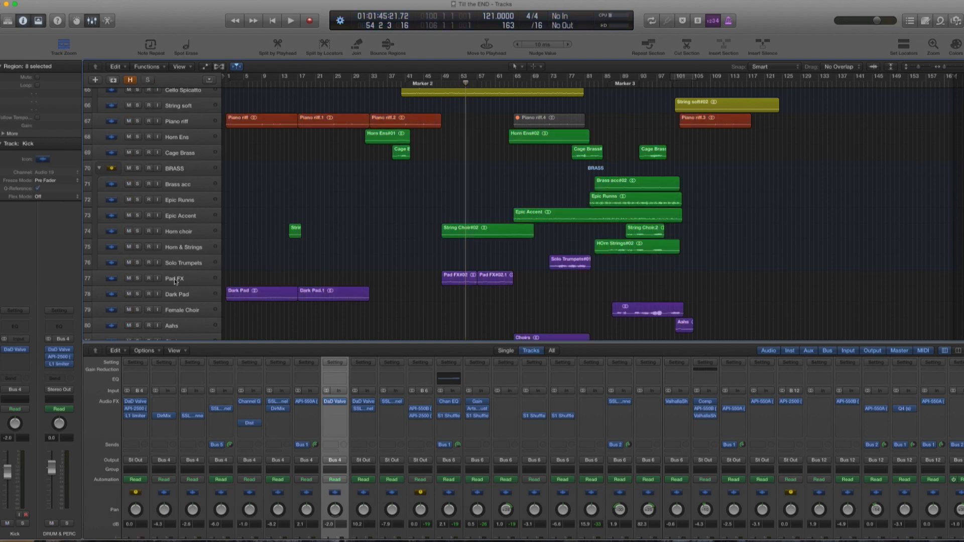
- Solo Pad FX, play from about bar 50, and toggle its solo to compare it with the full mix before stopping playback
left_click(138, 279)
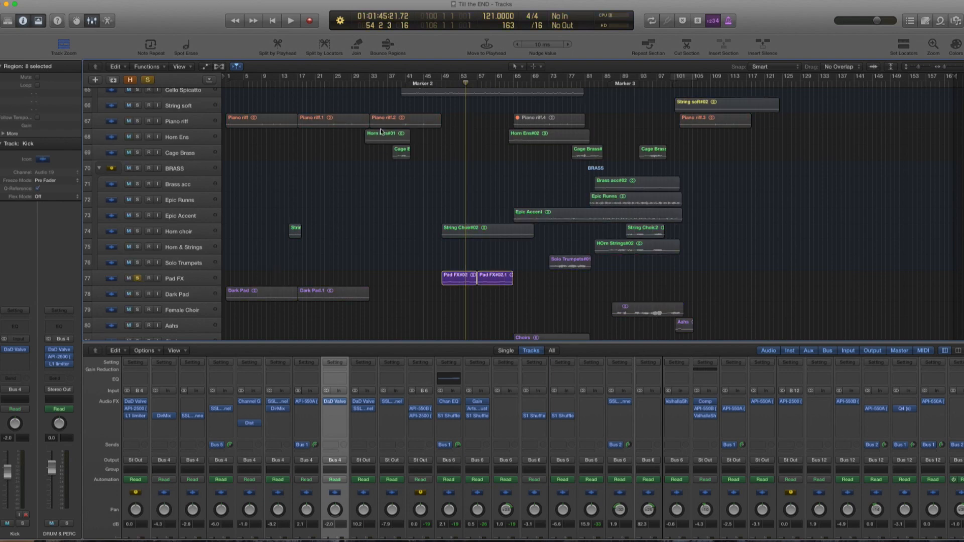
left_click(450, 90)
key("space")
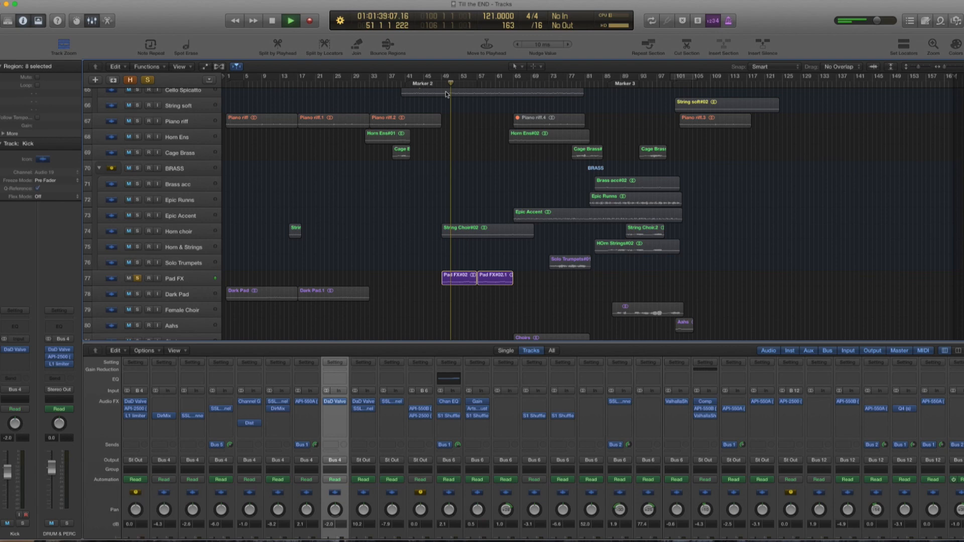
left_click(136, 278)
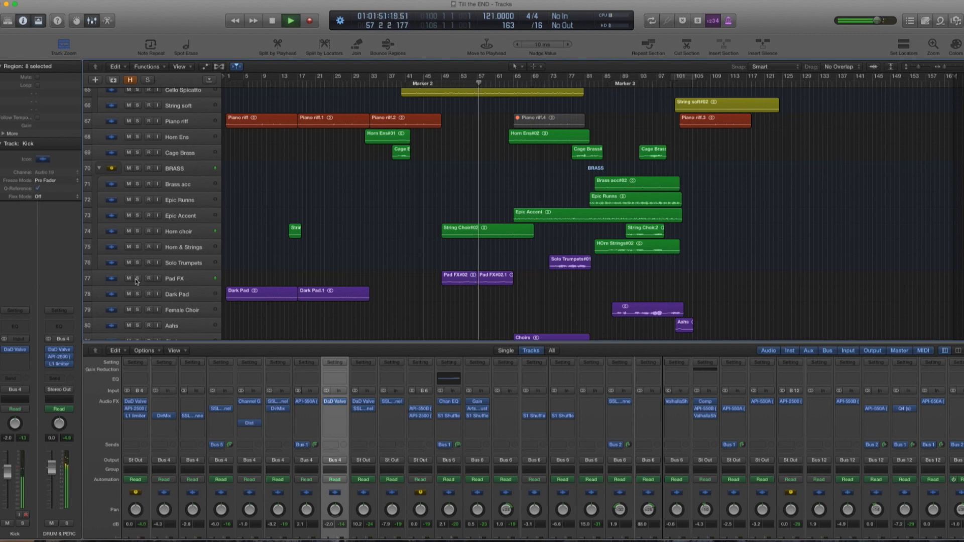
left_click(136, 278)
left_click(137, 278)
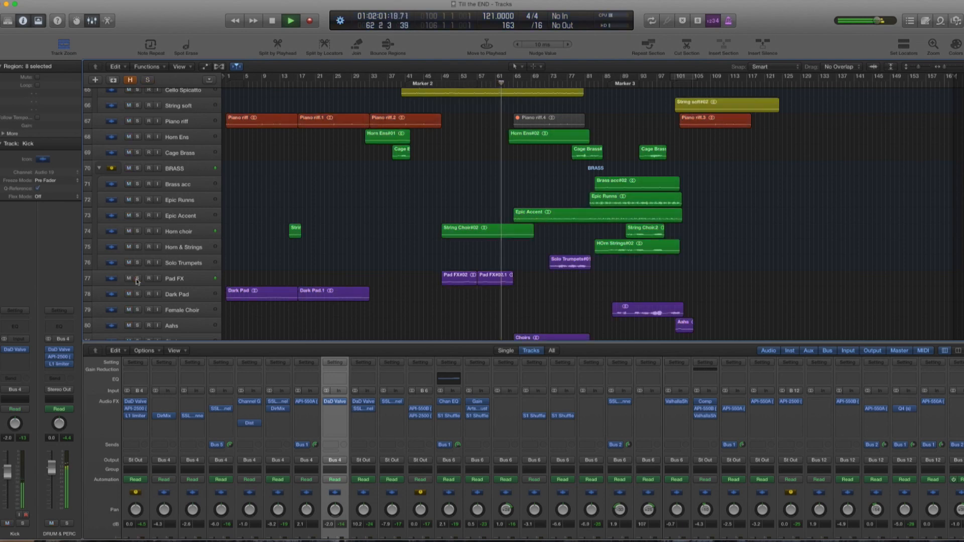
key("space")
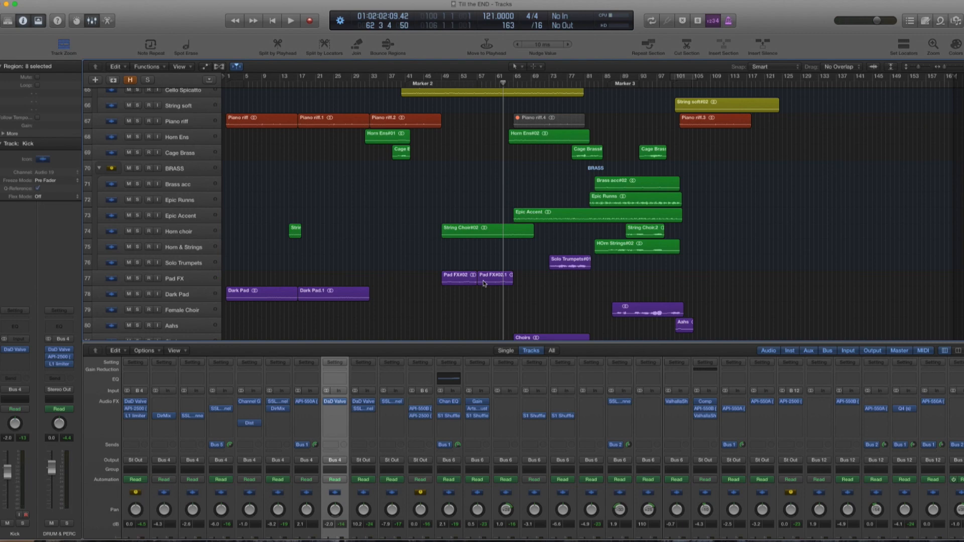
- Solo the Horn choir track, play it from about bar 54, and stop playback
scroll(465, 281, "down", 4)
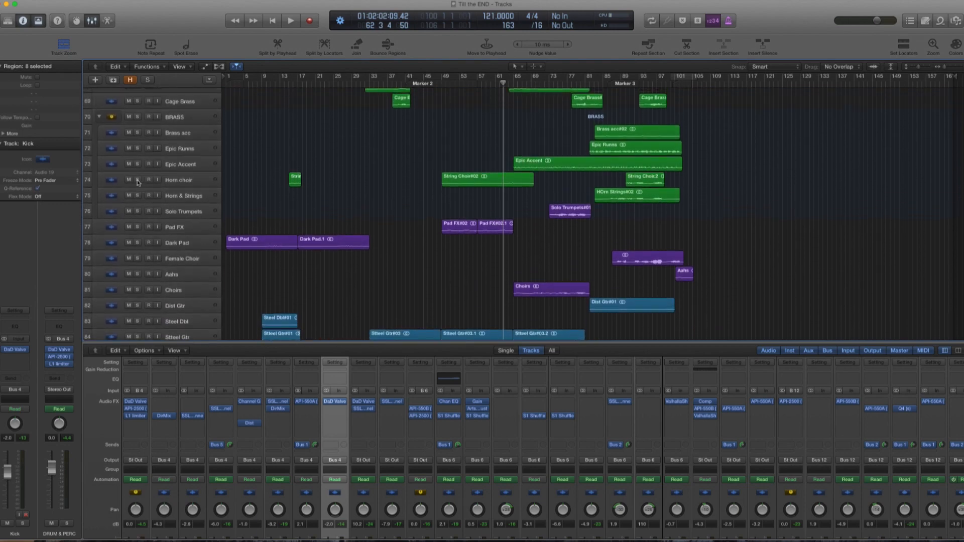
left_click(137, 179)
key("shift+comma")
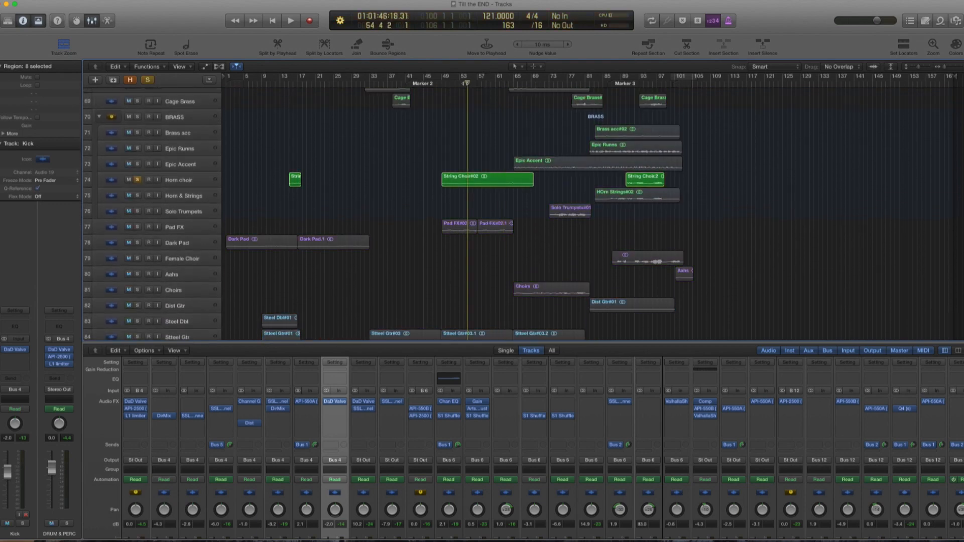
key("space")
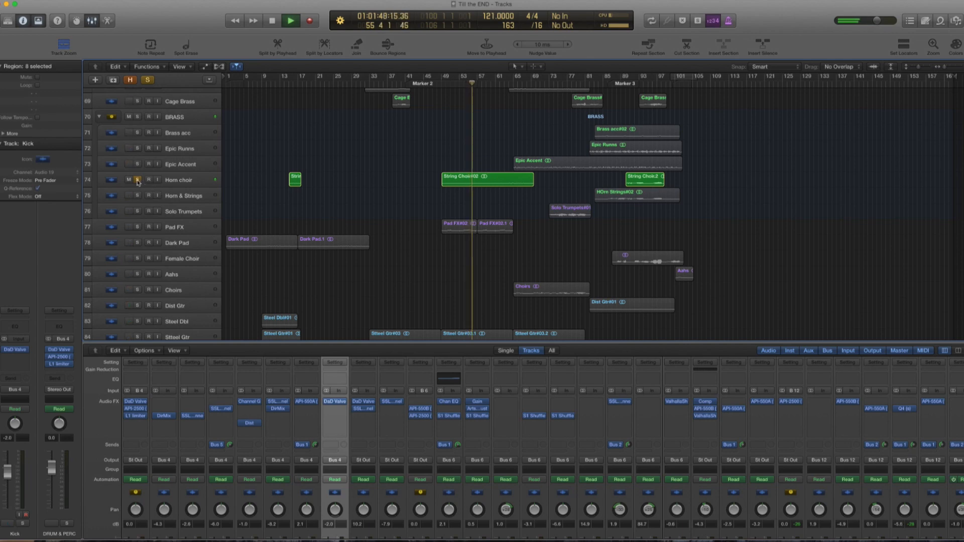
scroll(140, 197, "up", 5)
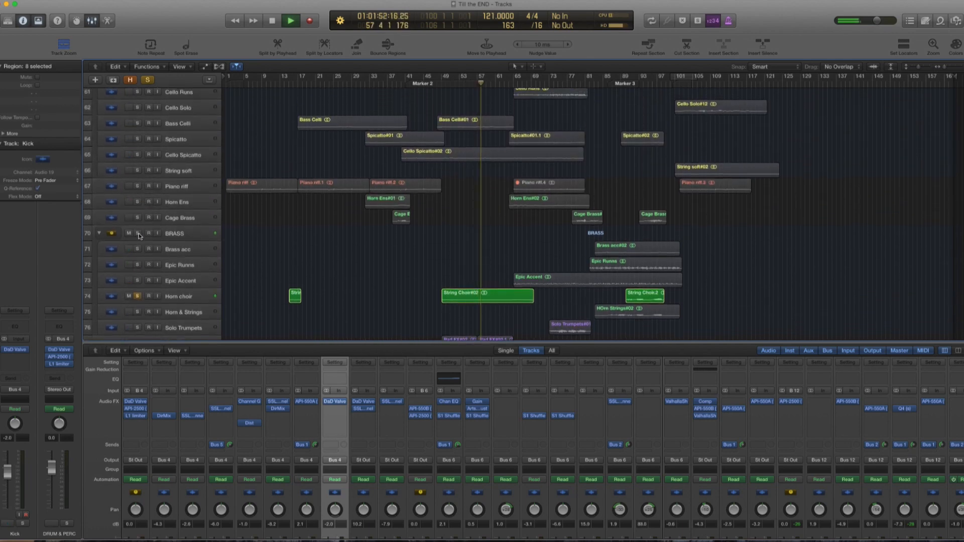
key("space")
- Add the STRINGS group to the soloed Horn choir and play both together
scroll(139, 232, "up", 2)
scroll(139, 235, "down", 3)
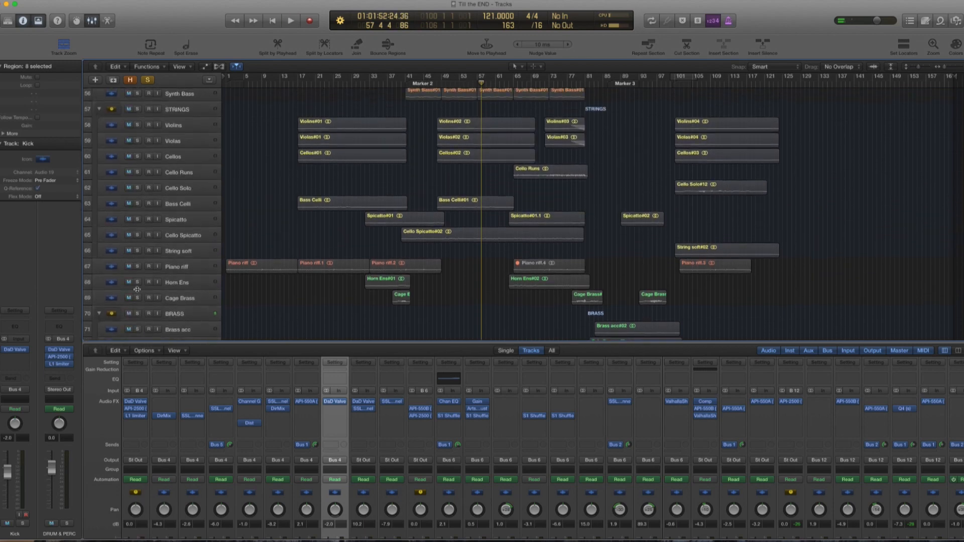
scroll(139, 290, "up", 1)
scroll(139, 290, "down", 1)
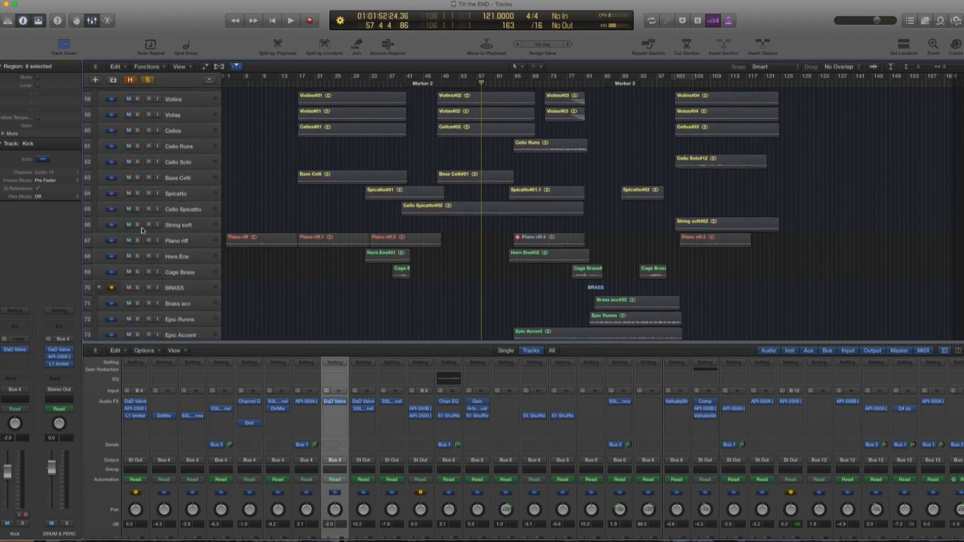
scroll(142, 227, "up", 5)
left_click(136, 174)
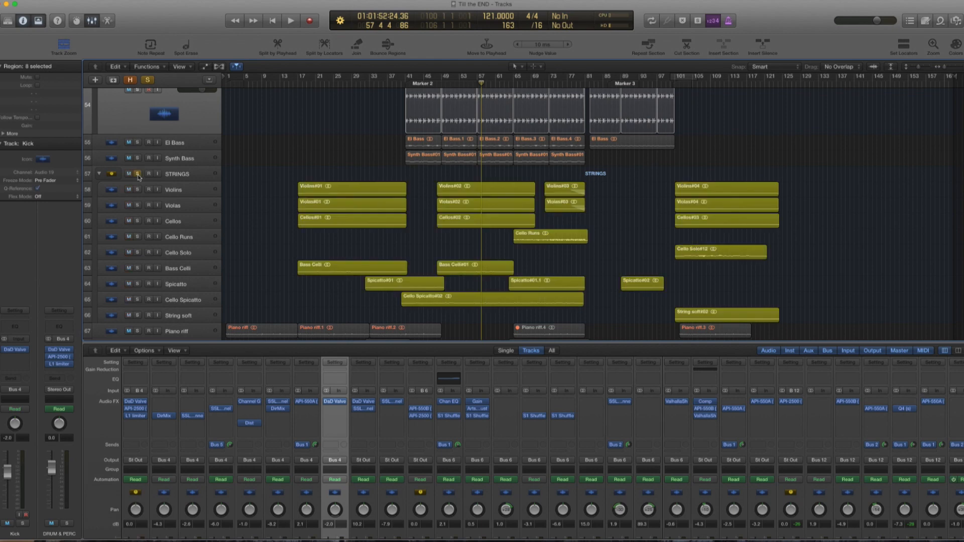
key("space")
- Hide the mixer to make room for more tracks during playback
scroll(182, 230, "down", 5)
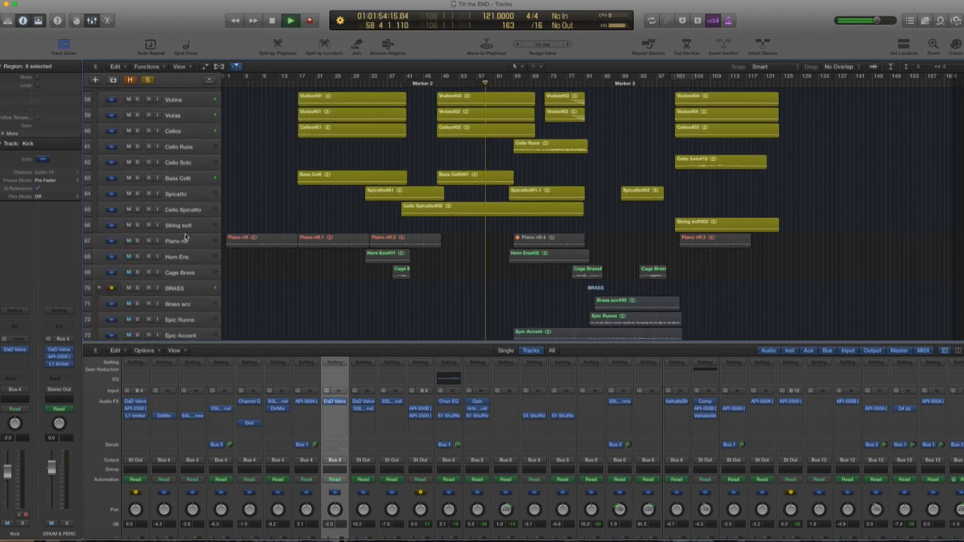
scroll(185, 235, "down", 5)
key("x")
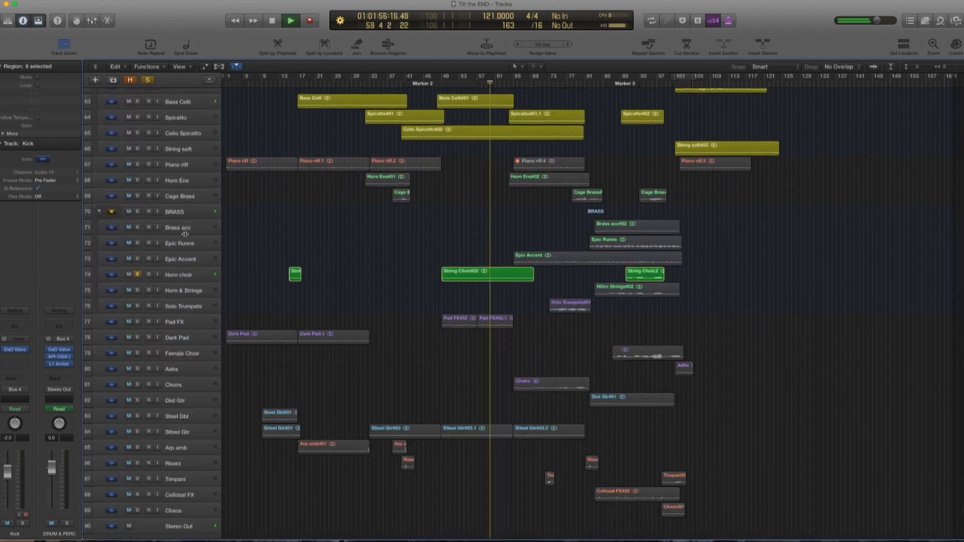
- Unsolo STRINGS to hear the Horn choir alone, and unsolo the Horn choir to hear the full mix
scroll(175, 241, "up", 4)
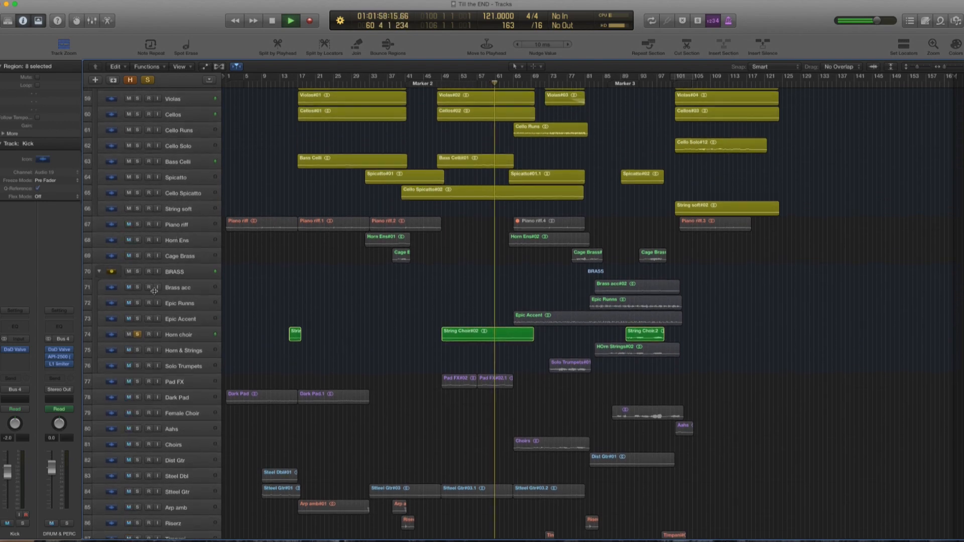
scroll(146, 136, "up", 2)
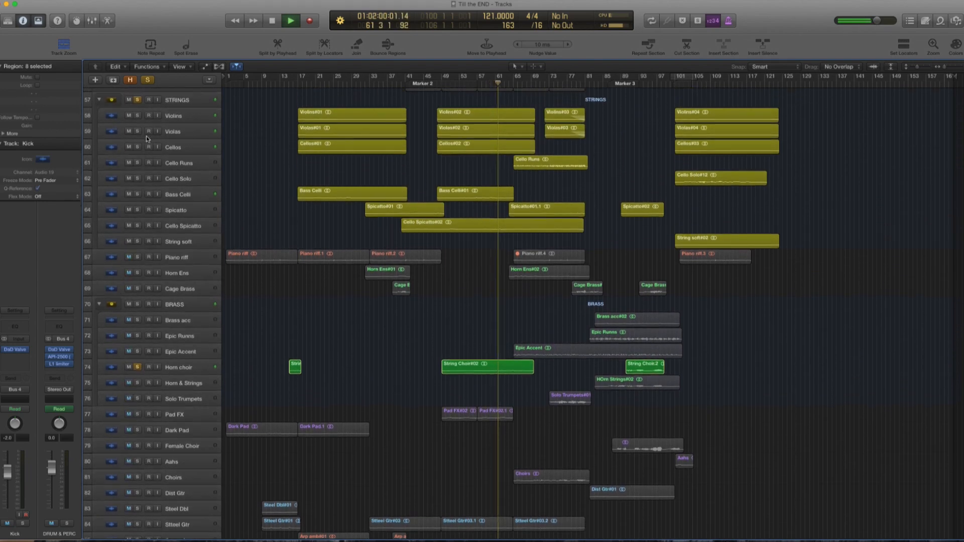
left_click(136, 100)
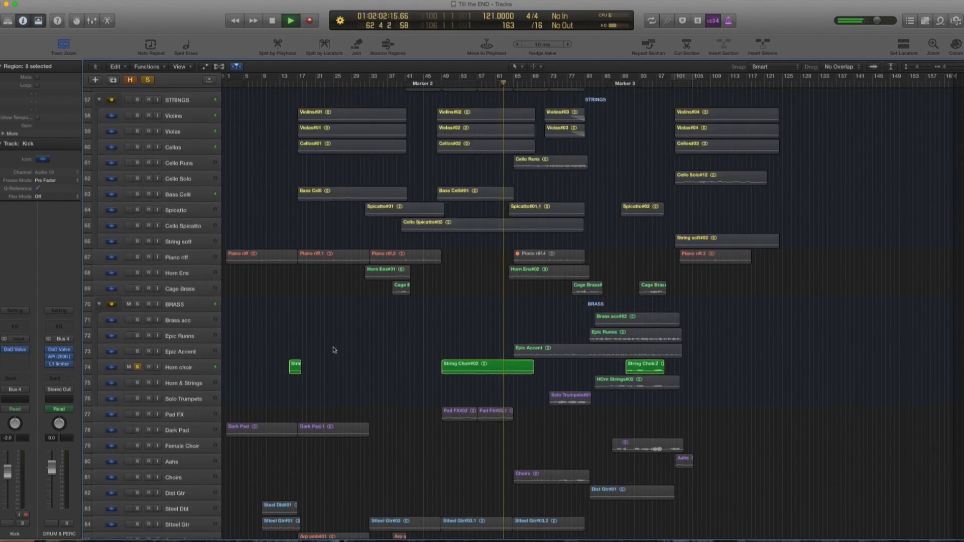
left_click(139, 367)
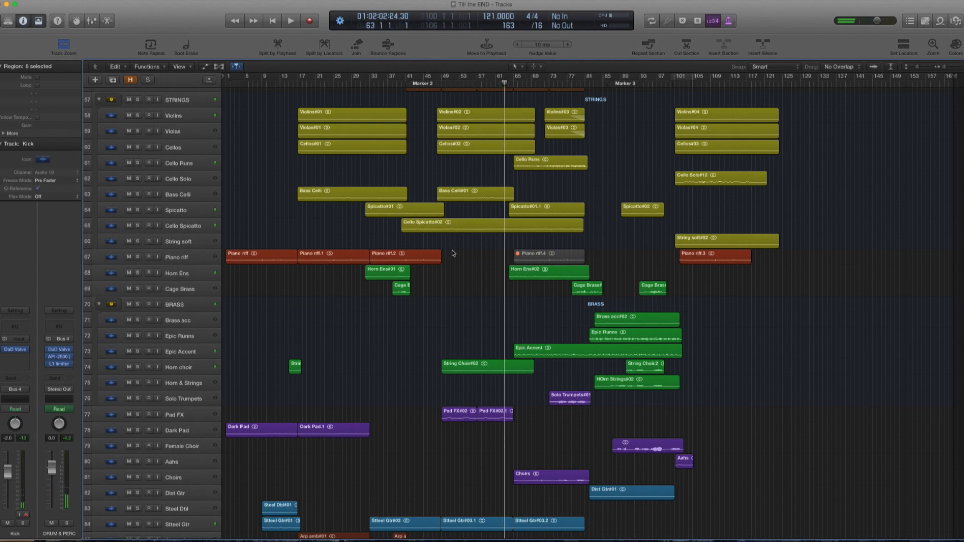
- Play the full mix from bar 63, and solo and unsolo the Epic Accent track to compare it with the mix
scroll(452, 256, "up", 5)
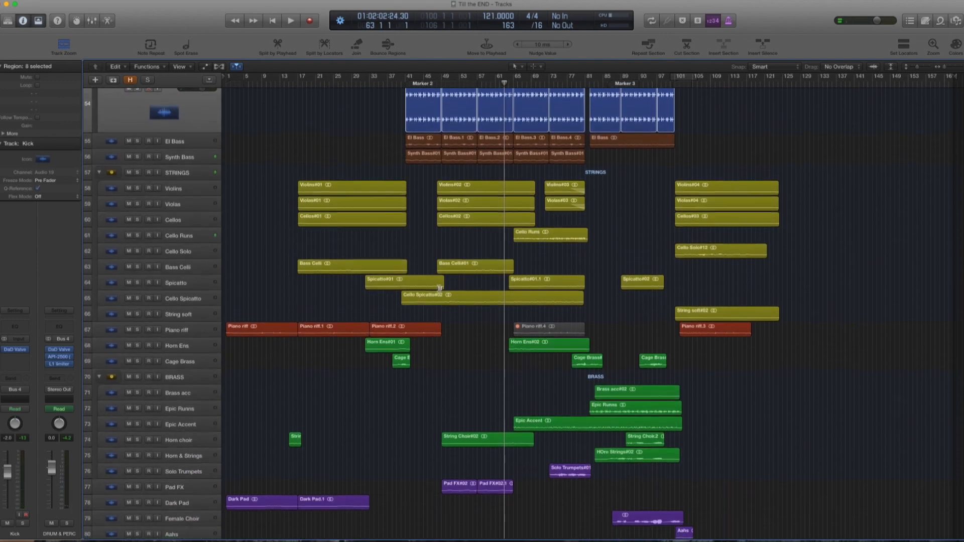
scroll(440, 288, "down", 2)
scroll(448, 395, "down", 3)
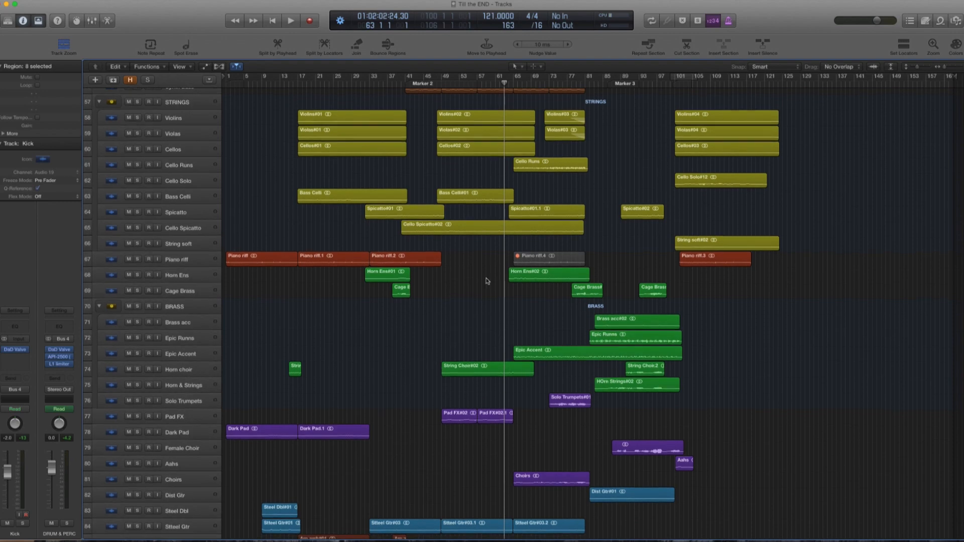
key("space")
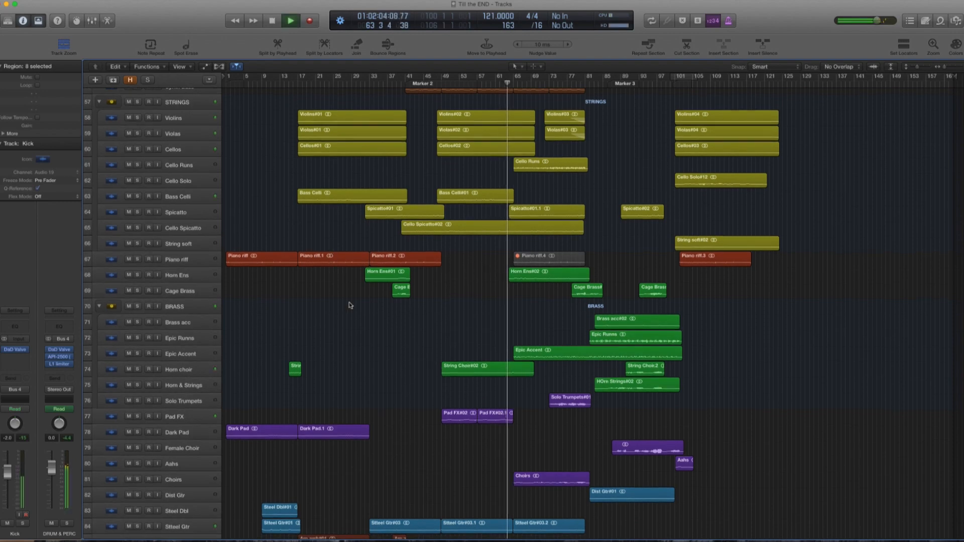
left_click(137, 355)
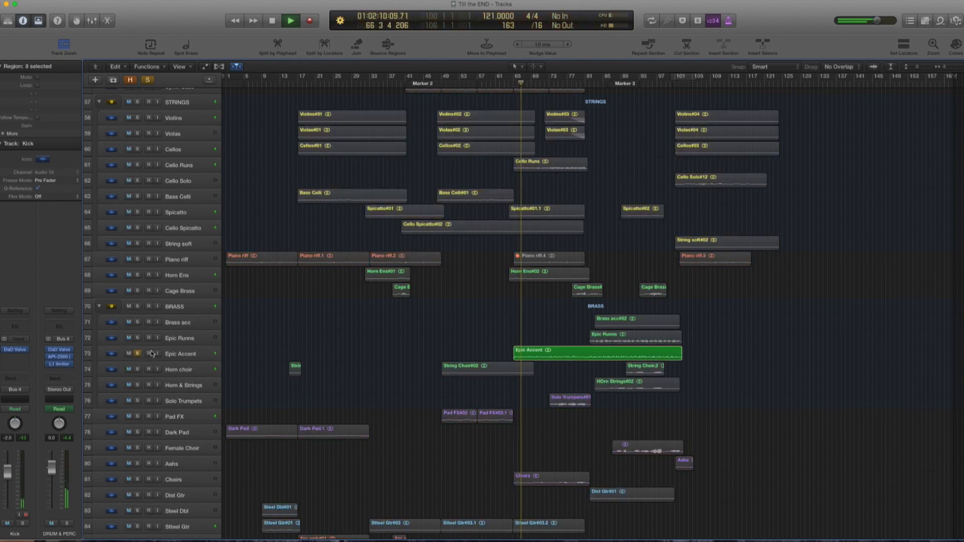
left_click(180, 354)
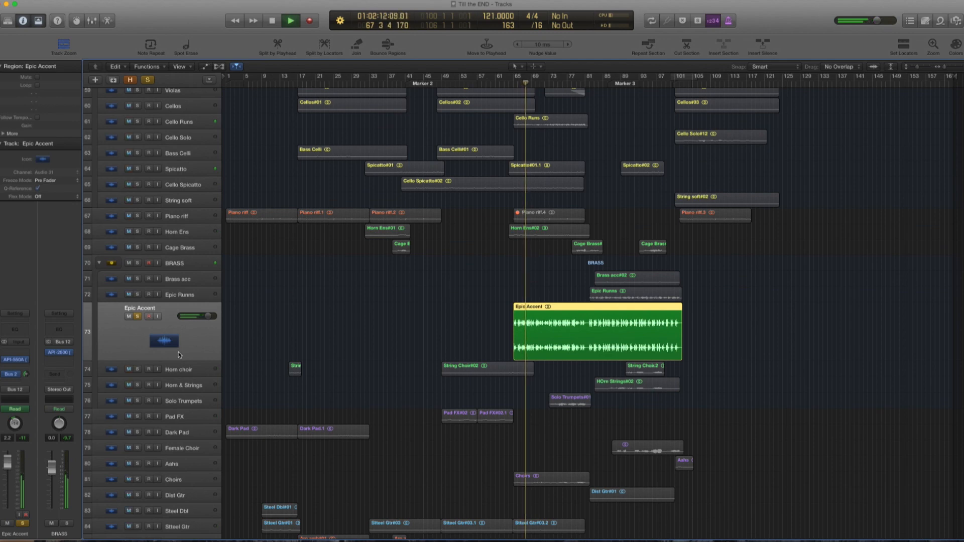
left_click(137, 317)
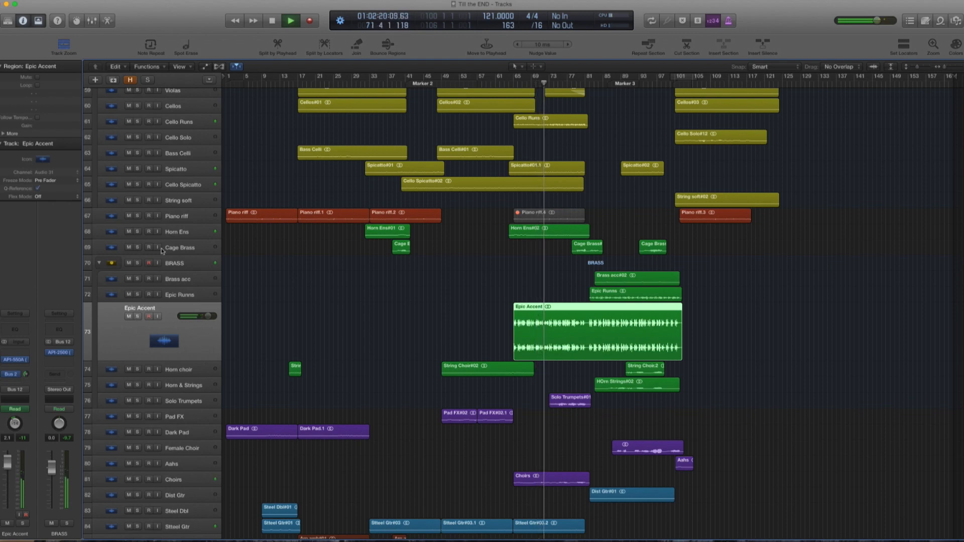
- Solo Cello Spicatto during playback, and add Epic Accent and Spicatto to the solo to hear them together
left_click(138, 185)
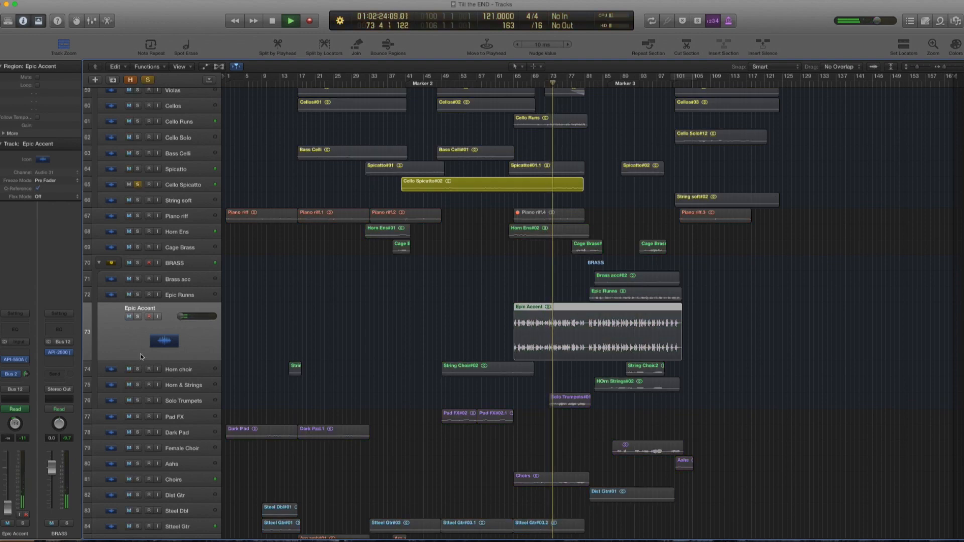
left_click(137, 316)
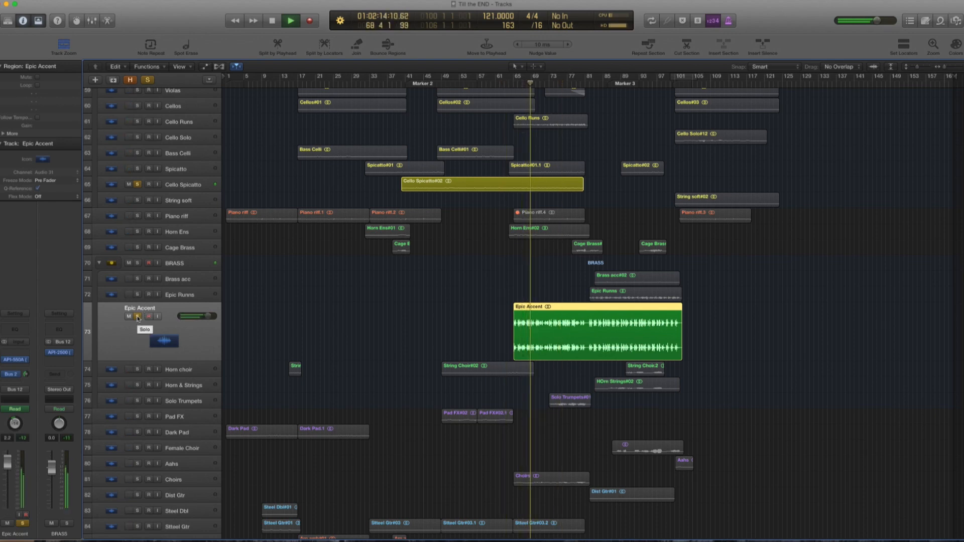
left_click(137, 168)
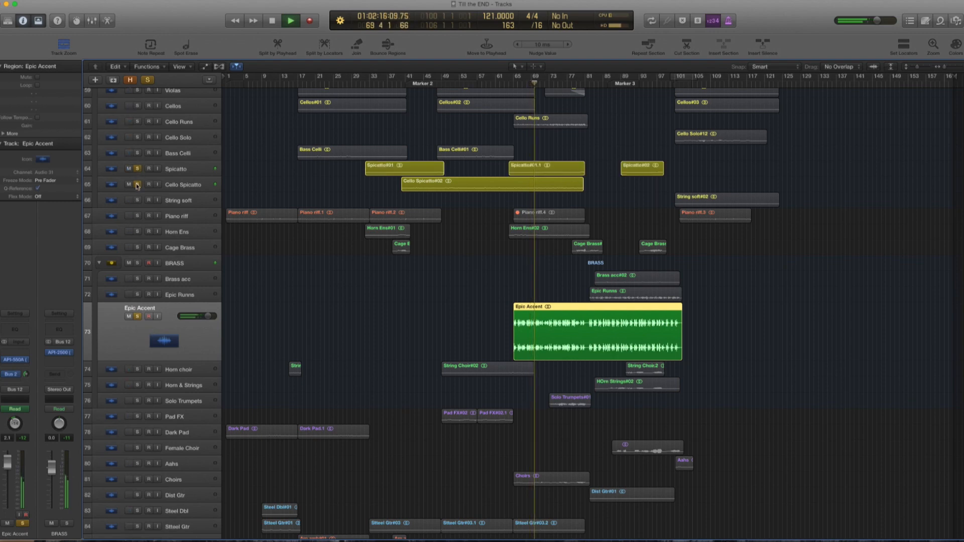
- Unsolo Cello Spicatto and Epic Accent to hear Spicatto alone, and pause playback
left_click(137, 184)
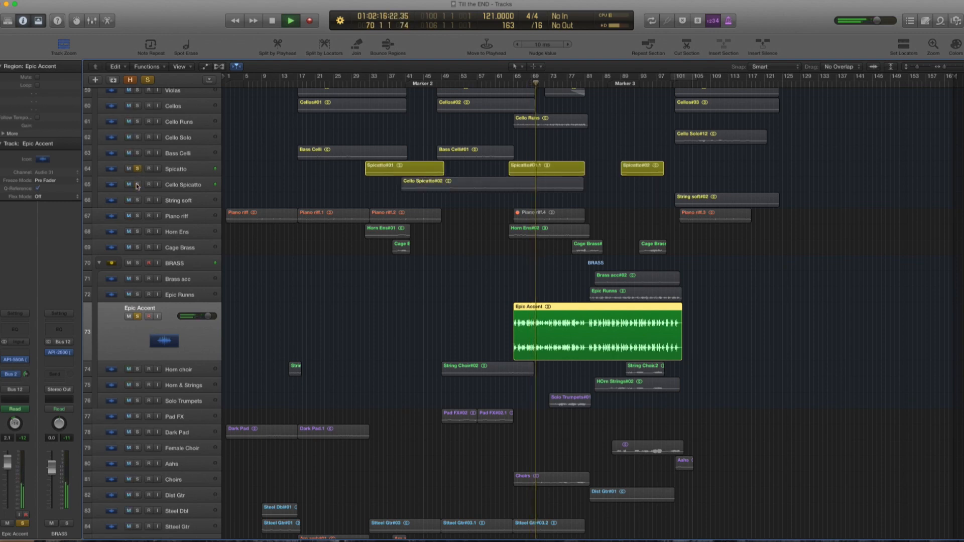
left_click(137, 317)
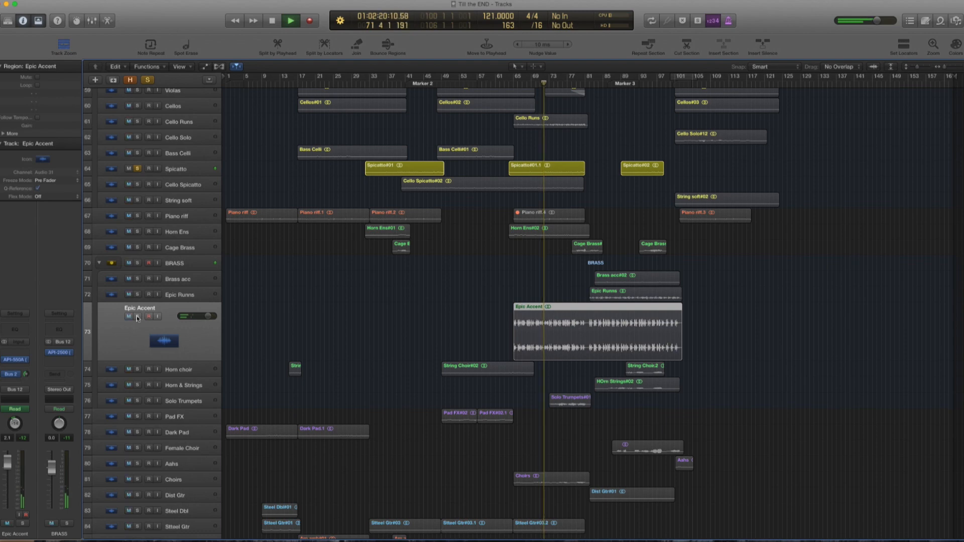
key("space")
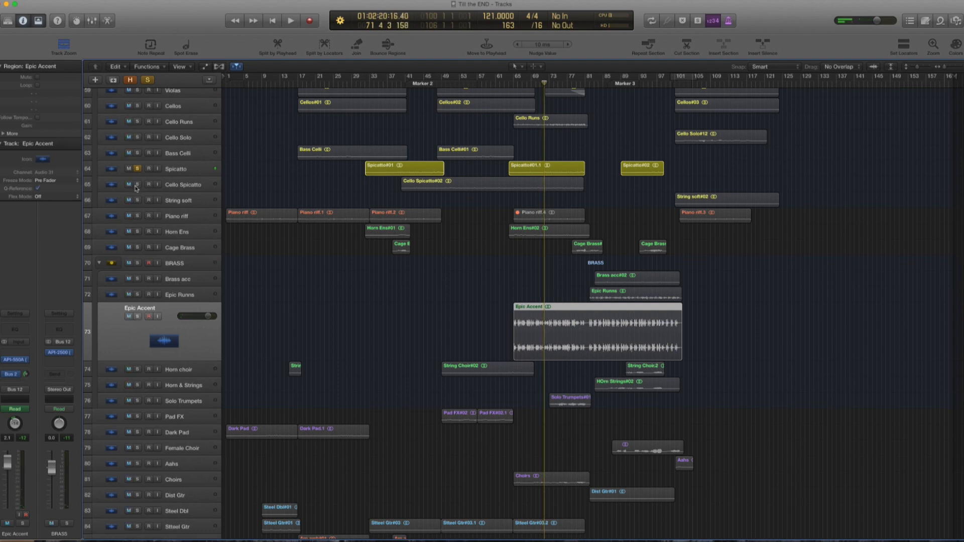
- Add Cello Spicatto and Epic Accent to the Spicatto solo during playback, and replay the combination from about bar 67
left_click(137, 185)
key("space")
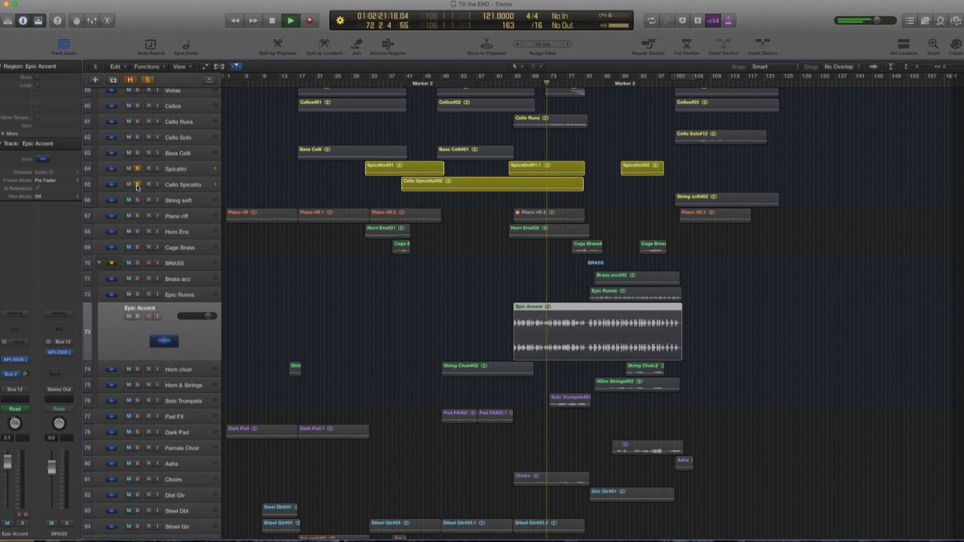
left_click(138, 317)
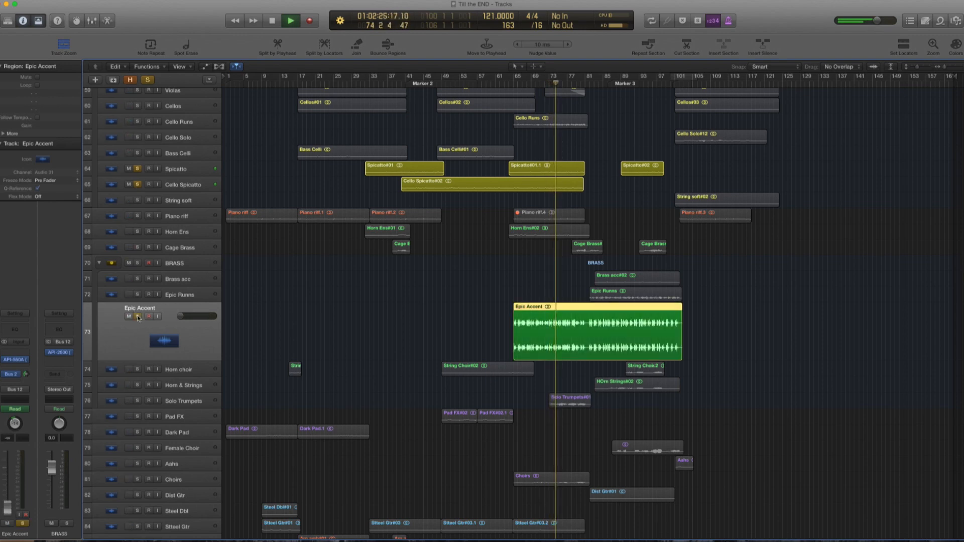
left_click(523, 82)
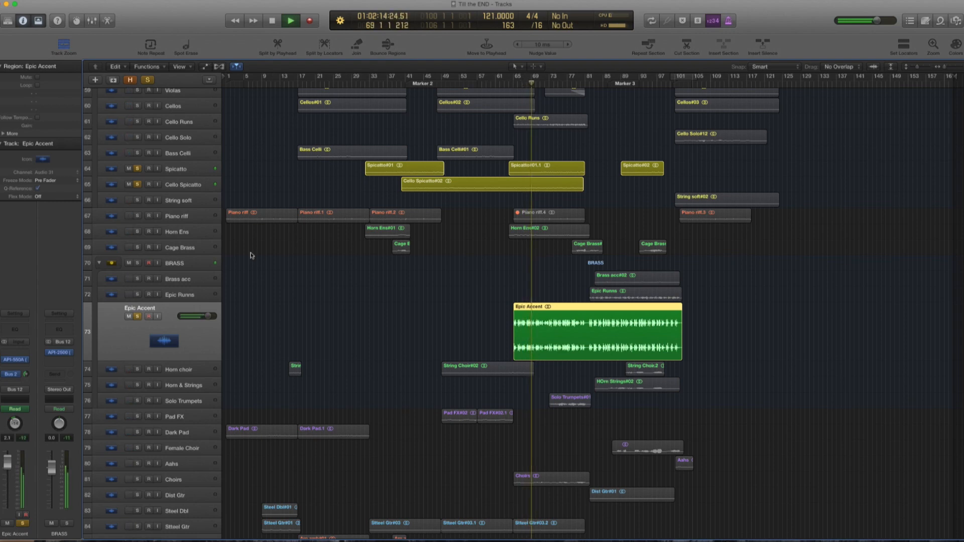
key("space")
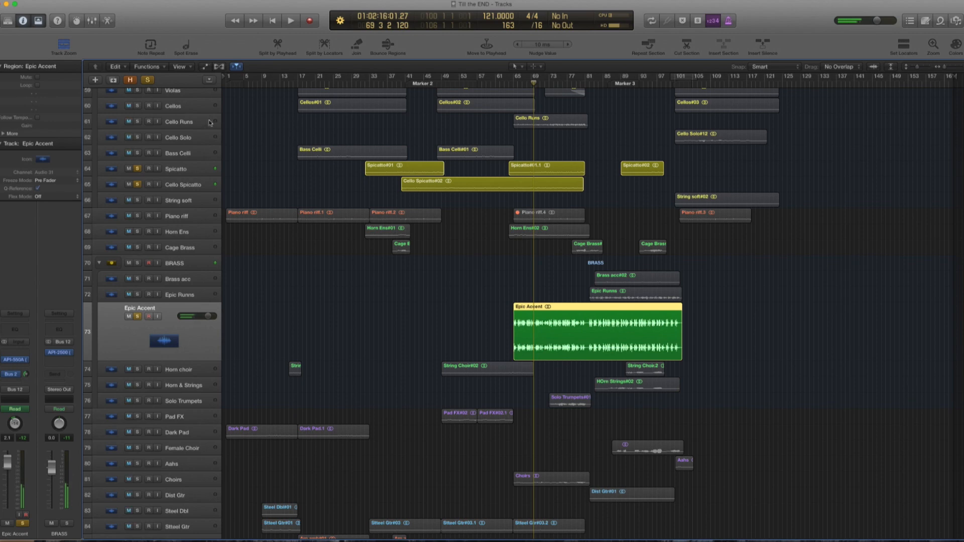
- Add Cello Runs to the soloed Spicatto, Cello Spicatto and Epic Accent tracks and resume playback
left_click(177, 120)
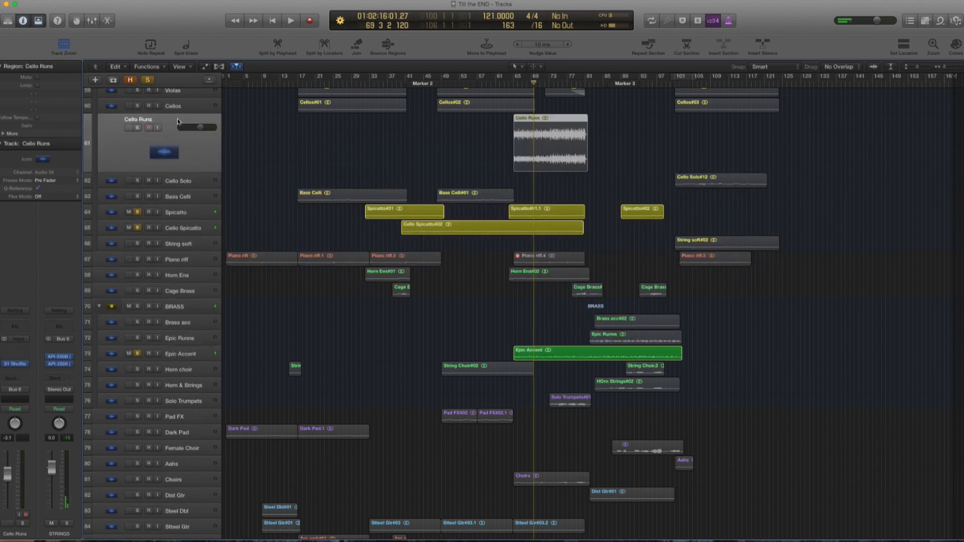
left_click(137, 129)
key("space")
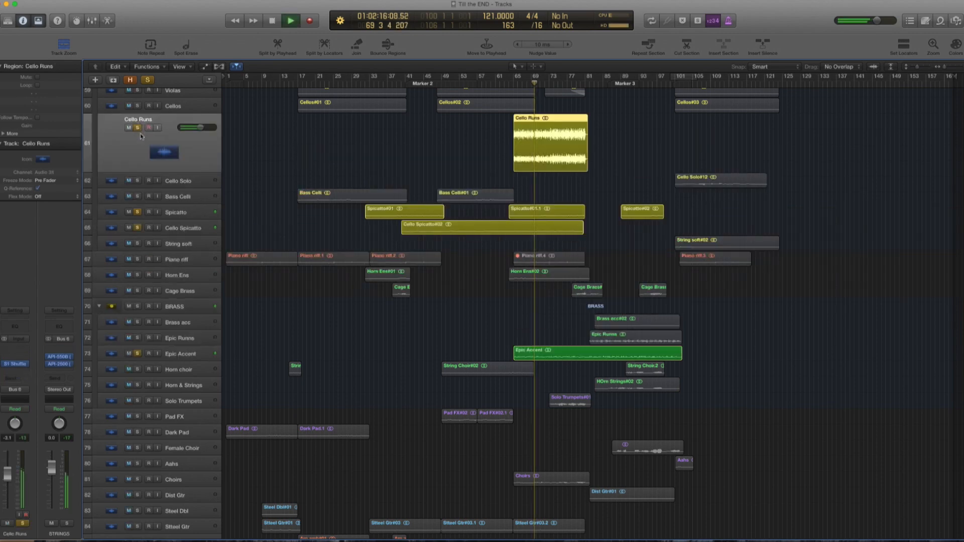
- Unsolo Spicatto, Cello Spicatto and Epic Accent during playback to hear Cello Runs alone
left_click(137, 212)
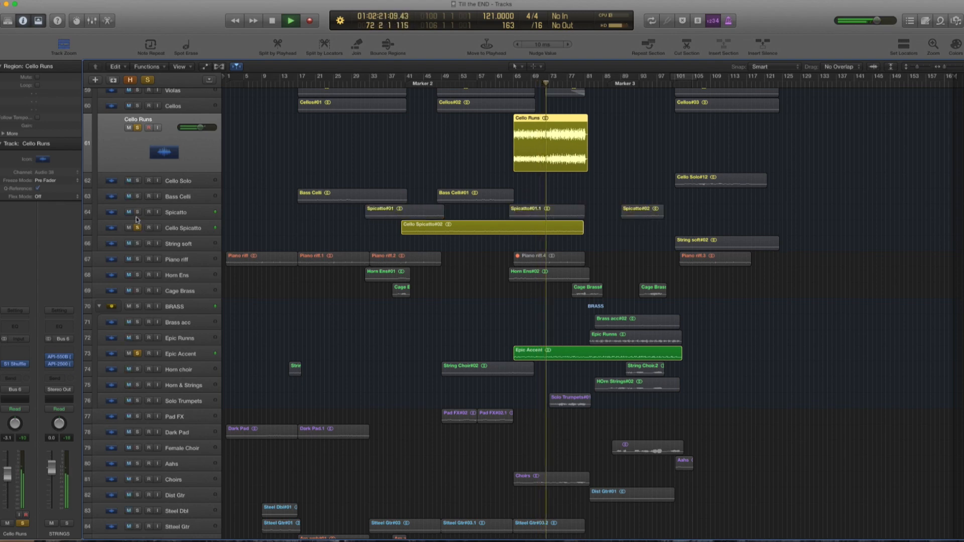
left_click(137, 228)
left_click(137, 354)
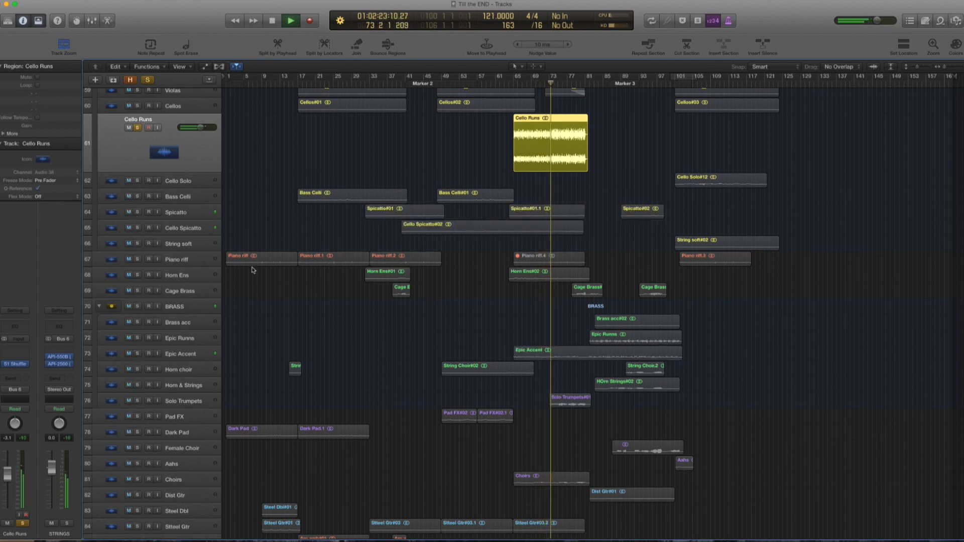
- Show the mixer, and replay the soloed Cello Runs briefly from bar 67
key("x")
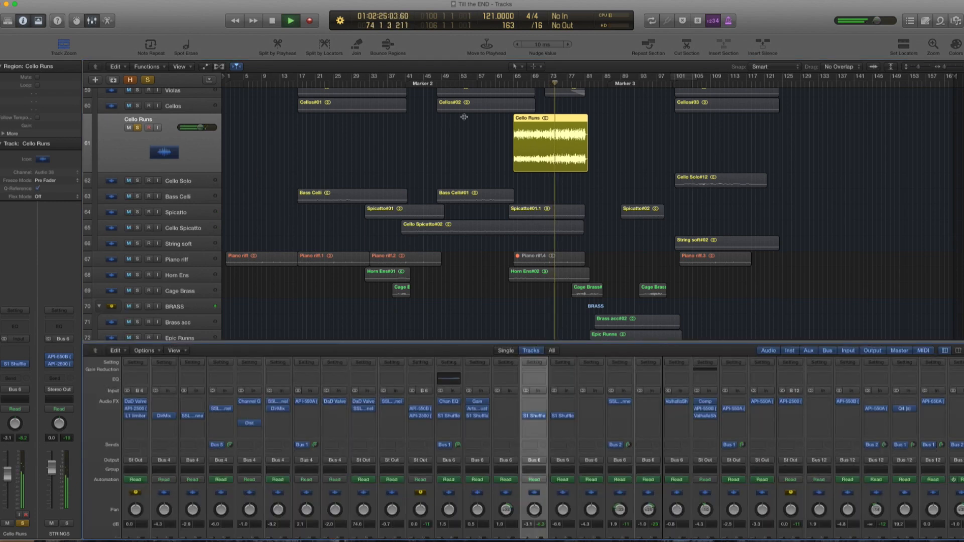
key("space")
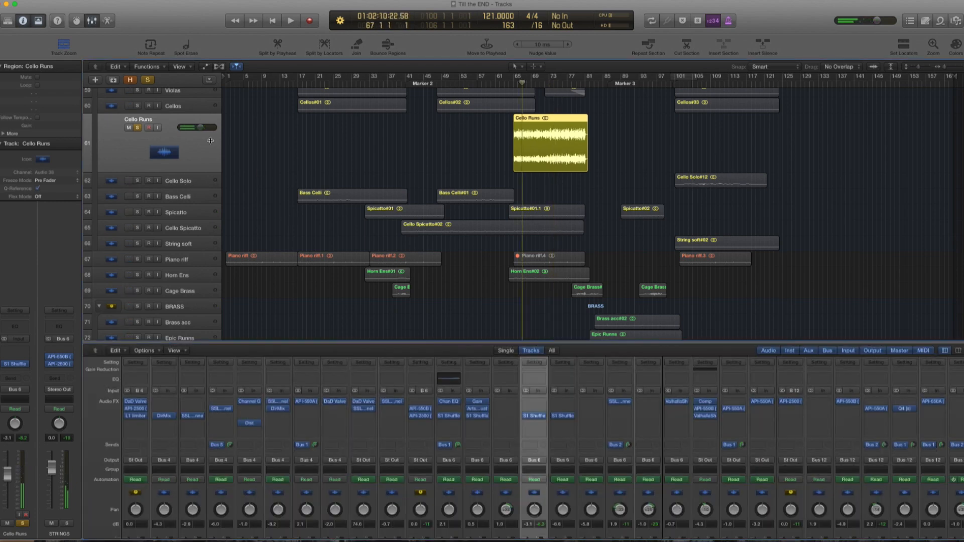
key("space")
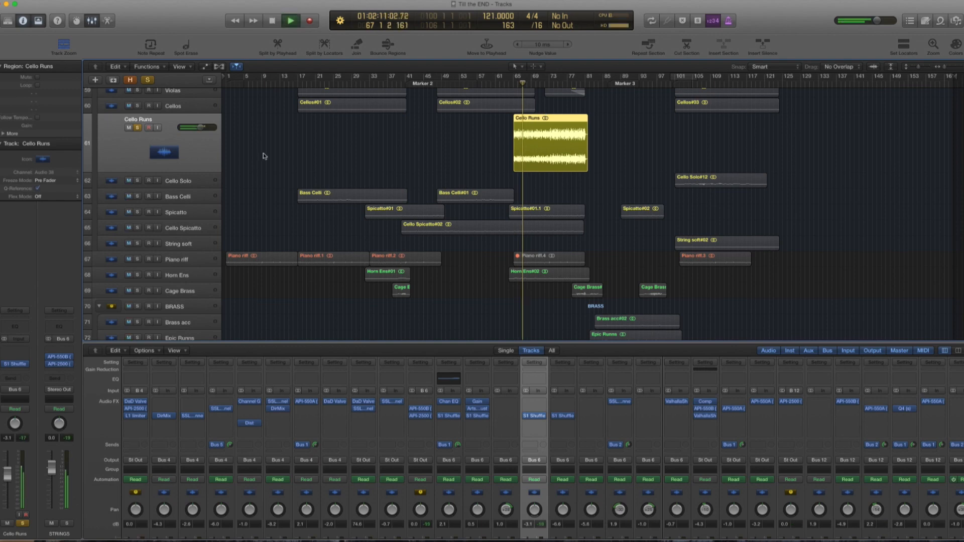
key("space")
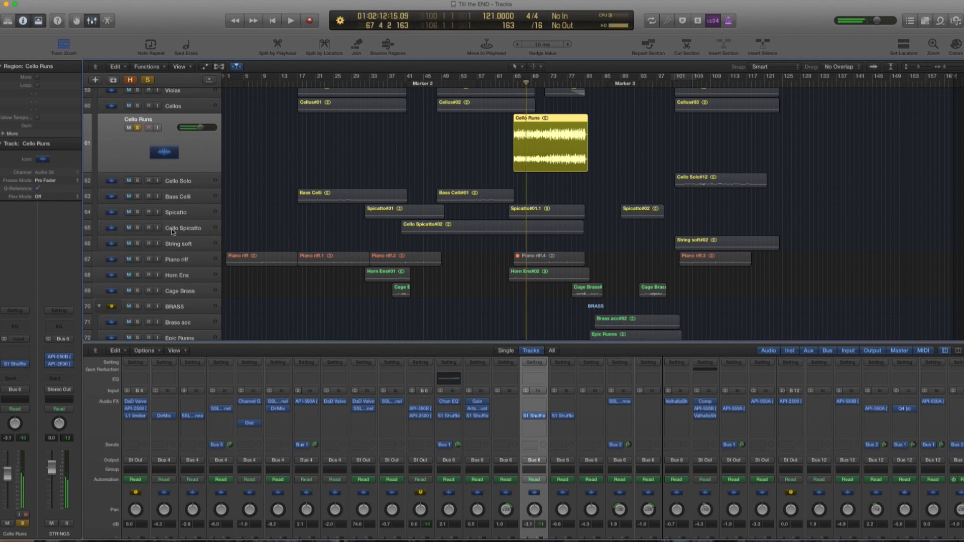
- Add Epic Accent to the Cello Runs solo and play a short passage of both tracks
scroll(157, 273, "down", 5)
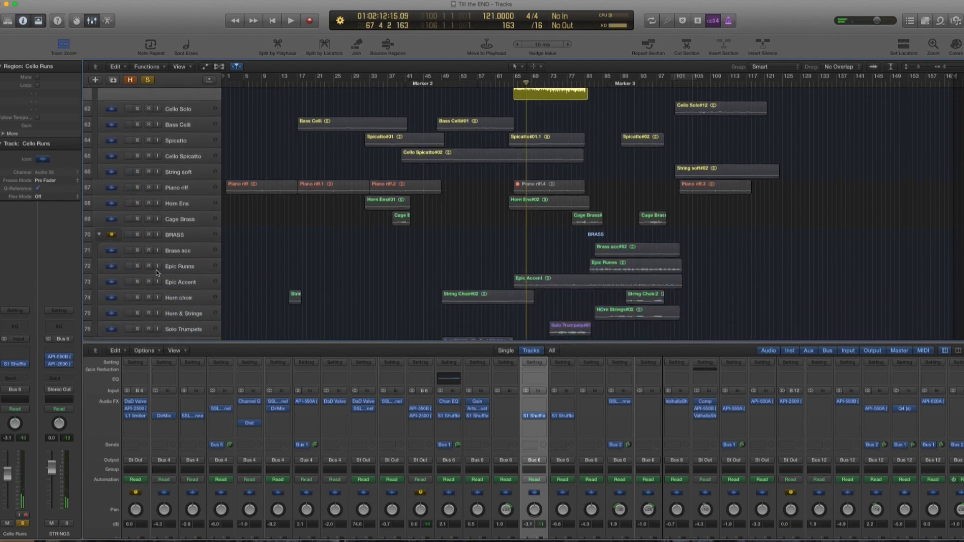
scroll(157, 273, "down", 1)
left_click(137, 279)
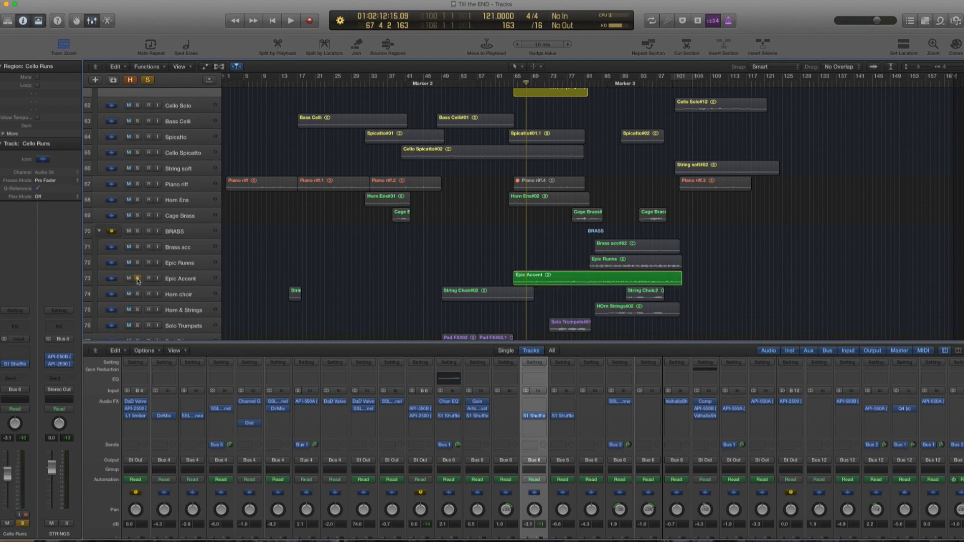
key("space")
key("space")
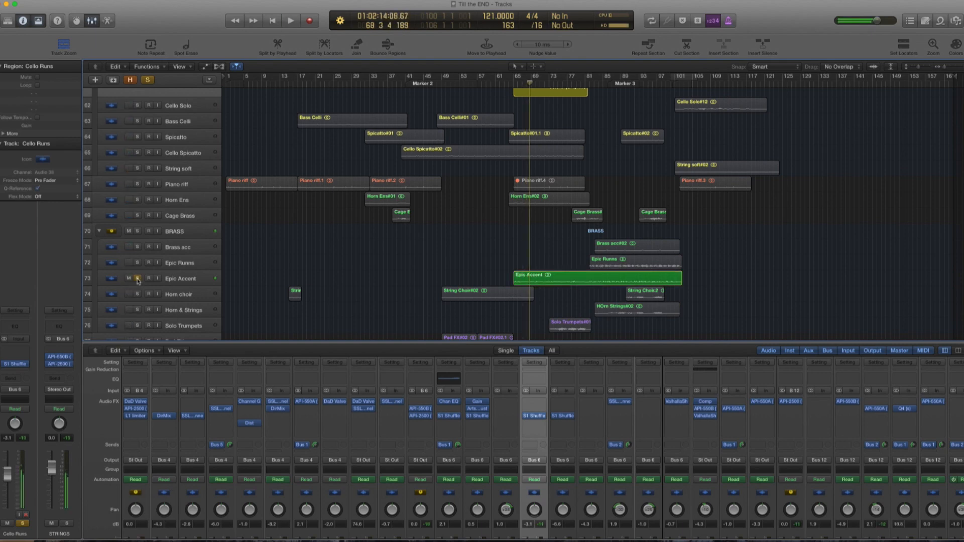
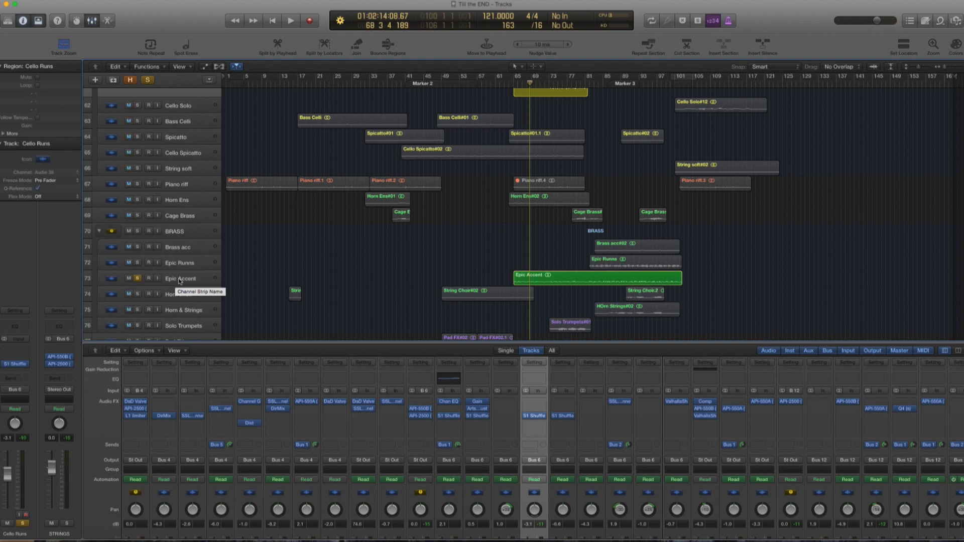
- Select Epic Accent, resume playback, and examine the Bus 2 send on its mixer channel strip
left_click(179, 279)
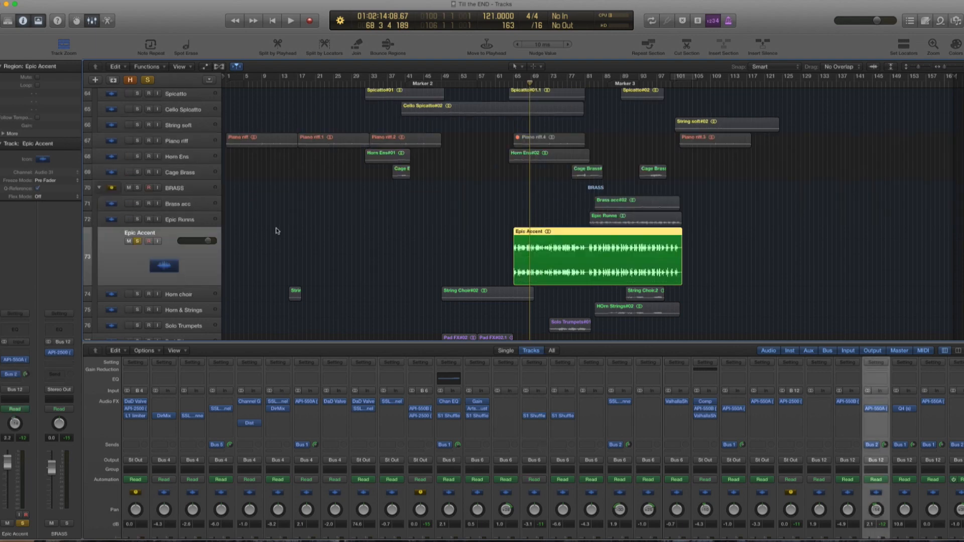
key("space")
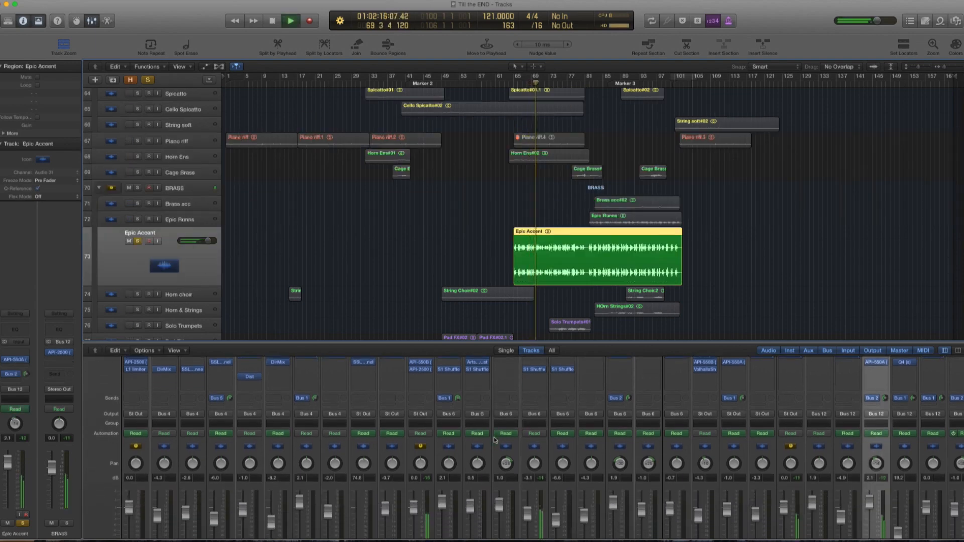
scroll(484, 440, "down", 3)
scroll(483, 440, "right", 5)
scroll(686, 451, "right", 2)
scroll(686, 450, "up", 3)
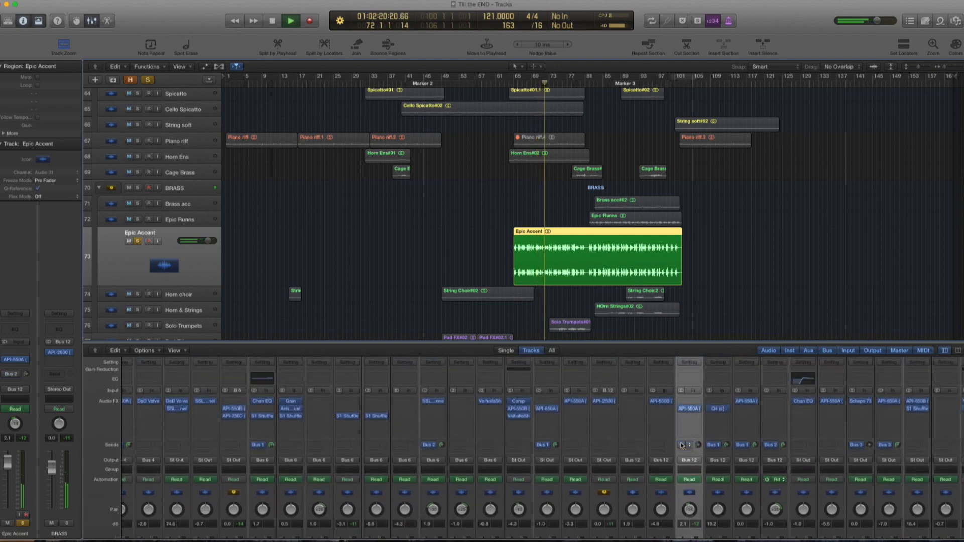
key("space")
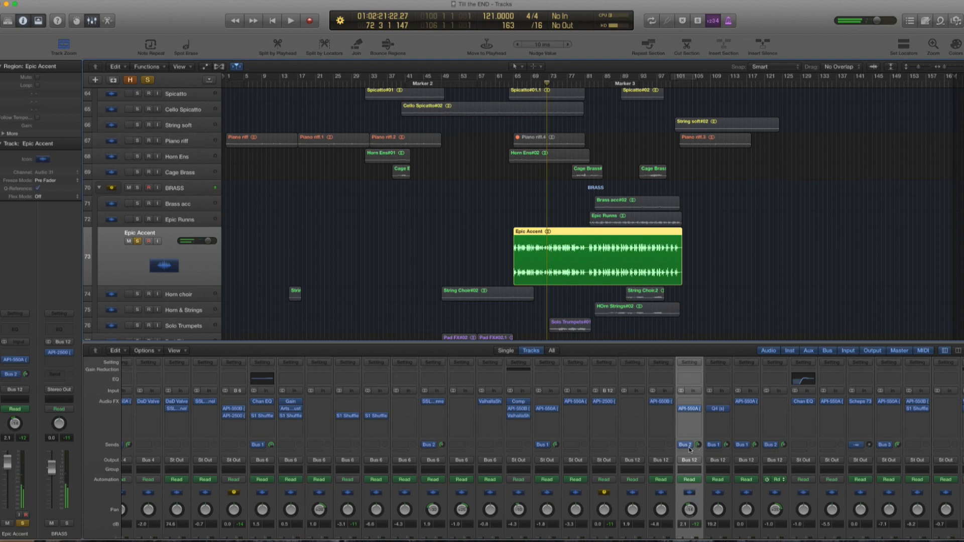
- Open the API-550A equalizer on Epic Accent, bypass it, and play the passage without it
key("space")
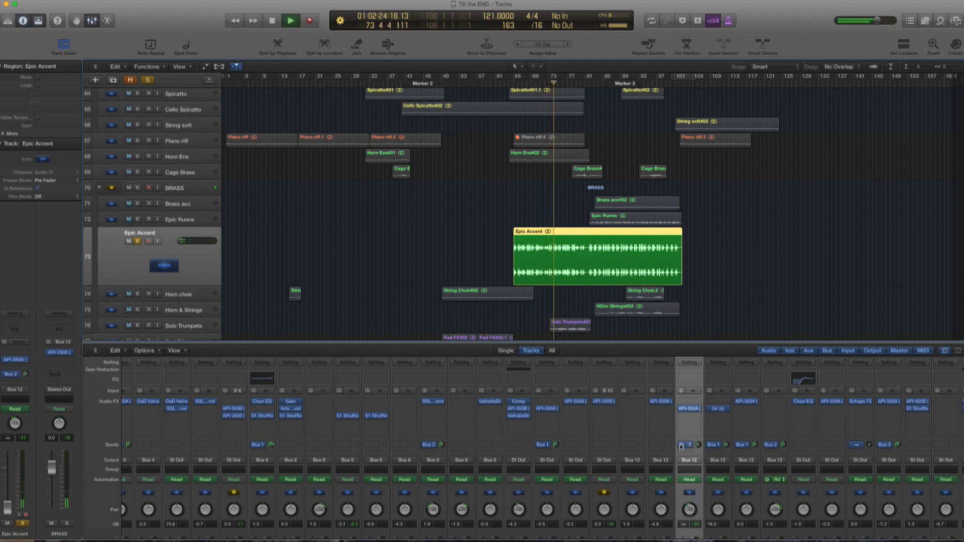
key("space")
left_click(690, 409)
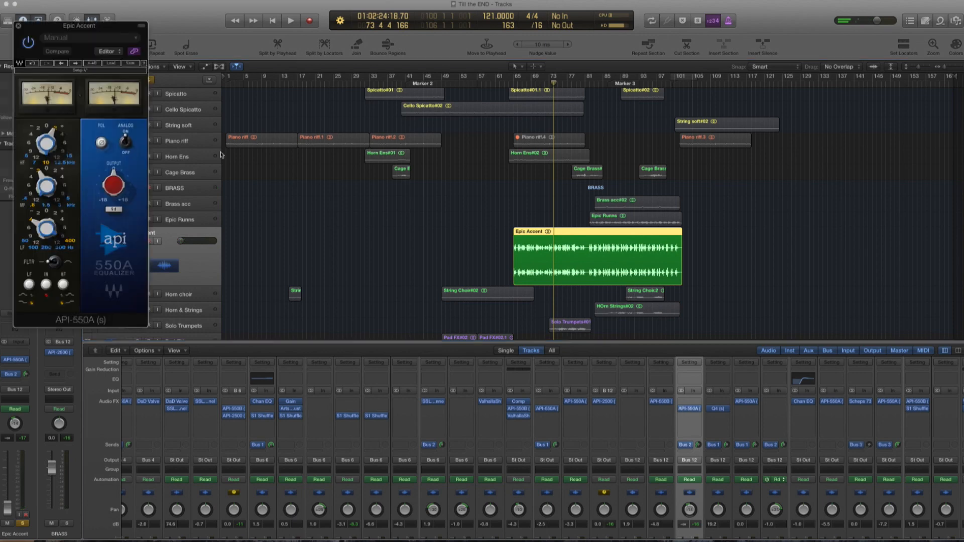
left_click(27, 43)
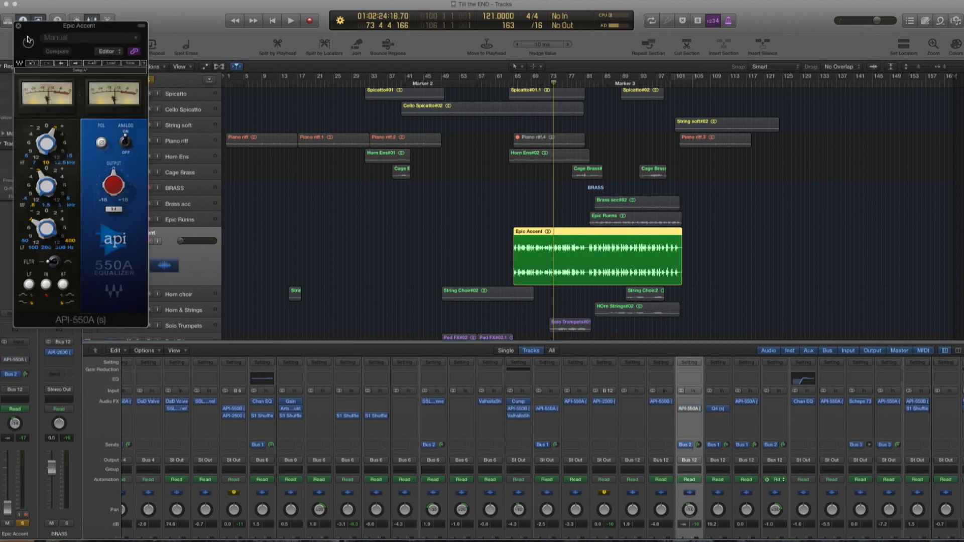
key("space")
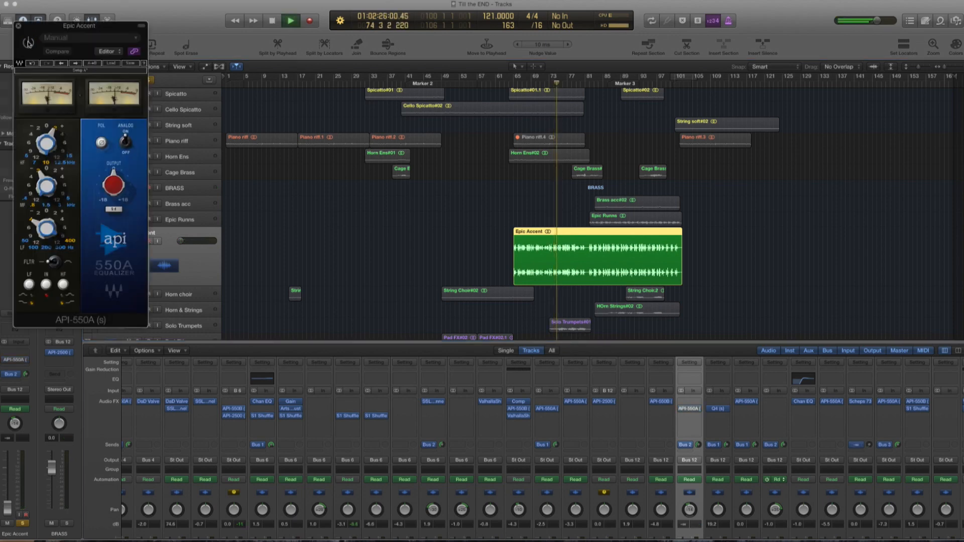
- Move the API-550A window clear of the track headers, and compare Epic Accent with the equalizer bypassed and enabled
left_click_drag(41, 23, 275, 287)
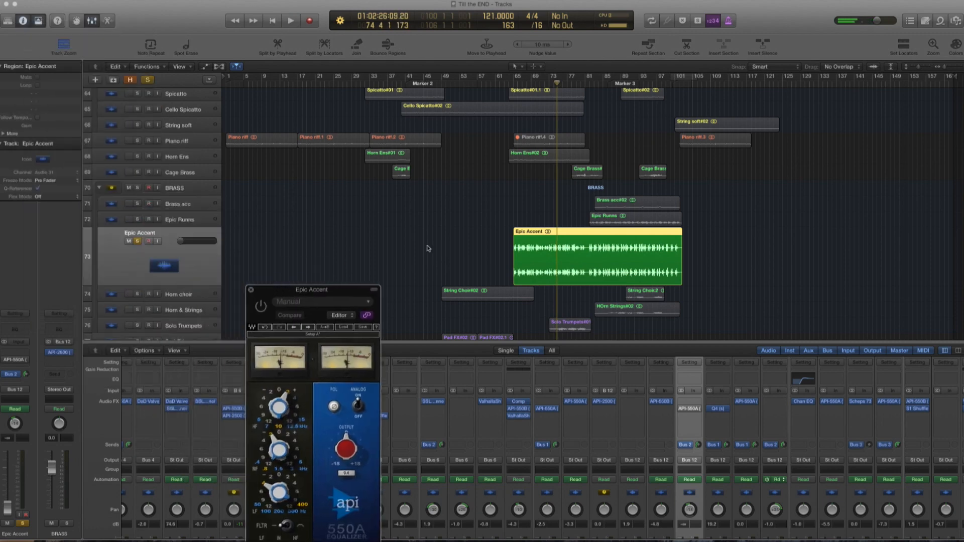
left_click(167, 255)
key("space")
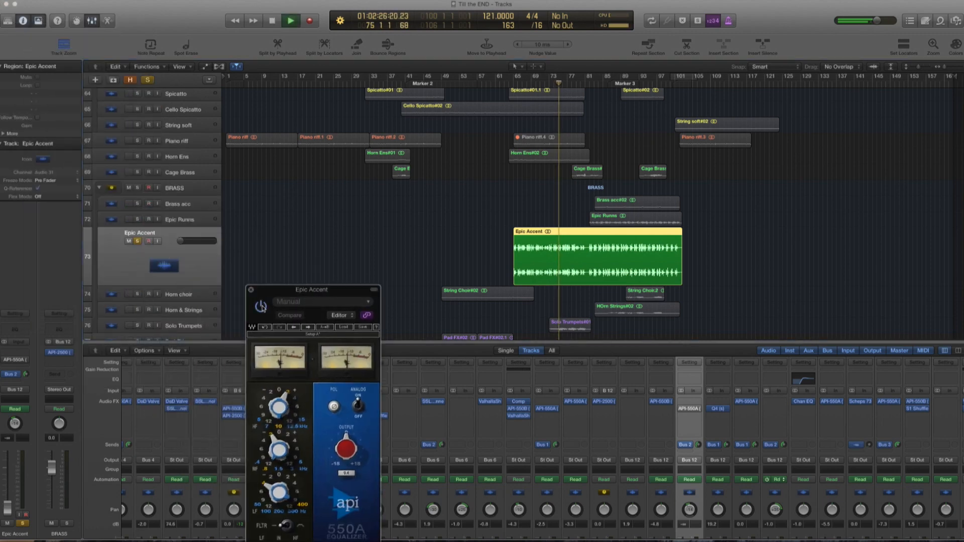
left_click(261, 306)
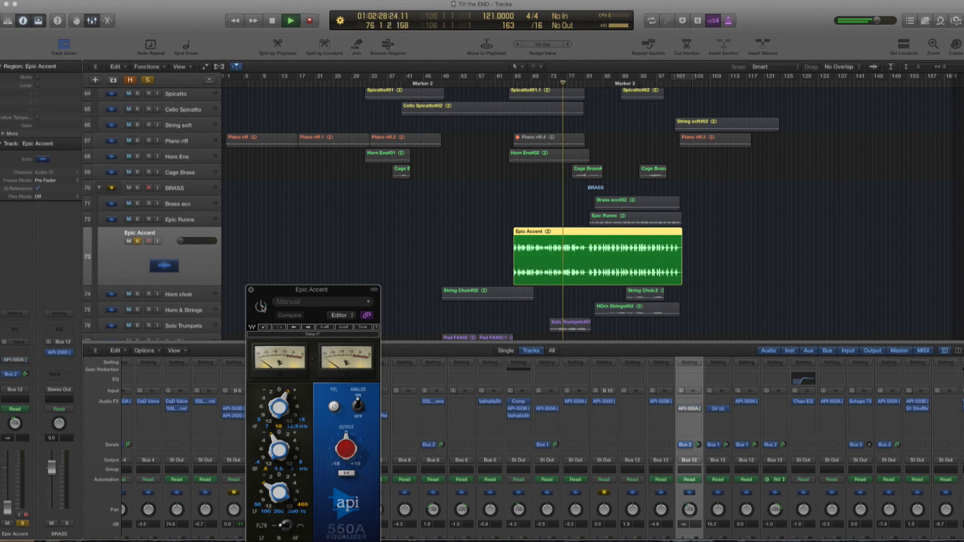
left_click(261, 306)
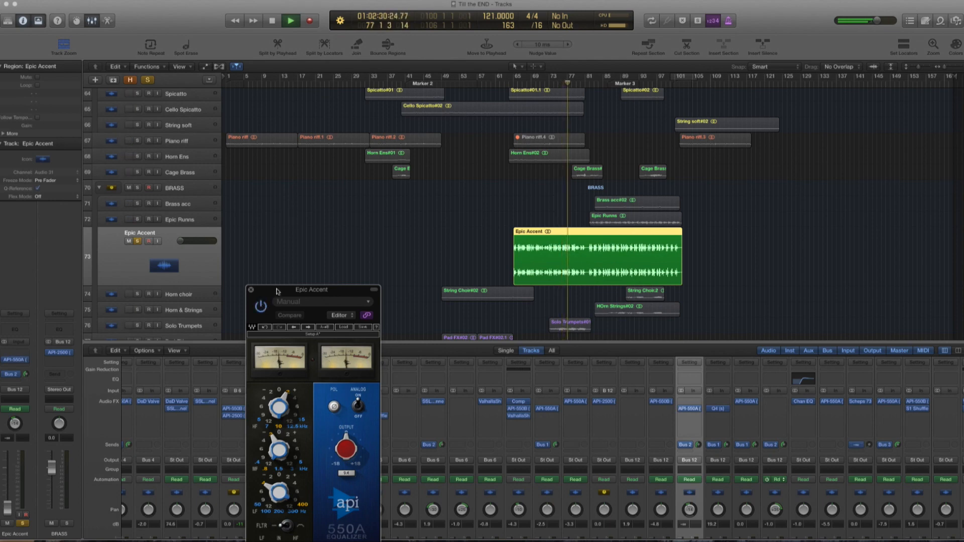
key("space")
- Resume playback of Epic Accent, reposition the API-550A window to show it completely, and bypass the equalizer
left_click(185, 296)
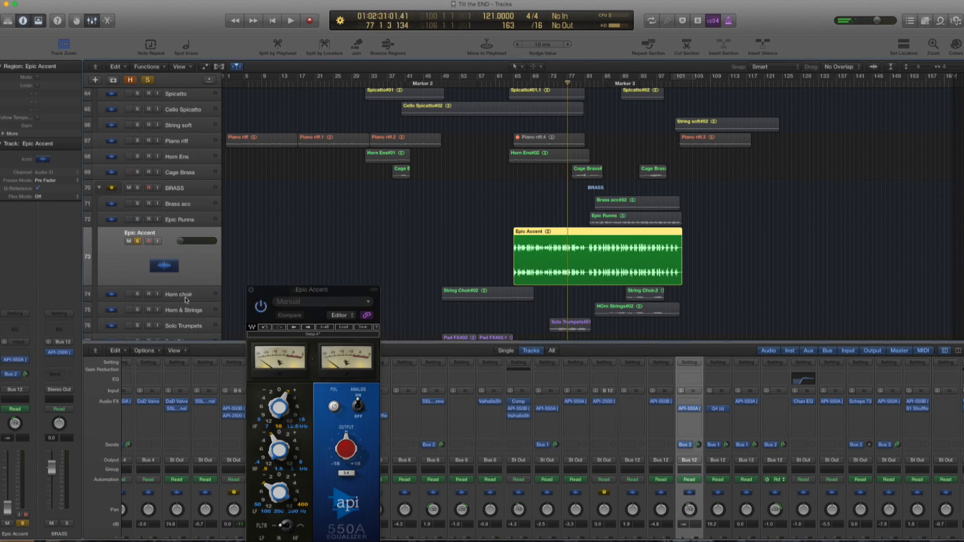
left_click(188, 236)
left_click(691, 409)
left_click(690, 410)
key("space")
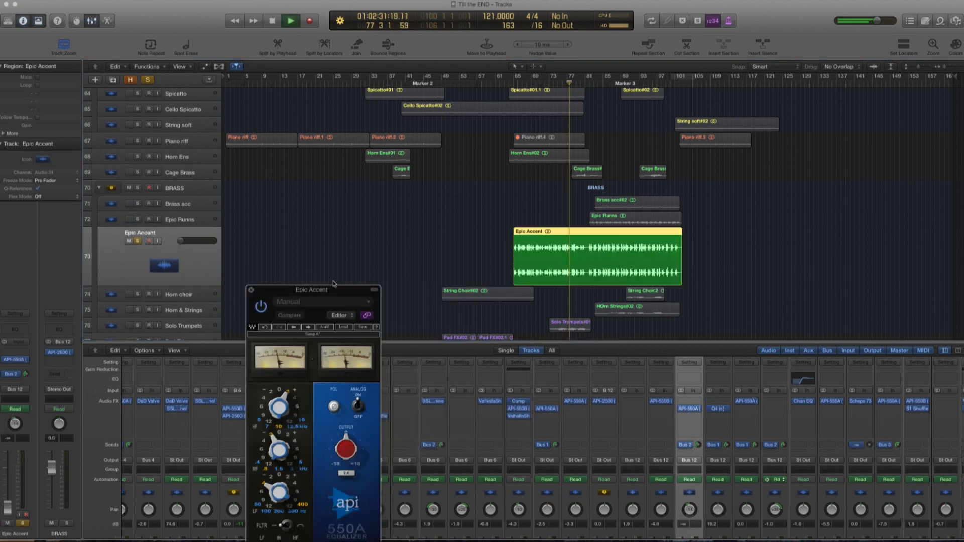
left_click_drag(333, 290, 349, 207)
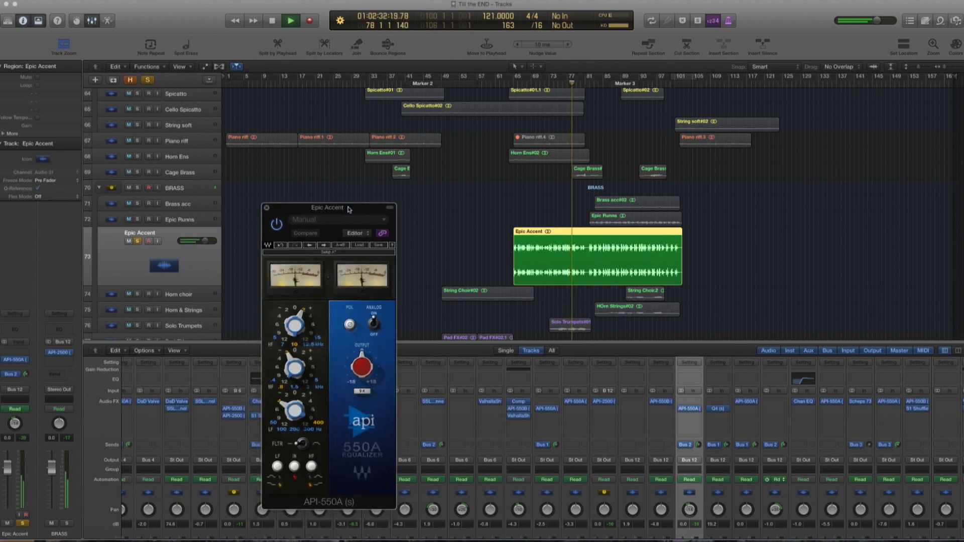
left_click(277, 226)
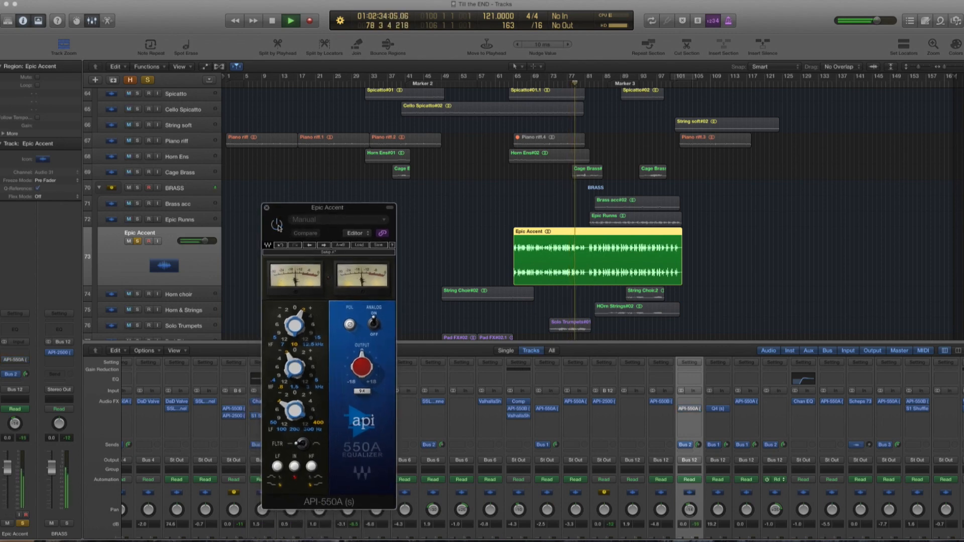
- Replay Epic Accent in short passages from around bar 65, comparing the sound with the API-550A equalizer enabled and bypassed
left_click(520, 85)
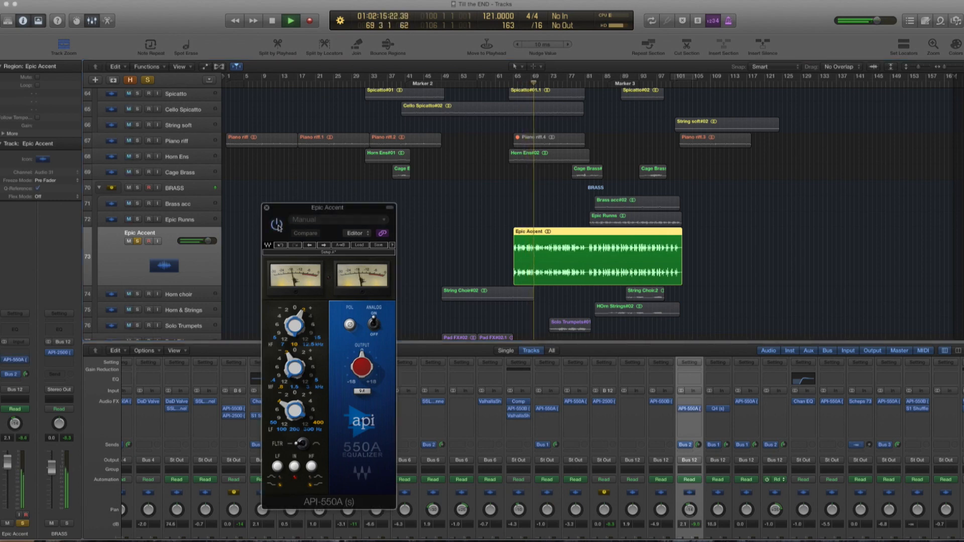
key("space")
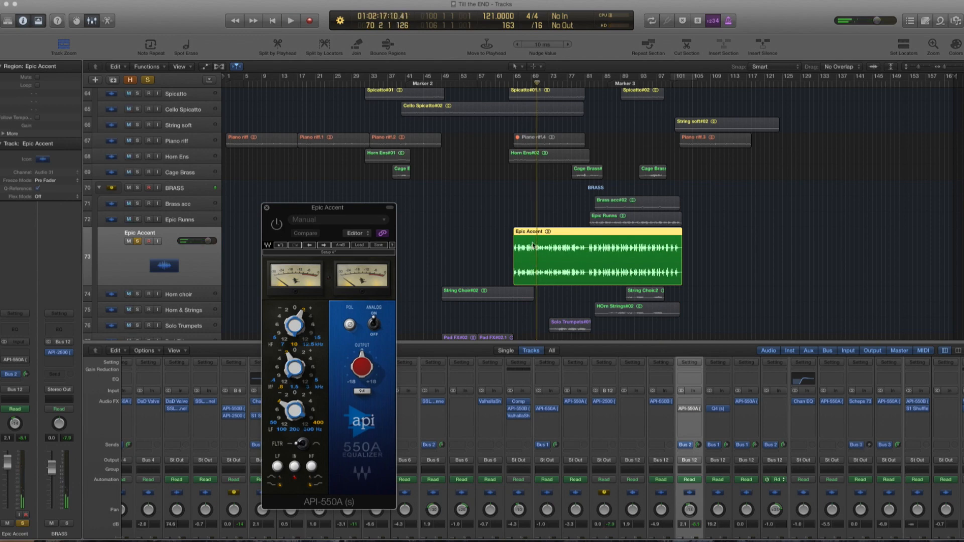
key("space")
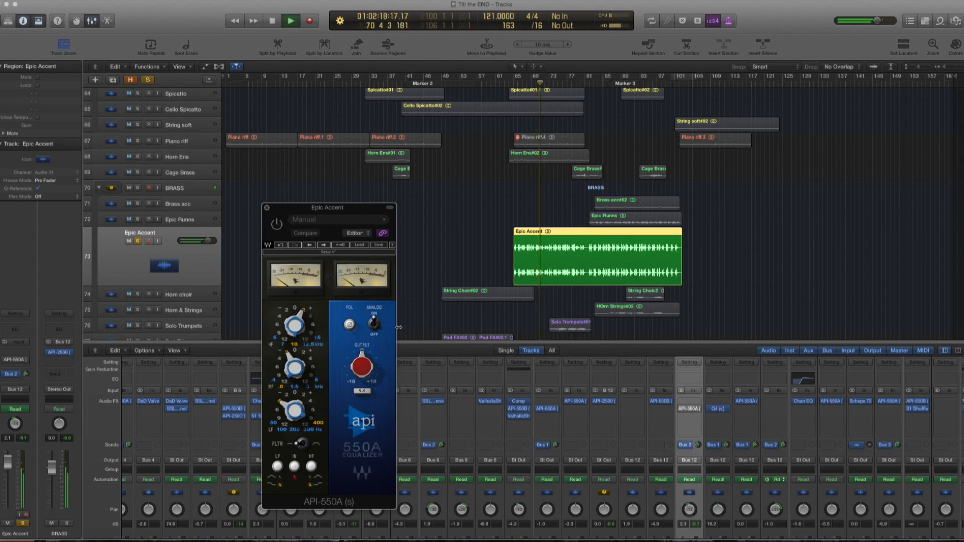
key("space")
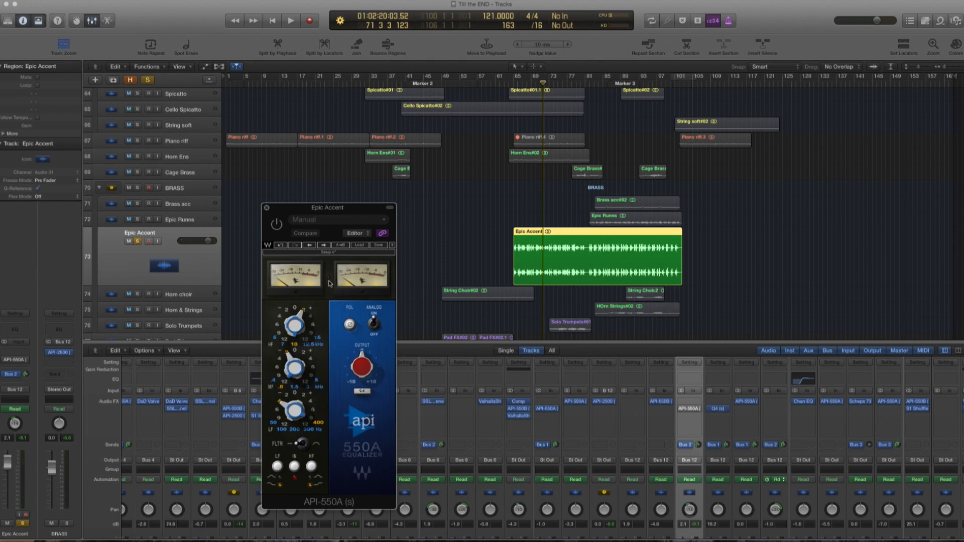
key("space")
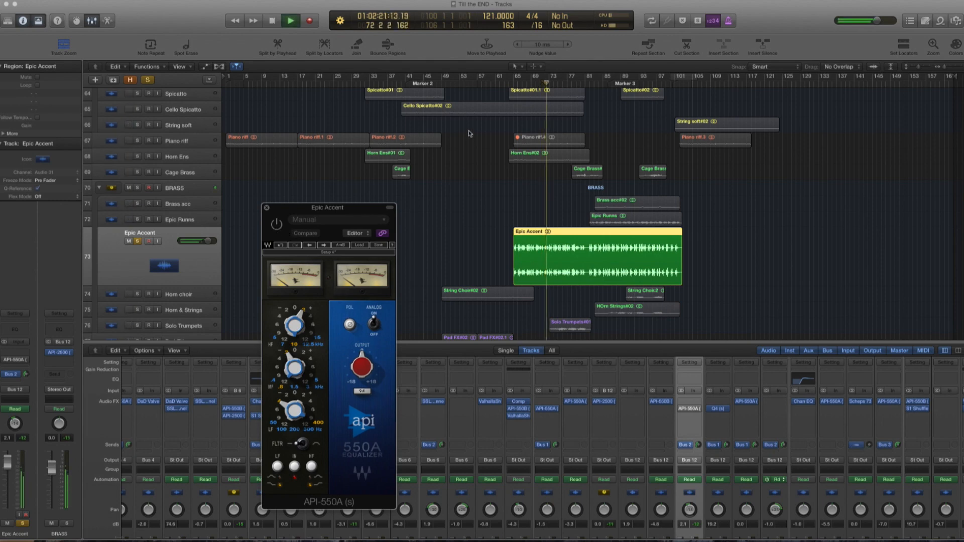
left_click(509, 85)
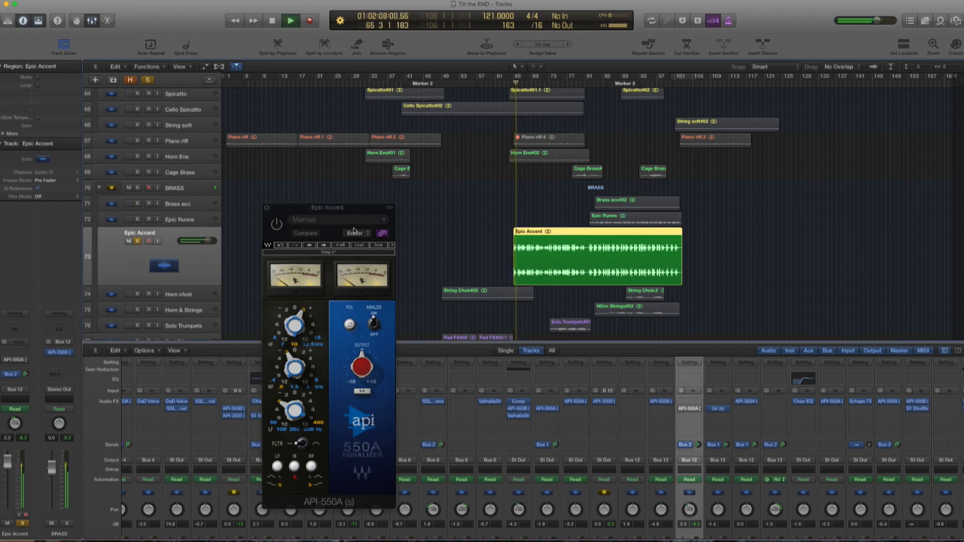
key("space")
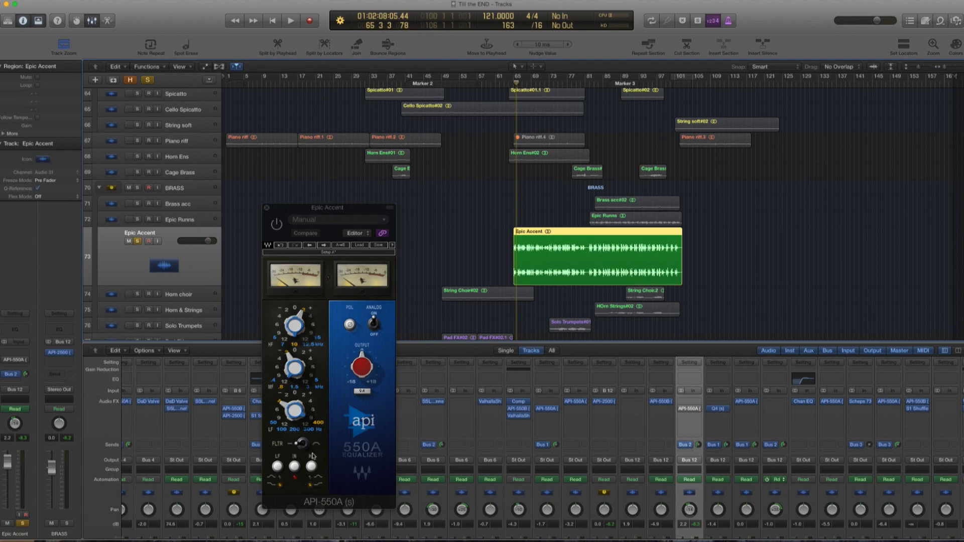
- Adjust the low-frequency band of Epic Accent's API-550A and audition the passage with the equalizer enabled before closing it
left_click(279, 404)
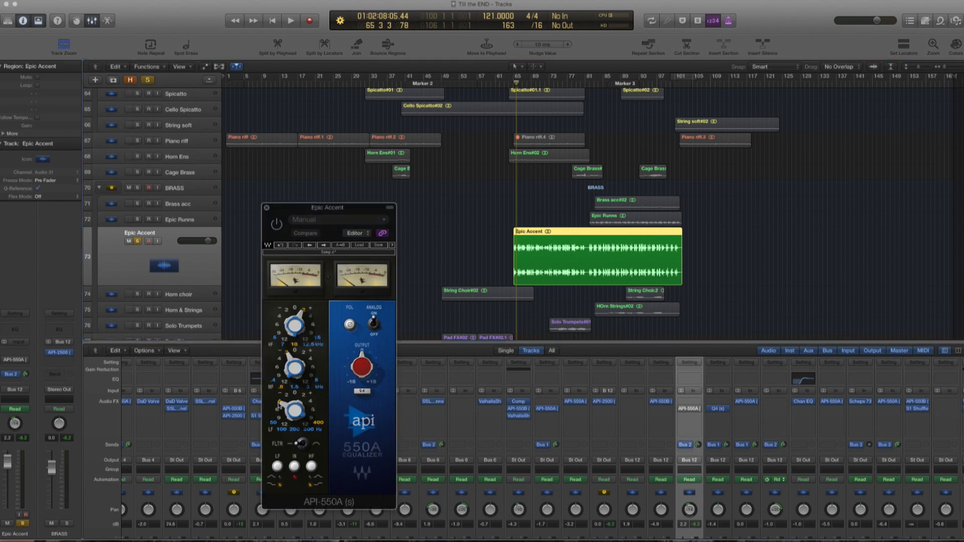
left_click_drag(278, 412, 279, 414)
key("space")
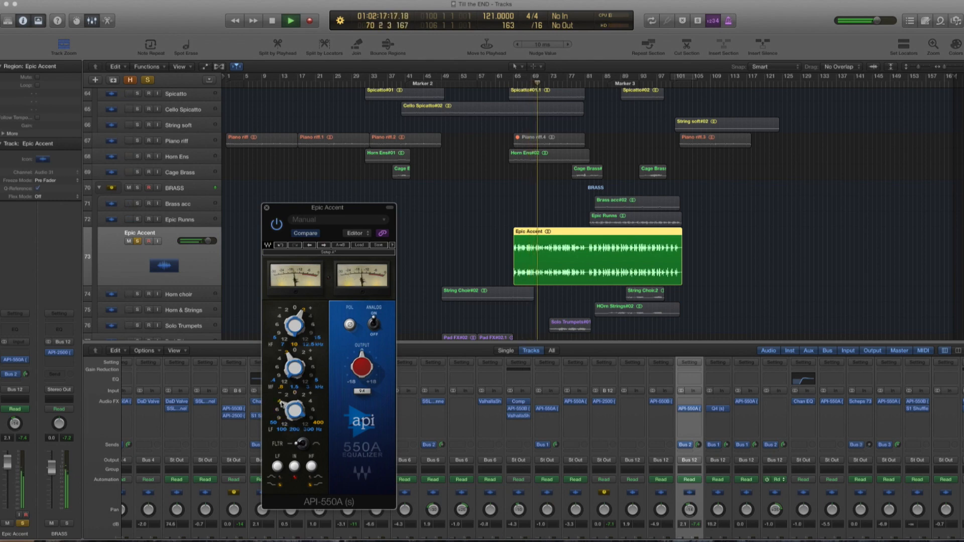
key("space")
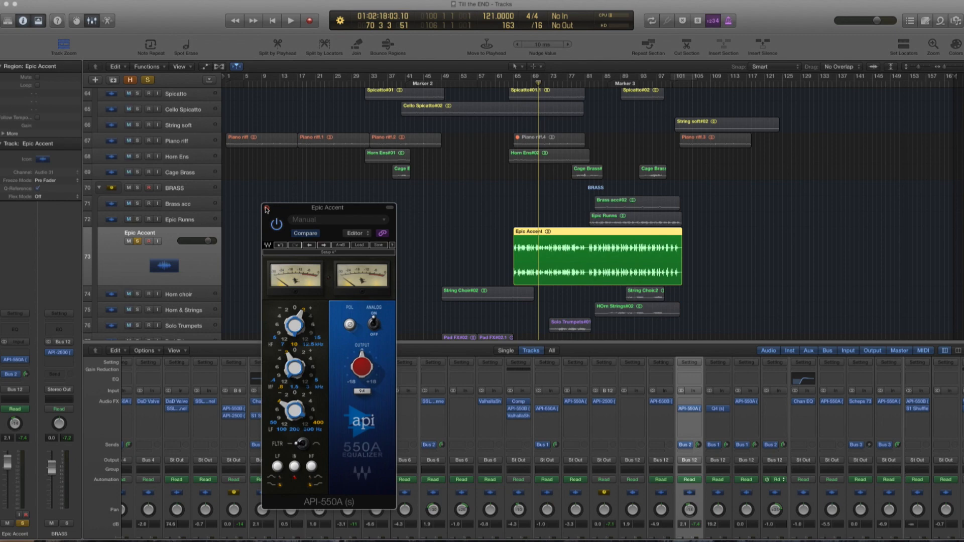
left_click(266, 208)
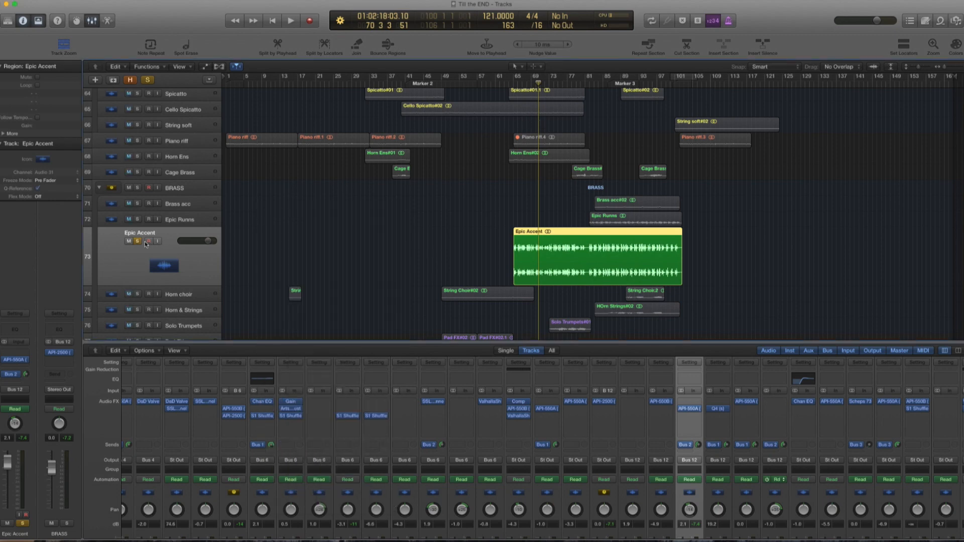
- Play Epic Accent together with Cello Runs, and take Epic Accent out of solo so only Cello Runs stays soloed
key("space")
scroll(201, 231, "up", 10)
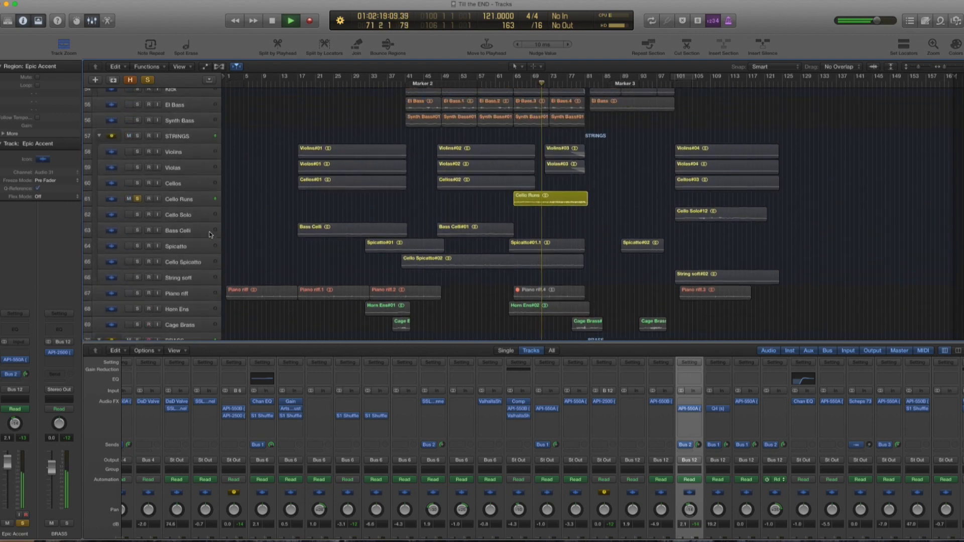
key("space")
key("space")
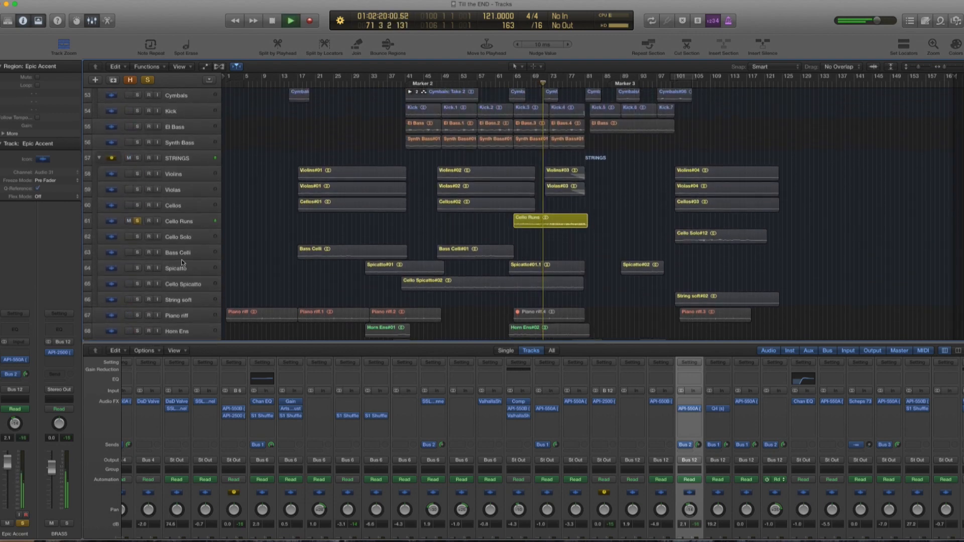
scroll(182, 260, "down", 5)
left_click(137, 307)
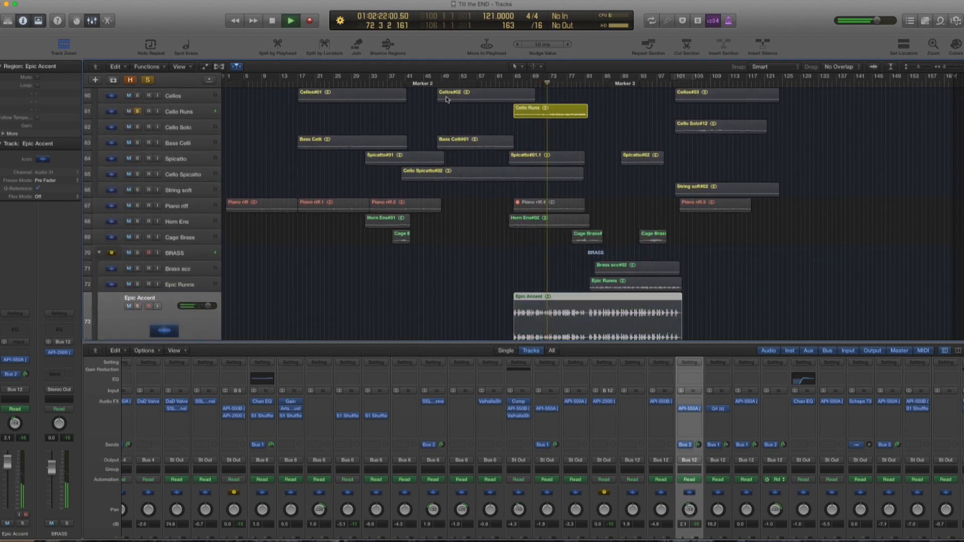
key("space")
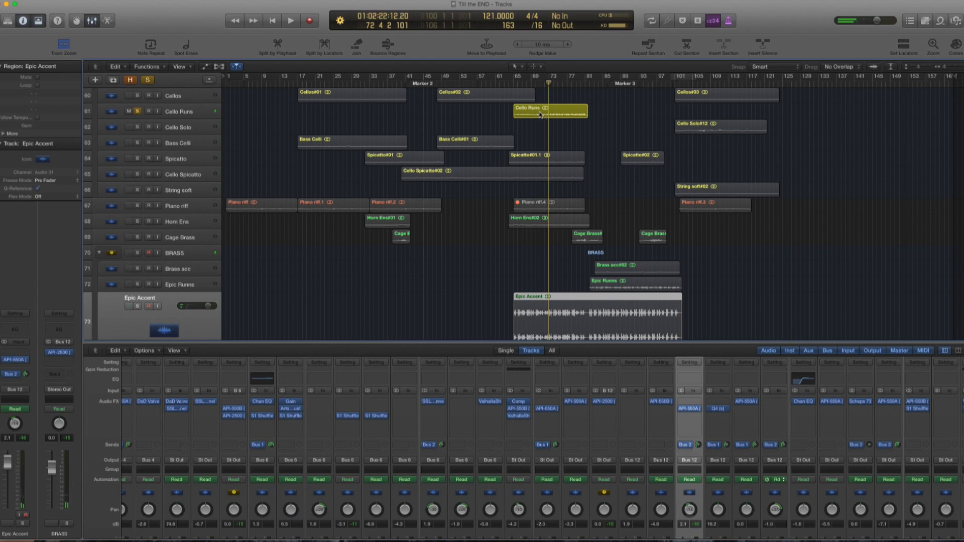
- Play the soloed Cello Runs from bar 68 and open the API-550A equalizer on the Epic Accent channel
left_click(527, 82)
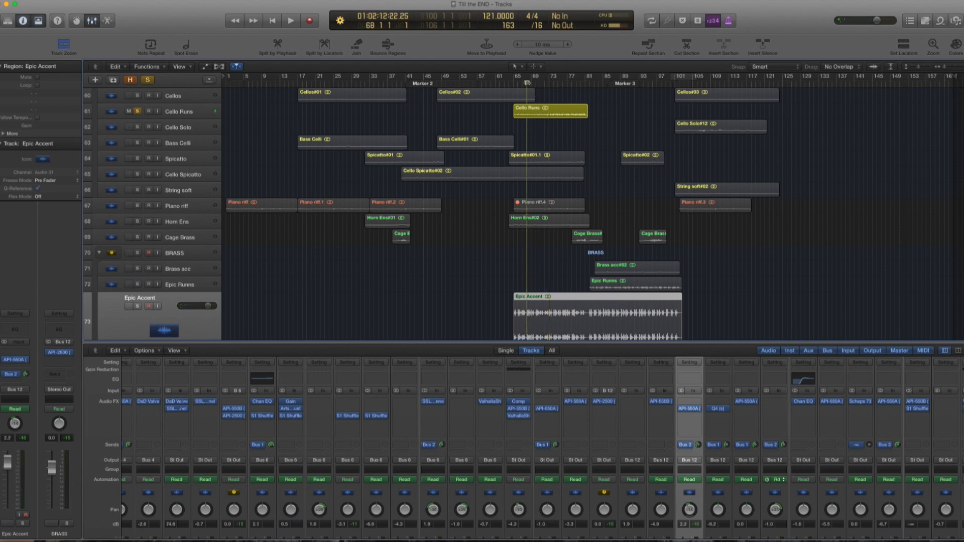
key("space")
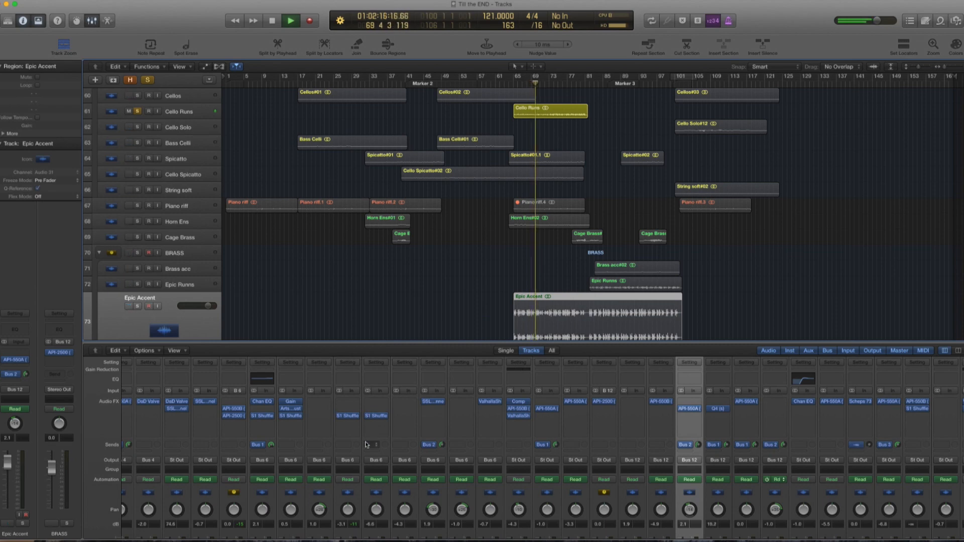
scroll(617, 395, "down", 3)
scroll(618, 395, "up", 1)
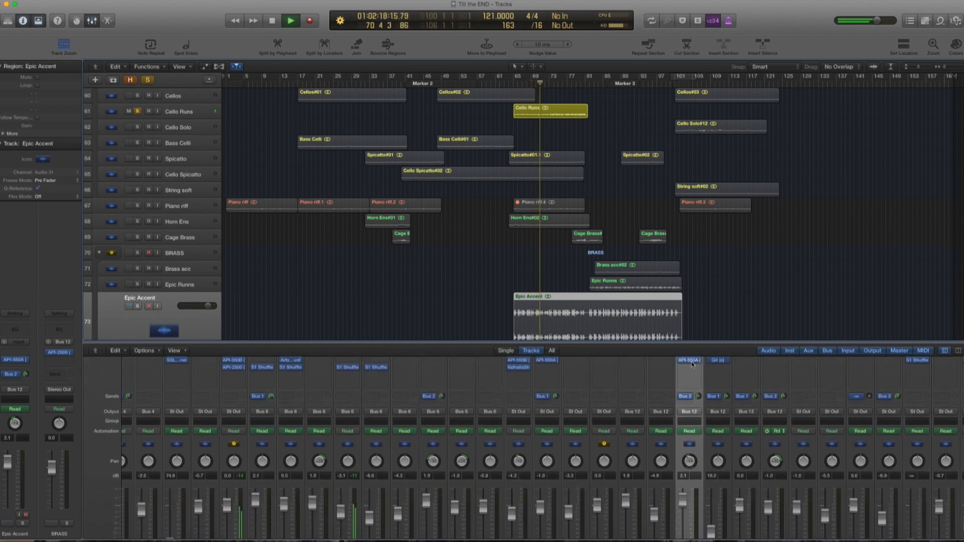
left_click(689, 360)
key("space")
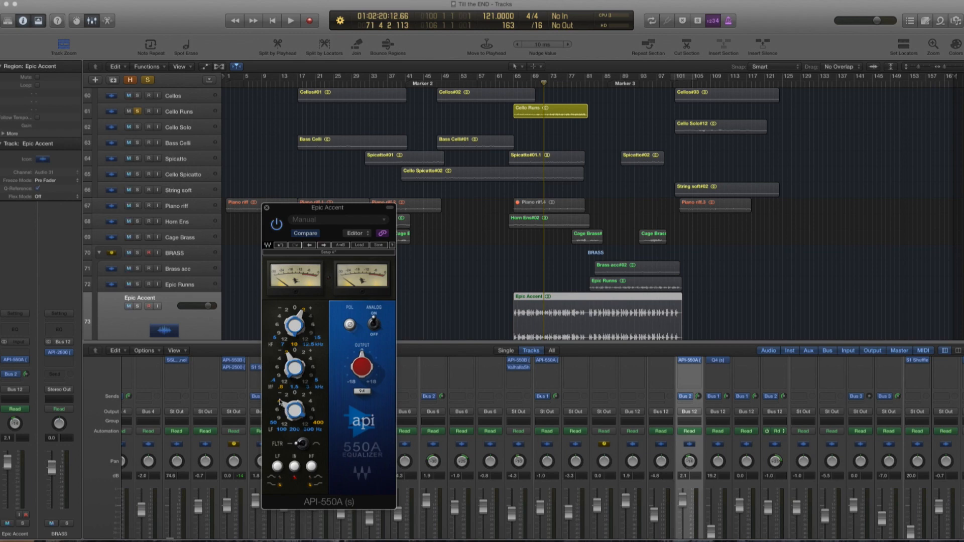
- Select the Cello Runs track, open its S1 Shuffler, and move the plug-in window clear of the Cello Runs region
key("space")
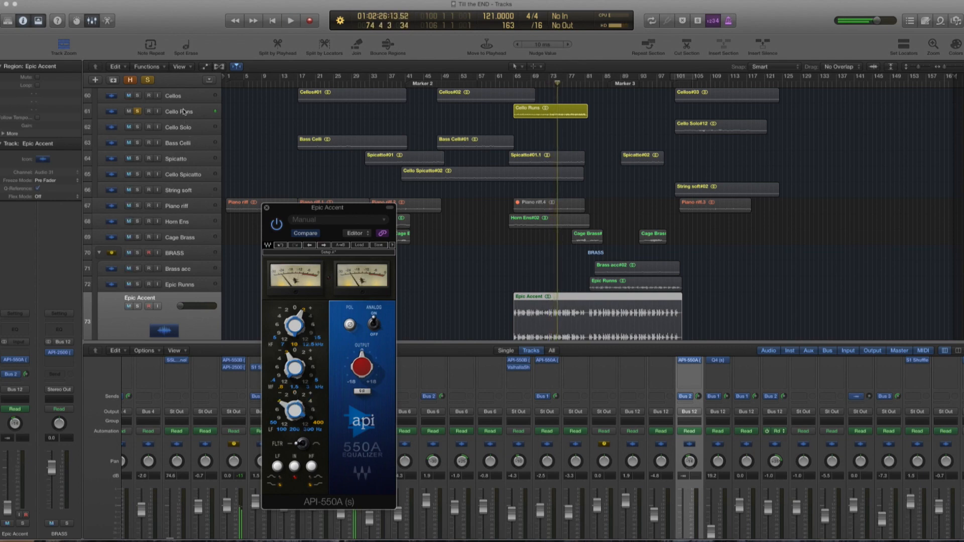
left_click(357, 422)
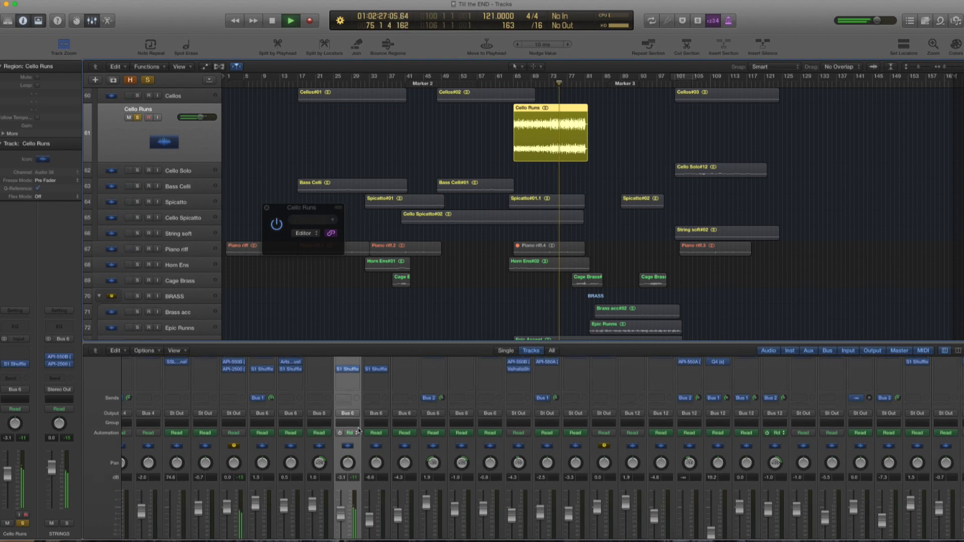
scroll(354, 416, "up", 3)
key("space")
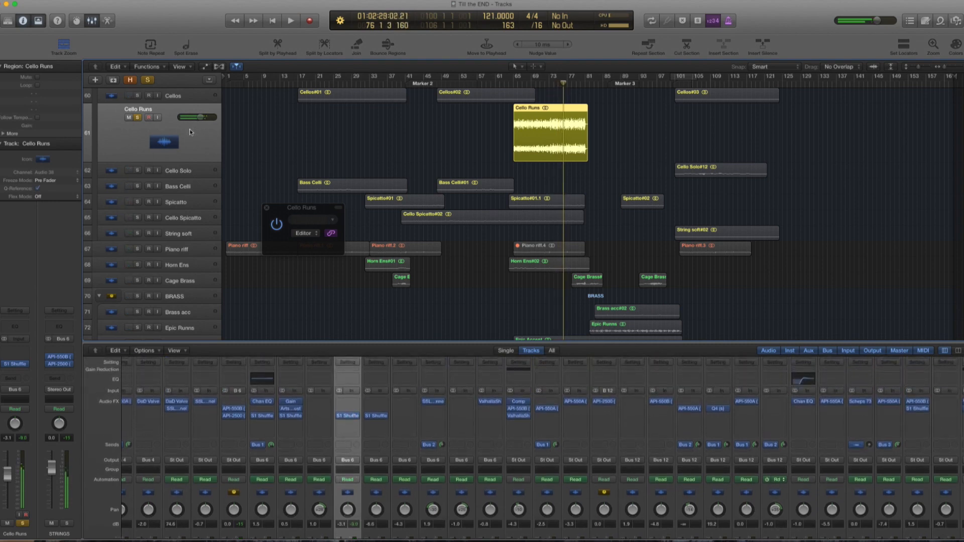
scroll(191, 134, "down", 1)
key("space")
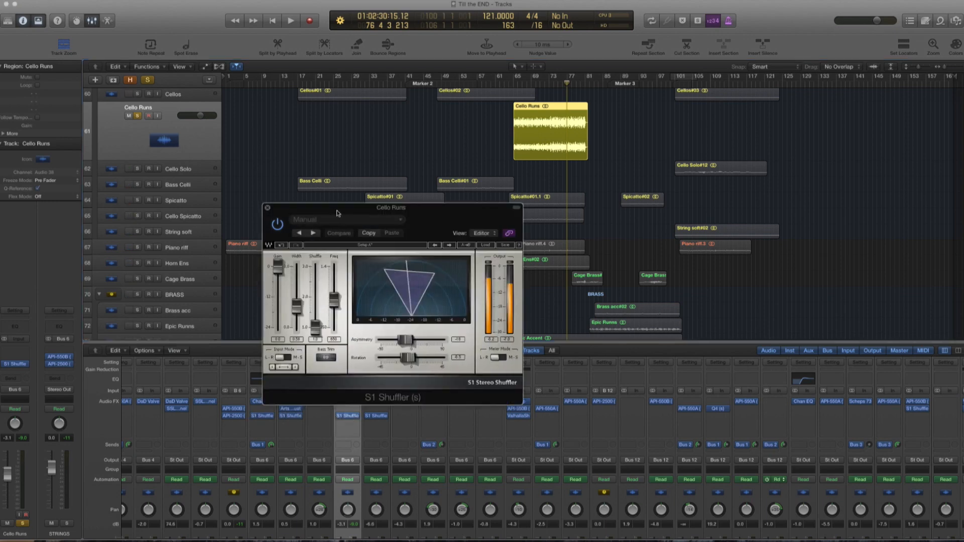
left_click_drag(335, 213, 608, 247)
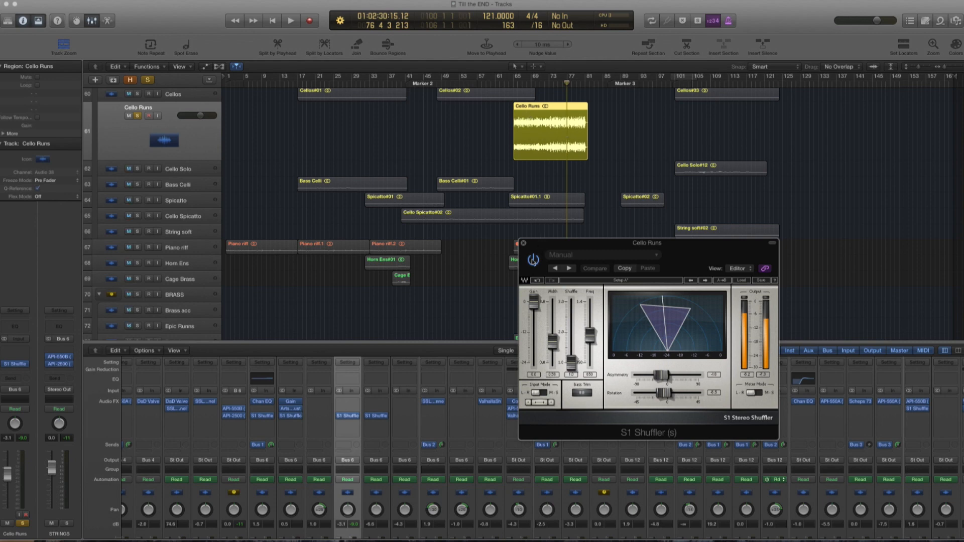
- Compare the soloed Cello Runs with the S1 Shuffler bypassed and enabled
key("space")
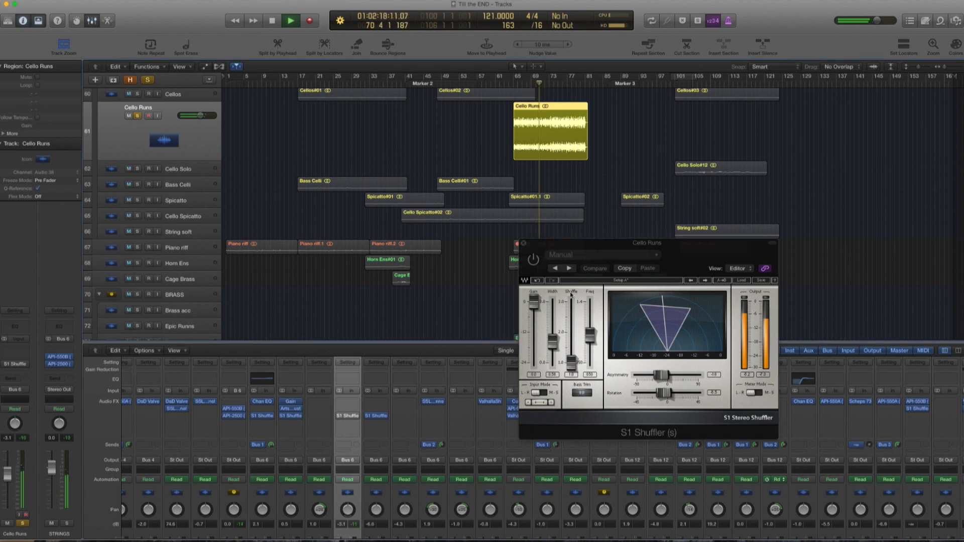
left_click(534, 260)
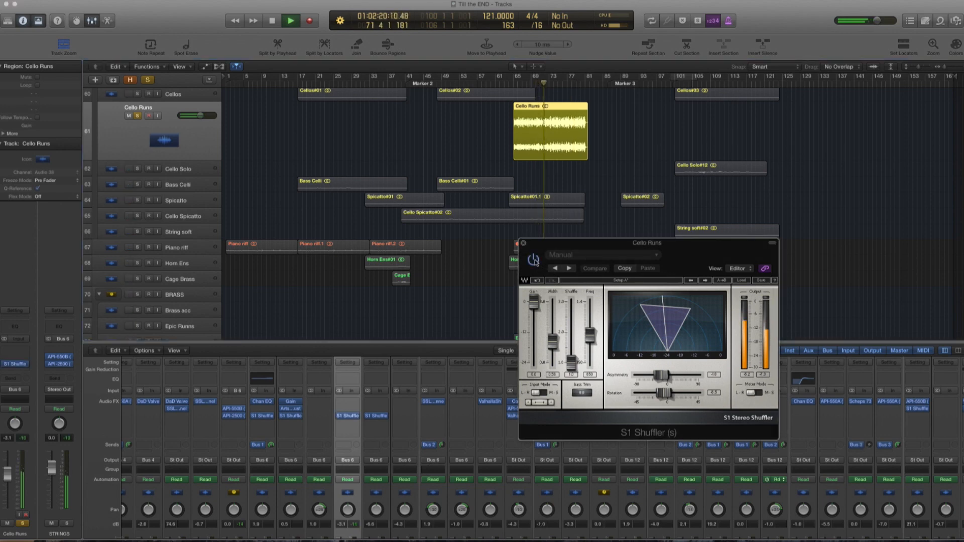
key("space")
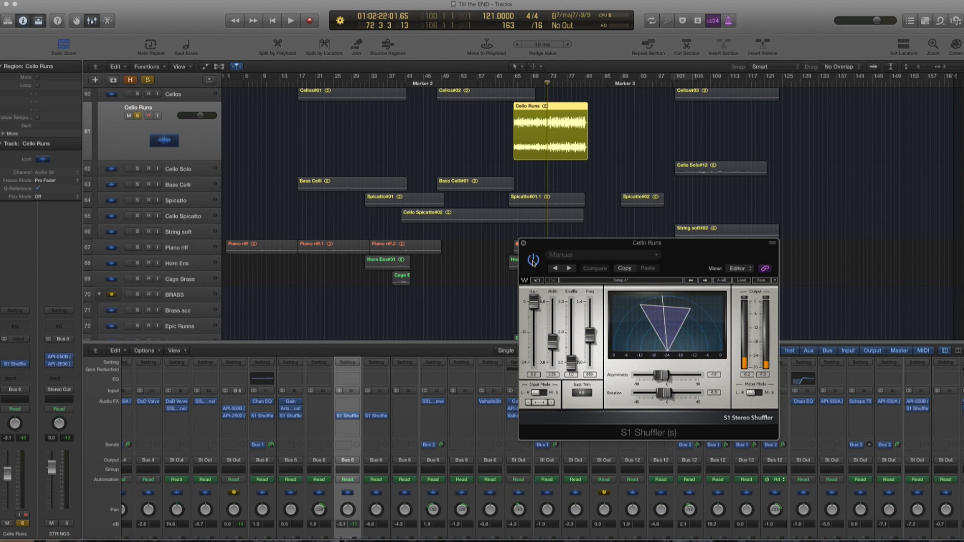
key("space")
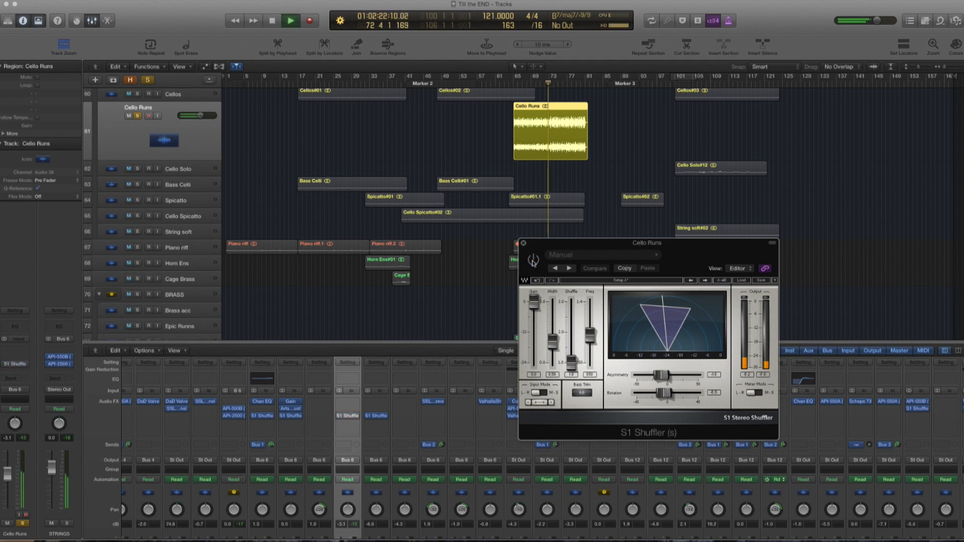
- Listen to Cello Runs in the full mix, re-enable its S1 Shuffler, and compare the track soloed and unsoloed
left_click(144, 125)
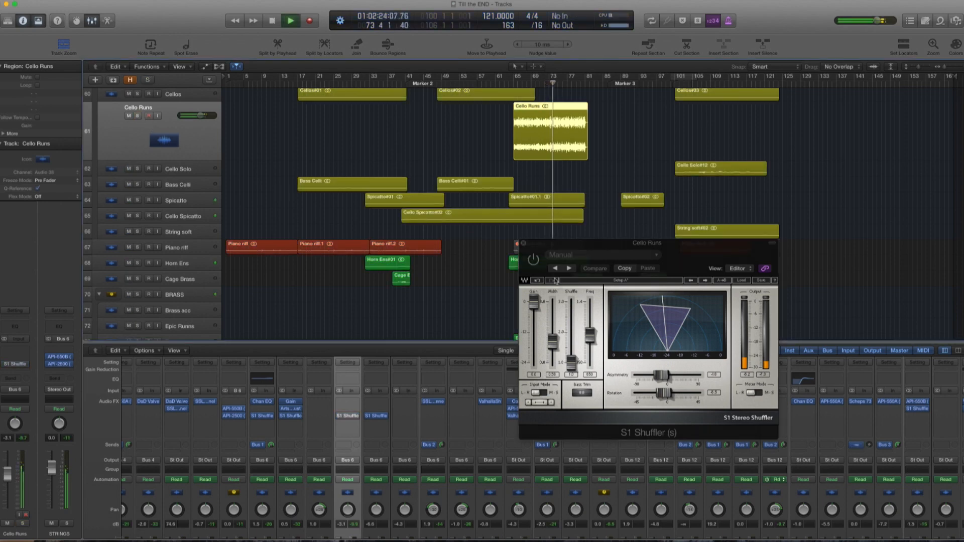
left_click(533, 261)
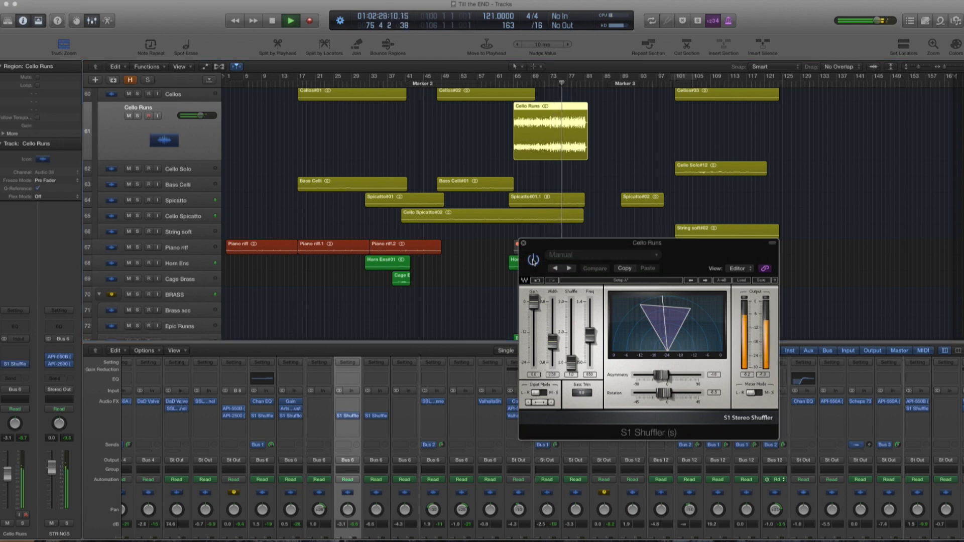
left_click(137, 116)
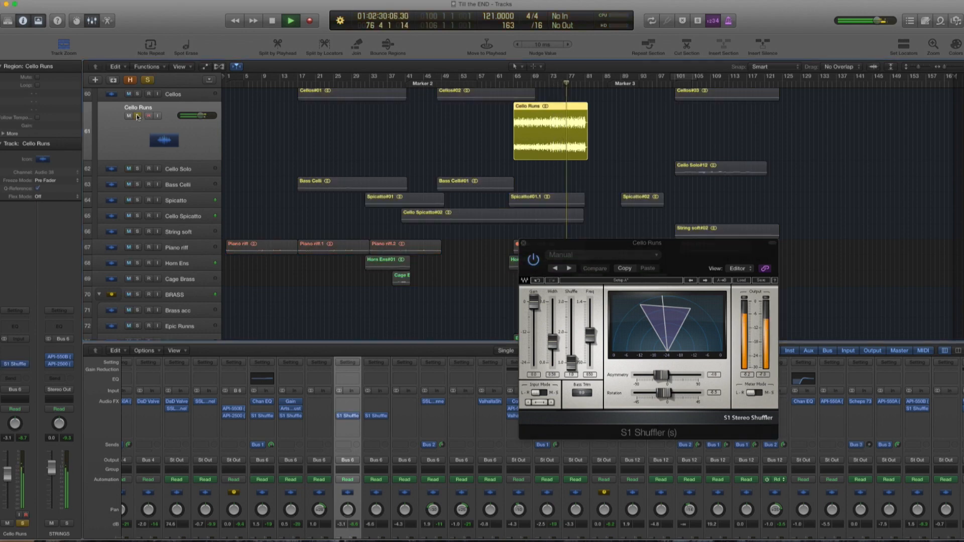
left_click(137, 116)
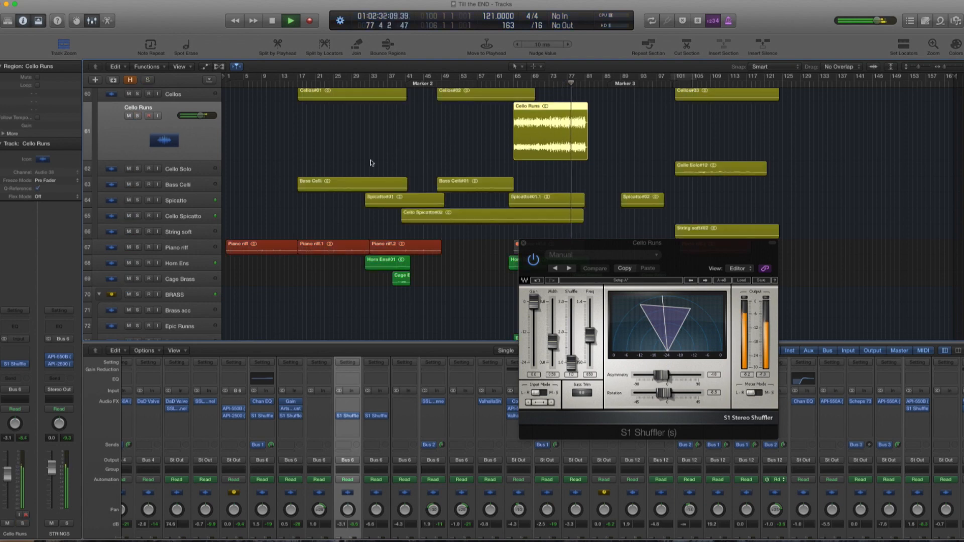
- Close the S1 Shuffler on Cello Runs and return the playhead to bar 65
key("space")
left_click(523, 242)
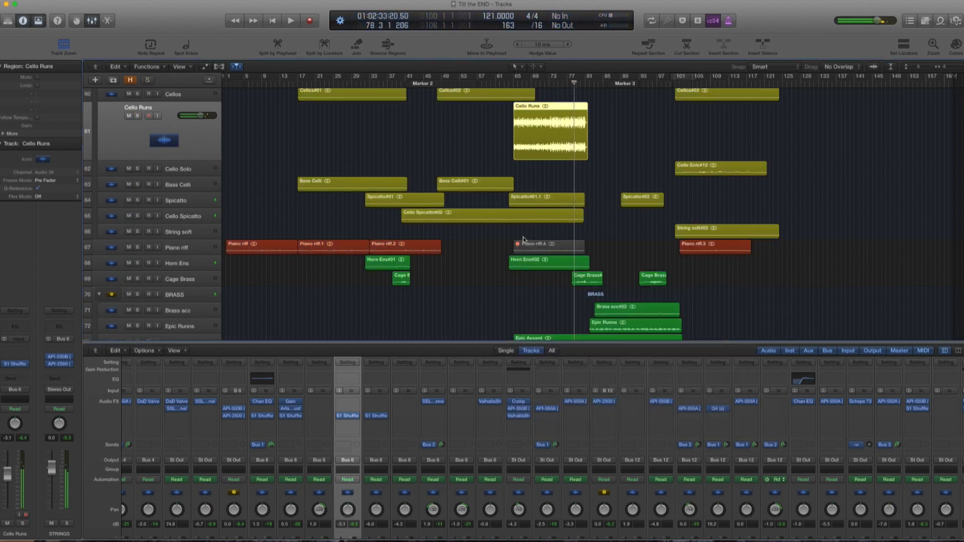
key("shift+Return")
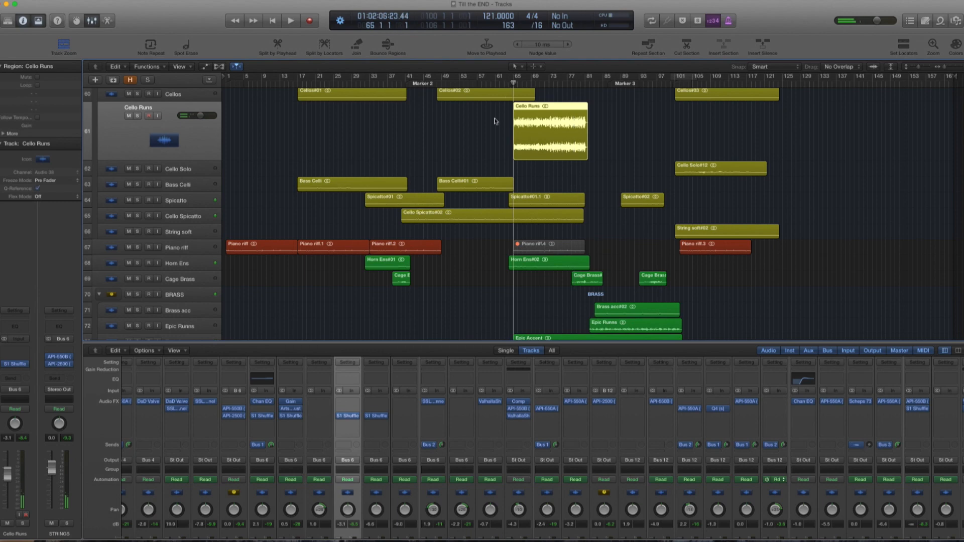
scroll(476, 169, "up", 6)
scroll(482, 188, "down", 9)
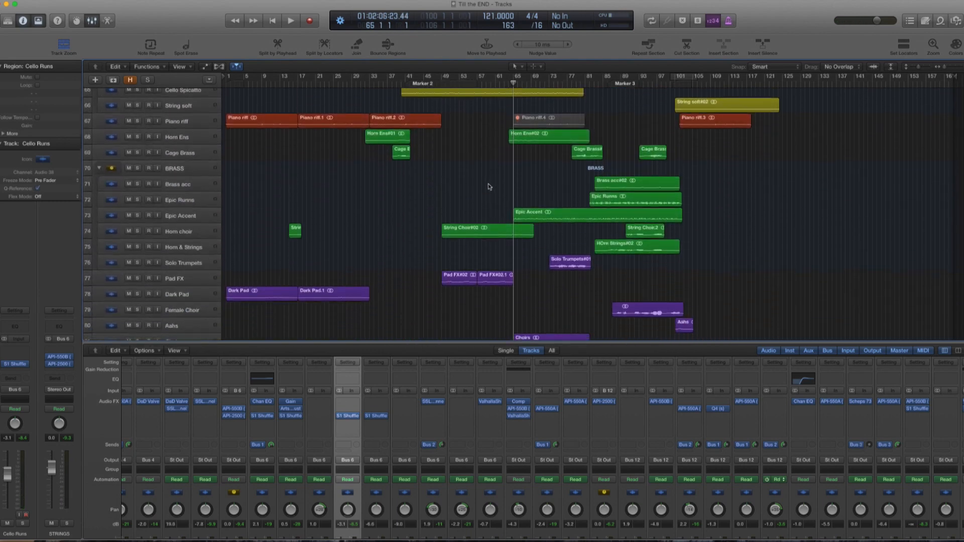
- Solo the Steel Dbl track and play from near the start of the Stteel Gtr#03 region
key("space")
scroll(486, 206, "down", 4)
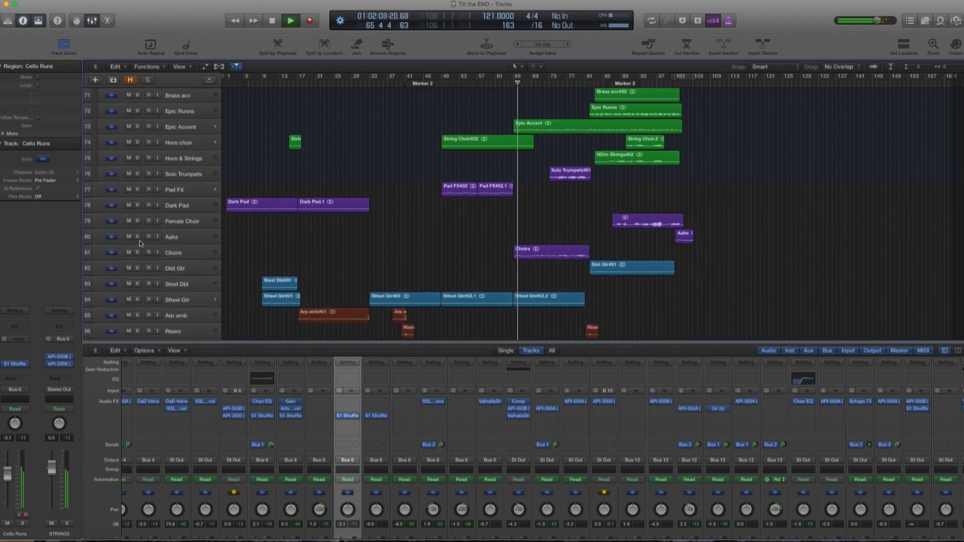
scroll(324, 254, "down", 3)
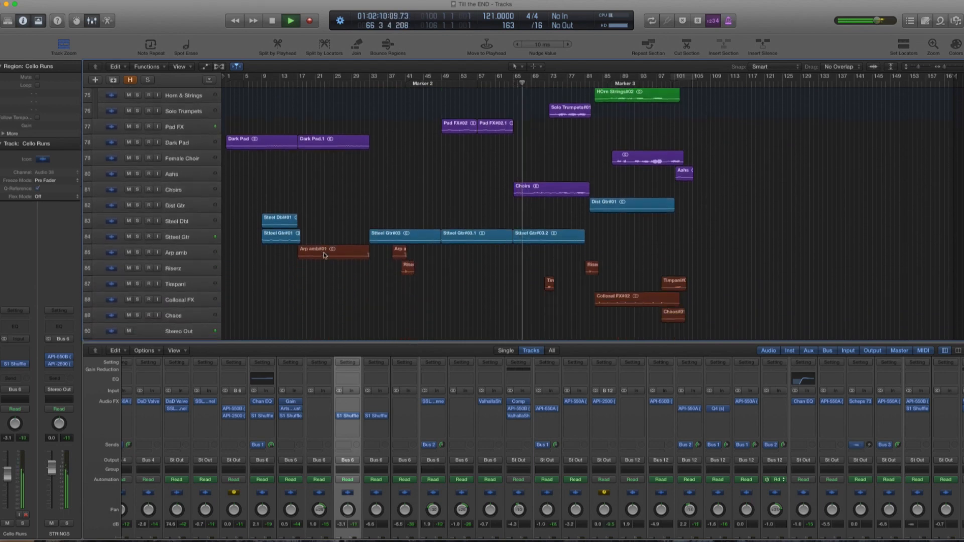
scroll(323, 255, "down", 1)
left_click(137, 209)
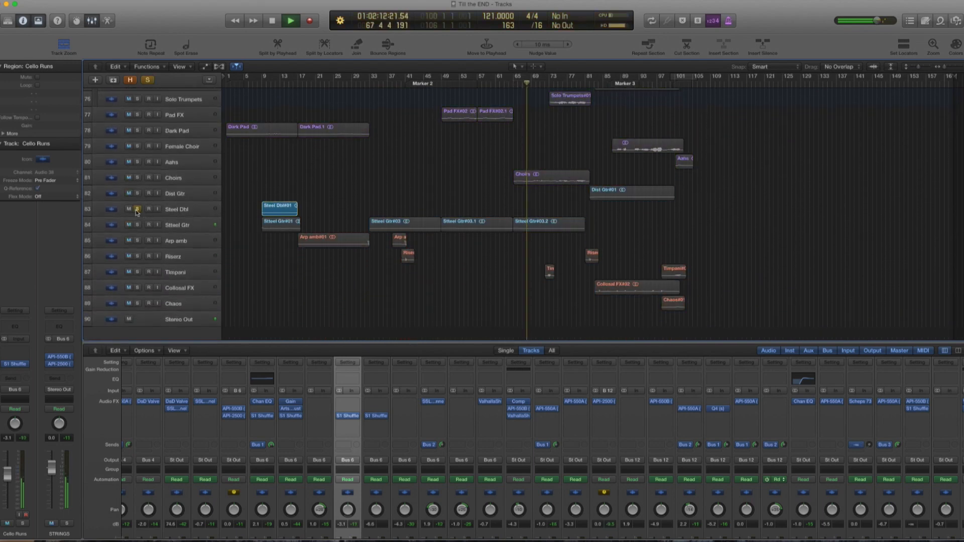
key("space")
left_click(384, 79)
key("space")
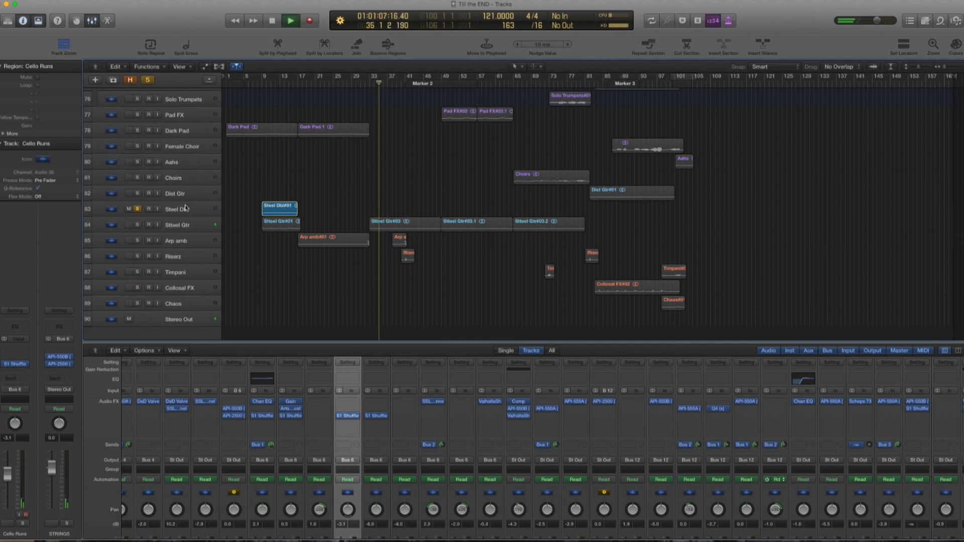
- Switch the solo from Steel Dbl to Stteel Gtr, and add Arp amb to hear both together
left_click(137, 225)
left_click(137, 210)
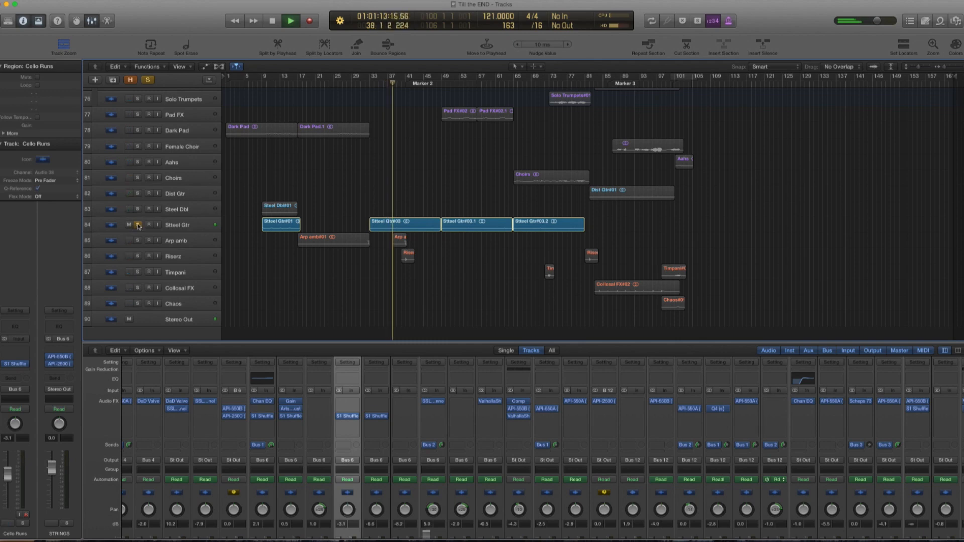
left_click(137, 241)
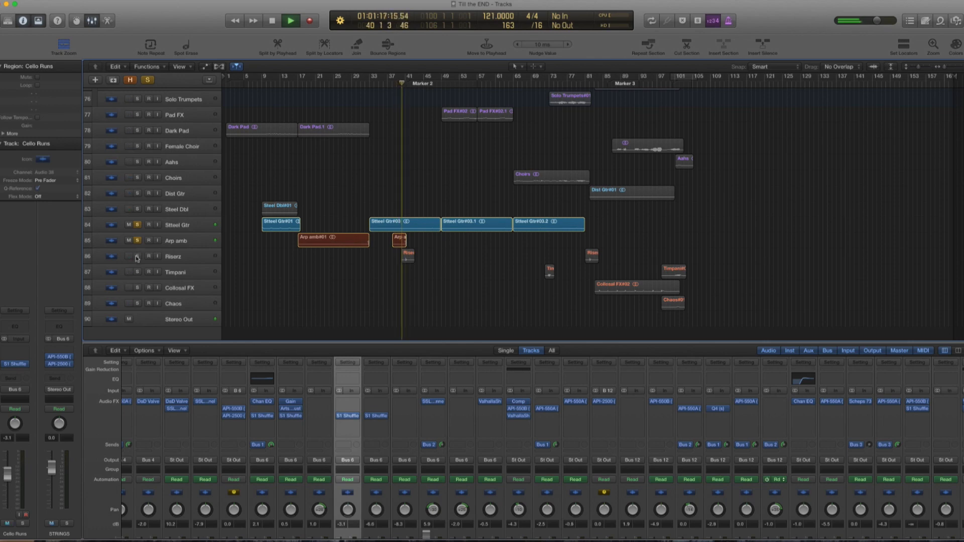
- Audition the Riserz track soloed together with Stteel Gtr and Arp amb, and clear the solos
left_click(137, 256)
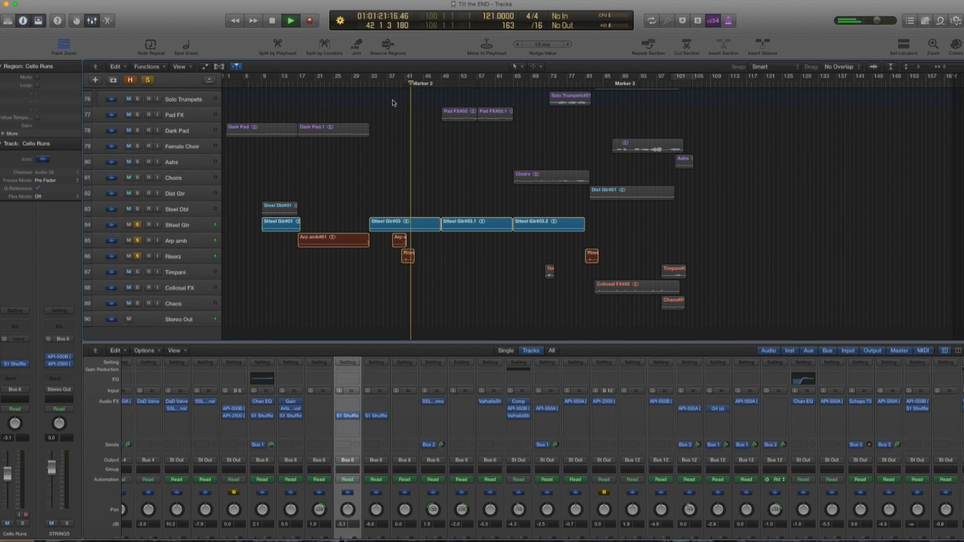
key("space")
key("space")
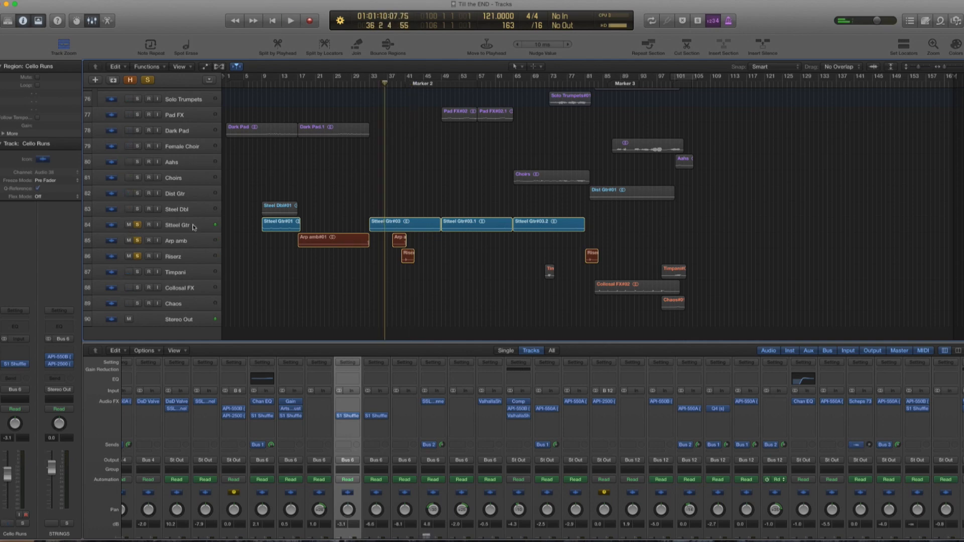
left_click(138, 226)
left_click(137, 241)
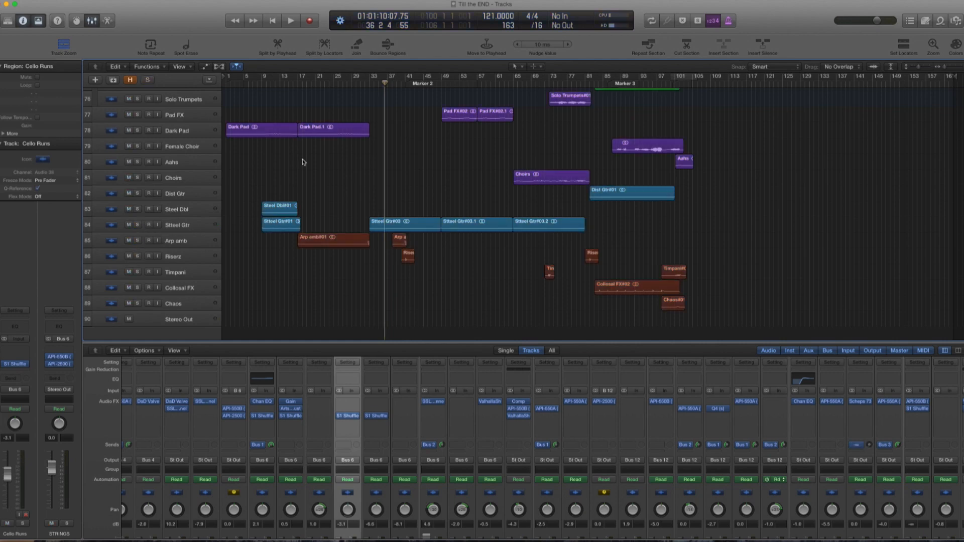
- Play the arrangement from bar 31 and compare the Stteel Gtr track soloed against the full mix
left_click(363, 78)
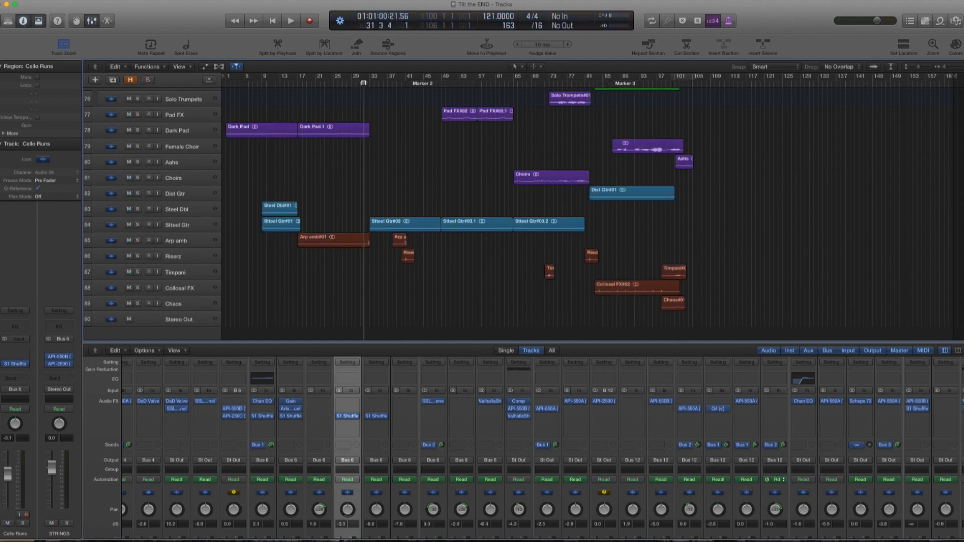
key("space")
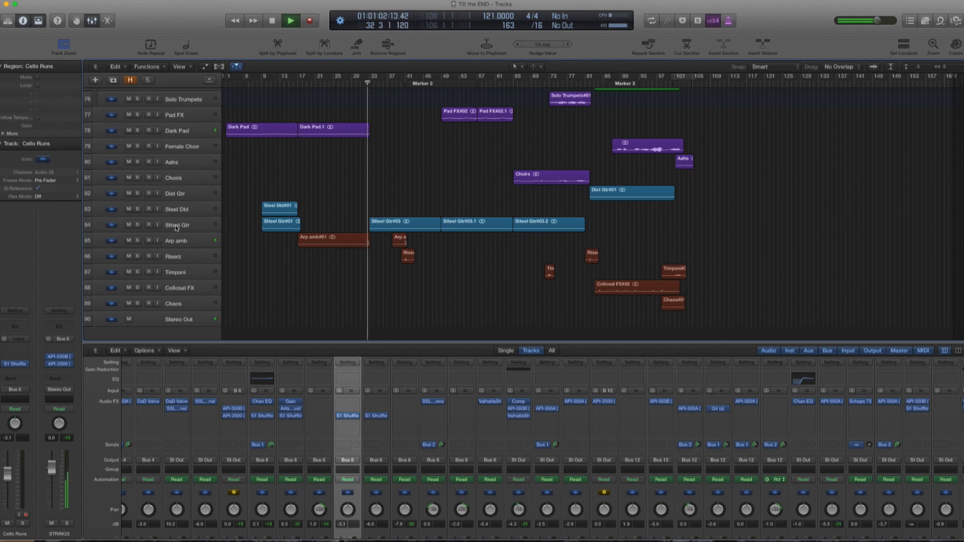
left_click(138, 226)
left_click(138, 226)
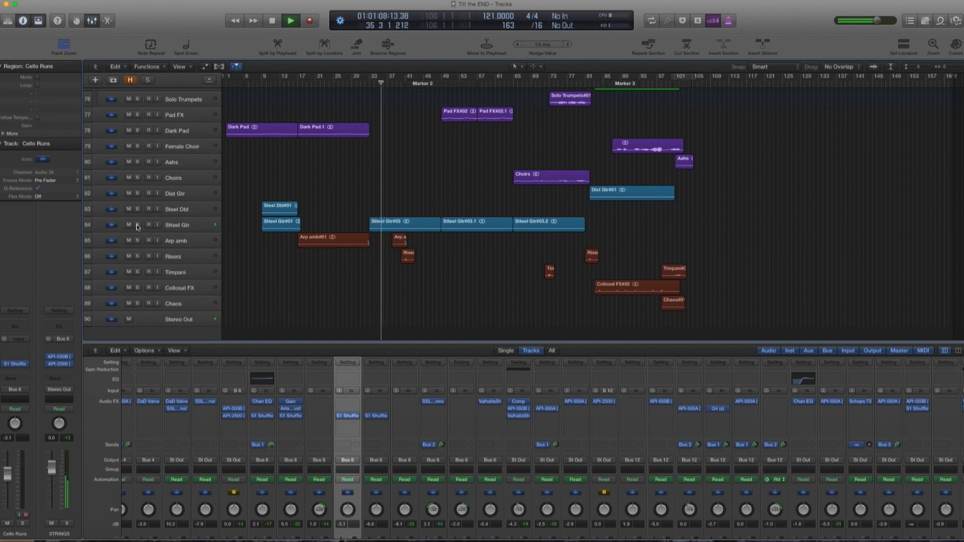
left_click(138, 226)
left_click(137, 226)
- Toggle the mute of the Stteel Gtr track during playback to compare the mix with and without it
left_click(130, 226)
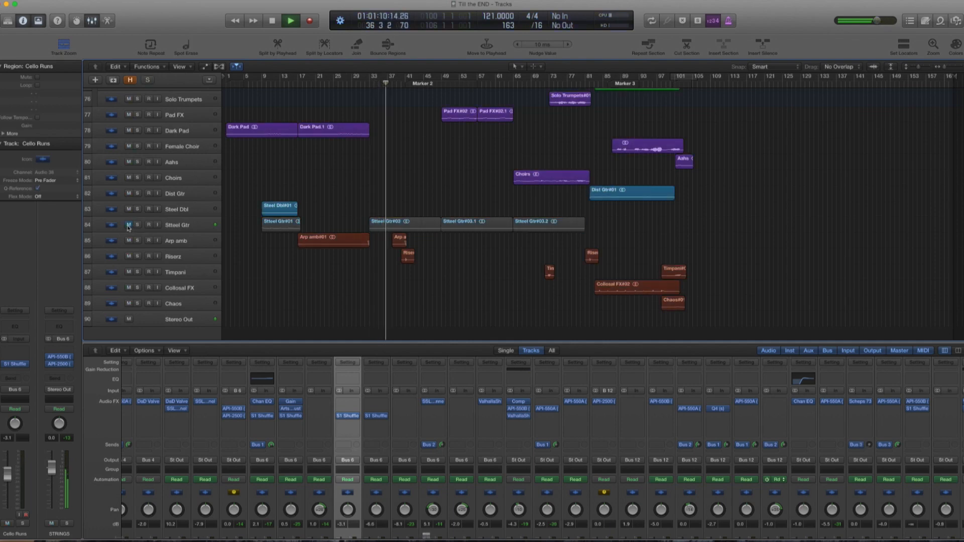
left_click(129, 226)
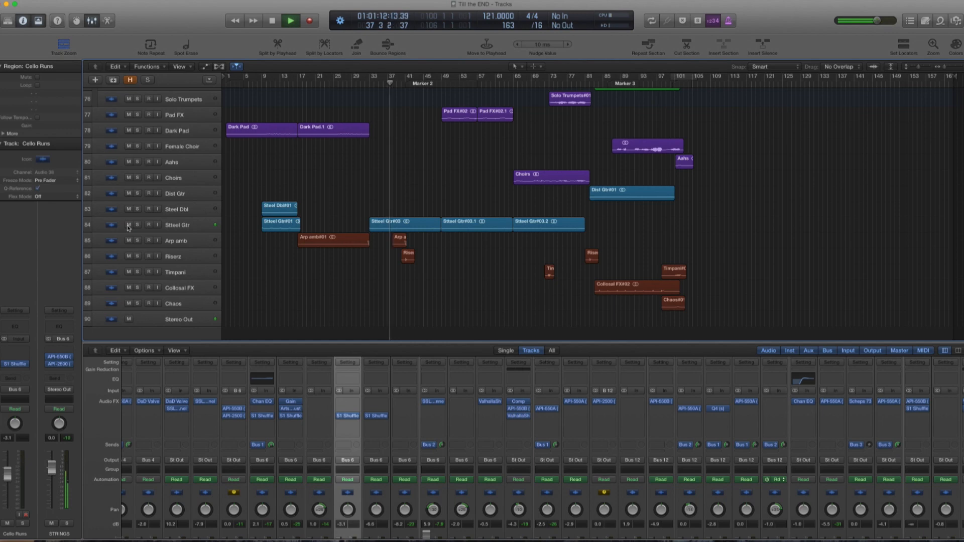
key("space")
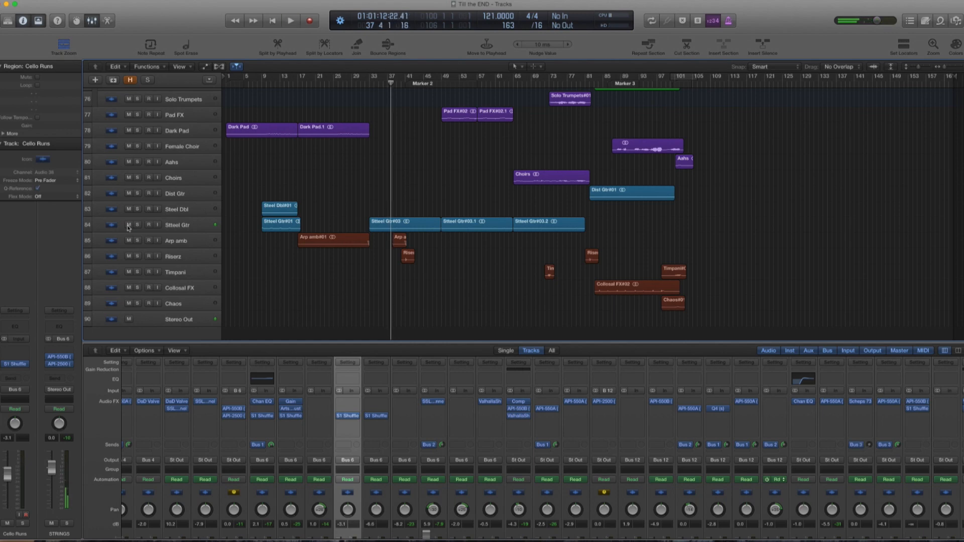
key("space")
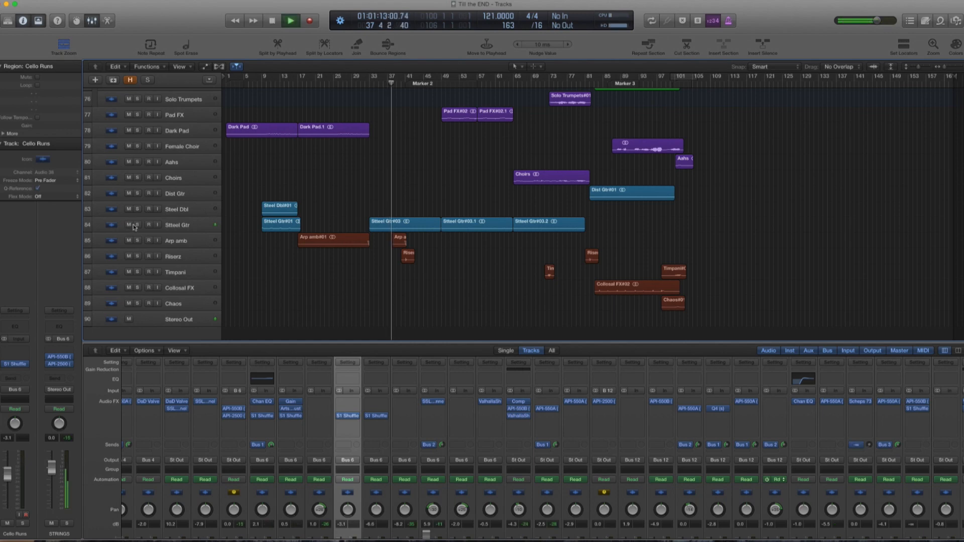
left_click(129, 225)
left_click(129, 226)
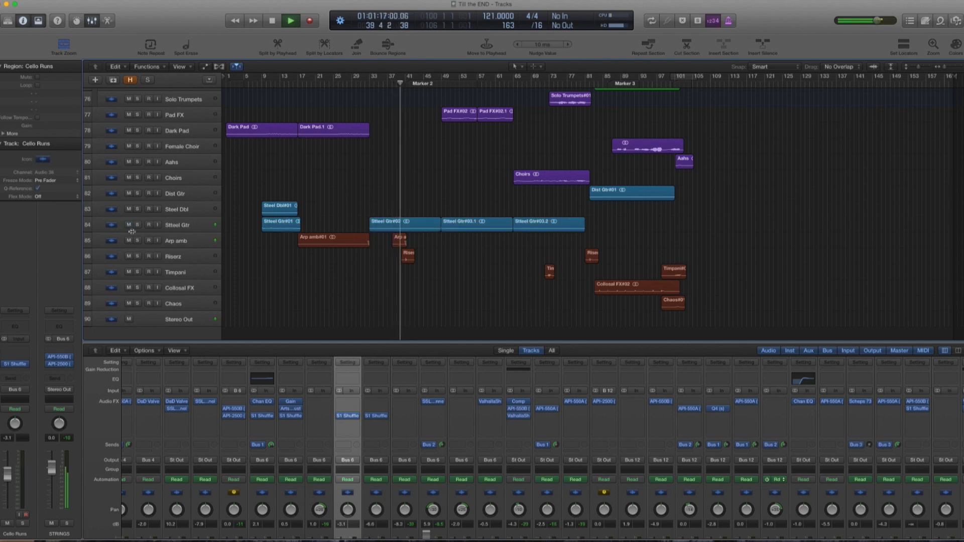
- Audition the Riserz track soloed around bar 41, add Arp amb to the solo, and clear both solos
left_click(137, 257)
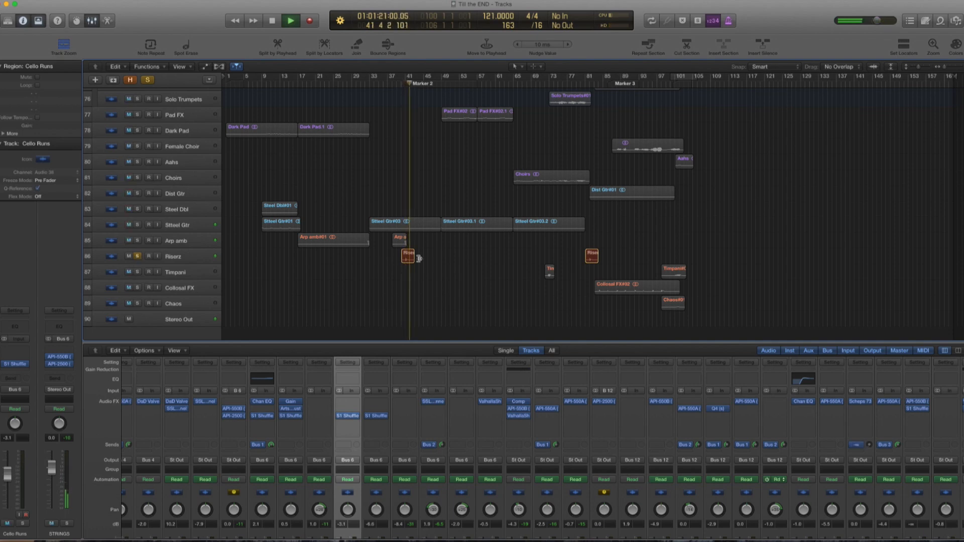
key("space")
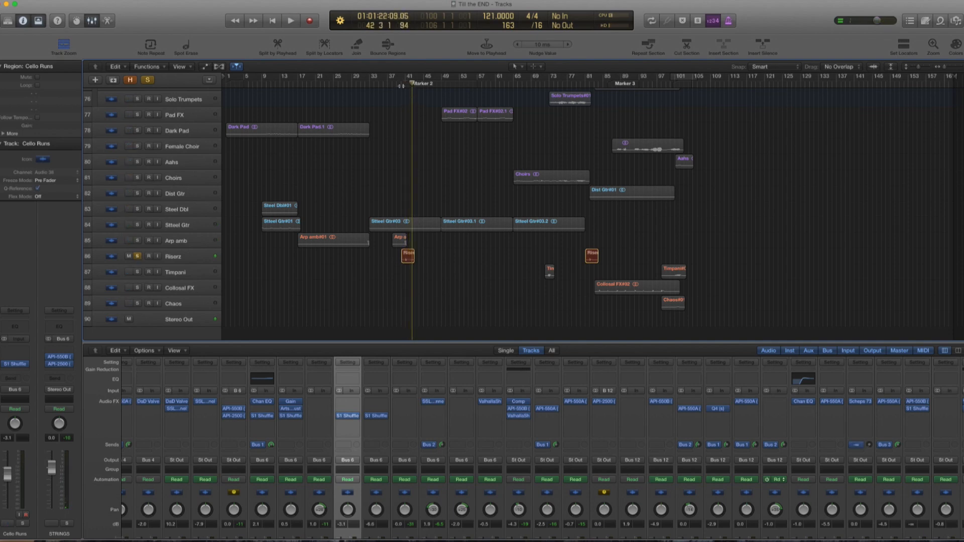
key("space")
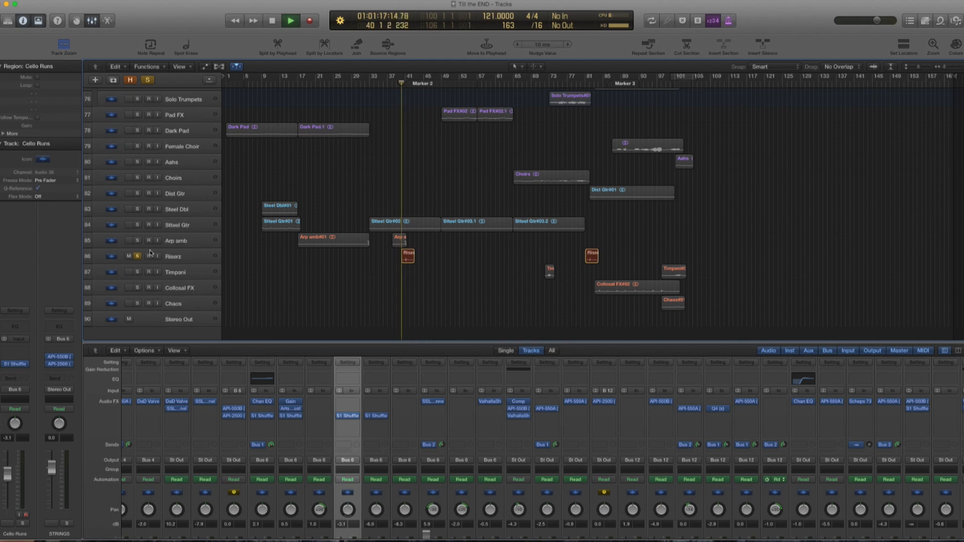
left_click(137, 242)
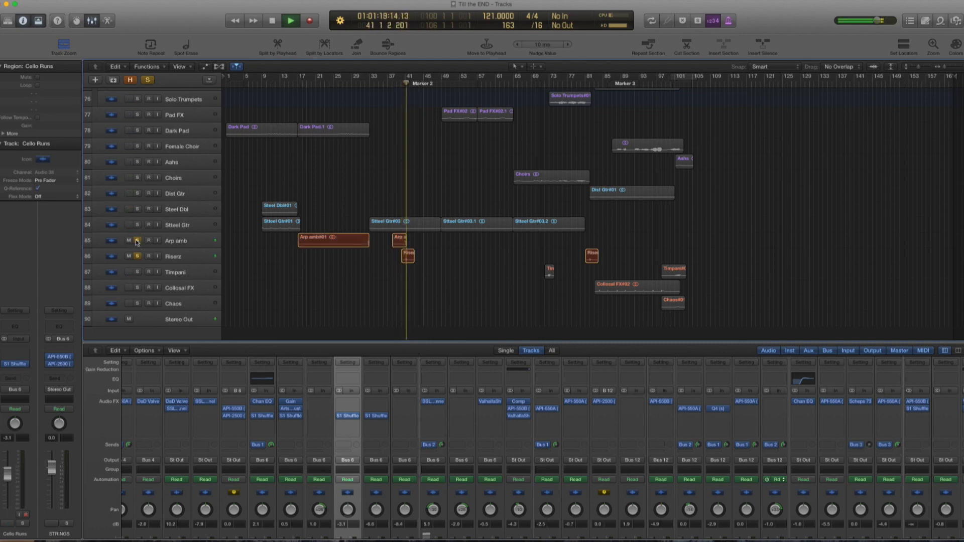
left_click(137, 241)
key("space")
left_click(138, 257)
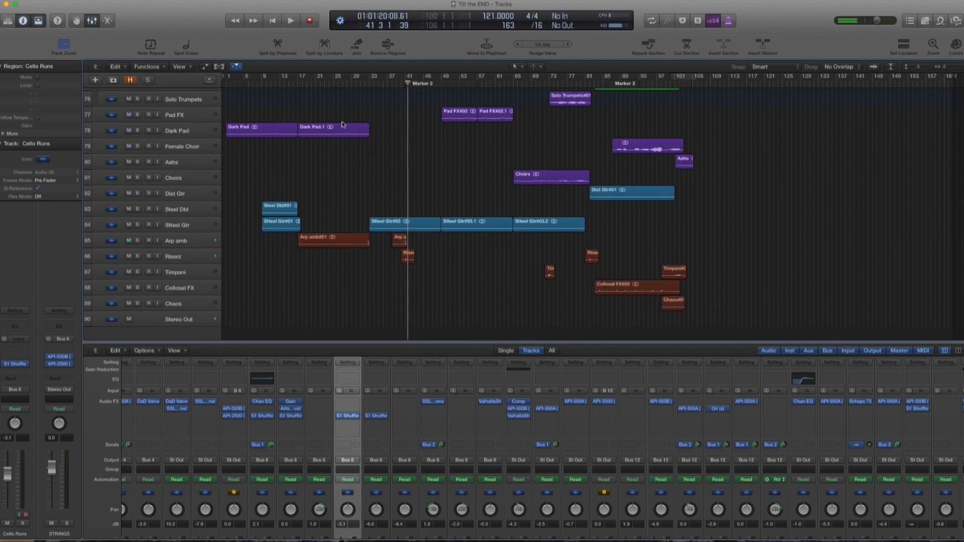
- Play the full mix from about bar 36 through Marker 2 while reviewing the string, brass and pad tracks
left_click(384, 77)
key("space")
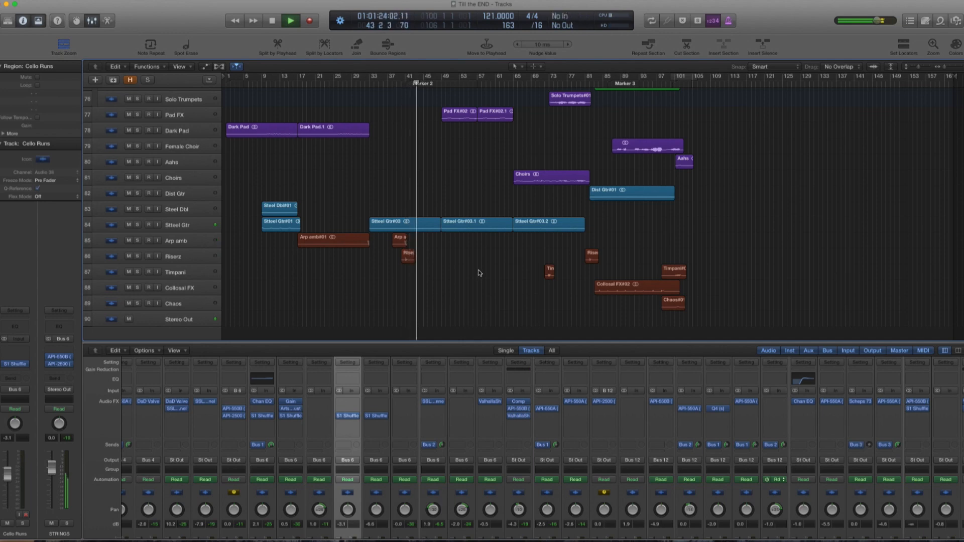
scroll(480, 273, "up", 10)
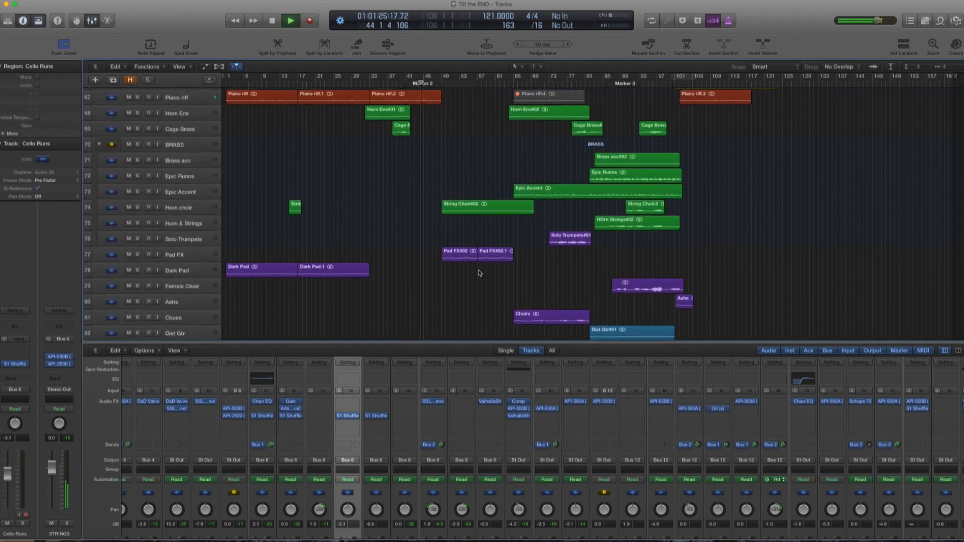
scroll(479, 270, "up", 5)
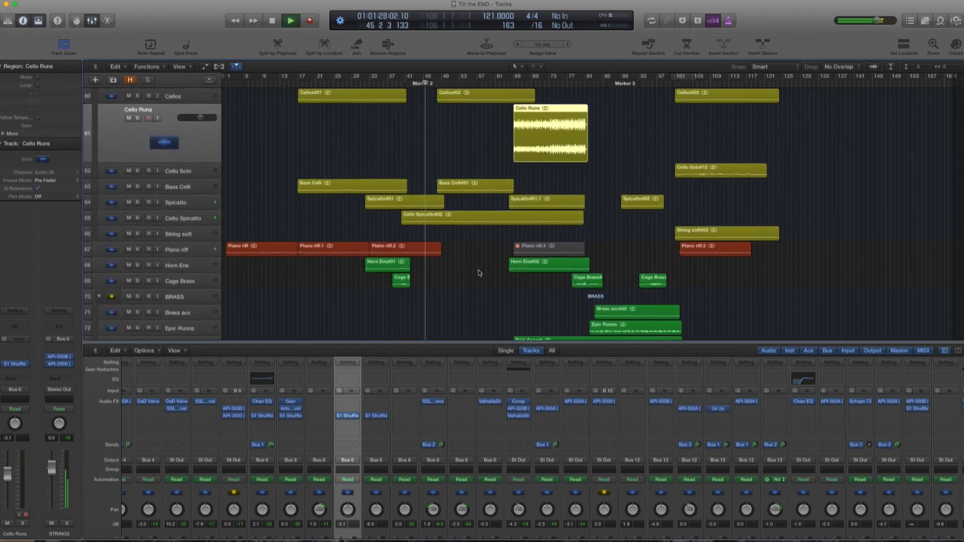
scroll(470, 279, "down", 10)
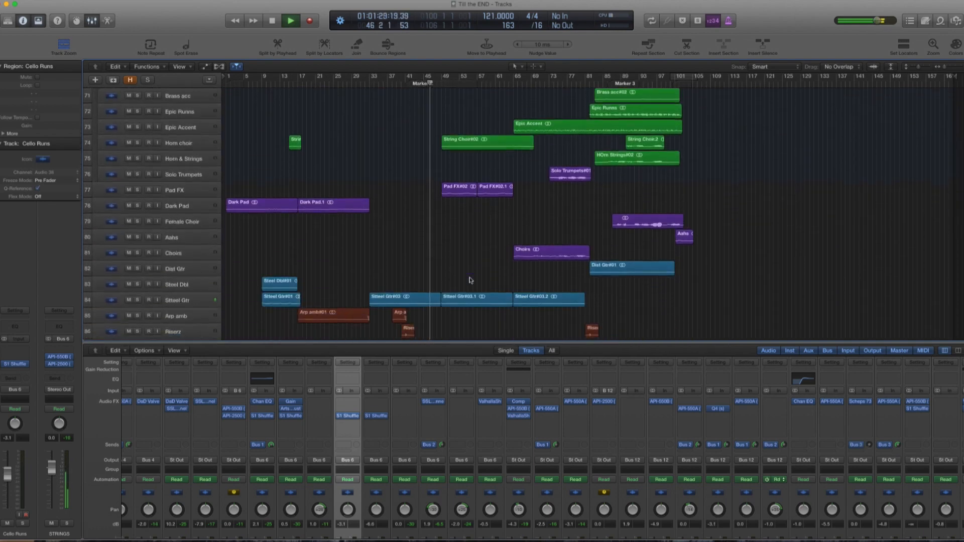
key("space")
- Play from bar 66 and audition the Choirs track soloed before returning to the full mix
left_click(519, 82)
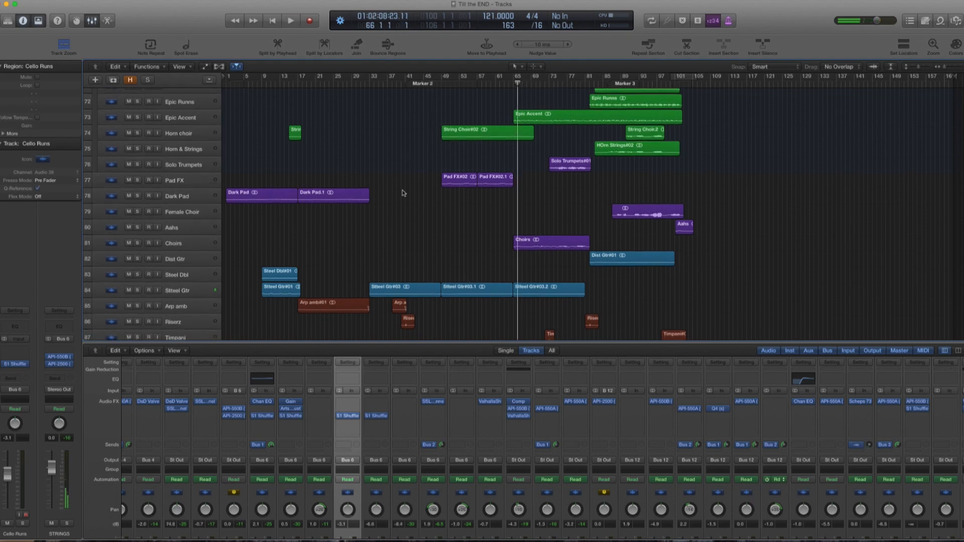
key("space")
left_click(139, 245)
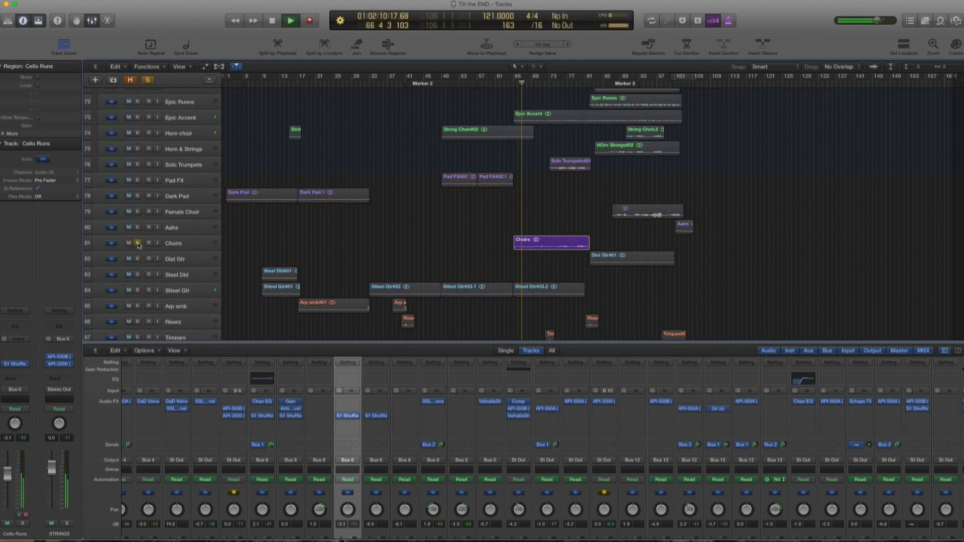
left_click(139, 244)
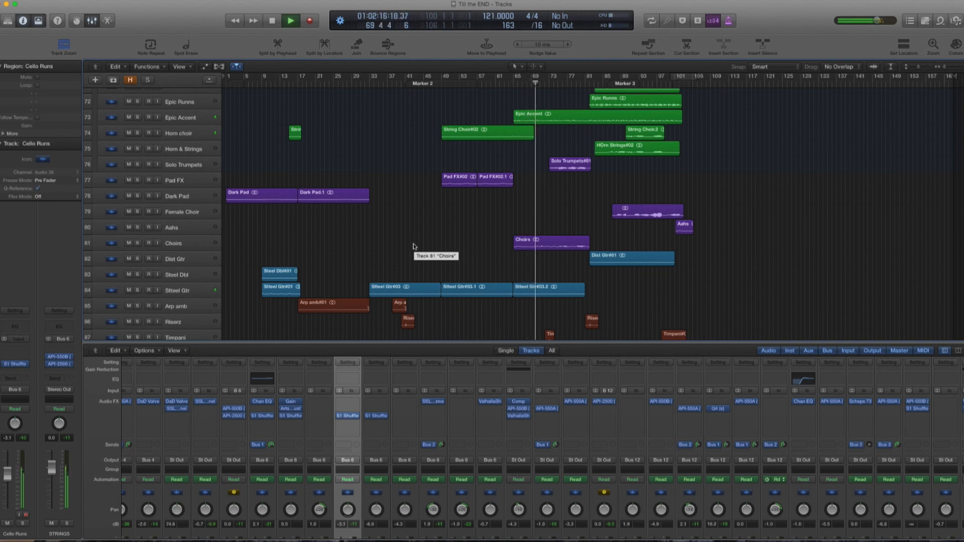
- Select the Choirs track during playback and listen to it soloed, then back in the full mix
scroll(388, 246, "down", 3)
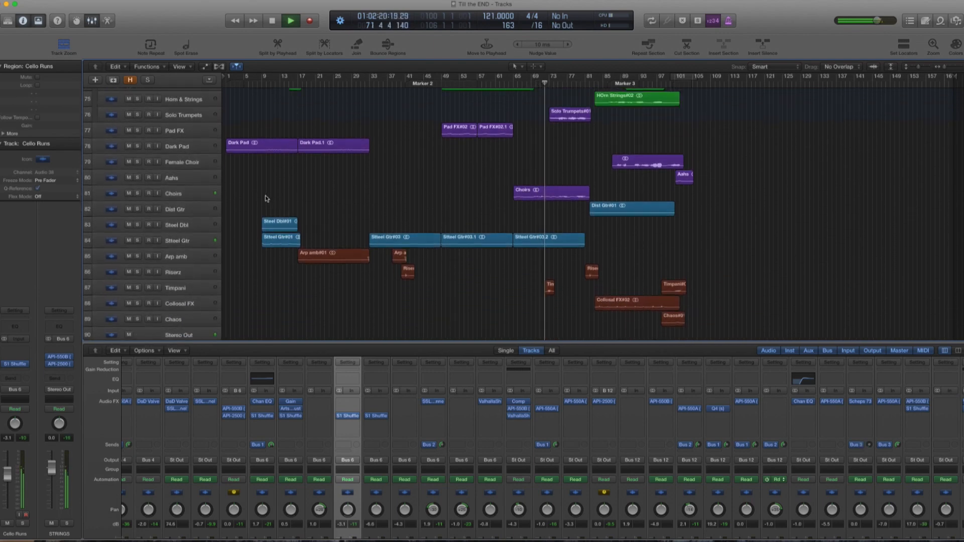
left_click(138, 194)
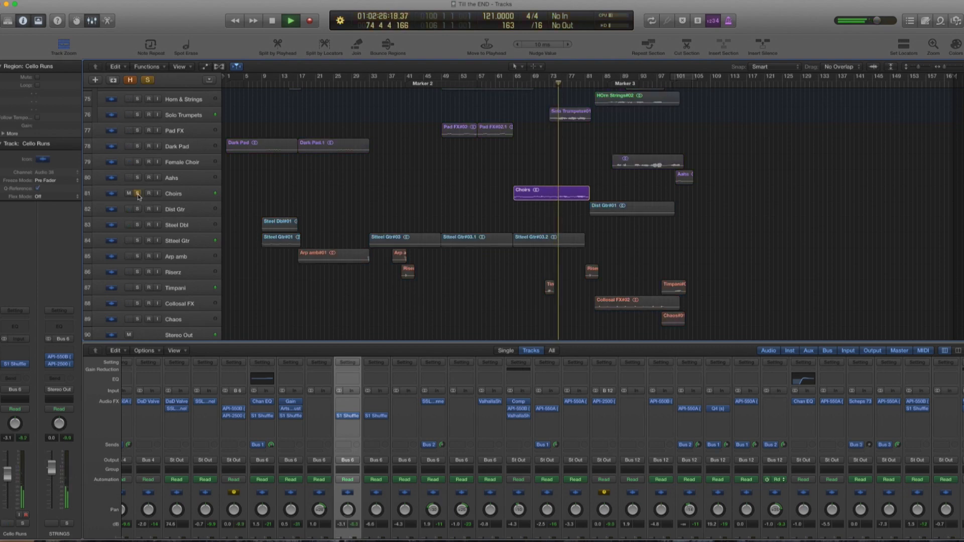
left_click(185, 197)
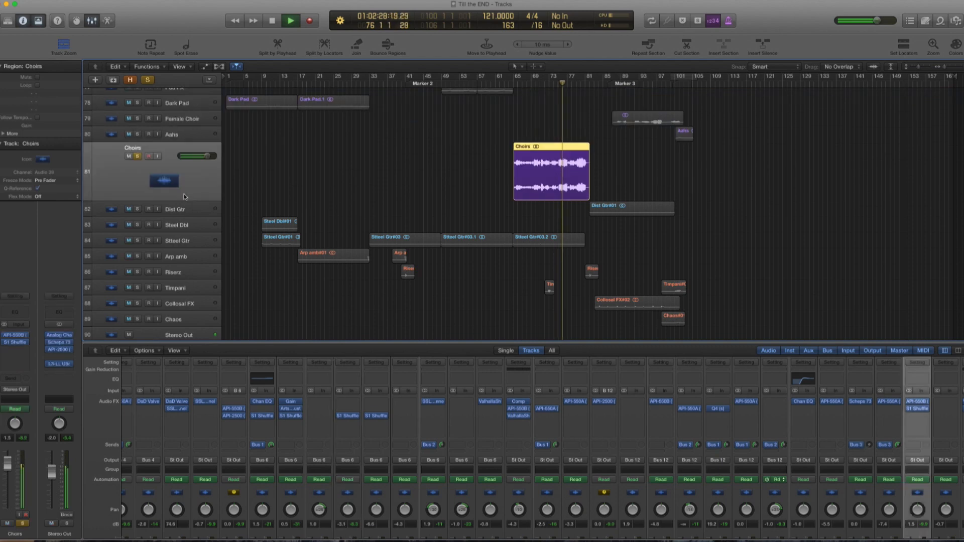
left_click(138, 156)
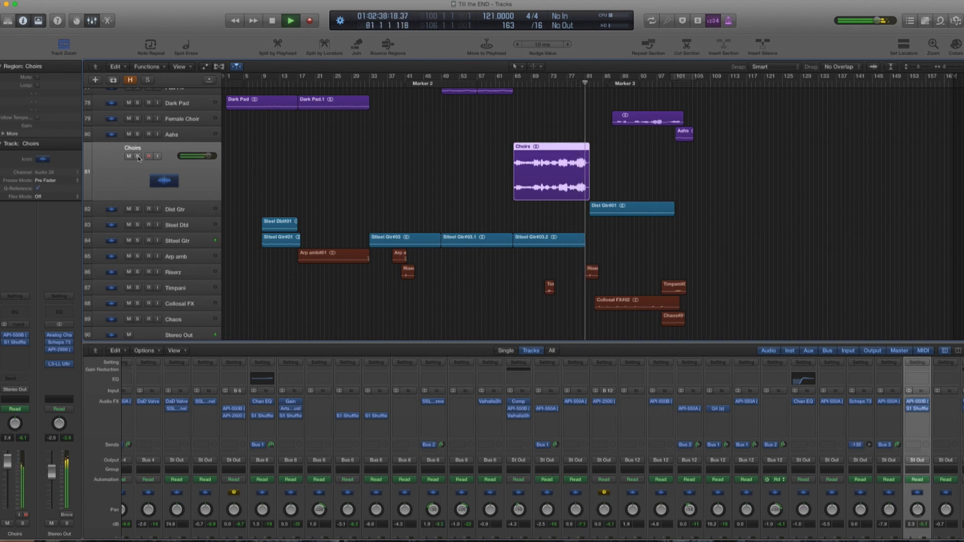
key("space")
- Place the playhead at bar 69, open the API-550B equalizer on the Choirs channel and move its window clear of the Choirs region
left_click(531, 81)
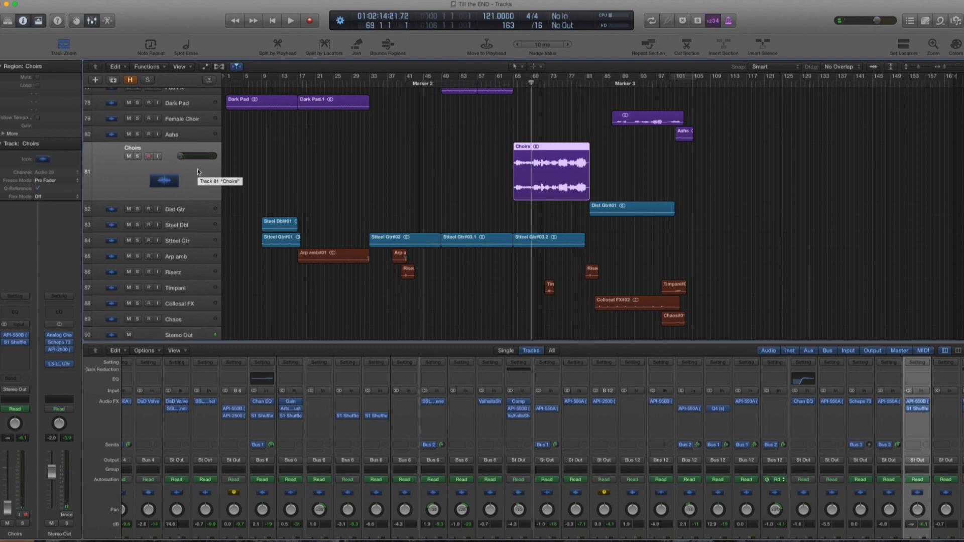
scroll(848, 431, "right", 3)
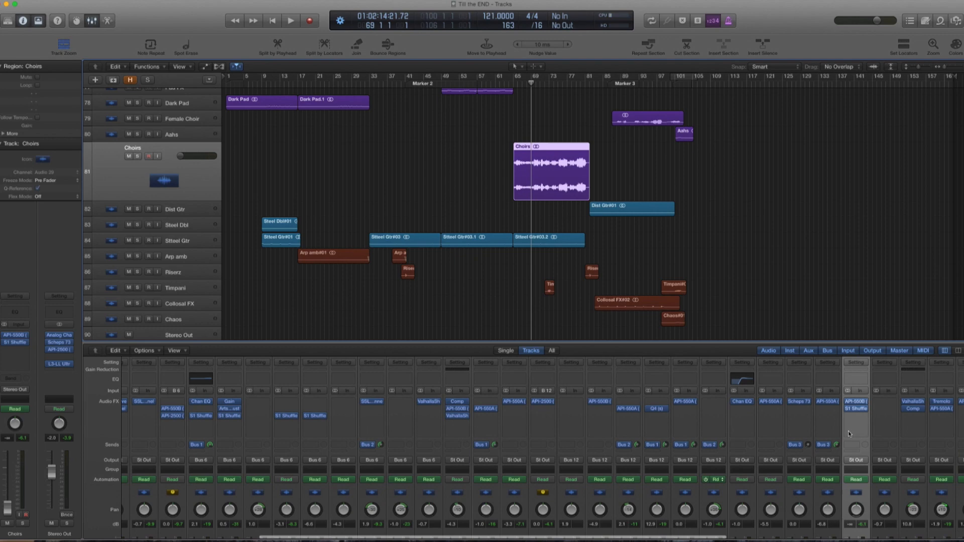
left_click(856, 404)
left_click_drag(411, 239, 890, 111)
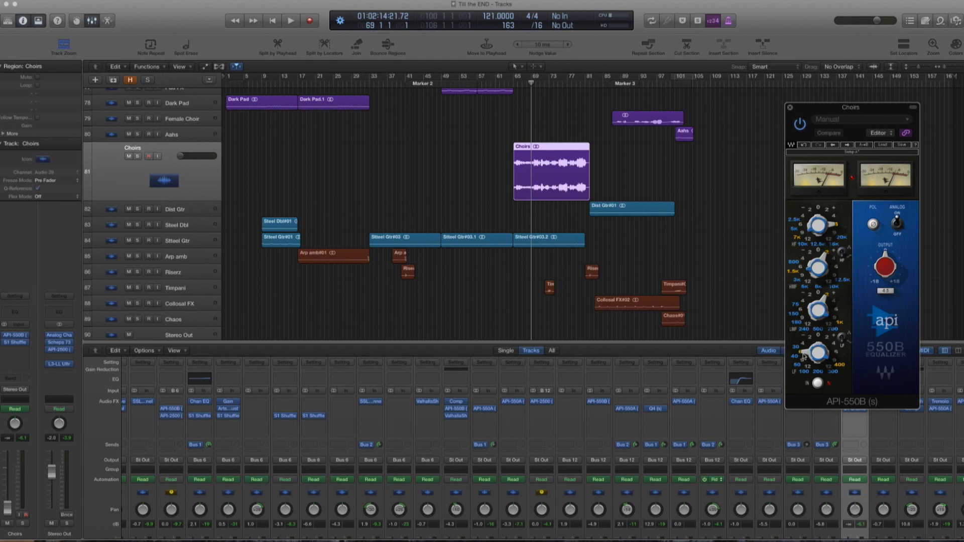
- Play from bar 69 and solo the Choirs track
key("space")
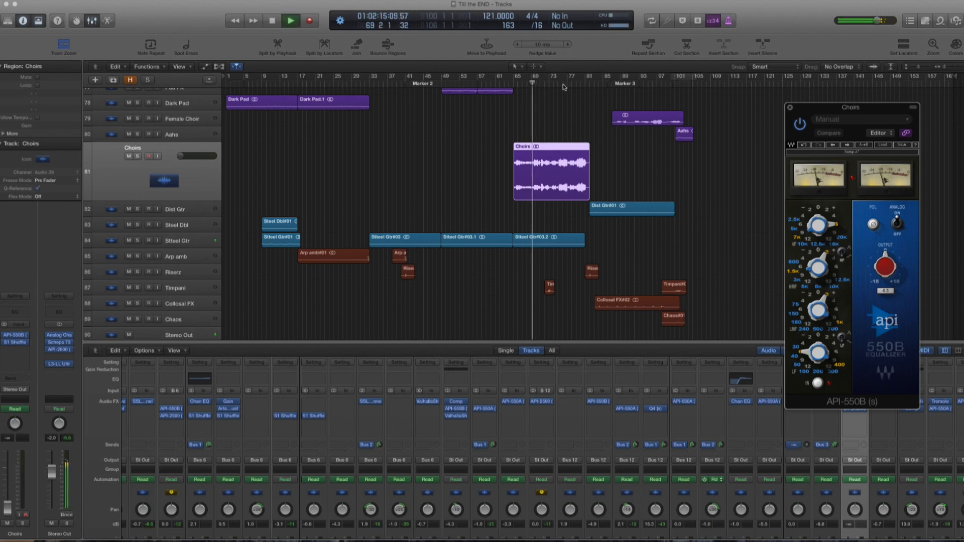
left_click(136, 156)
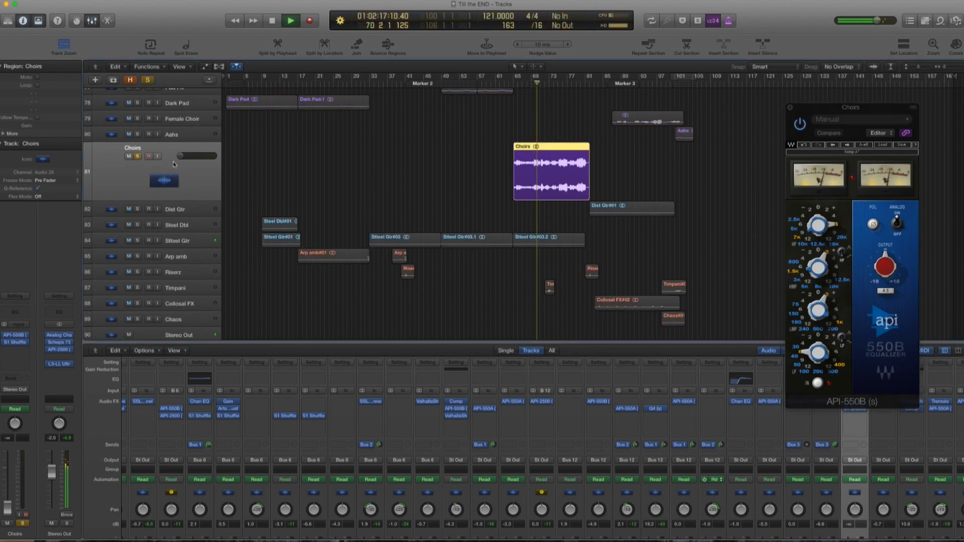
key("space")
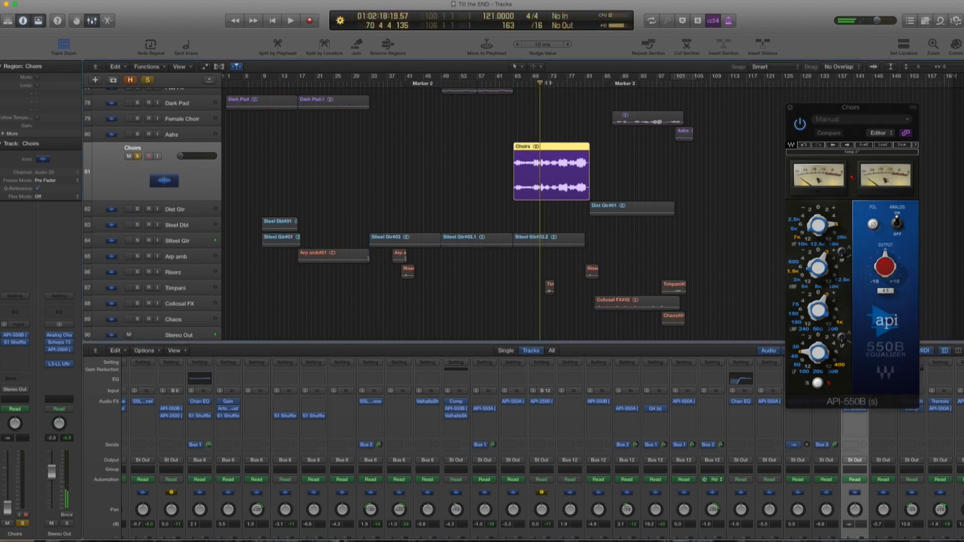
- Audition the soloed Choirs near bar 73 and set a nine-bar cycle range starting at bar 73
left_click(549, 80)
key("space")
key("space")
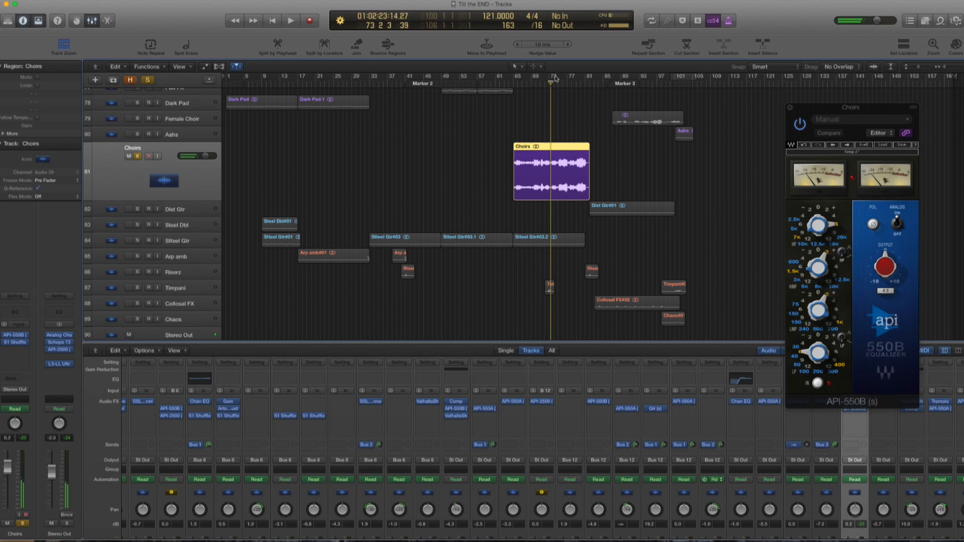
left_click_drag(555, 78, 606, 115)
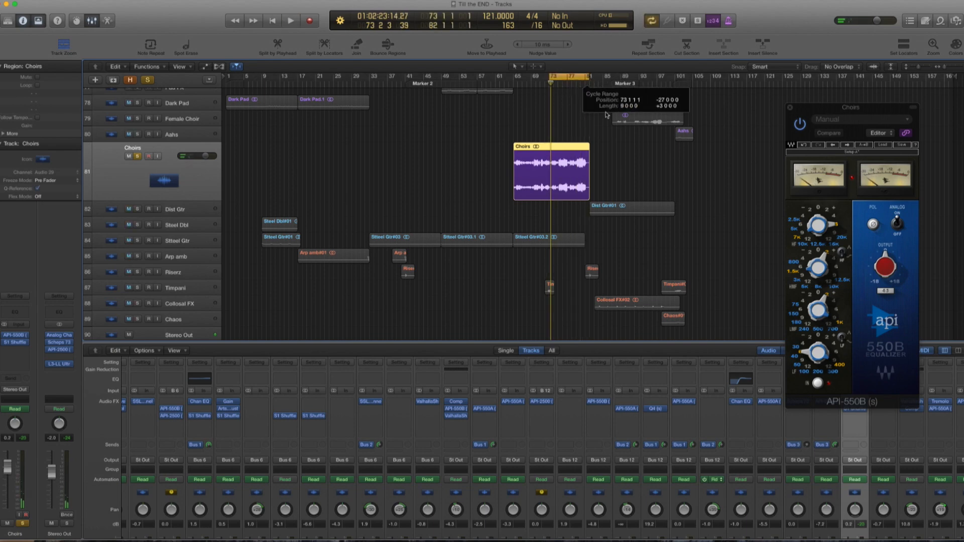
- Play the soloed Choirs cycle from bar 73 while toggling the API-550B bypass to compare the sound
key("space")
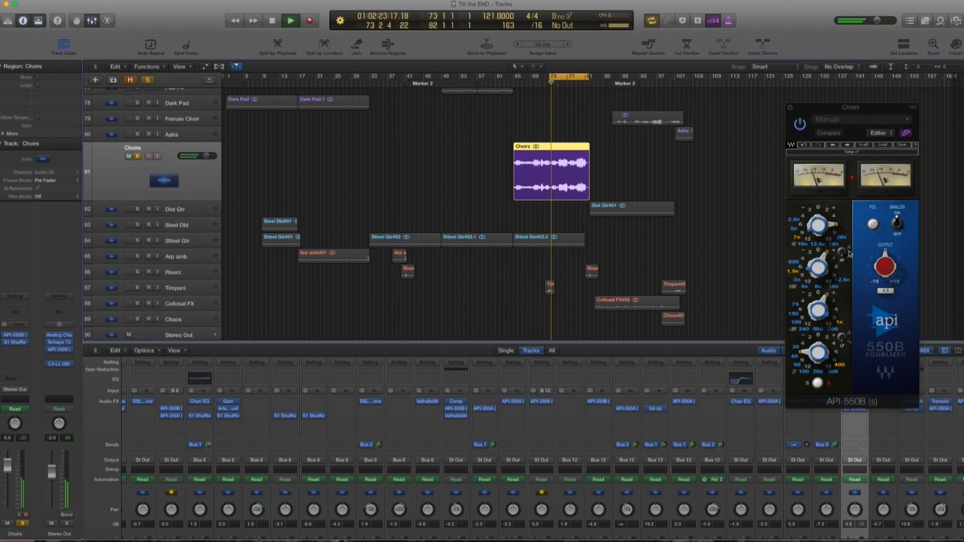
left_click(802, 124)
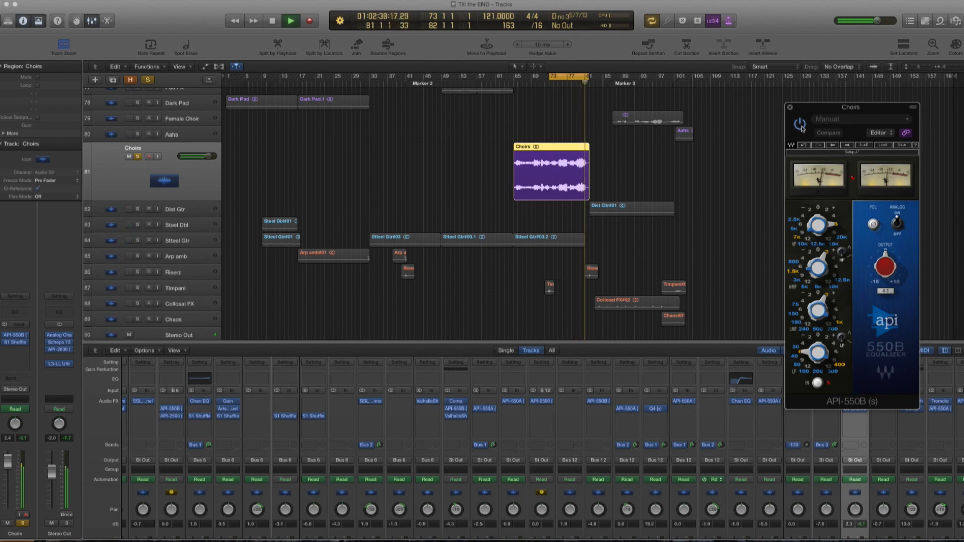
key("space")
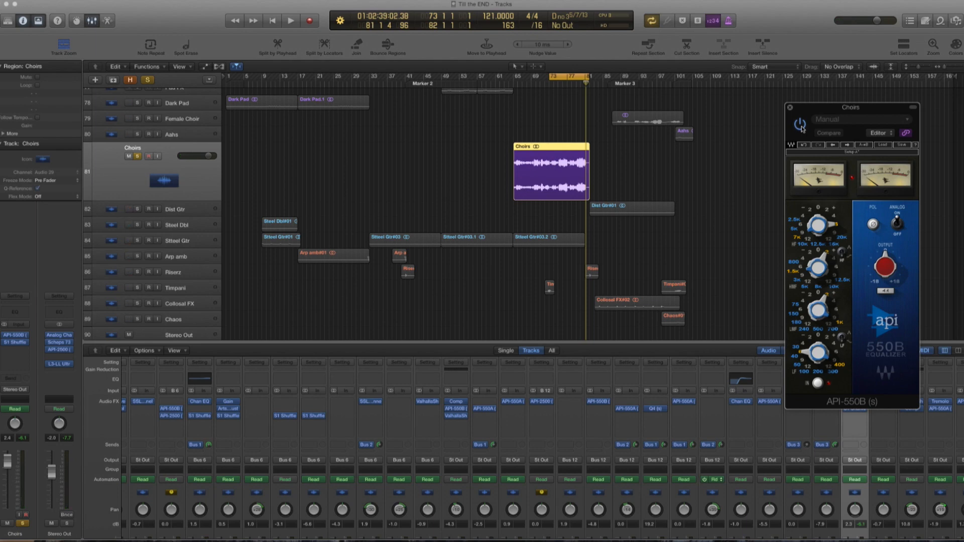
- Unsolo Choirs and compare its API-550B in the full mix from bar 74, ending with cycle mode off and the equalizer closed
left_click(554, 87)
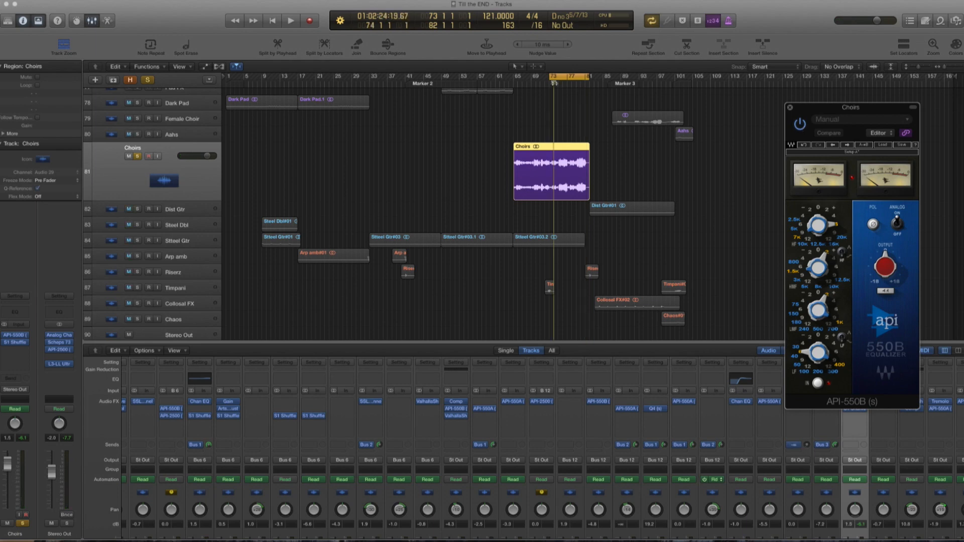
left_click(137, 156)
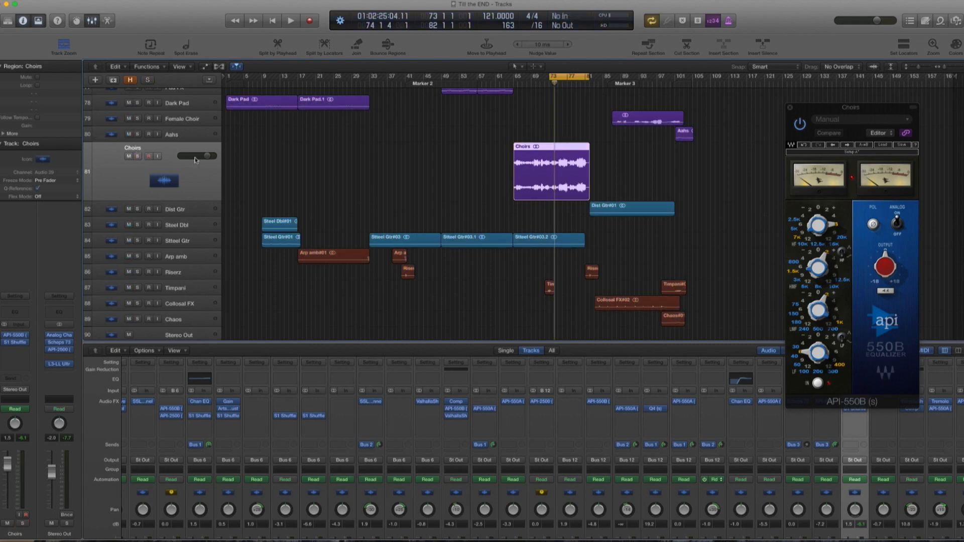
left_click(800, 123)
key("space")
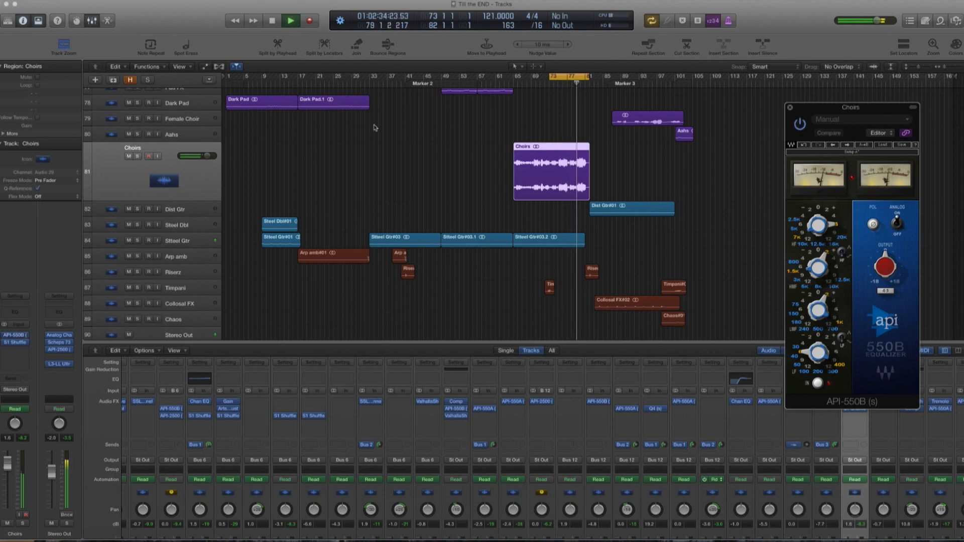
key("c")
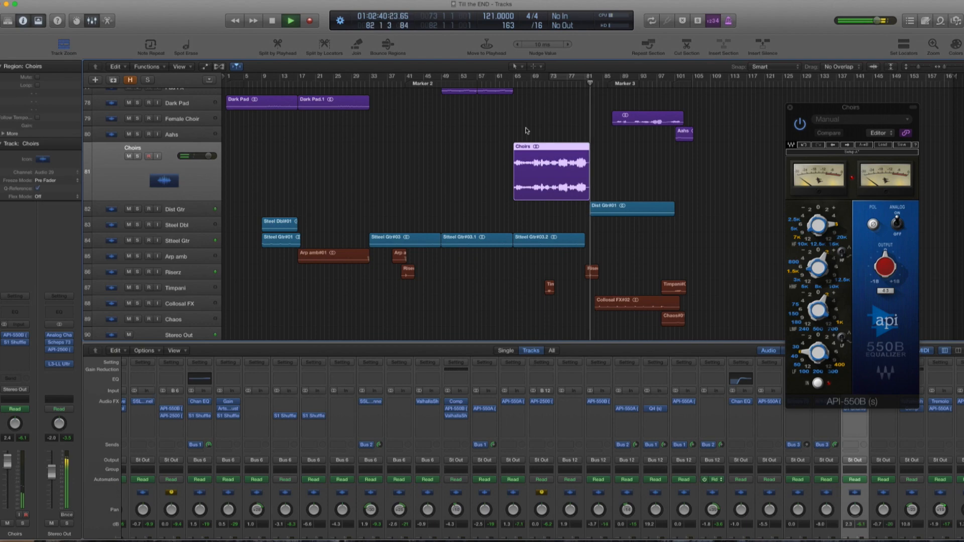
left_click(789, 107)
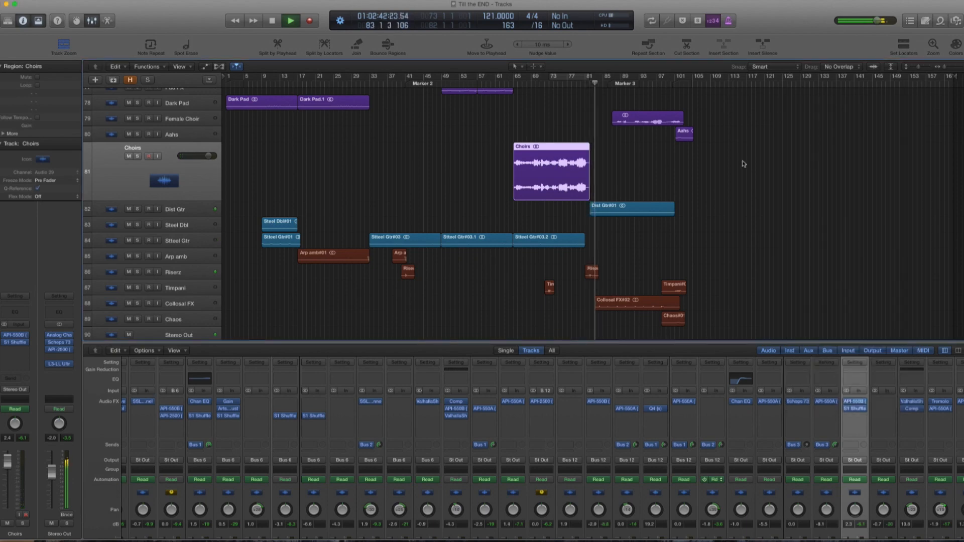
- Solo the Epic Runns track in the brass group and play it from bar 83
scroll(438, 240, "up", 8)
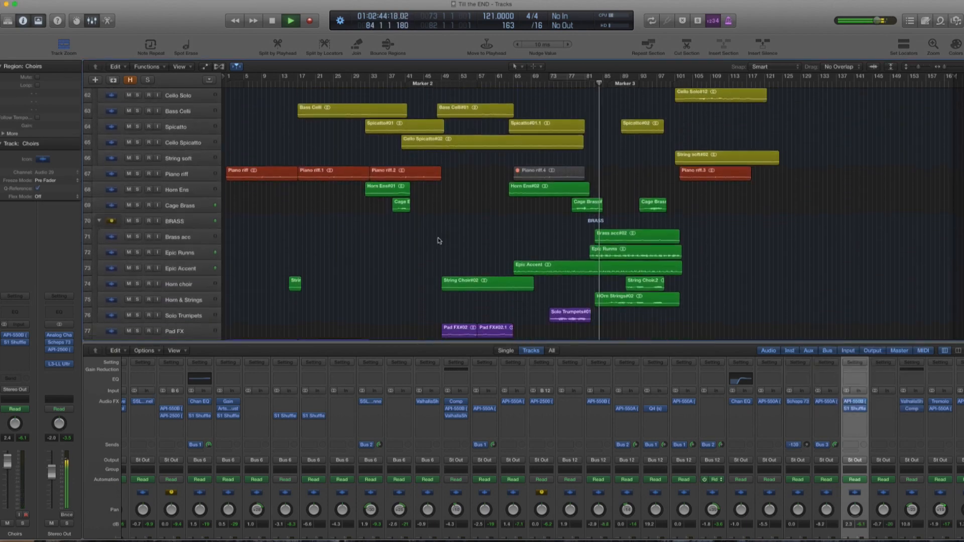
left_click(138, 253)
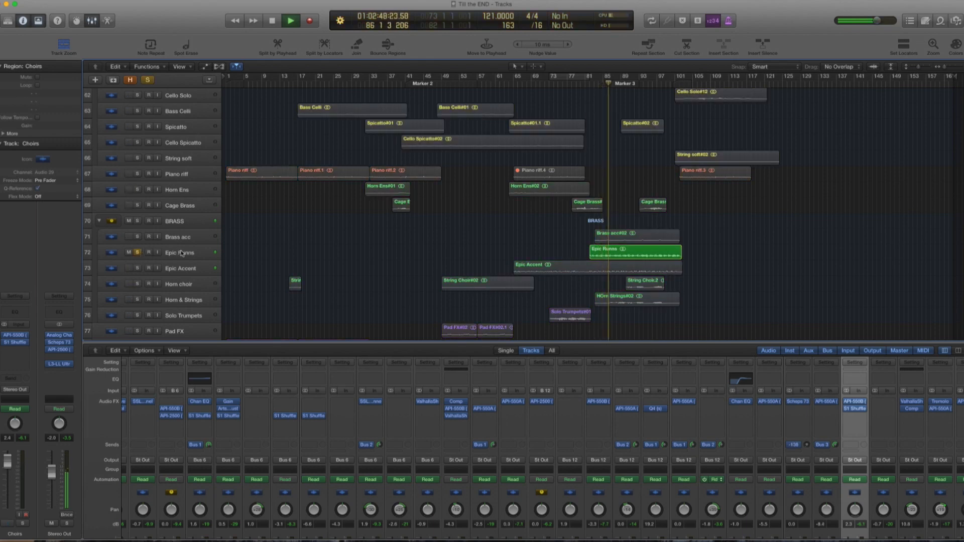
key("space")
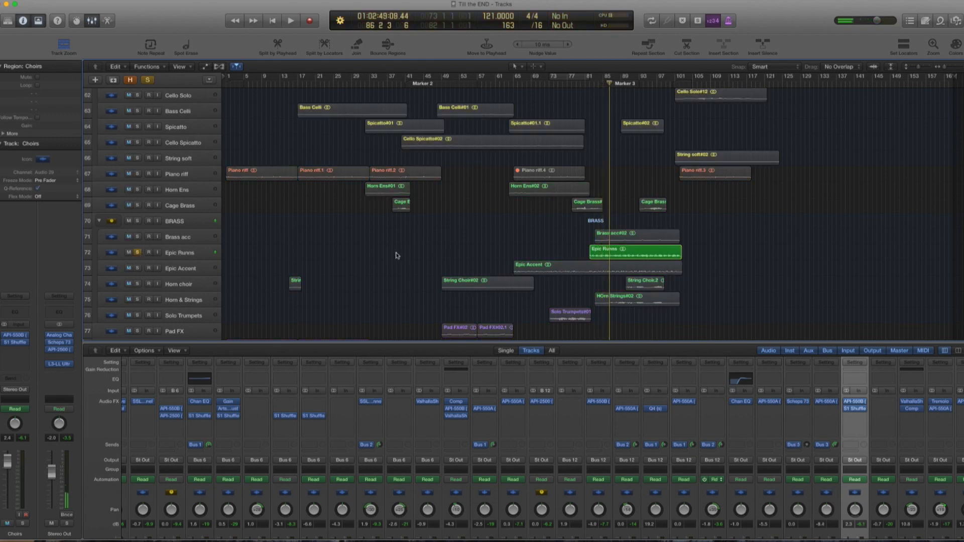
right_click(595, 85)
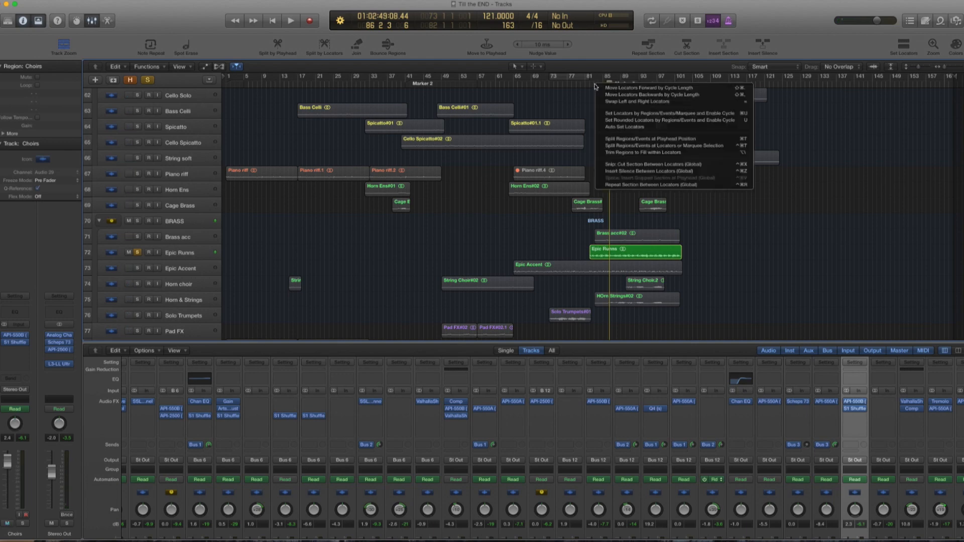
key("Escape")
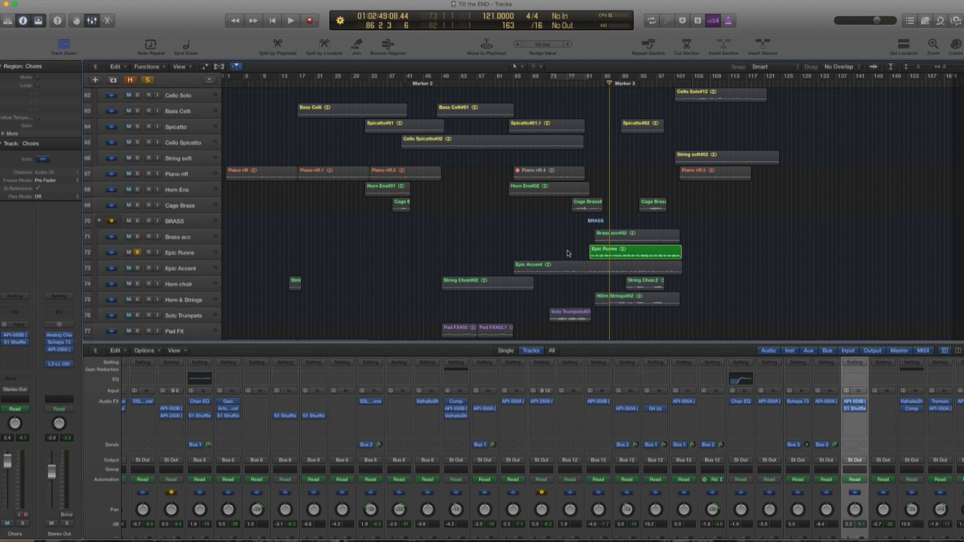
left_click(595, 83)
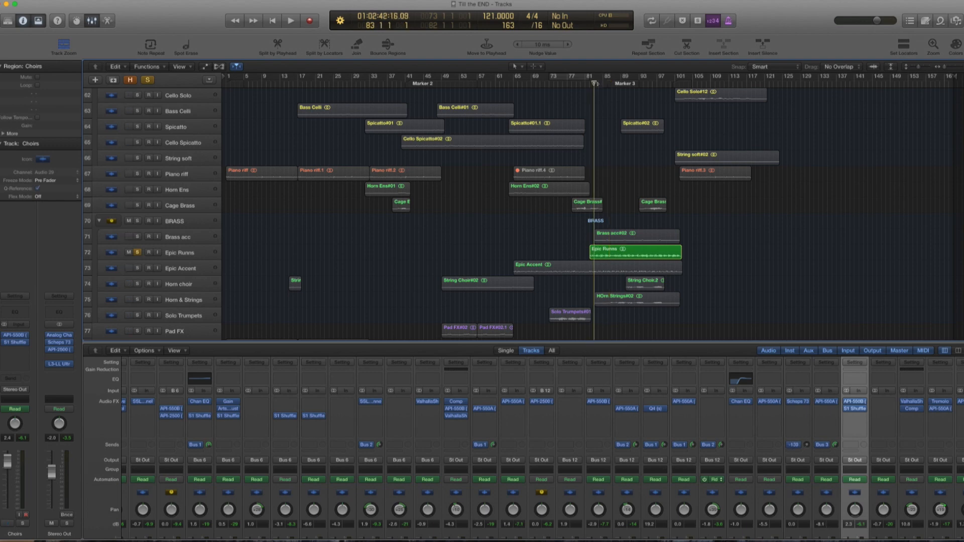
key("space")
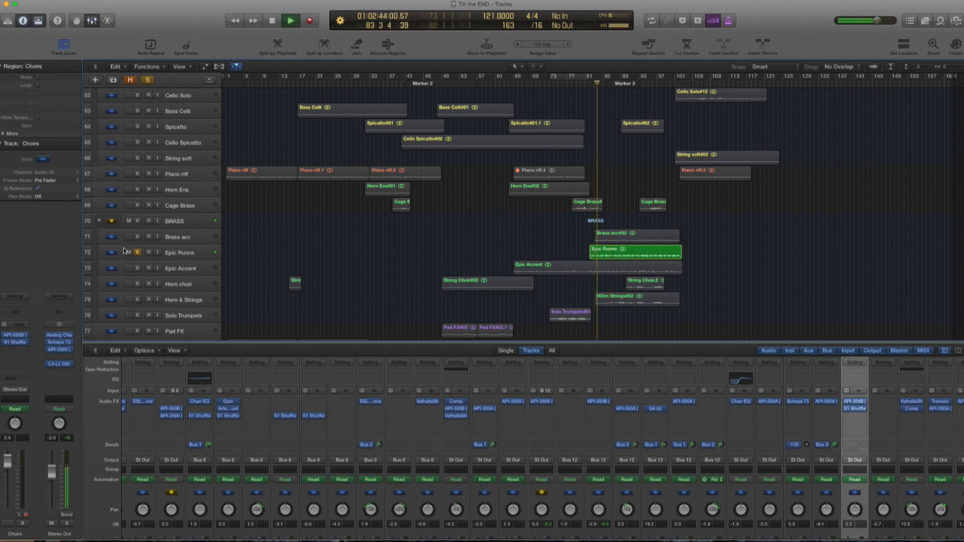
- Open the API-550B equalizer on the Epic Runns channel, move its window clear of the region and resume playback
left_click(143, 253)
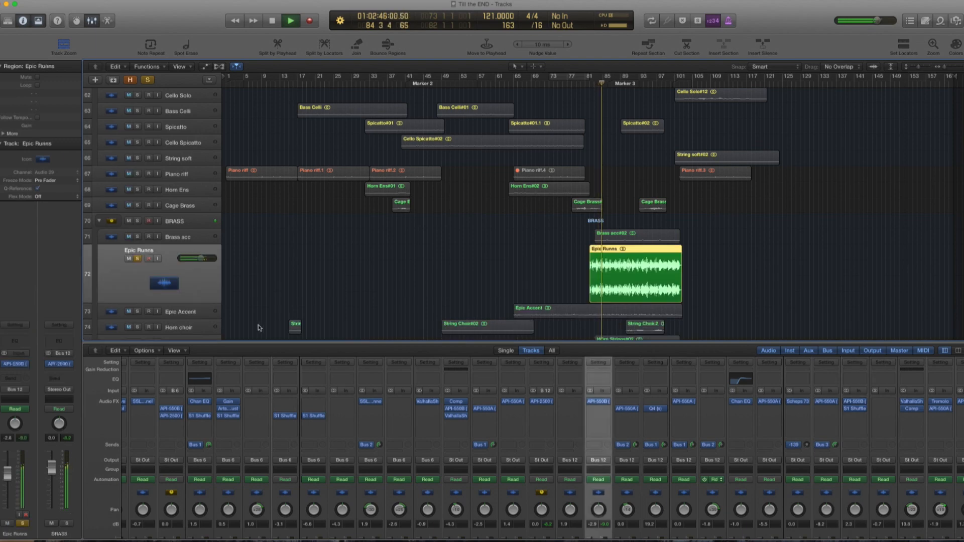
left_click(14, 365)
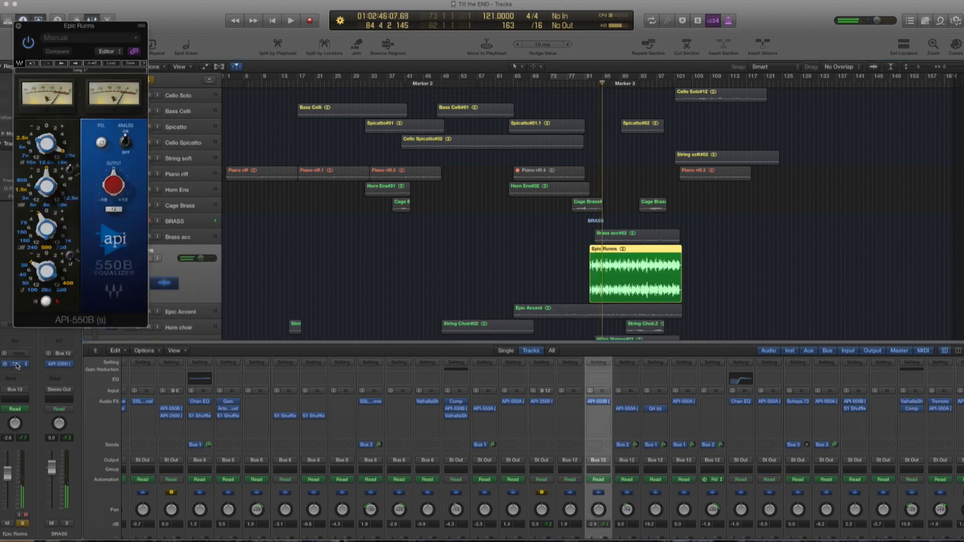
left_click_drag(90, 27, 838, 128)
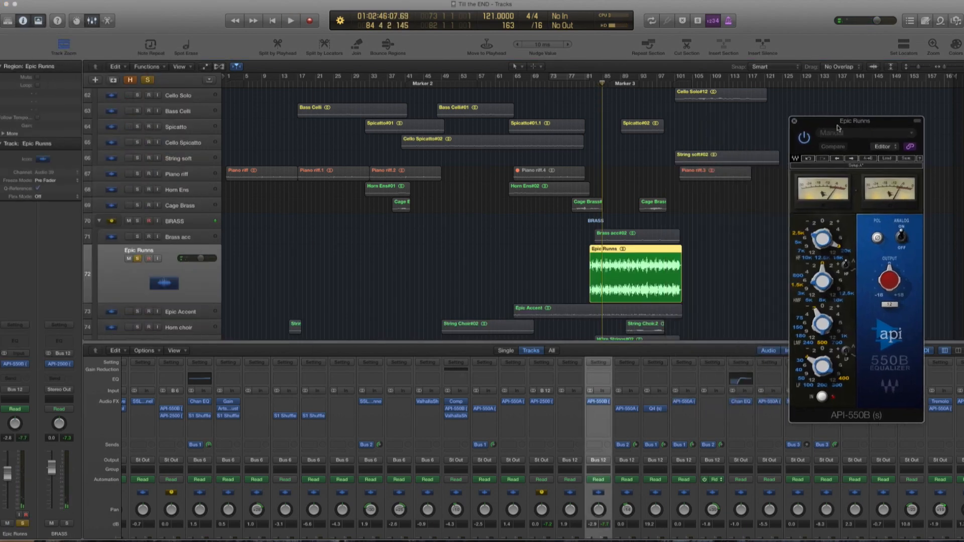
key("space")
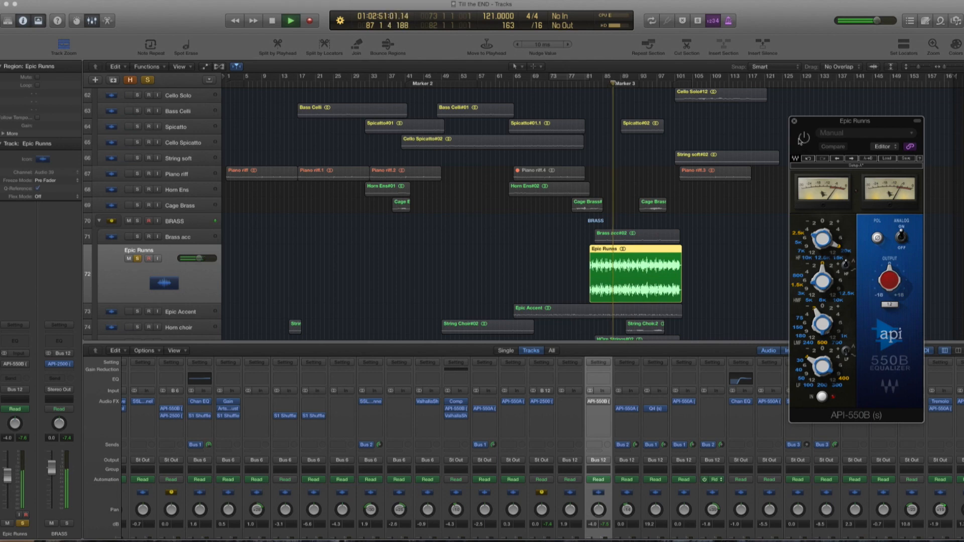
- Unsolo Epic Runns during playback and toggle its API-550B bypass to compare it in the full mix
left_click(137, 259)
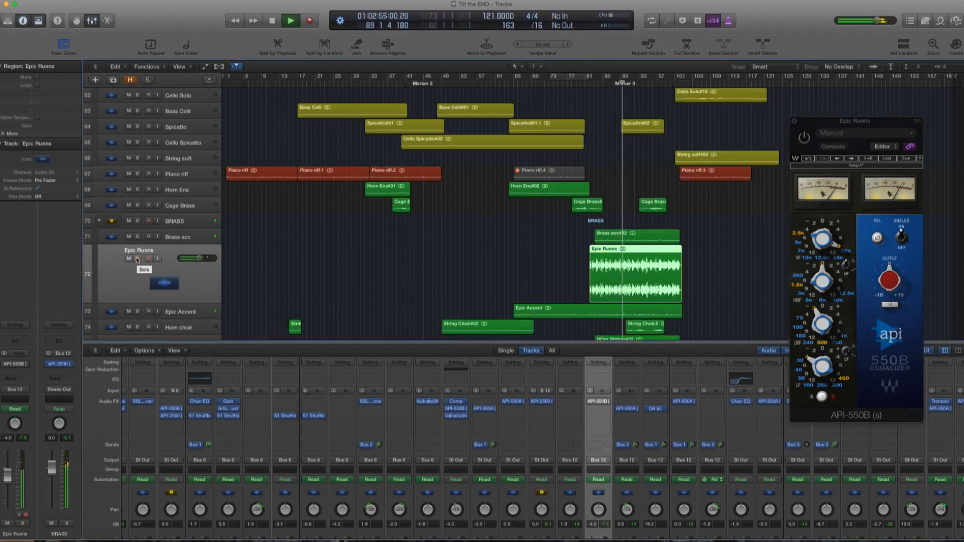
left_click(806, 139)
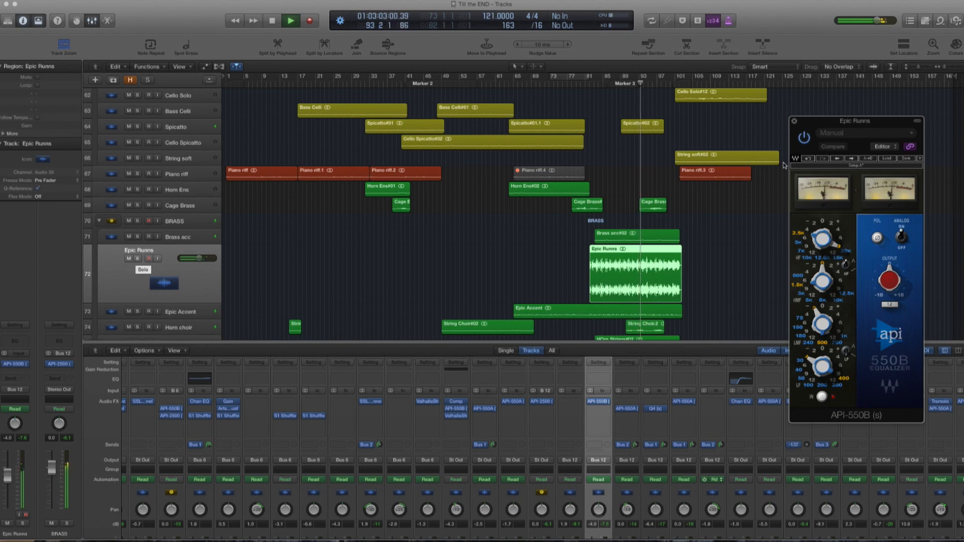
left_click(804, 139)
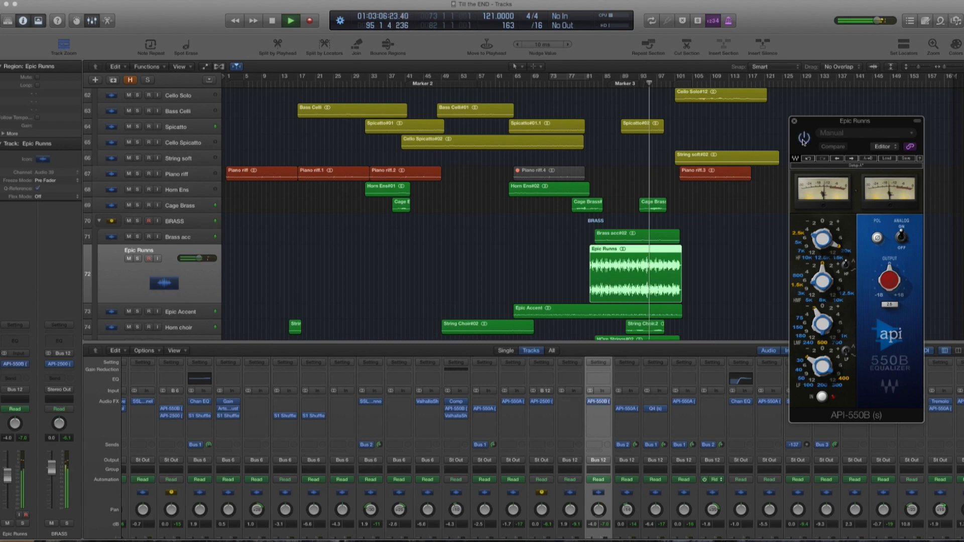
- Check the mix with Epic Runns muted and the track soloed, and close its equalizer after stopping playback
left_click(129, 259)
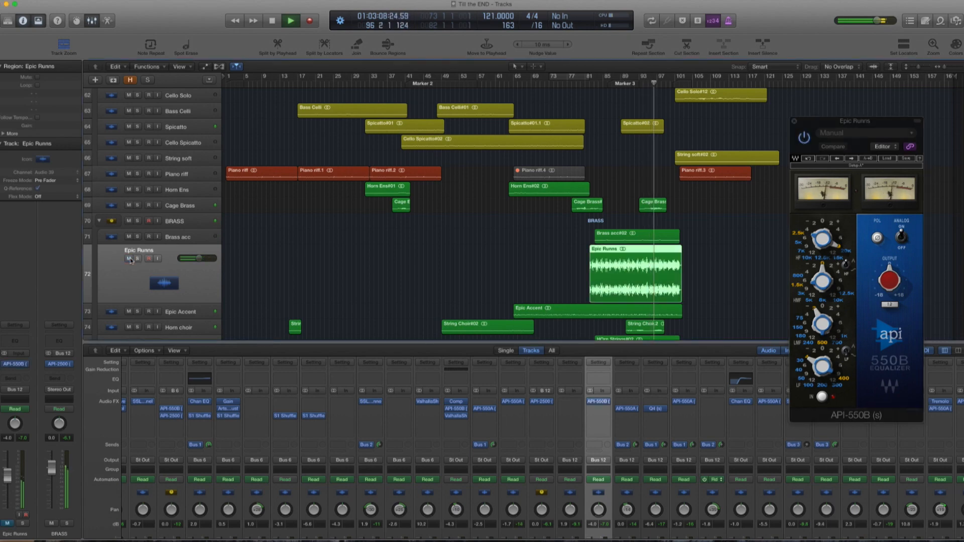
left_click(138, 258)
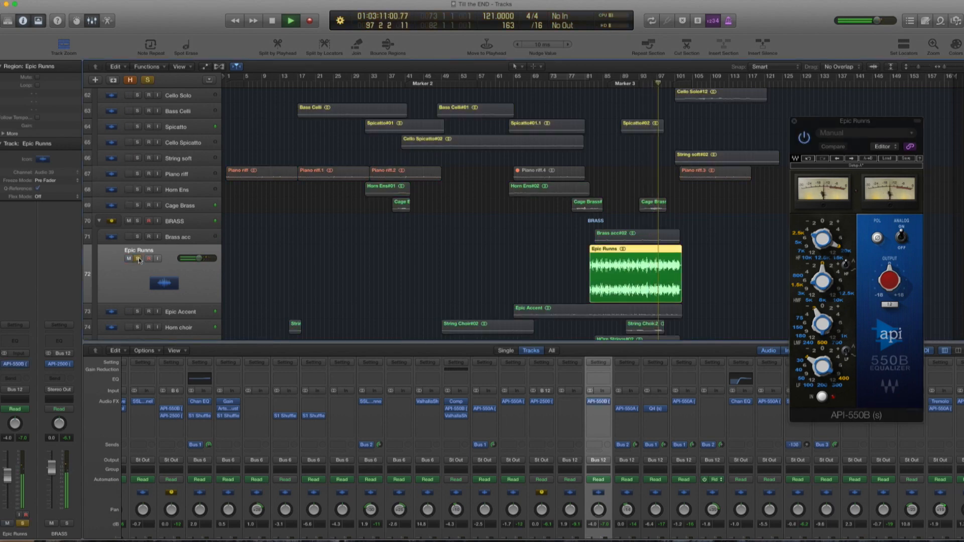
key("space")
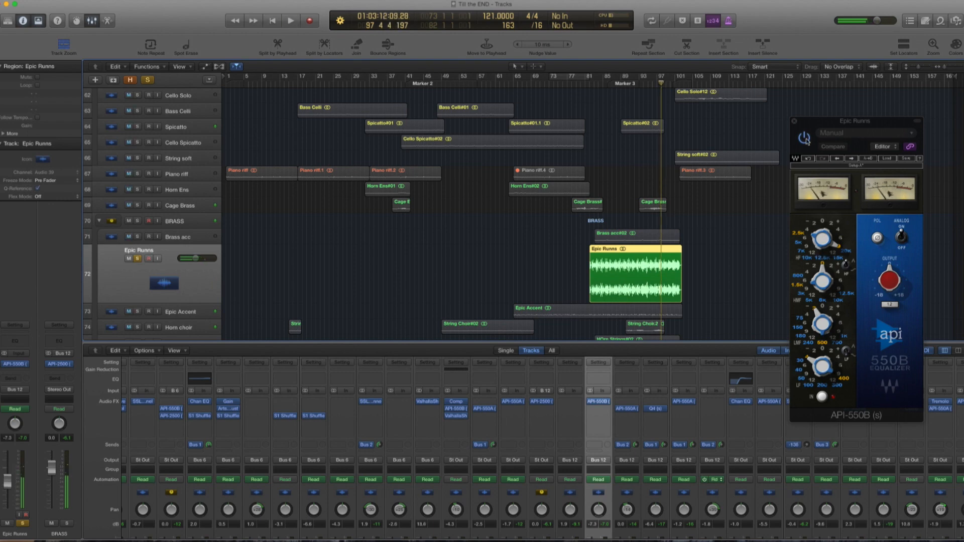
left_click(794, 122)
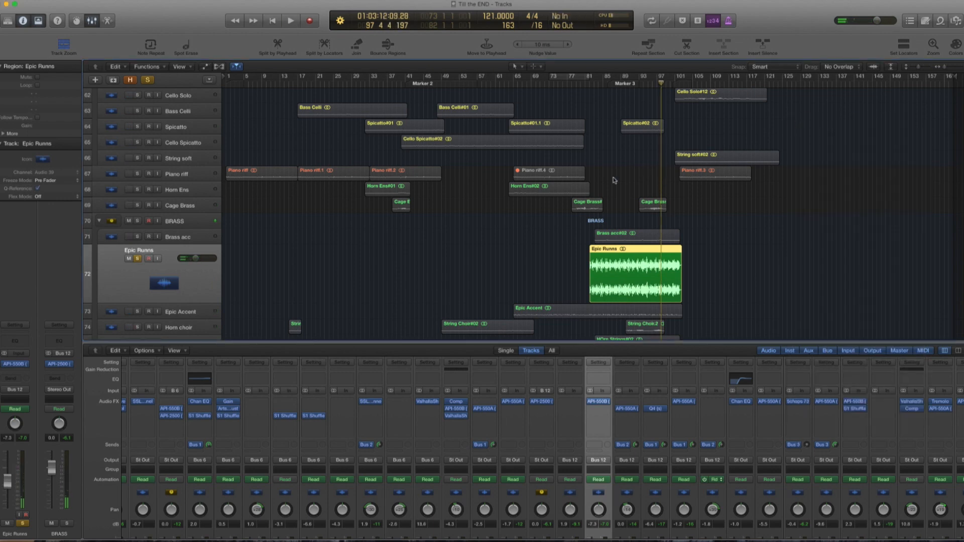
- Audition the soloed Epic Runns track from beat 3 of bar 93
left_click(643, 79)
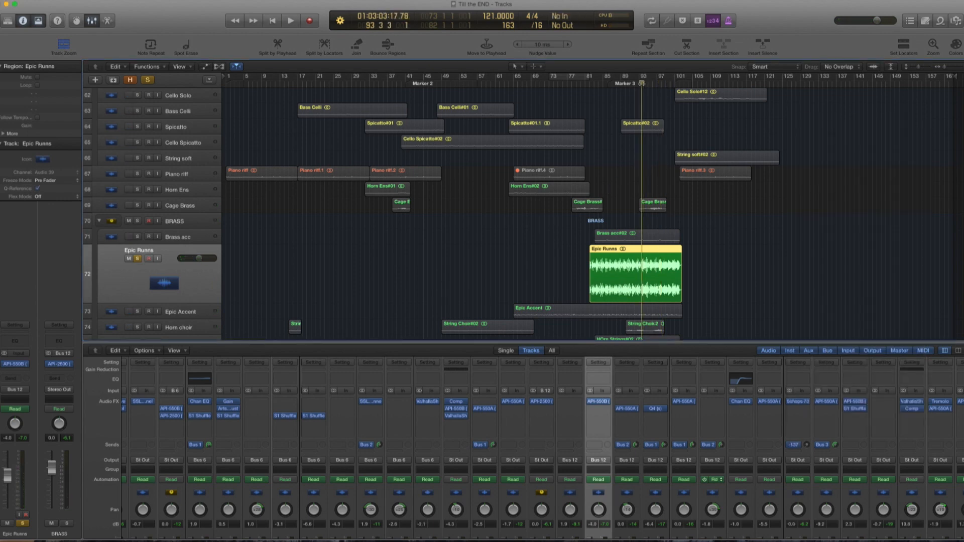
key("space")
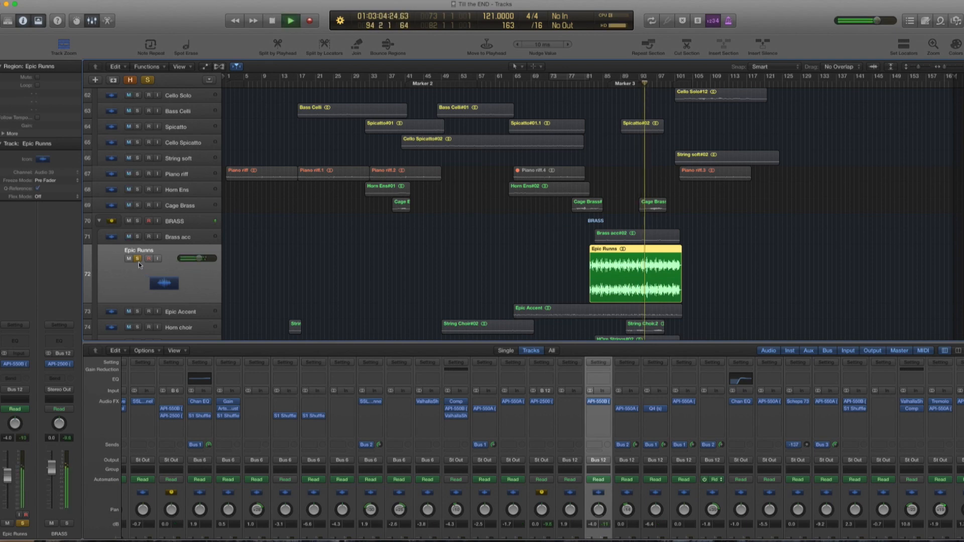
key("space")
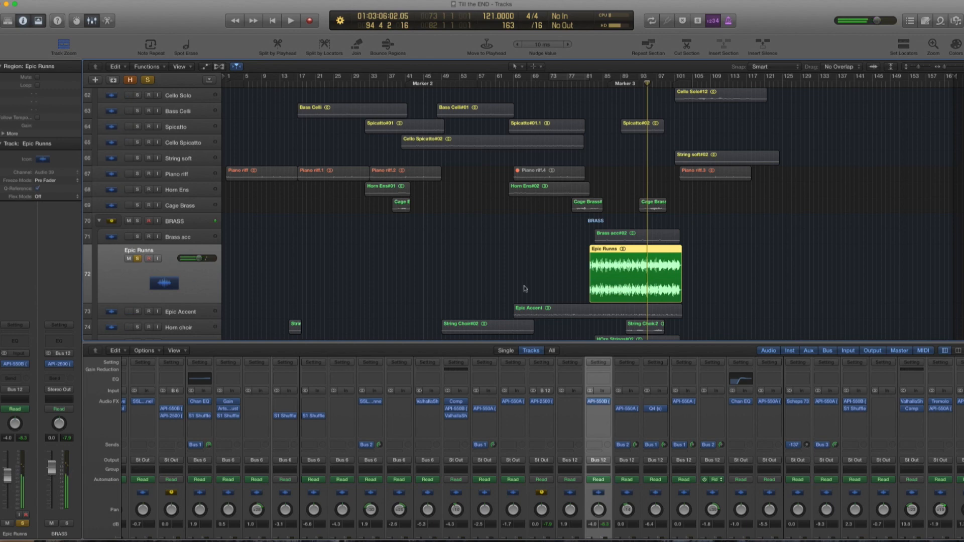
- Solo Dist Gtr alongside Epic Runns, play them together, and take Epic Runns out by unsoloing and muting it
scroll(495, 266, "down", 4)
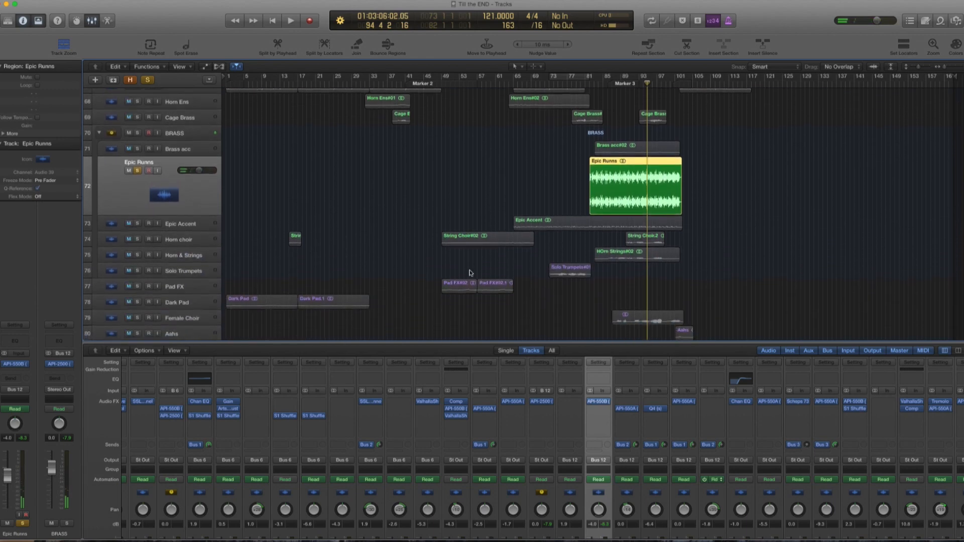
scroll(469, 275, "down", 5)
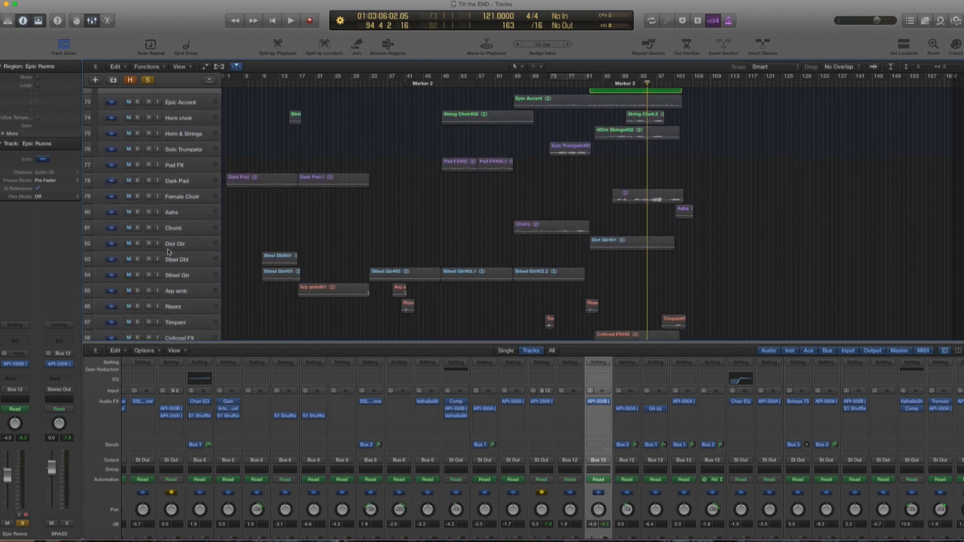
left_click(136, 244)
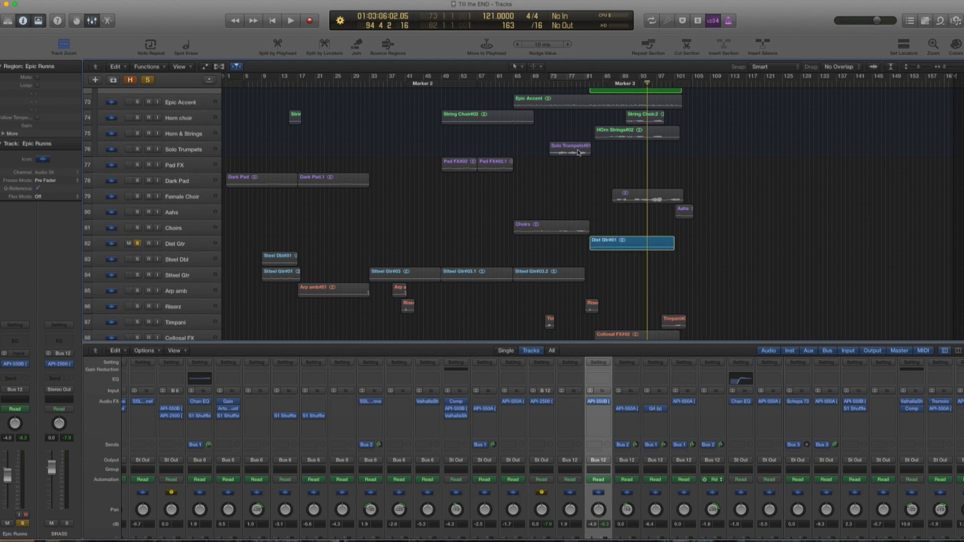
key("space")
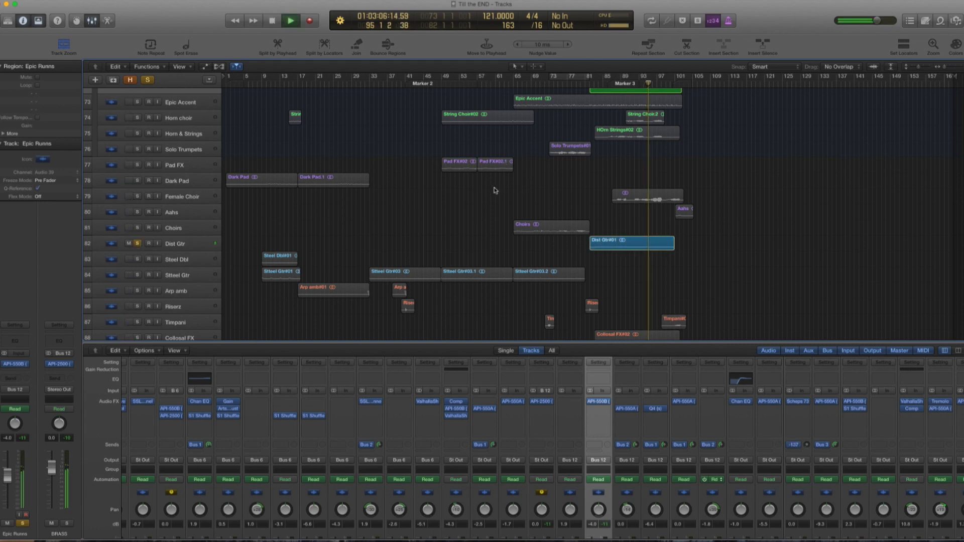
key("ctrl+z")
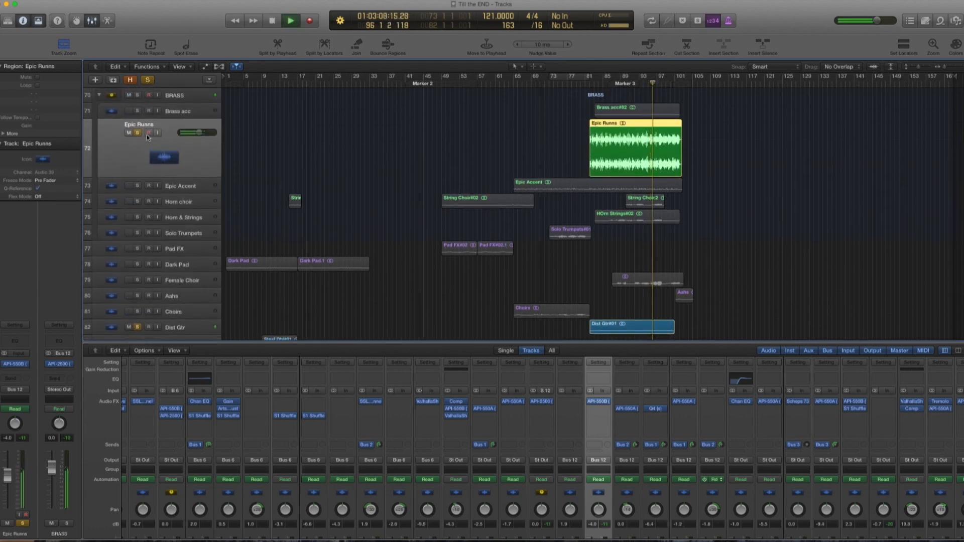
left_click(136, 134)
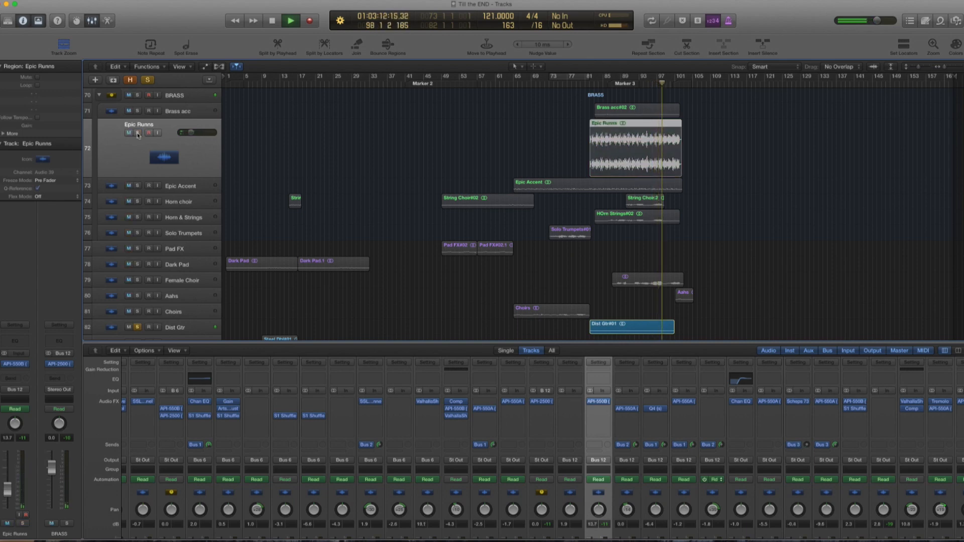
- Solo Epic Runns together with Dist Gtr from bar 88, and clear all solos during playback to hear the full mix
left_click(621, 80)
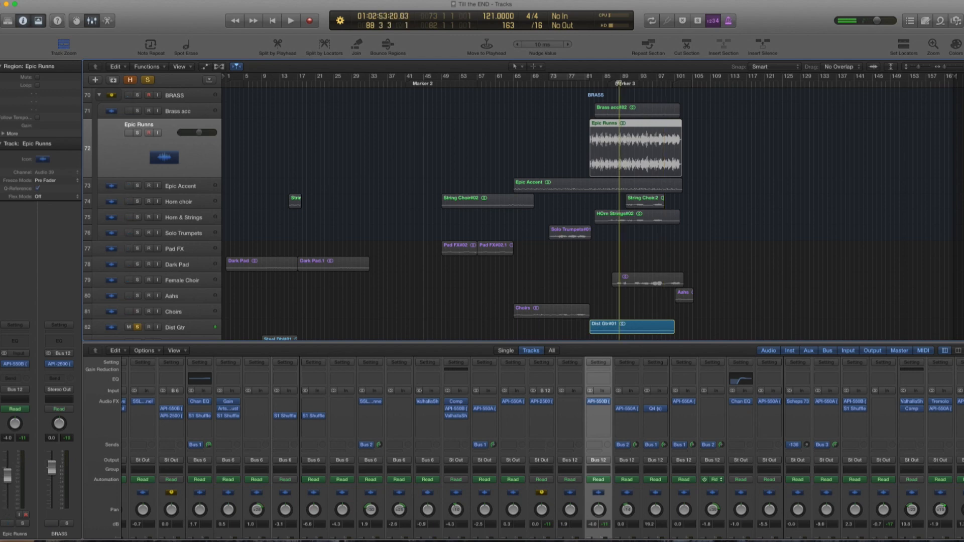
left_click(137, 133)
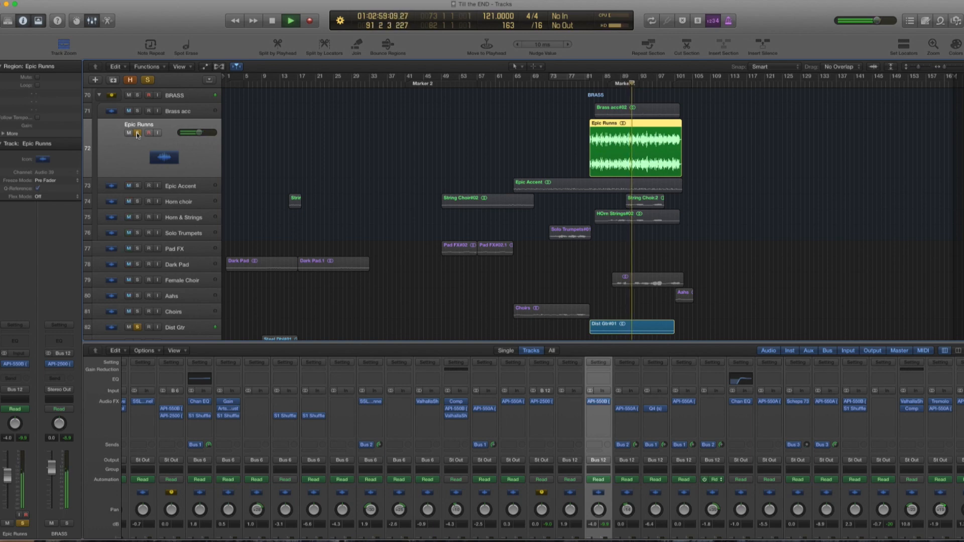
left_click(147, 80)
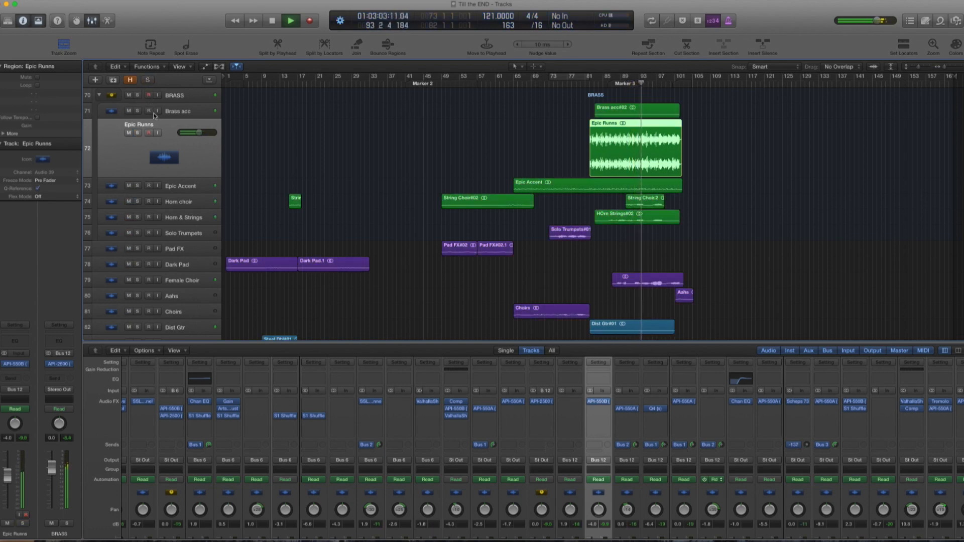
- Solo the Female Choir track during playback, select it, and stop playback after listening
left_click(137, 281)
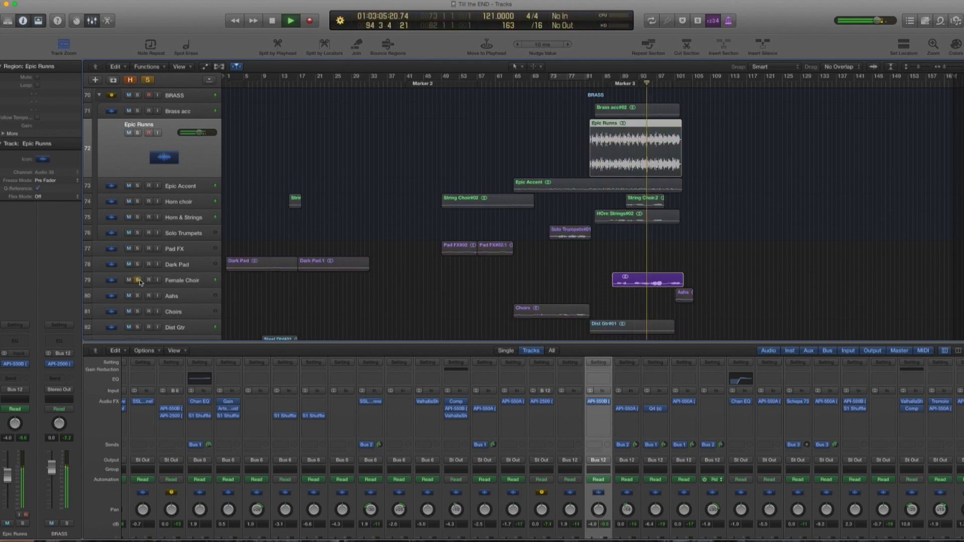
left_click(184, 281)
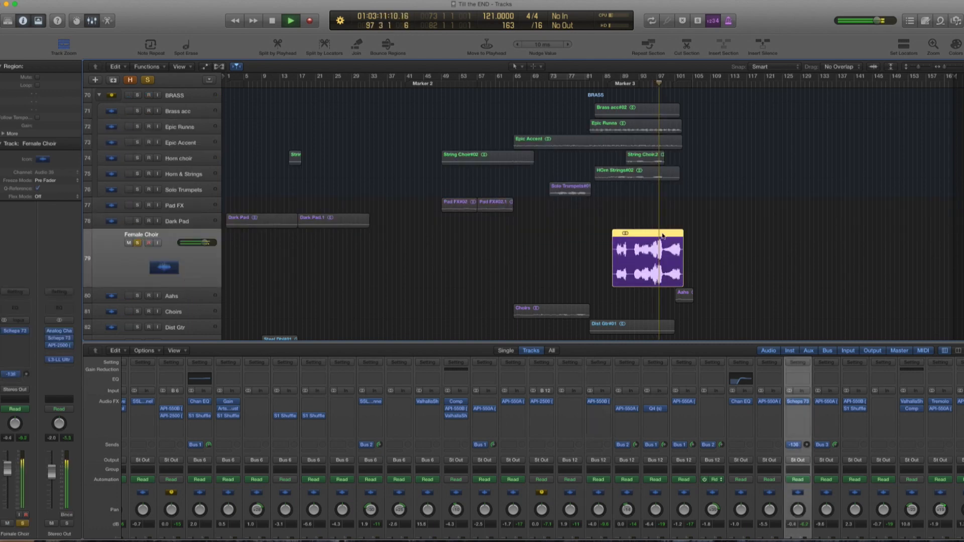
key("space")
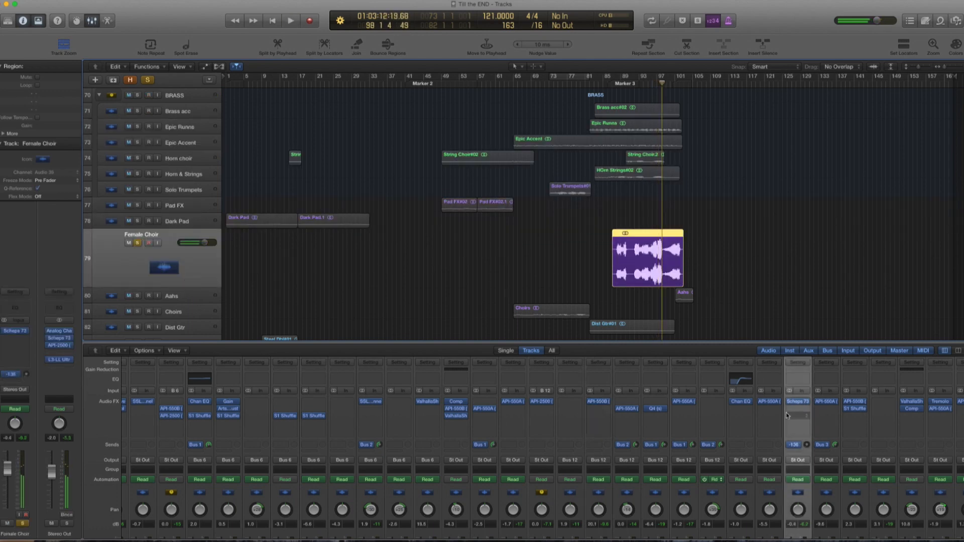
- Open the Scheps 73 on Female Choir and audition the soloed track from bar 90, ending with the playhead at bar 94
left_click(798, 403)
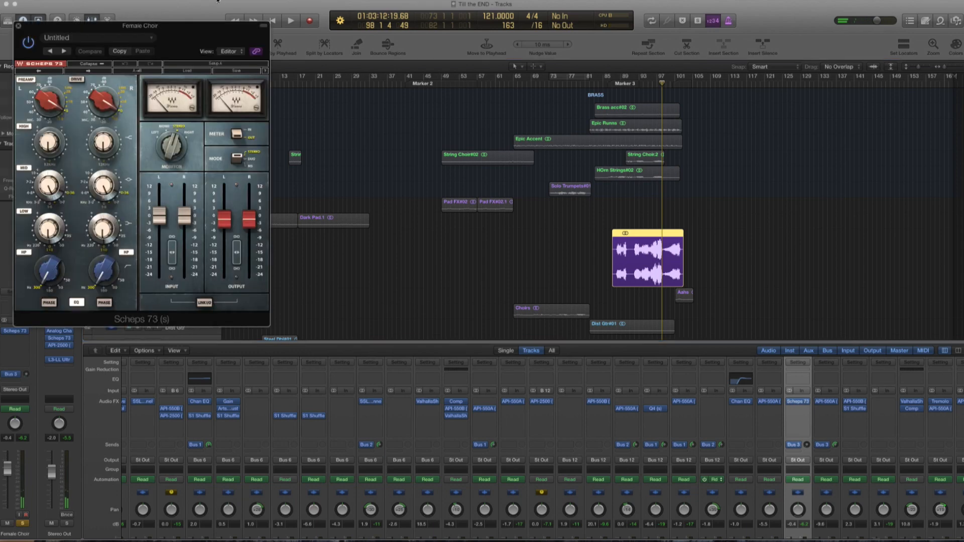
left_click_drag(202, 26, 432, 90)
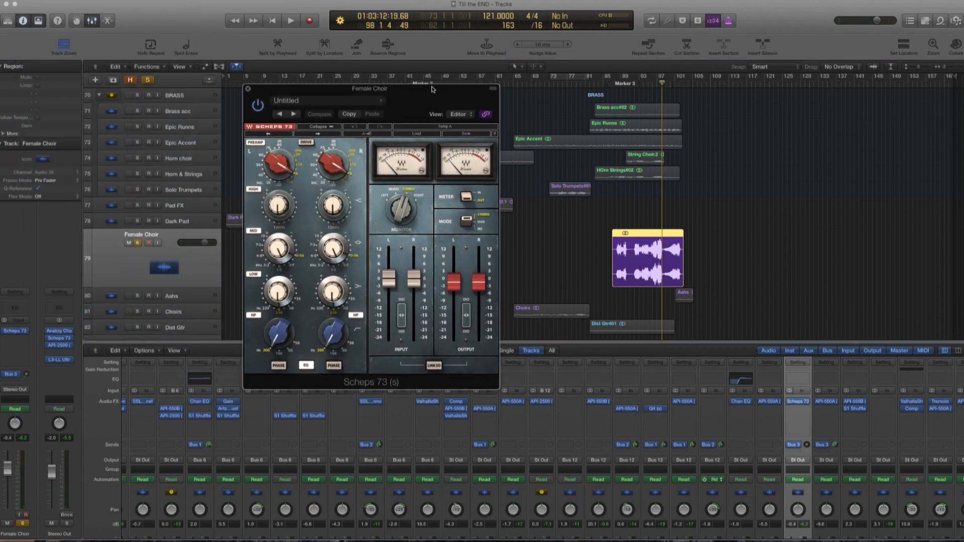
left_click(626, 85)
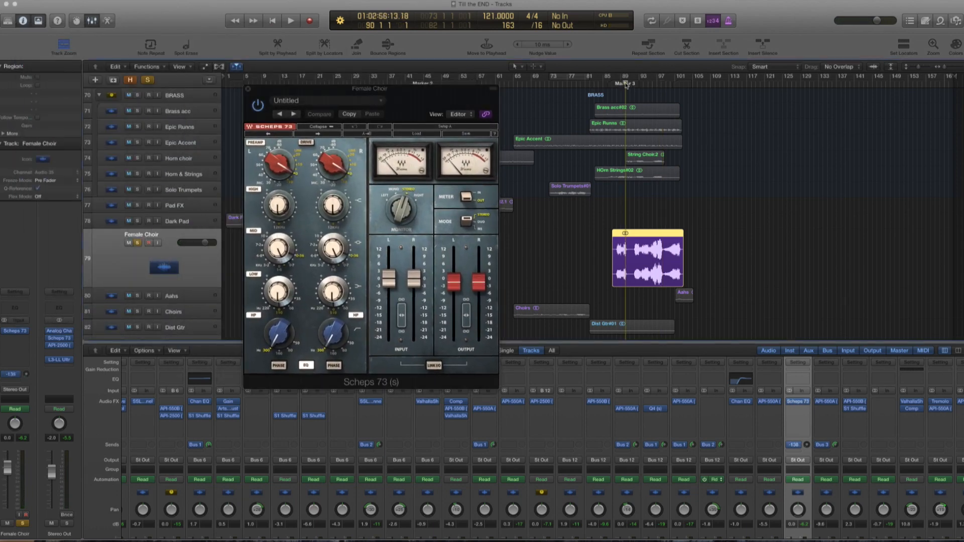
left_click_drag(360, 90, 397, 100)
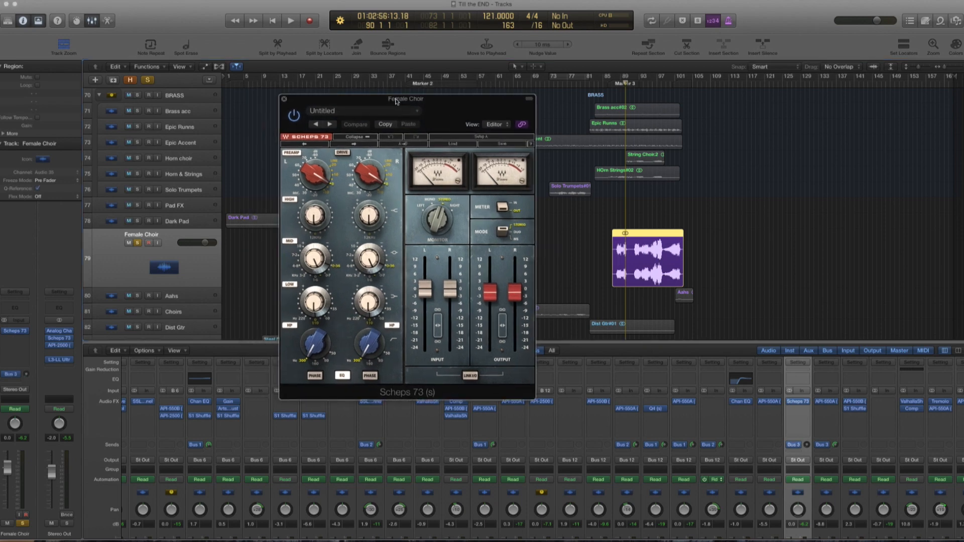
key("space")
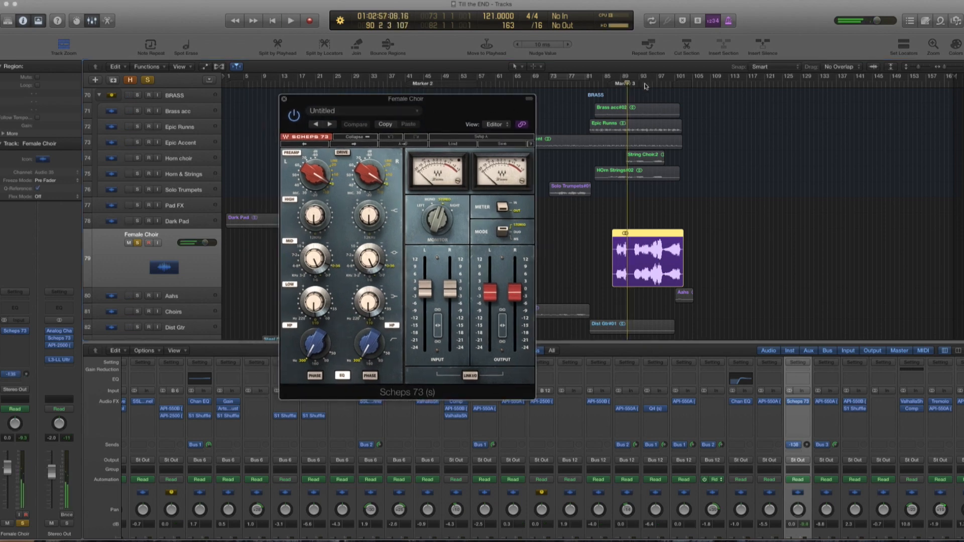
left_click(645, 84)
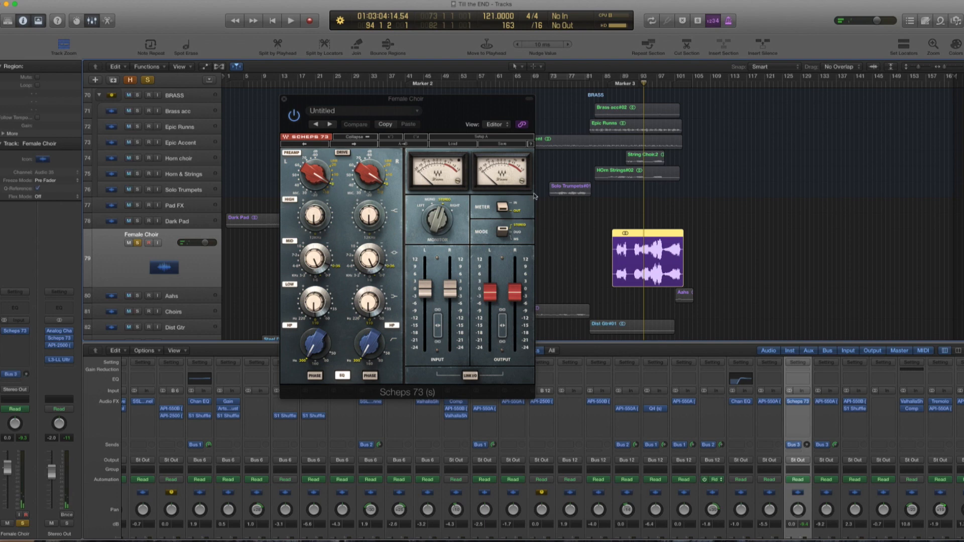
left_click(368, 270)
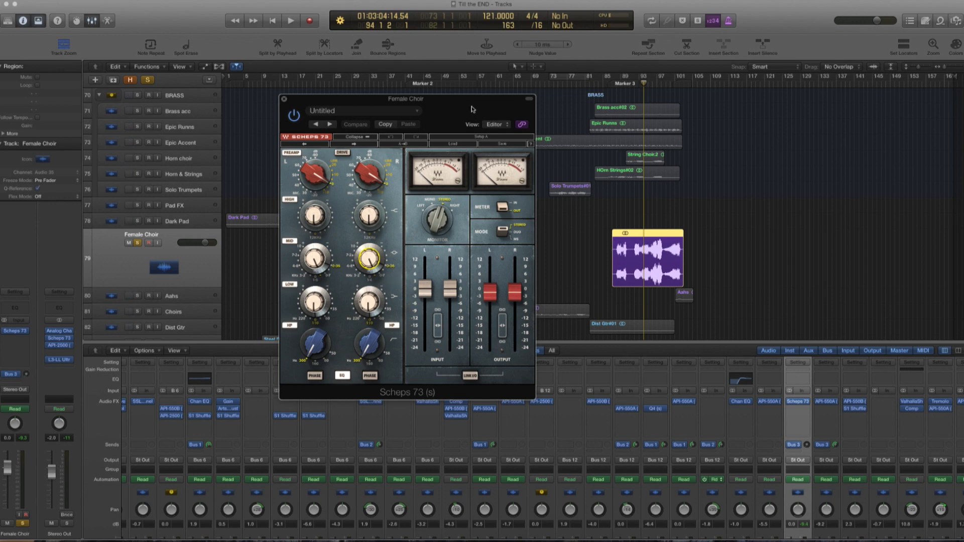
- Play the soloed Female Choir while toggling its Scheps 73 bypass, stop playback and close the plug-in
key("space")
left_click(294, 115)
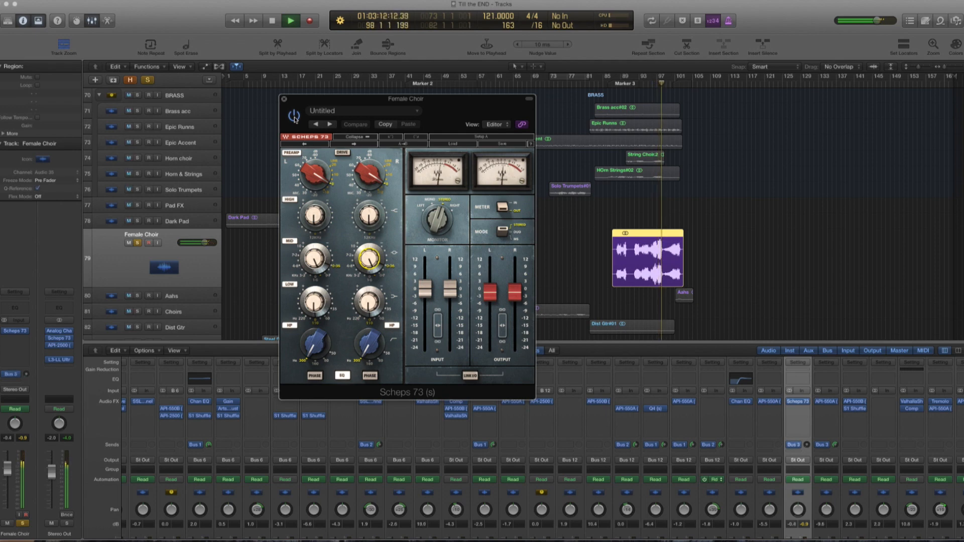
key("space")
left_click(284, 100)
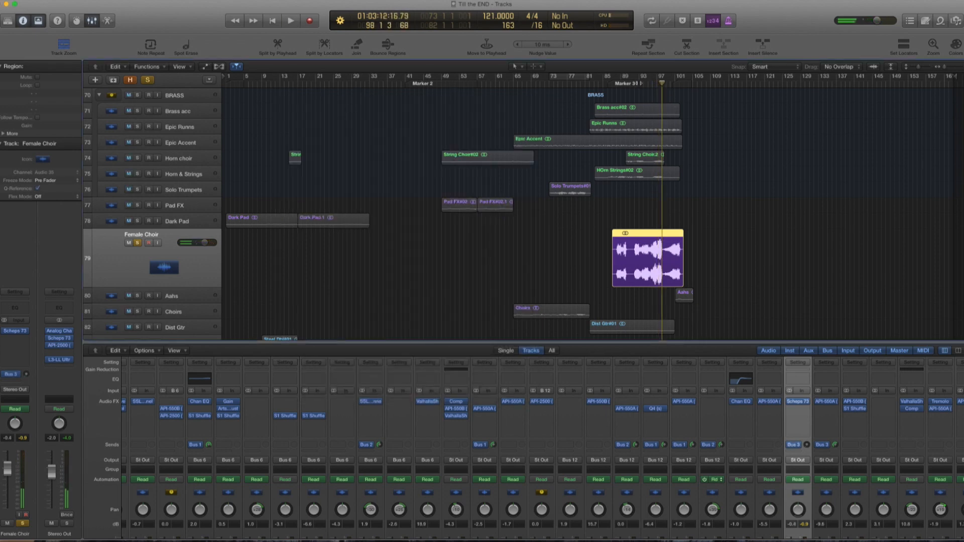
- Unsolo Female Choir and play the full mix from bar 93
key("alt+comma")
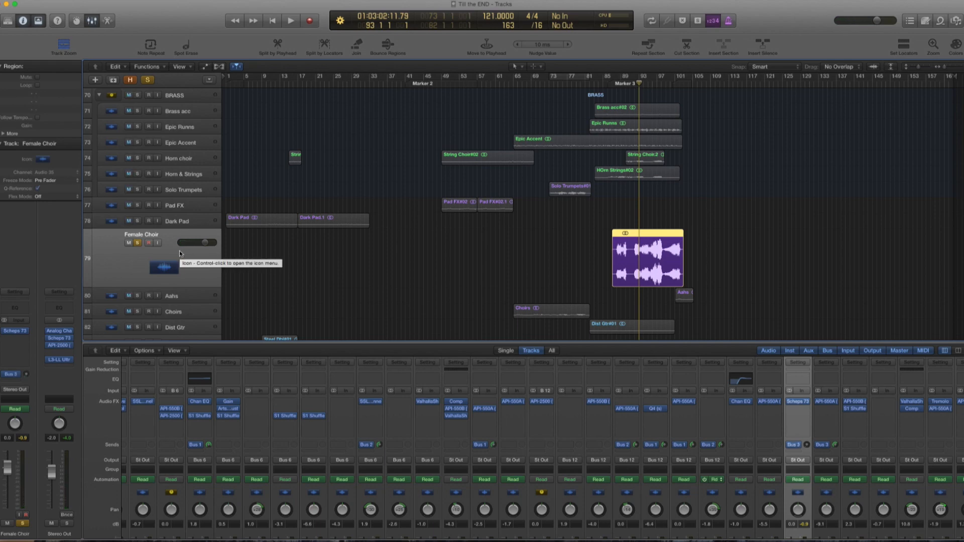
left_click(137, 243)
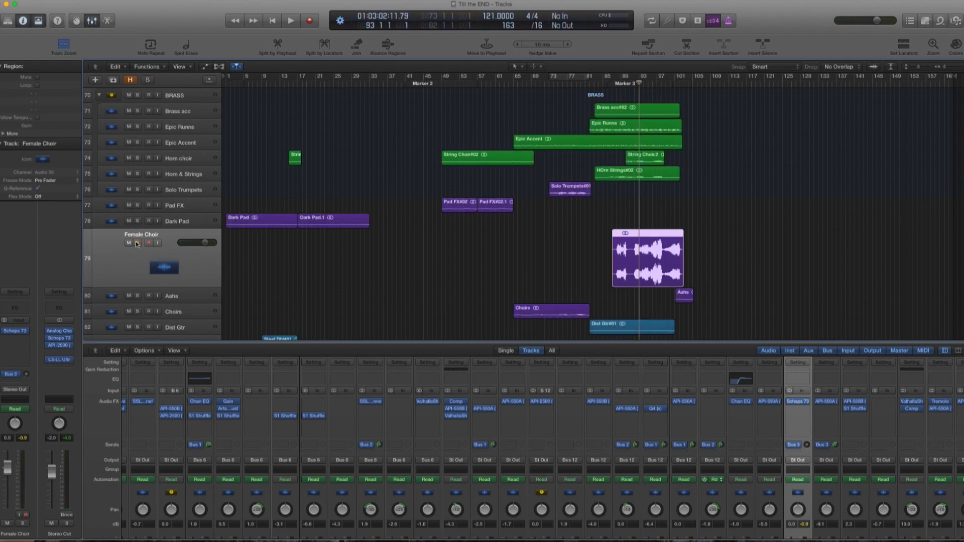
key("space")
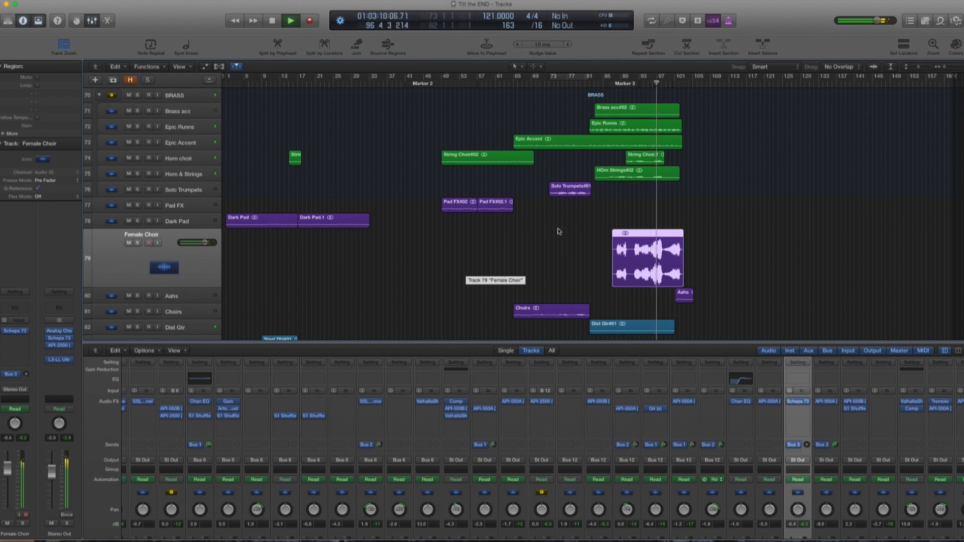
- Look through the drum, bass, string, brass and choir tracks while the full mix plays, and stop playback
scroll(559, 231, "up", 5)
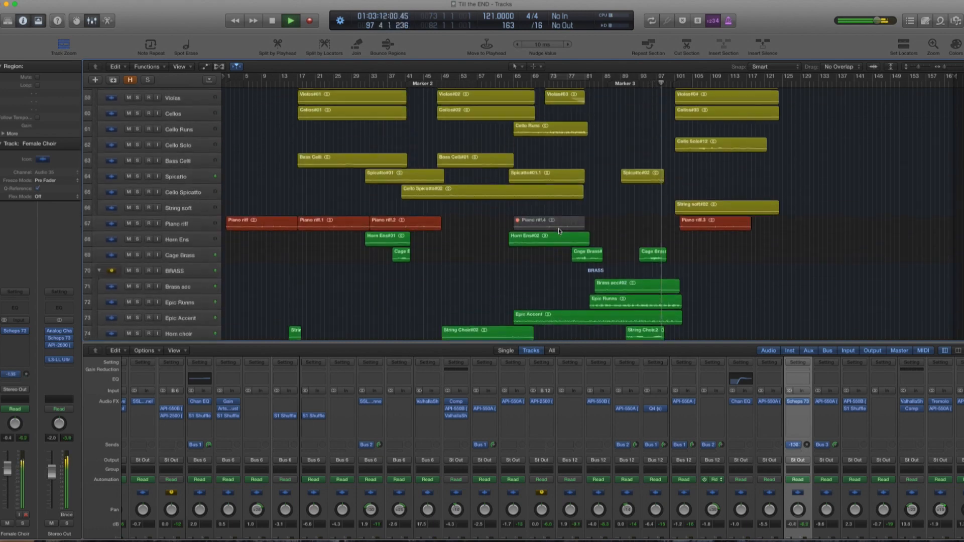
scroll(559, 230, "up", 2)
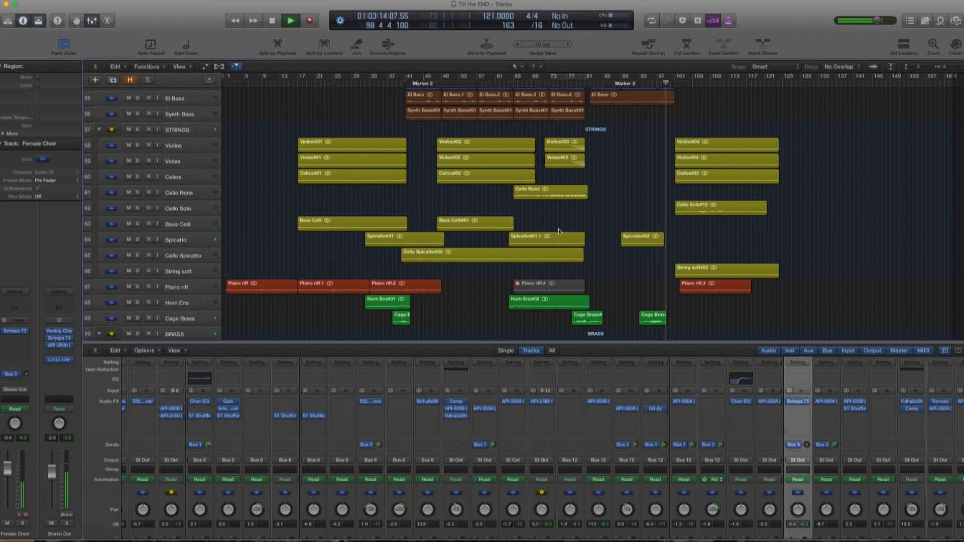
scroll(559, 231, "up", 4)
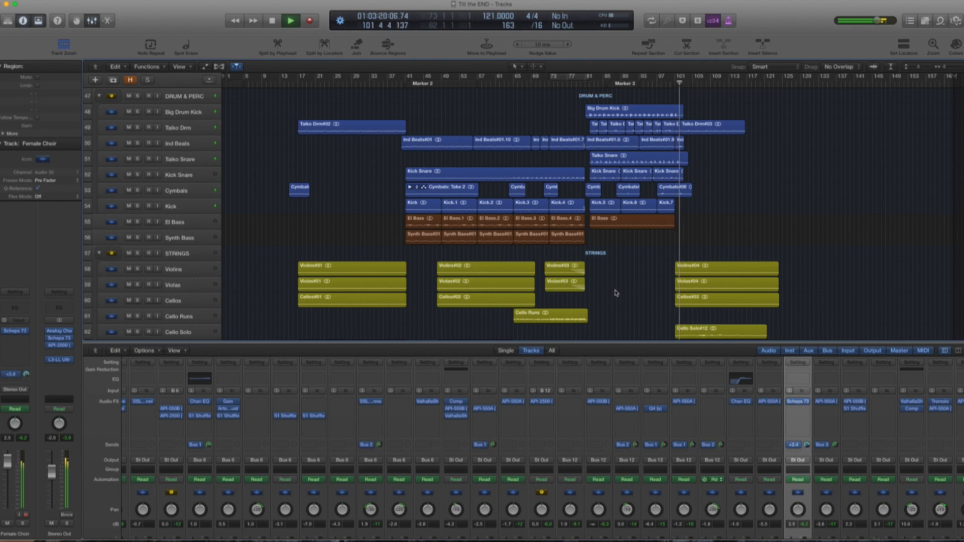
scroll(616, 294, "down", 7)
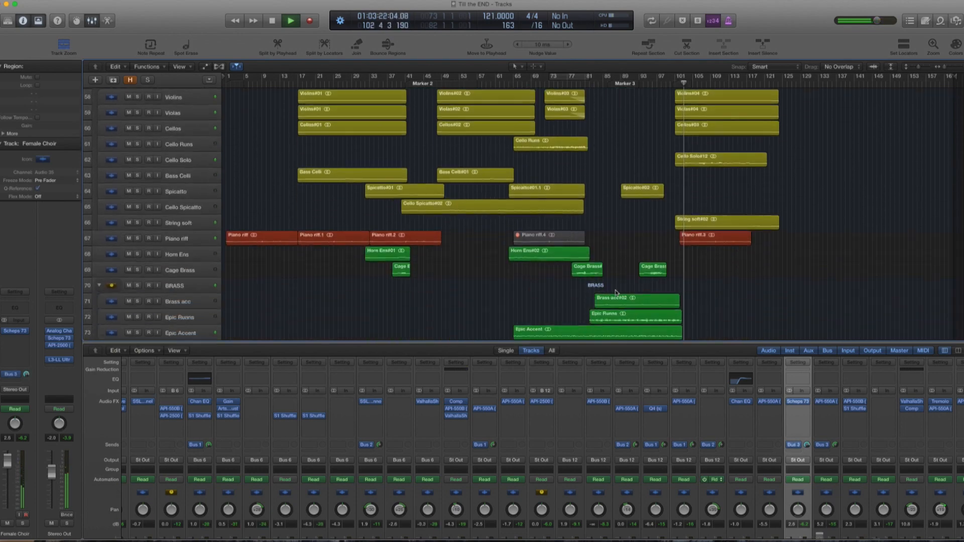
scroll(616, 293, "down", 6)
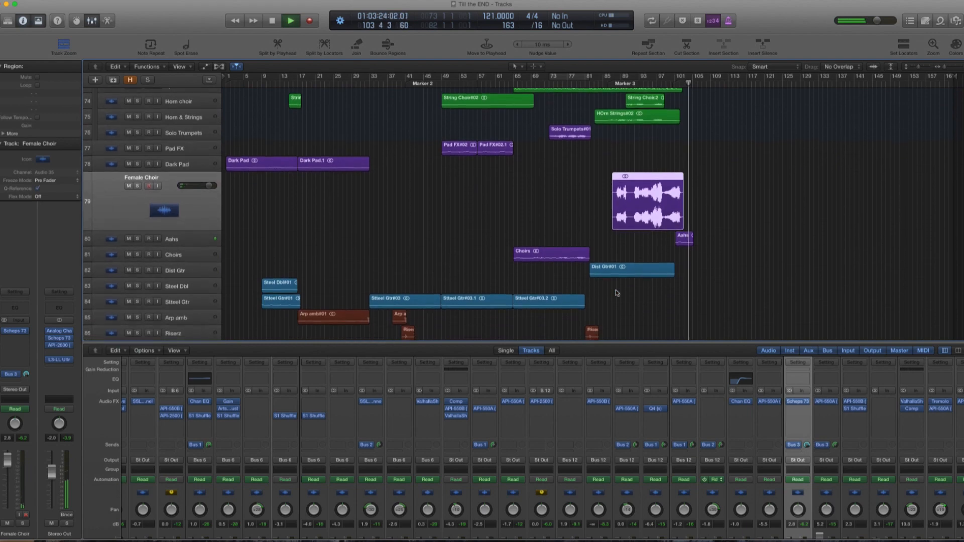
key("space")
- Play the mix from bar 94, solo Collosal FX, and replay the soloed track from bar 85
scroll(658, 291, "down", 3)
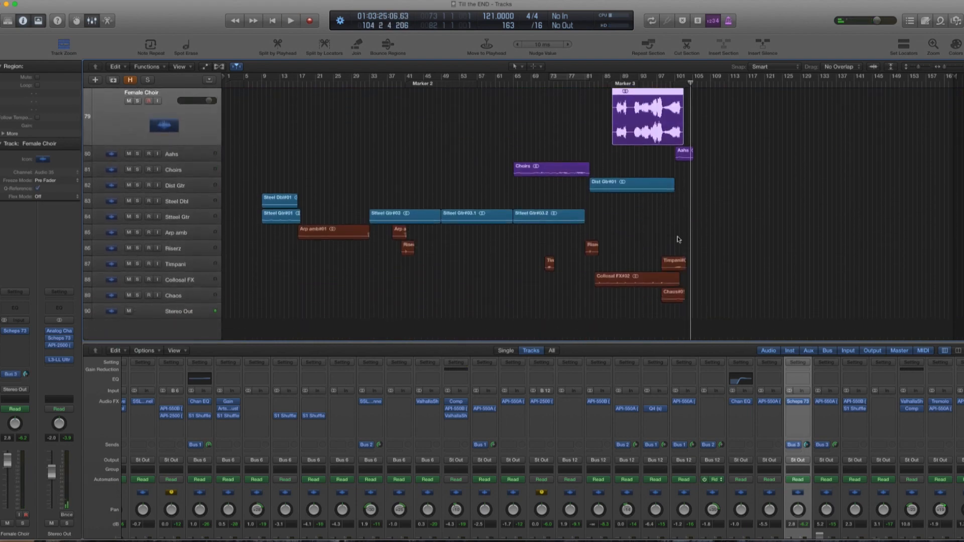
left_click(644, 82)
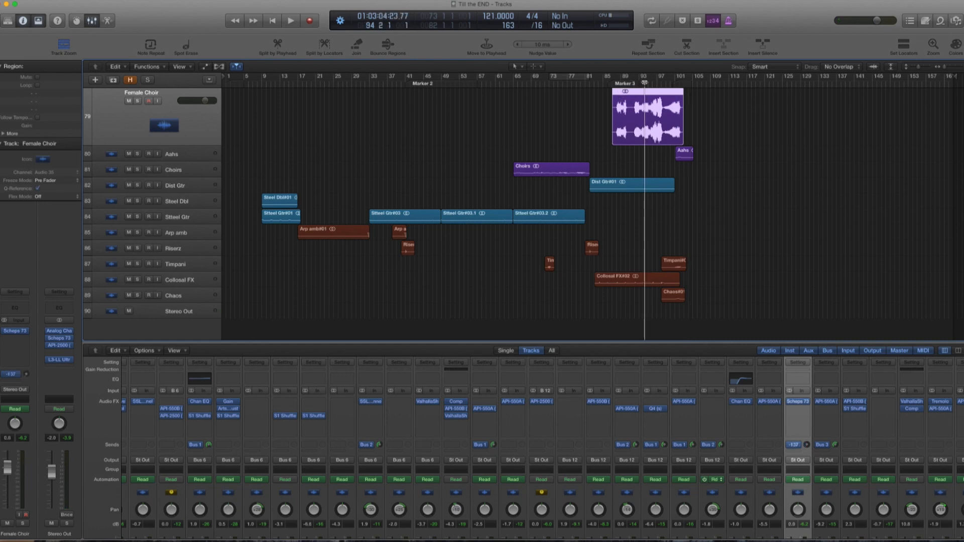
key("space")
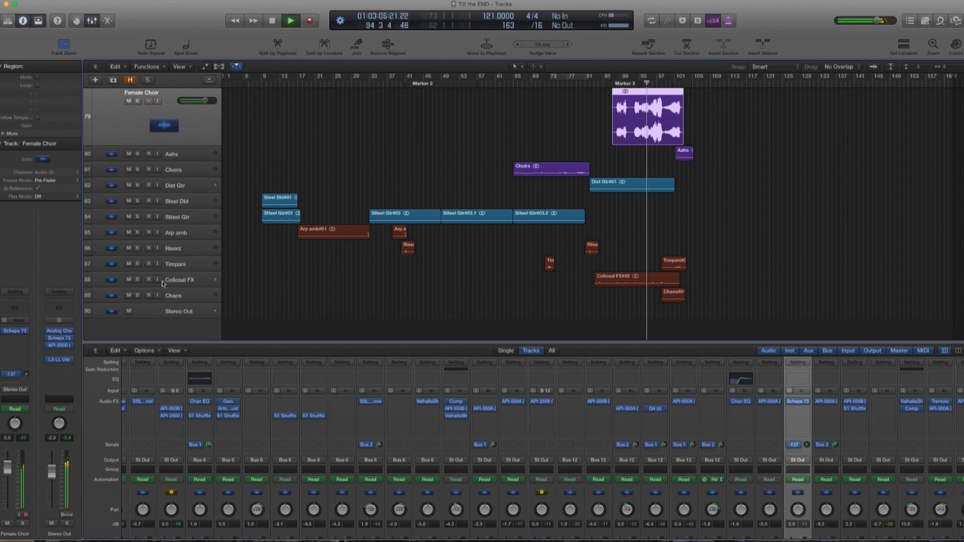
left_click(137, 280)
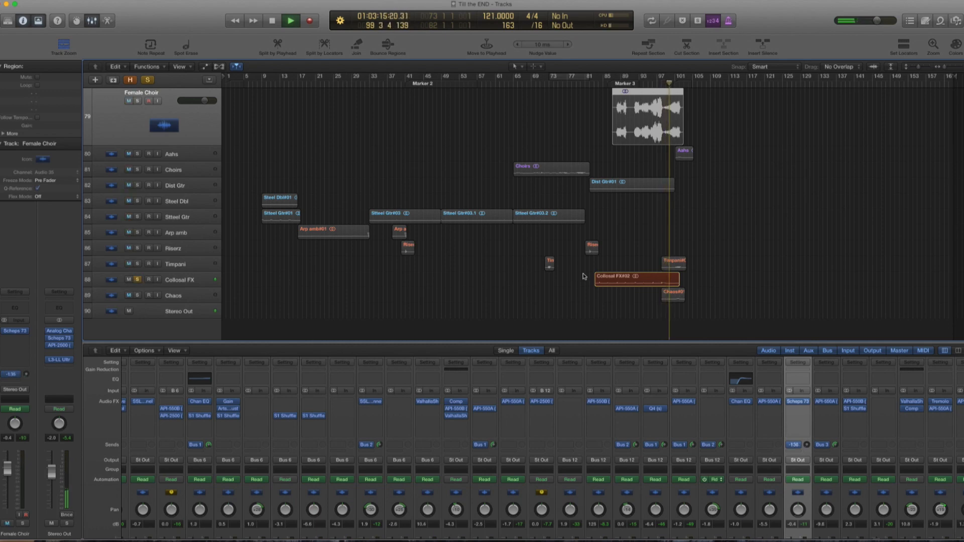
key("space")
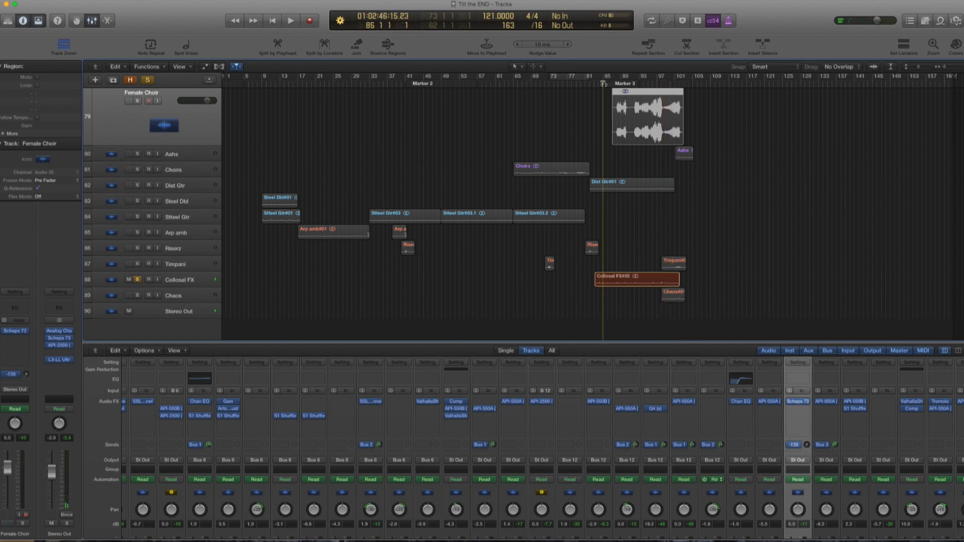
key("space")
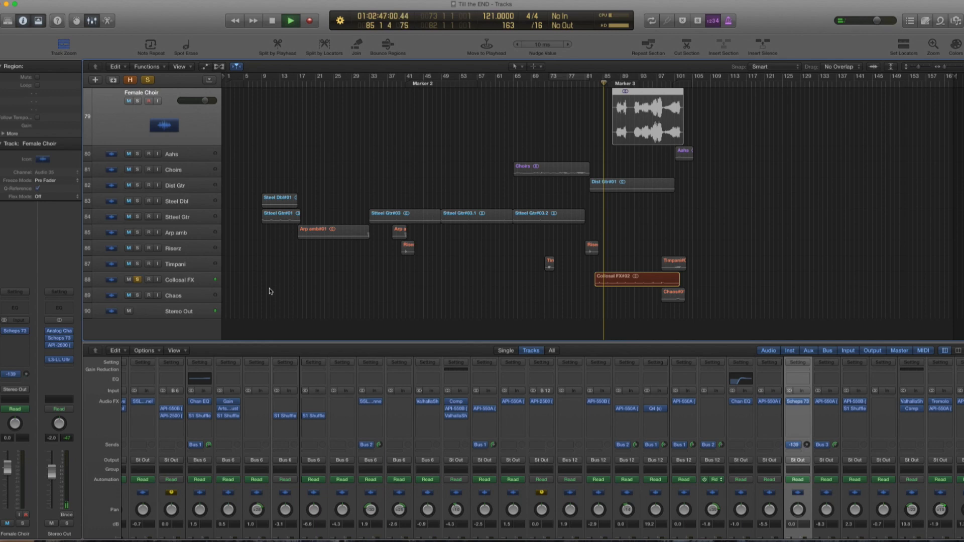
- Toggle the Collosal FX solo repeatedly during playback to compare it with the full mix, leaving the track unsoloed
left_click(137, 280)
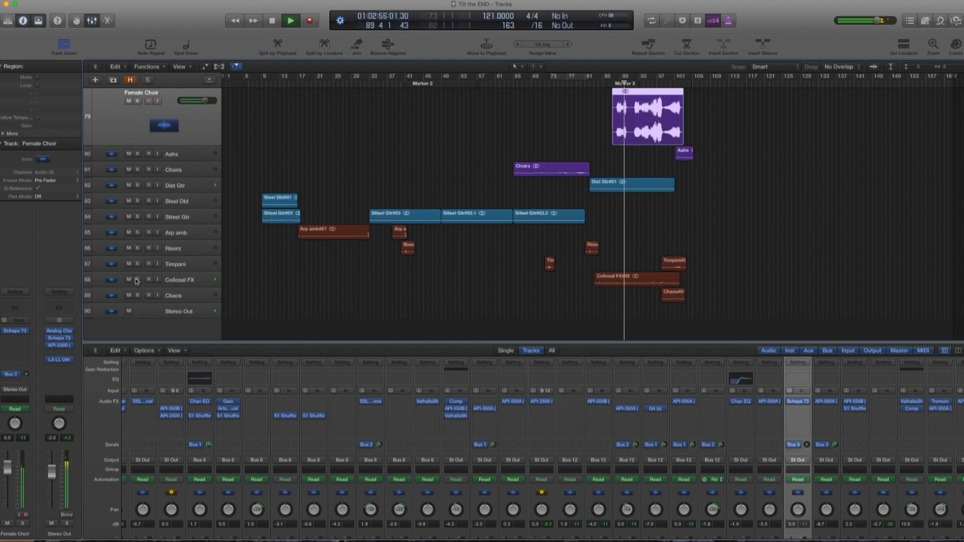
left_click(137, 281)
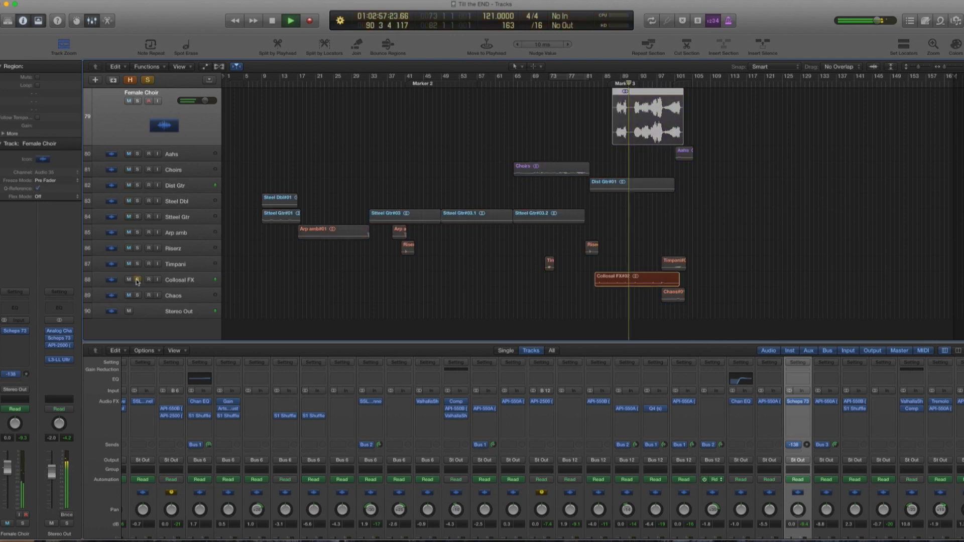
left_click(136, 280)
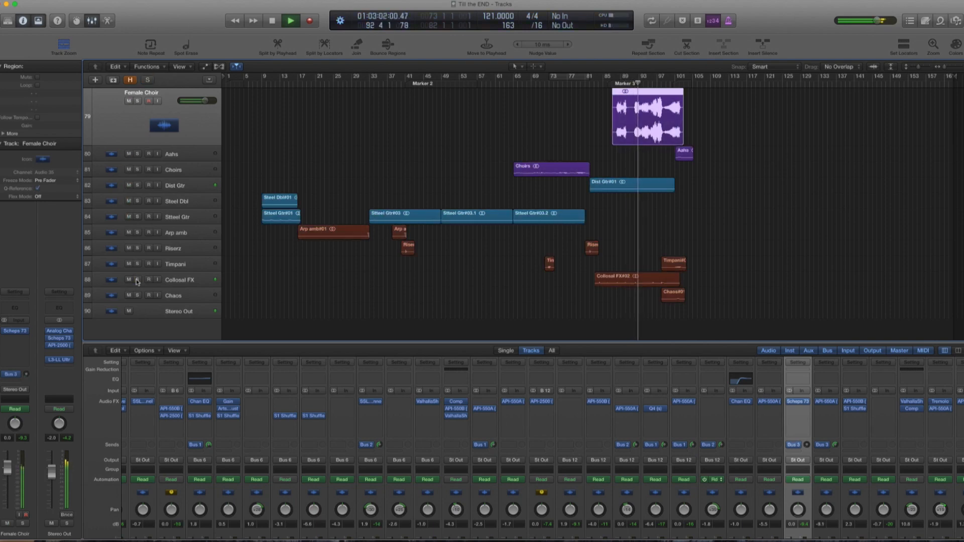
left_click(136, 281)
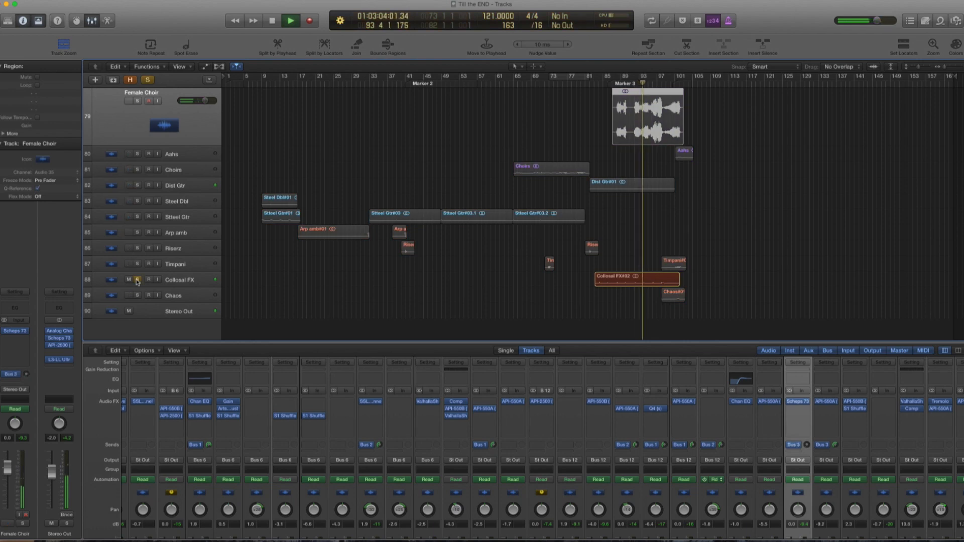
left_click(137, 280)
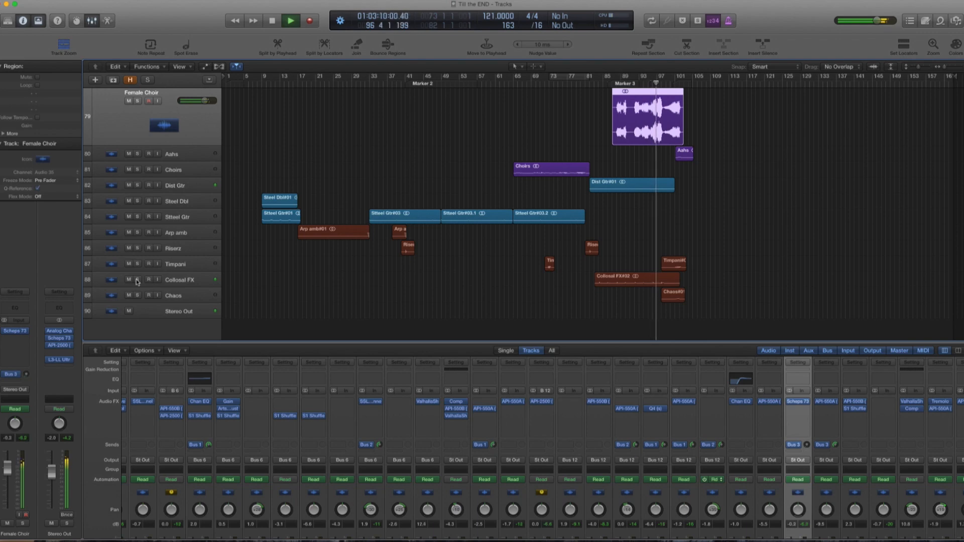
left_click(137, 280)
left_click(136, 280)
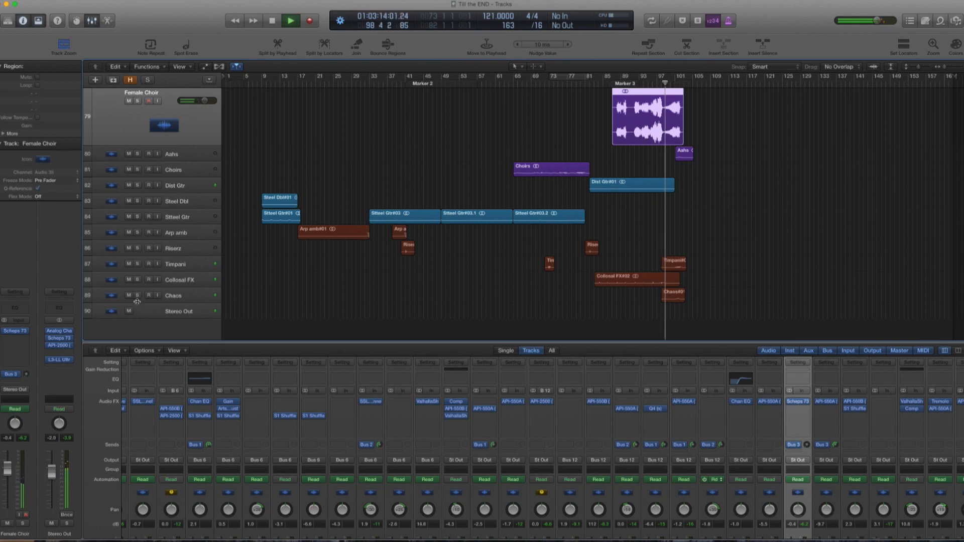
- Solo Chaos during playback, briefly add the Collosal FX solo for comparison, and stop playback
left_click(137, 296)
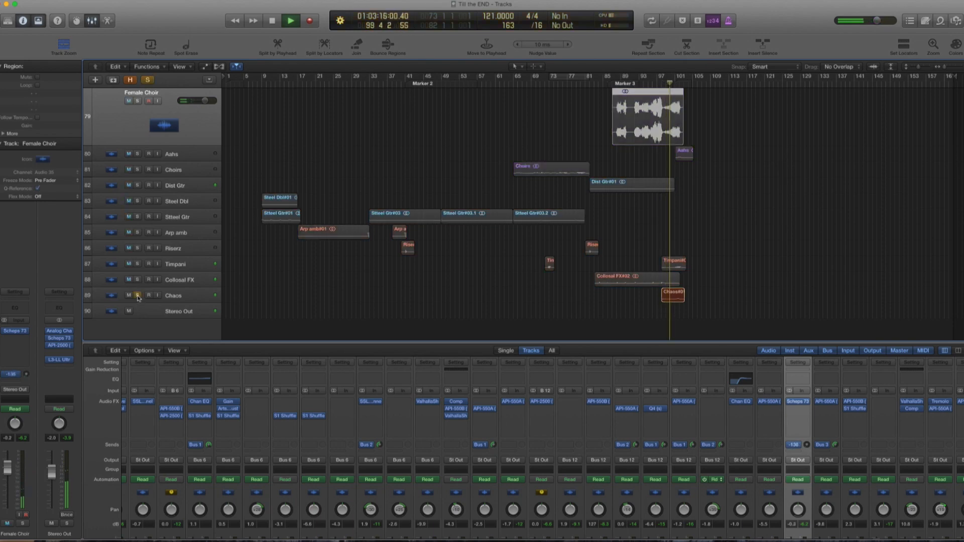
left_click(137, 280)
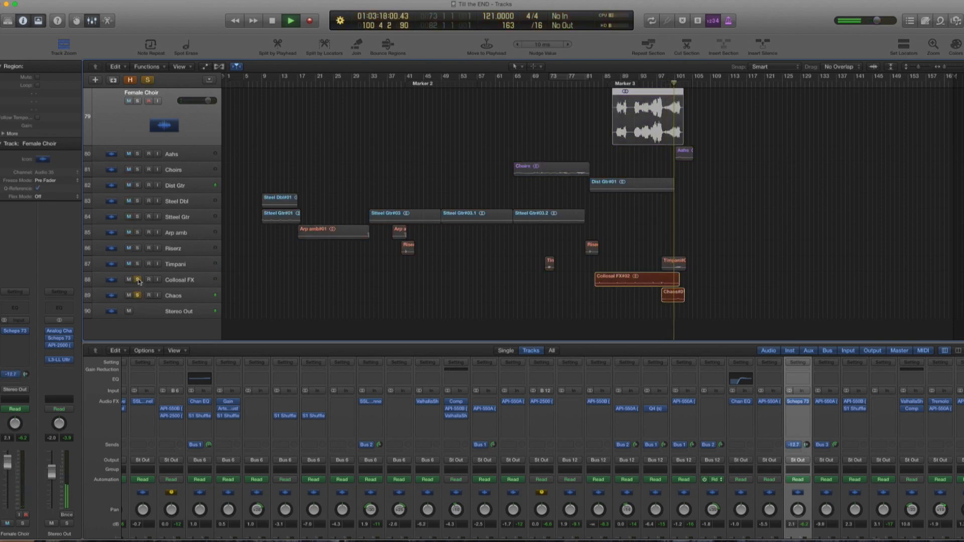
left_click(138, 280)
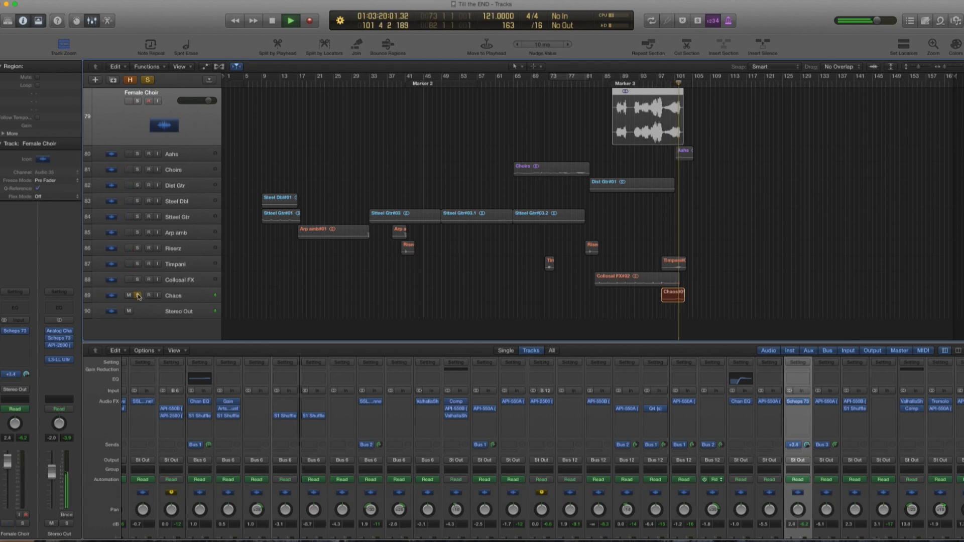
key("space")
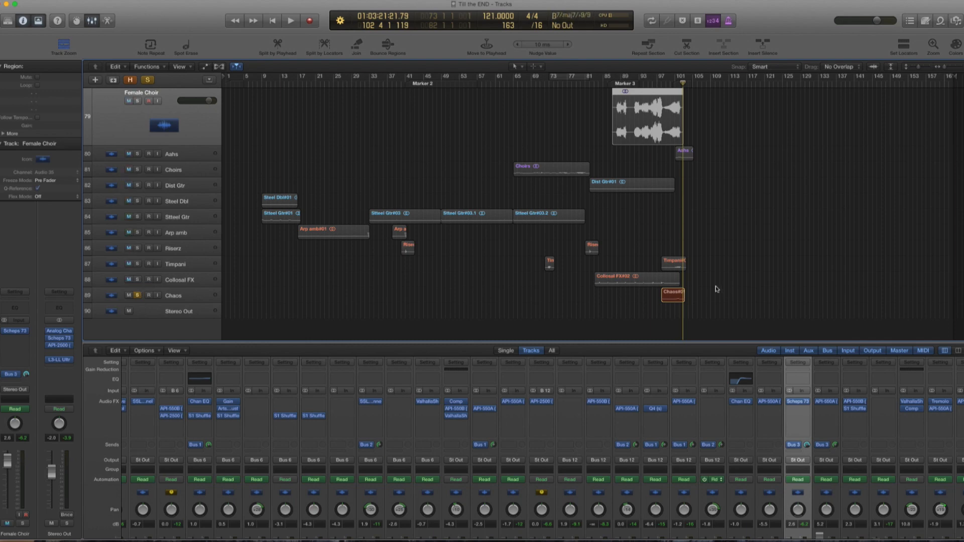
- Replay the soloed Chaos track from bar 98, unsolo it to hear the full mix, and stop playback
left_click(662, 80)
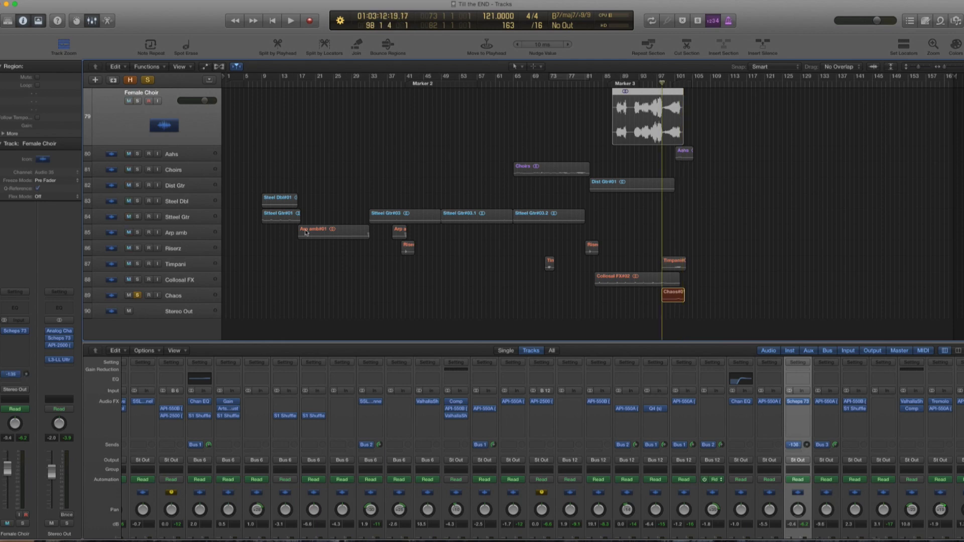
key("space")
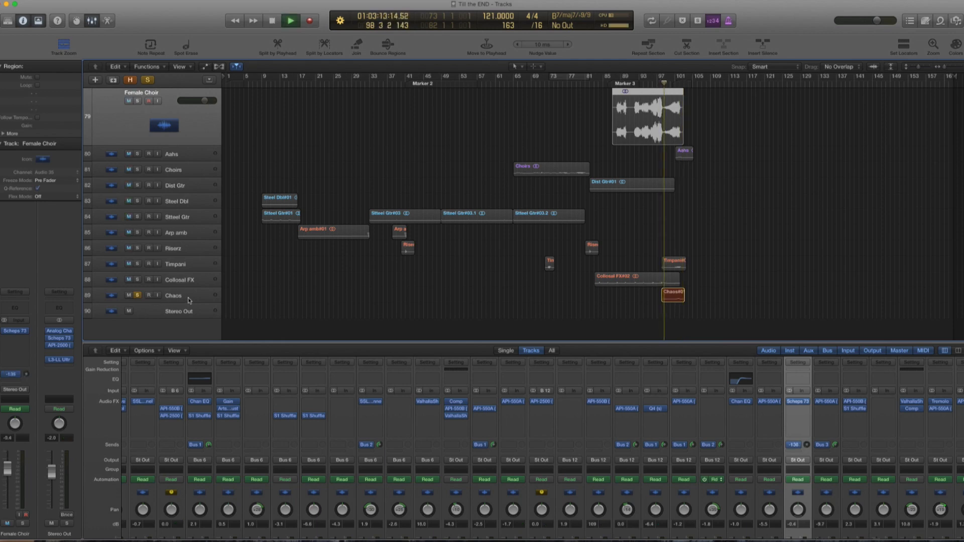
left_click(137, 296)
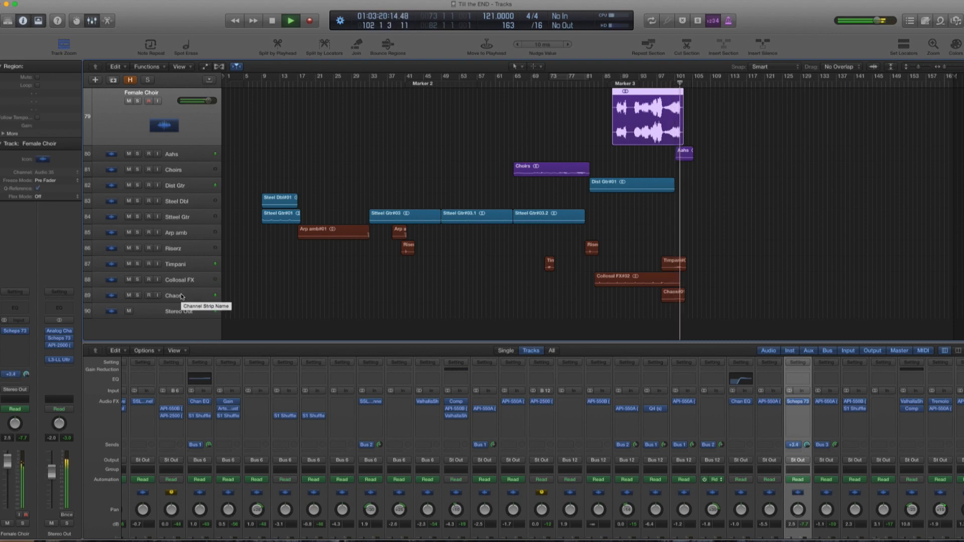
key("space")
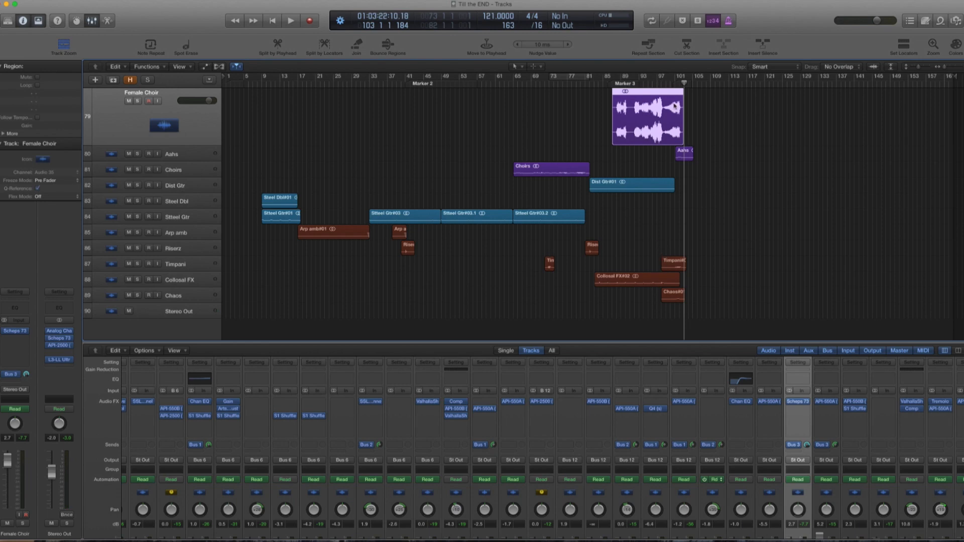
- Play the ending of the mix with Timpani soloed partway through, then stop playback and unsolo Timpani
key("space")
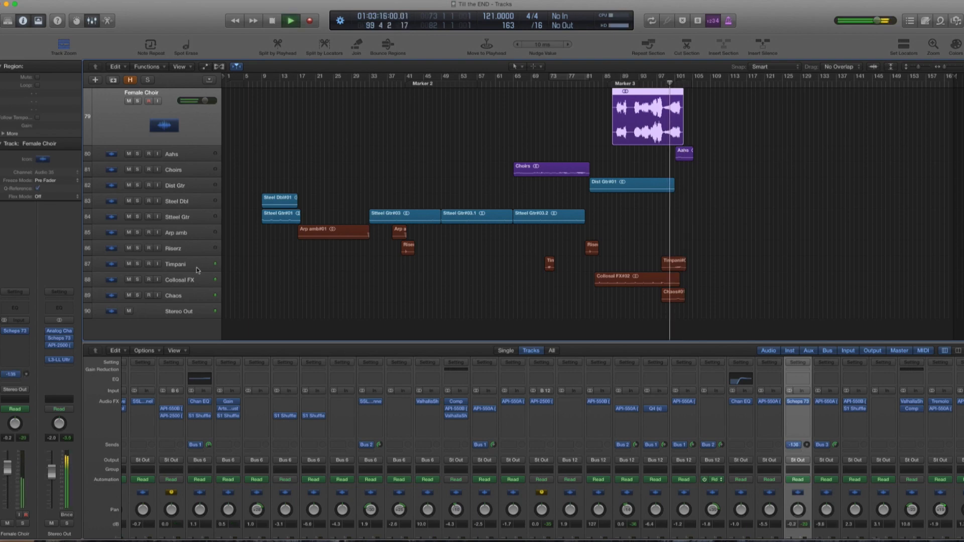
left_click(137, 264)
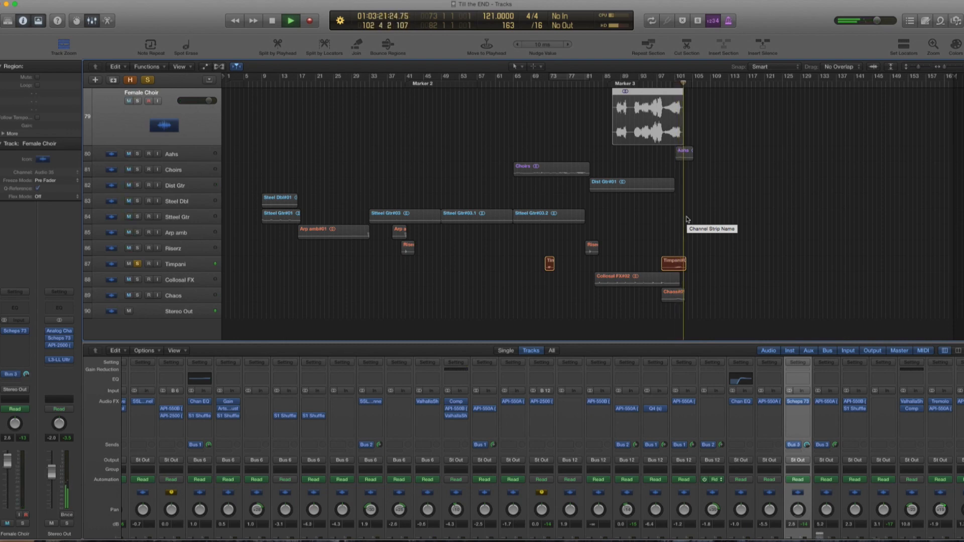
key("space")
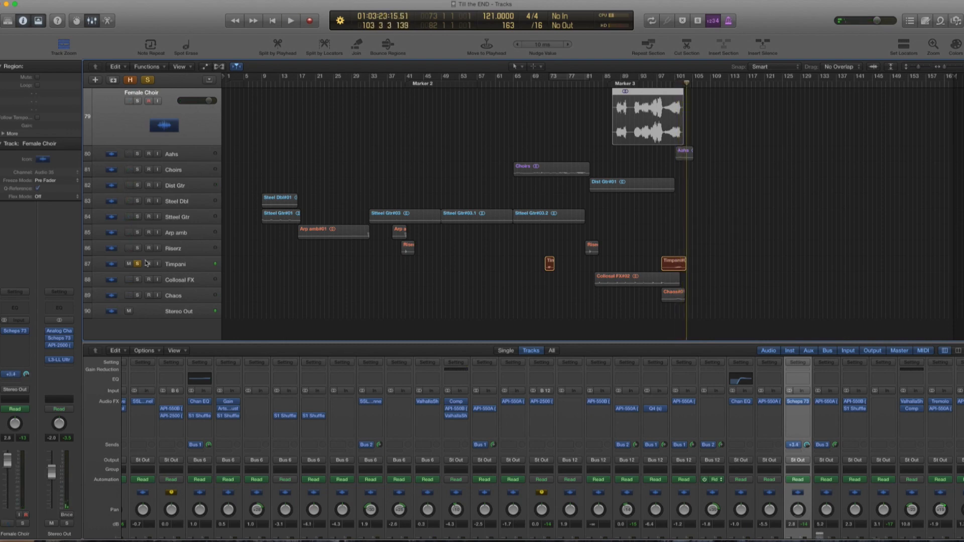
left_click(136, 265)
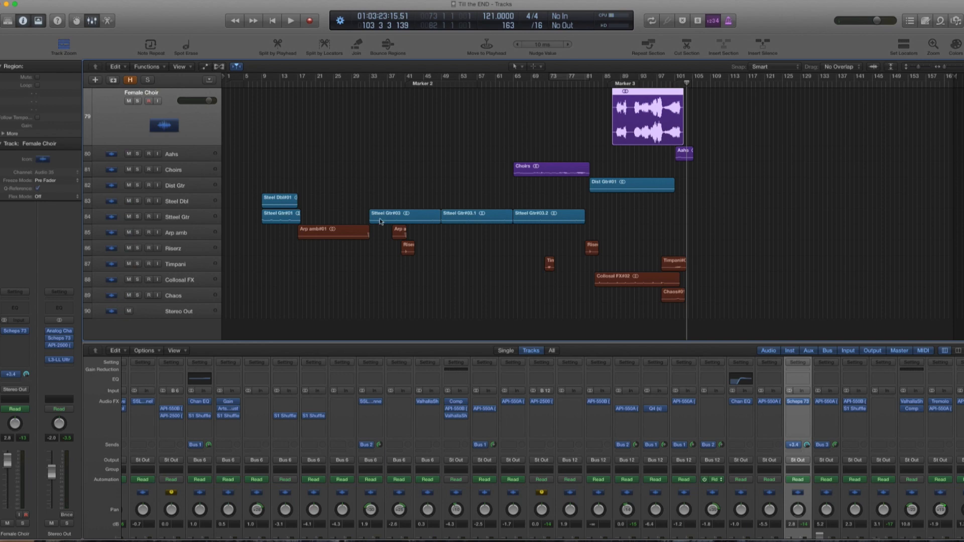
- Solo the Aahs track, play it from bar 101 to its end, and stop playback
left_click(674, 82)
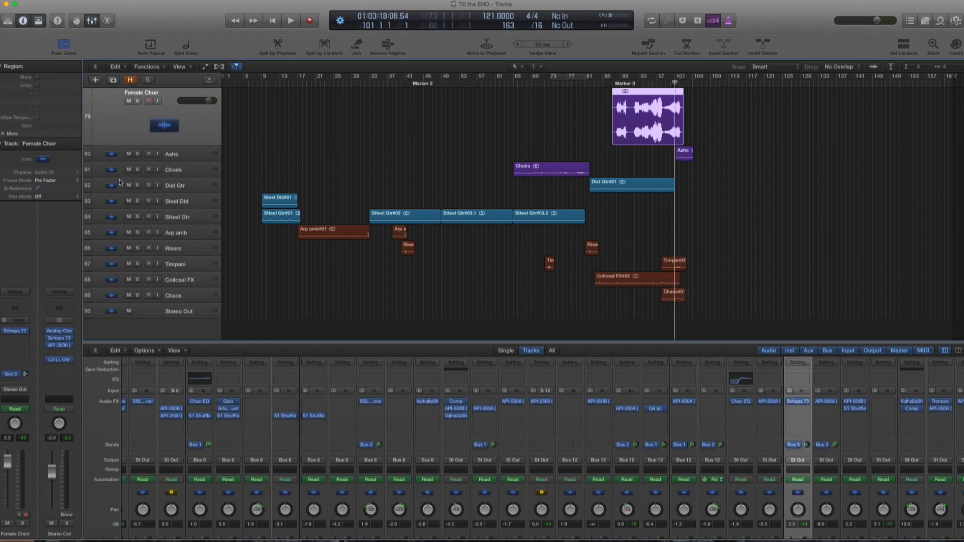
left_click(136, 156)
key("space")
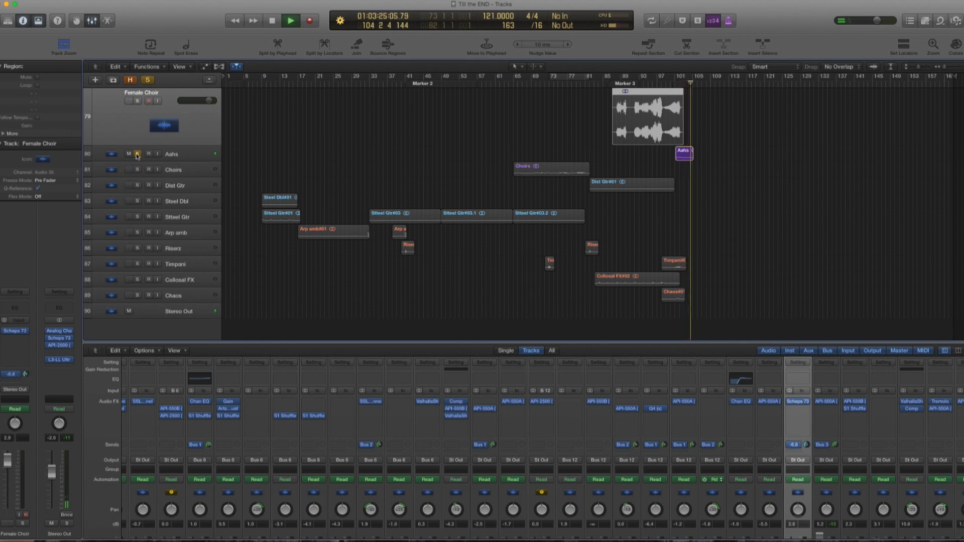
key("space")
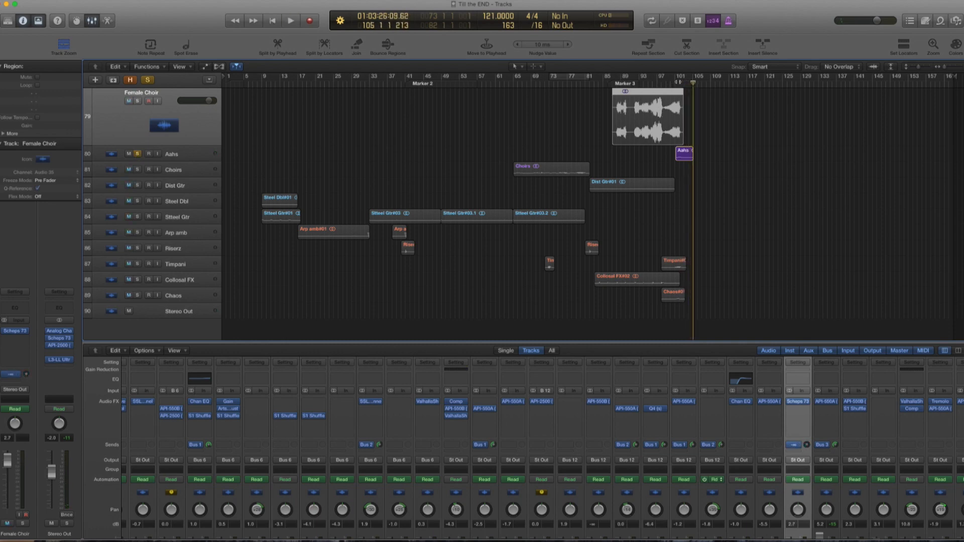
- Unsolo Aahs, play the full mix from bar 101, and stop playback
left_click(680, 83)
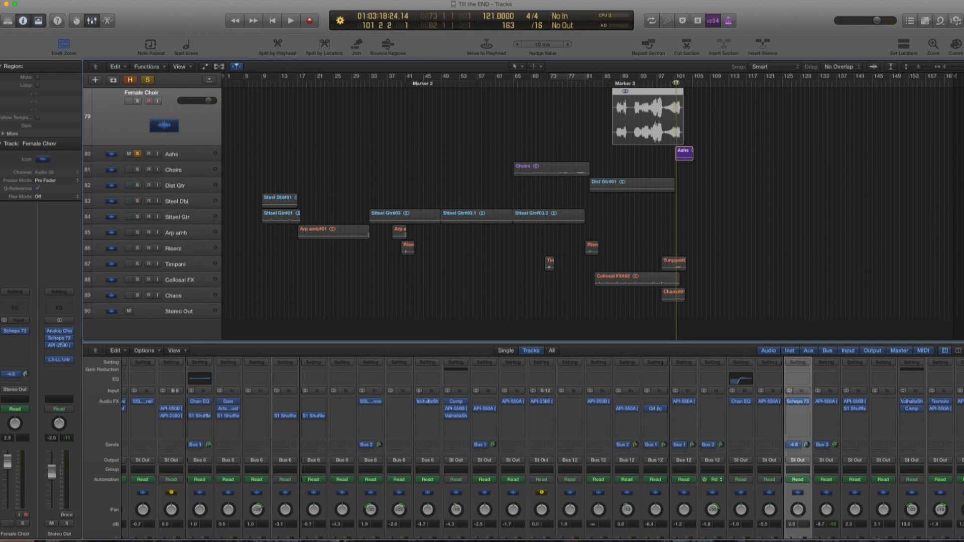
left_click(137, 154)
key("space")
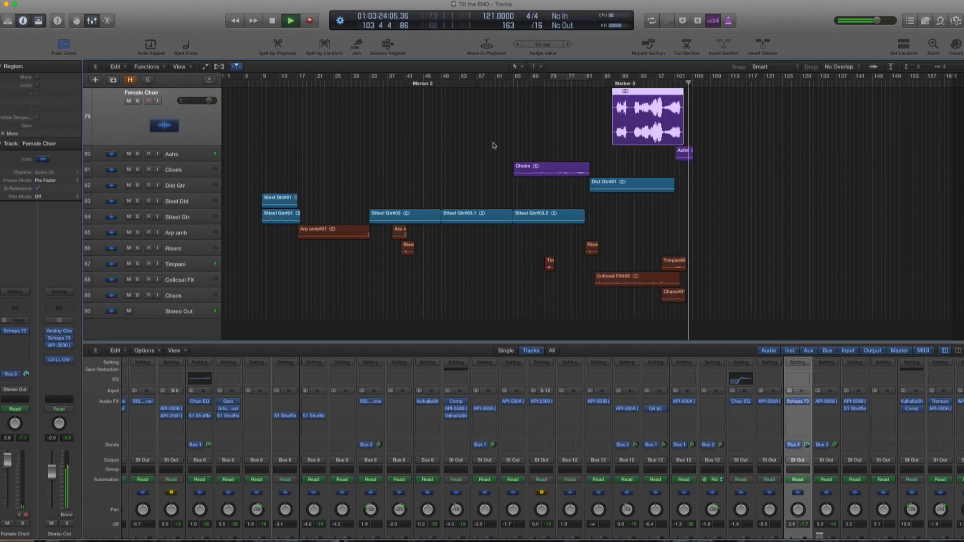
key("space")
- Look through the drum, bass, string, brass, choir and guitar tracks in the arrangement
scroll(481, 148, "up", 10)
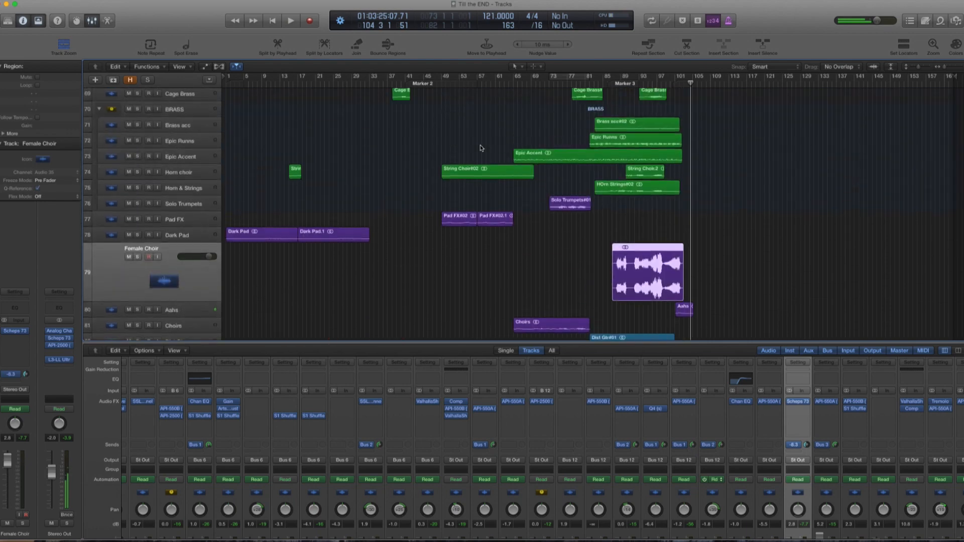
scroll(480, 148, "up", 8)
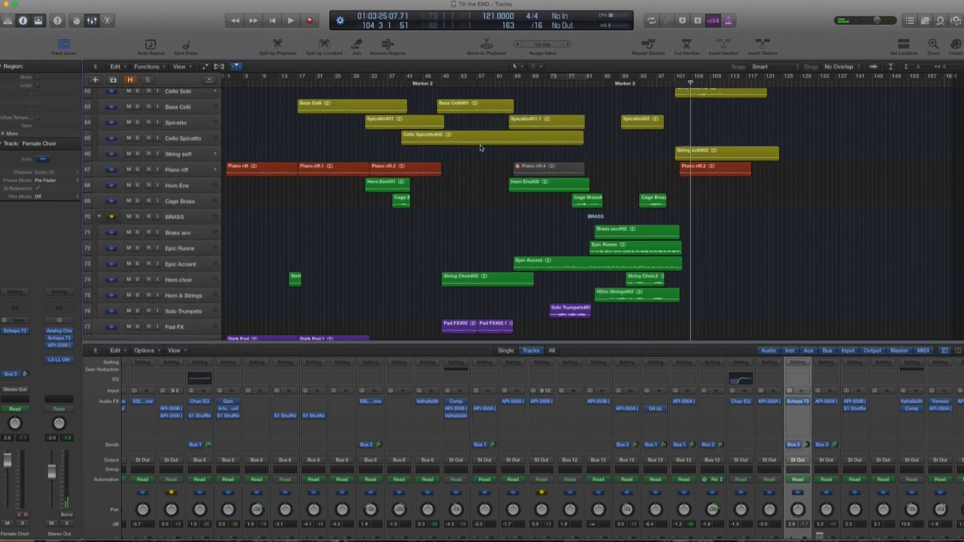
scroll(481, 148, "down", 6)
scroll(481, 148, "down", 10)
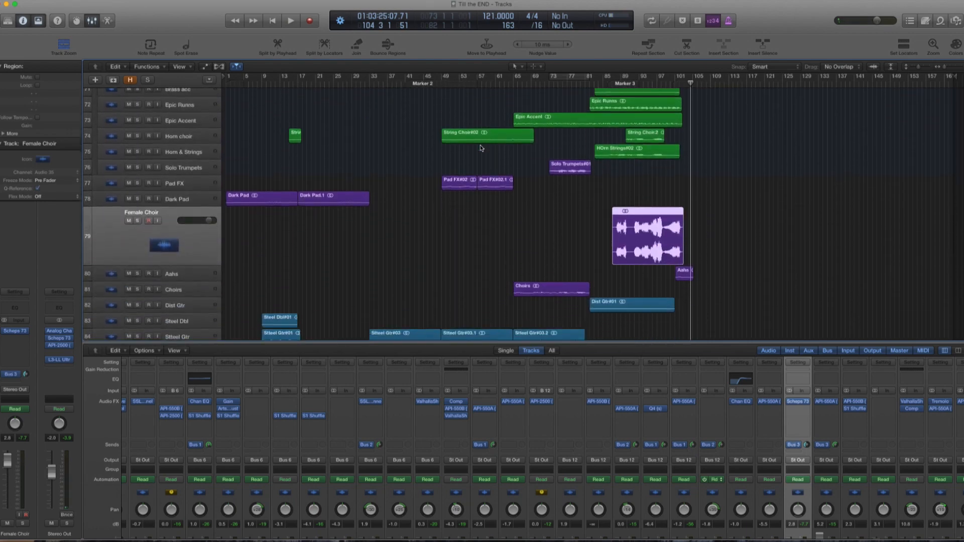
scroll(480, 145, "up", 6)
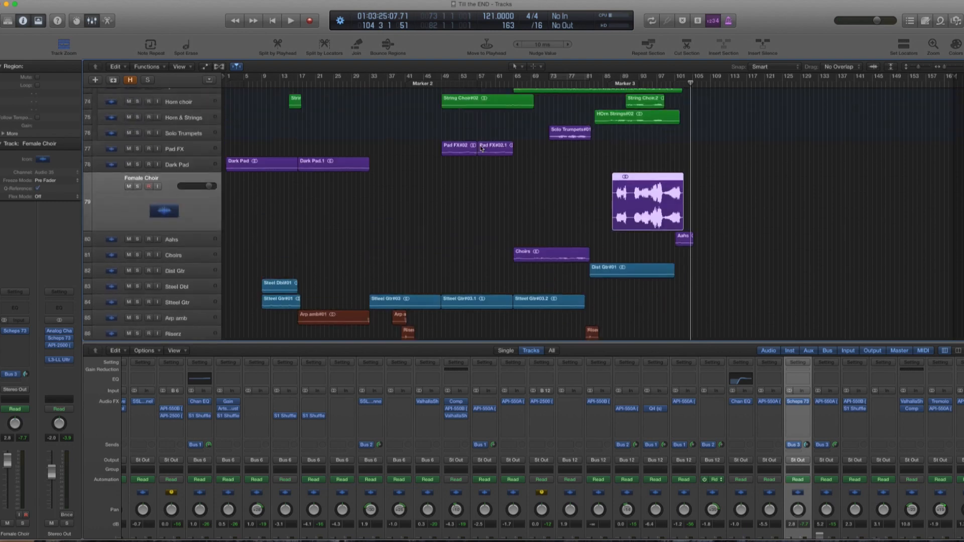
scroll(480, 145, "up", 6)
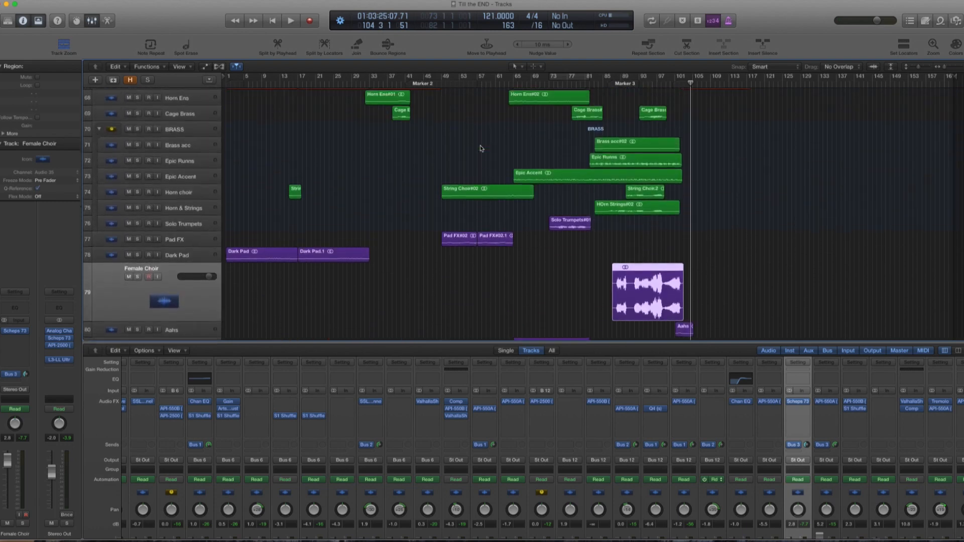
scroll(480, 146, "up", 9)
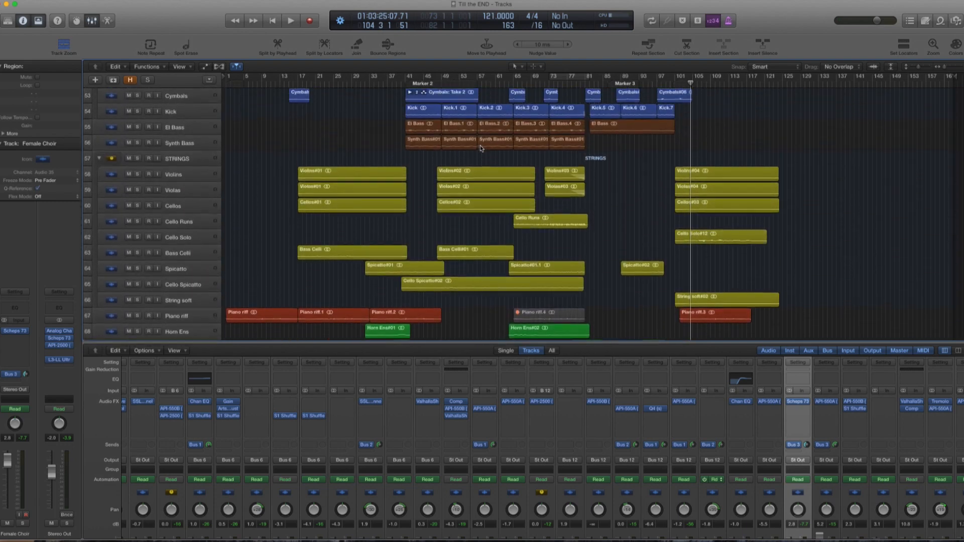
scroll(480, 145, "down", 15)
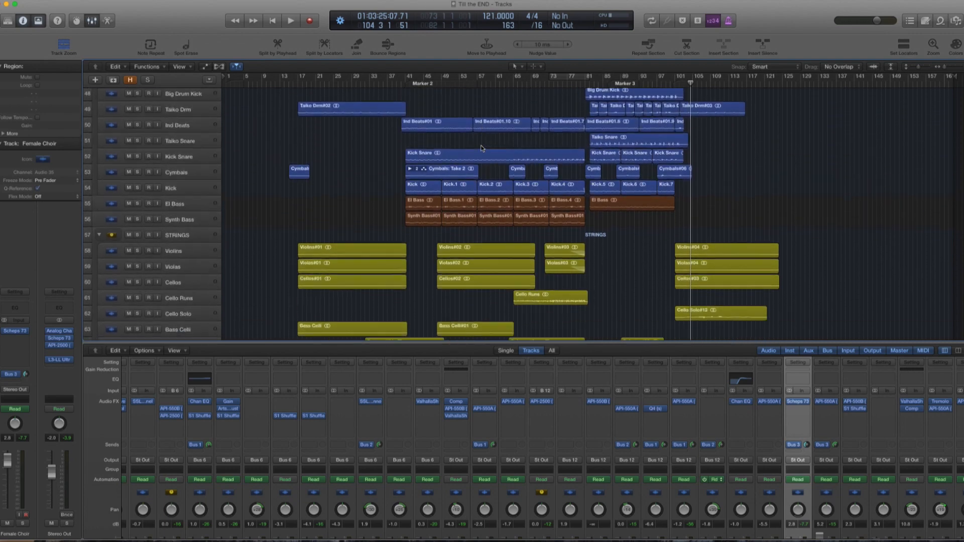
- Play the mix from bar 98 and solo Female Choir during playback
left_click(663, 84)
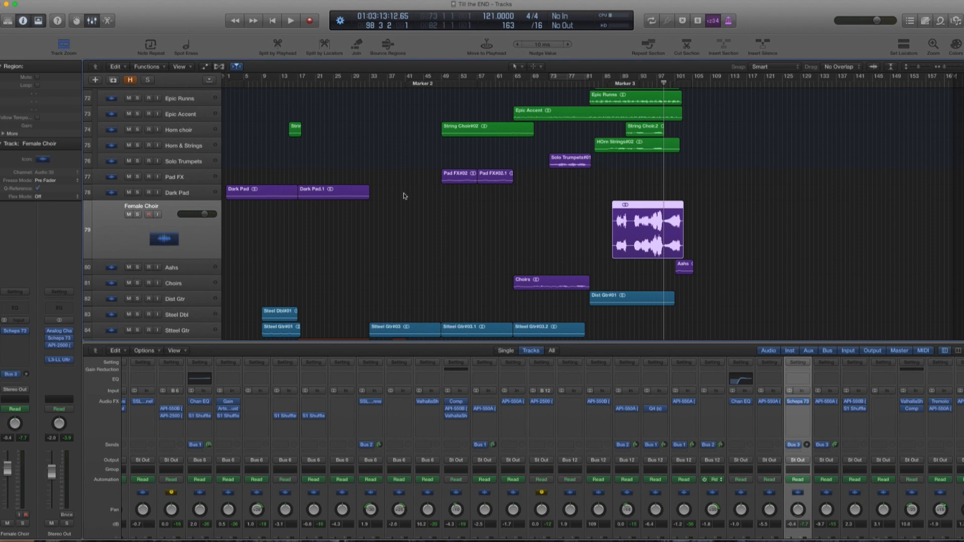
scroll(413, 210, "up", 3)
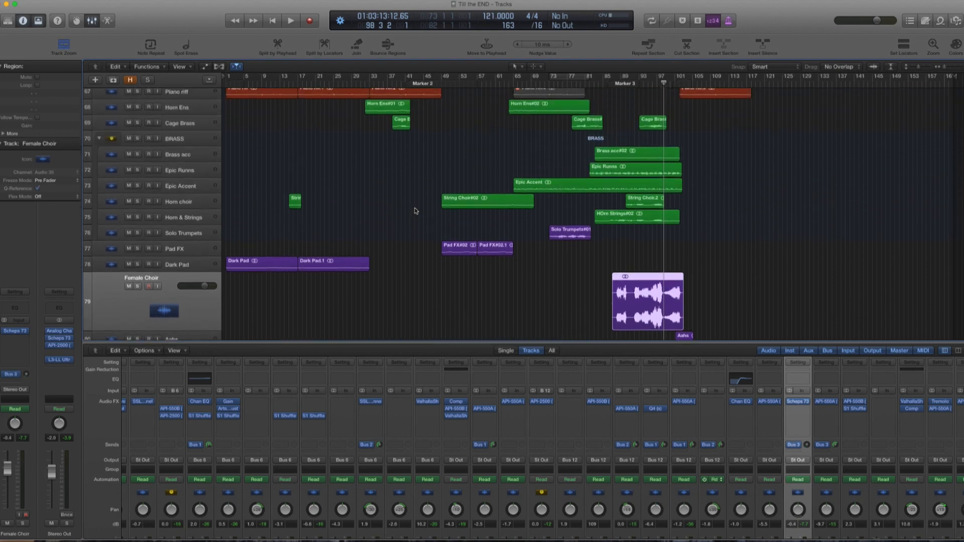
scroll(415, 210, "down", 7)
scroll(416, 209, "down", 2)
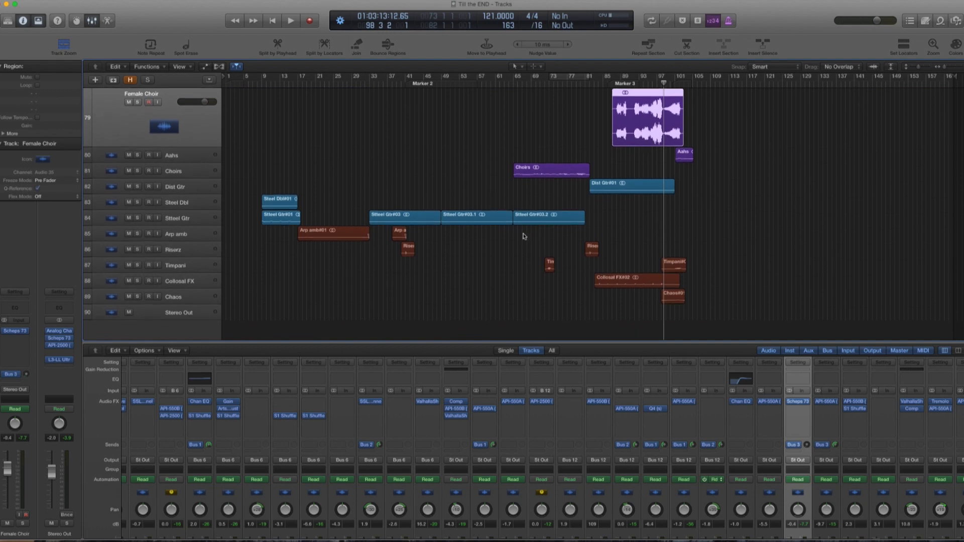
scroll(521, 259, "up", 5)
key("space")
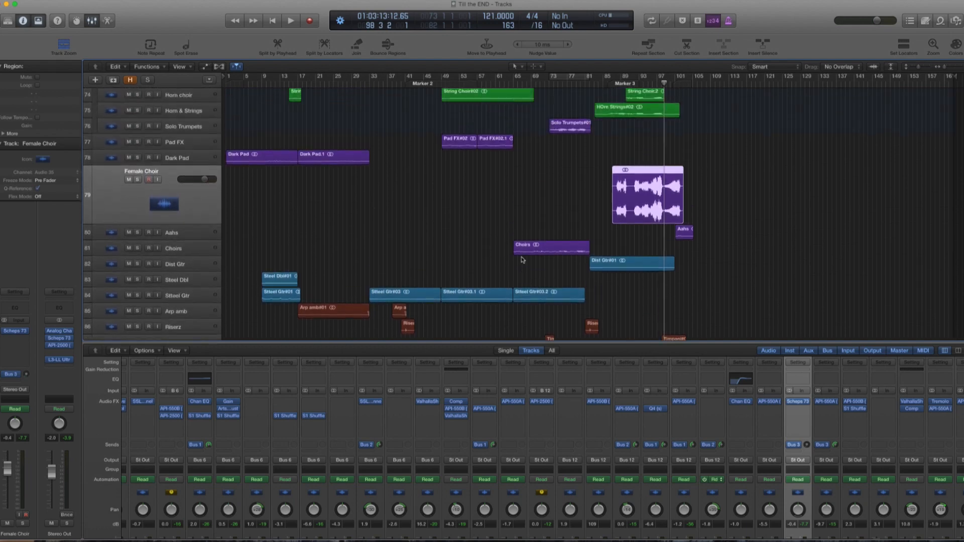
left_click(139, 253)
left_click(139, 253)
left_click(139, 185)
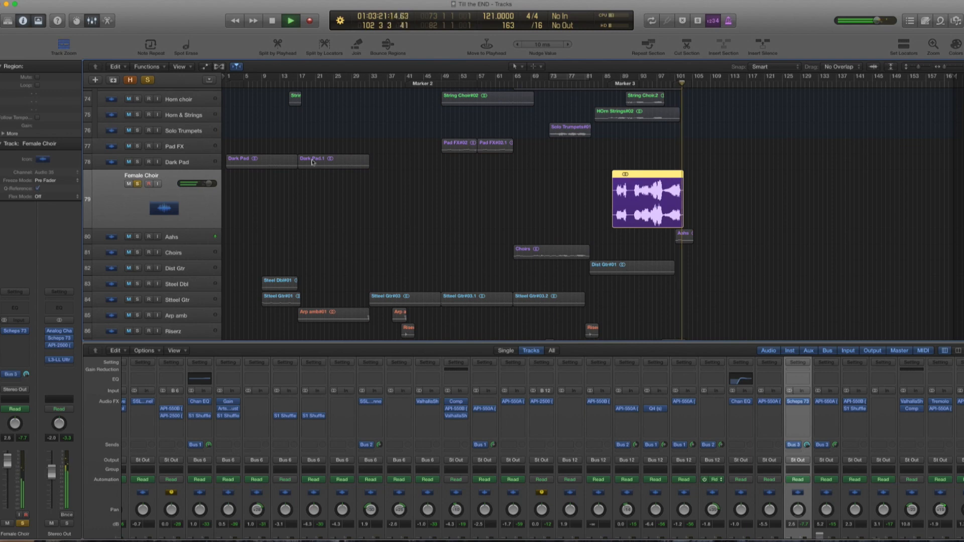
- Replay the soloed Female Choir from about bar 98, stop playback, and unsolo the track
key("space")
left_click(662, 80)
key("space")
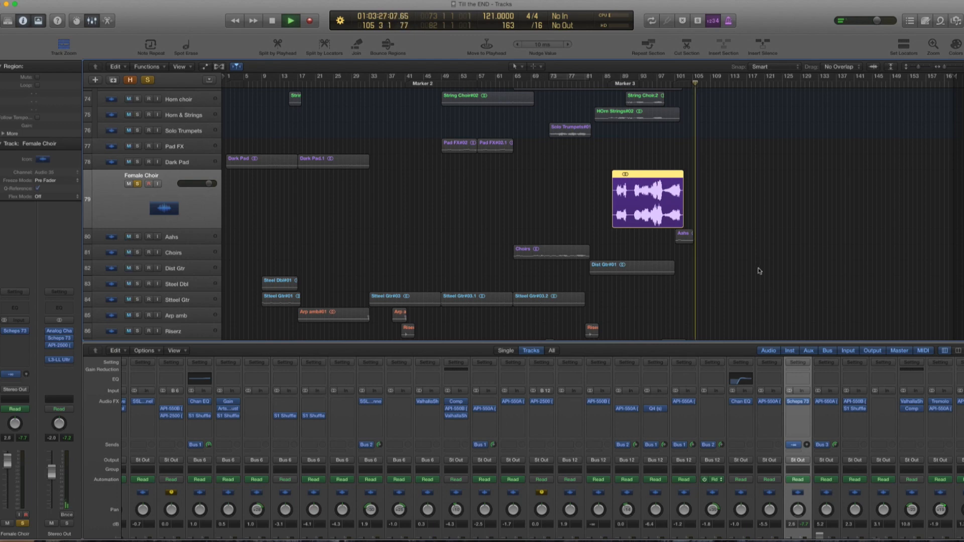
key("space")
left_click(138, 184)
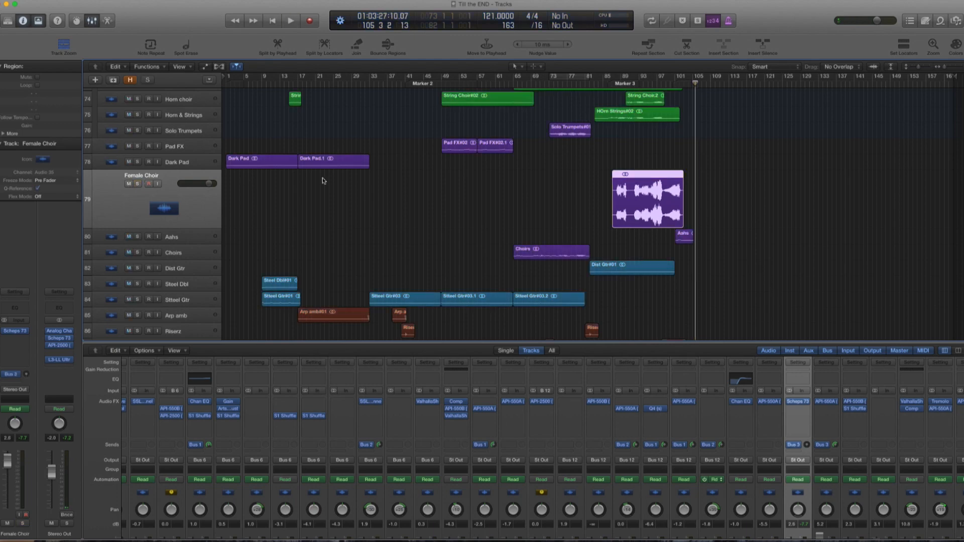
- Play the full mix from about bar 94 and solo the DRUM & PERC group during playback
scroll(601, 249, "up", 12)
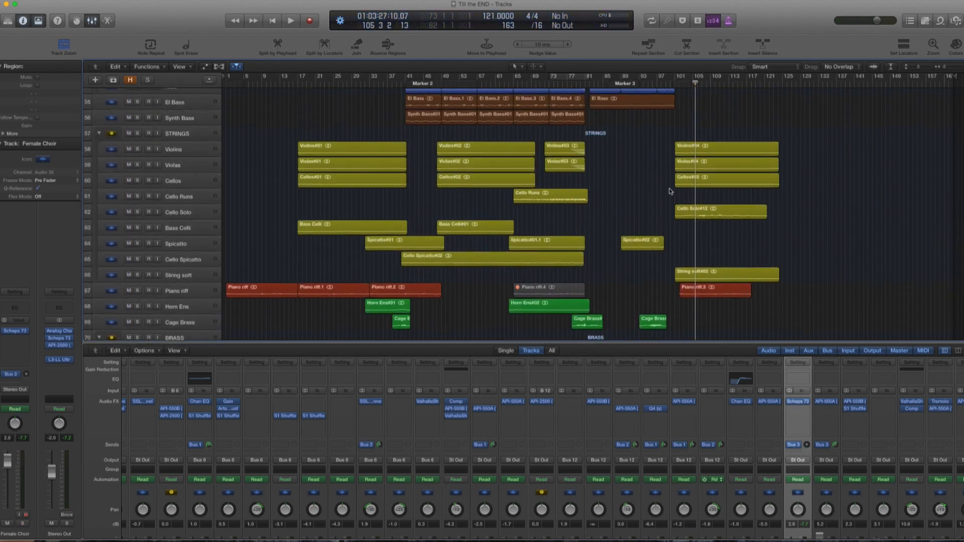
left_click(645, 80)
key("space")
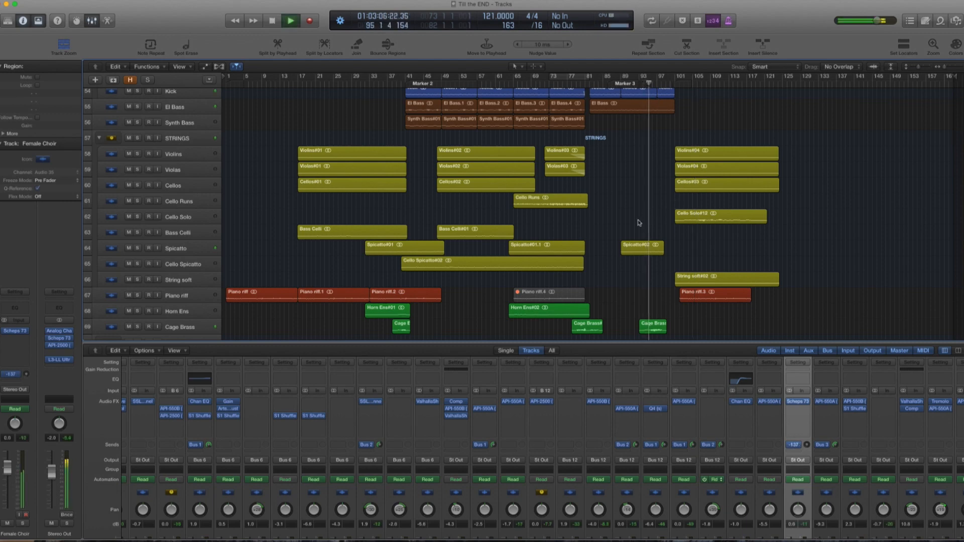
scroll(639, 223, "up", 4)
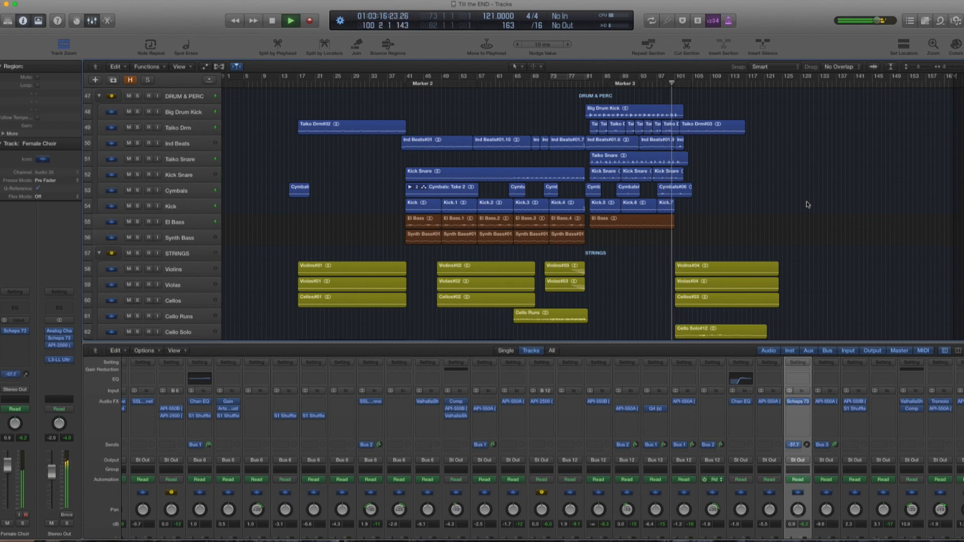
left_click(137, 96)
key("space")
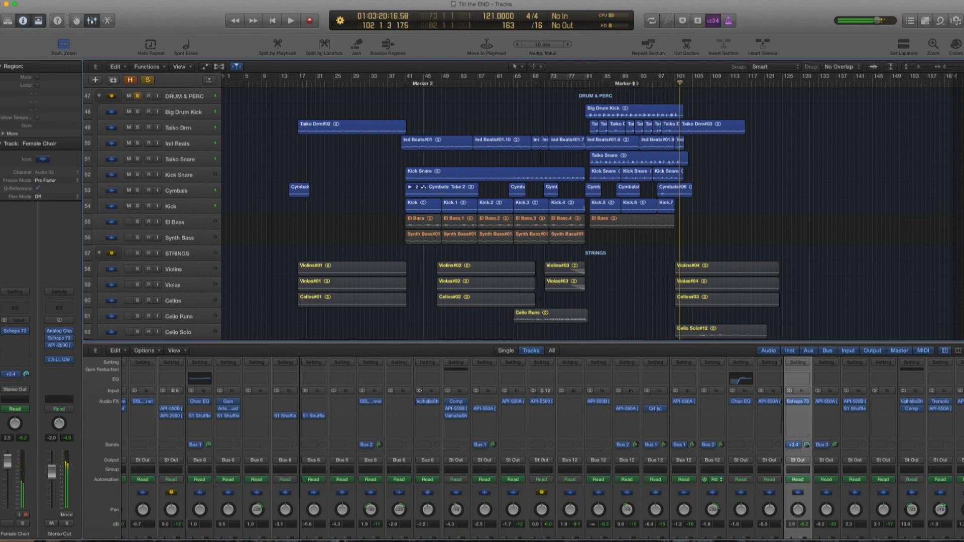
- Play the soloed DRUM & PERC group from about bar 91 and briefly solo El Bass along with it
left_click(634, 83)
key("space")
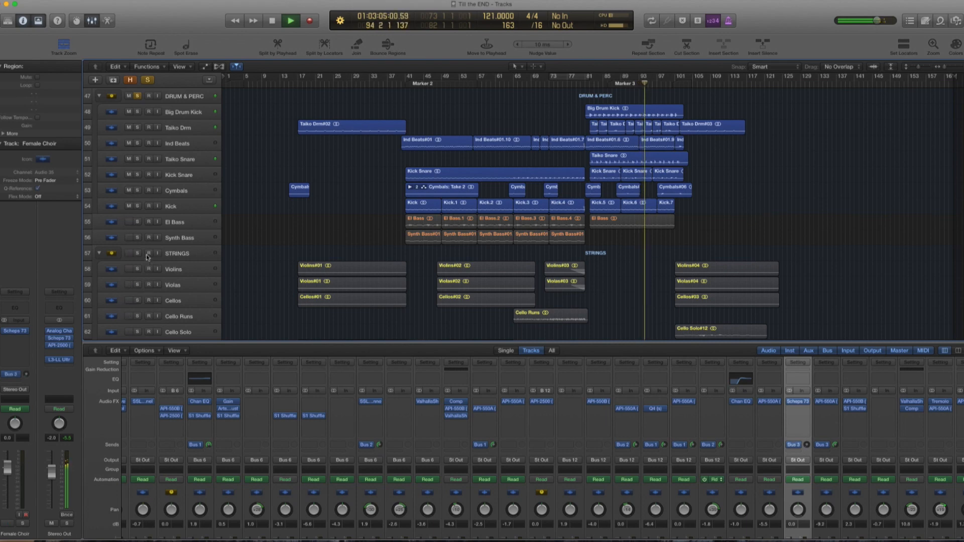
left_click(137, 239)
left_click(137, 239)
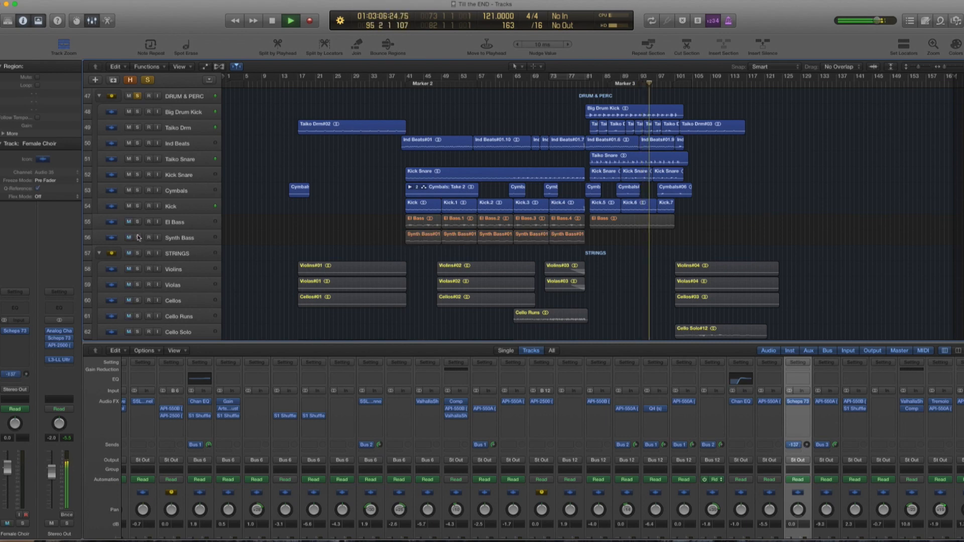
left_click(138, 222)
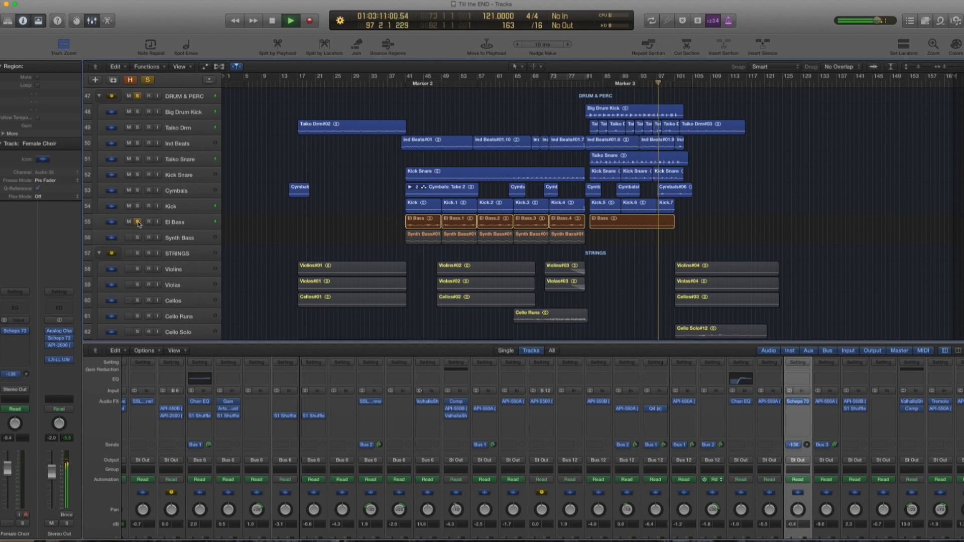
left_click(138, 222)
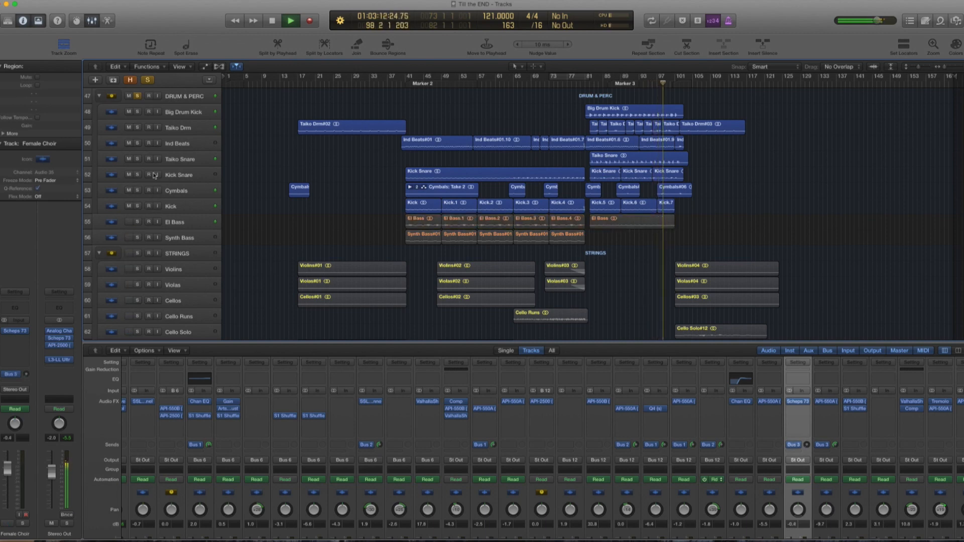
left_click(137, 95)
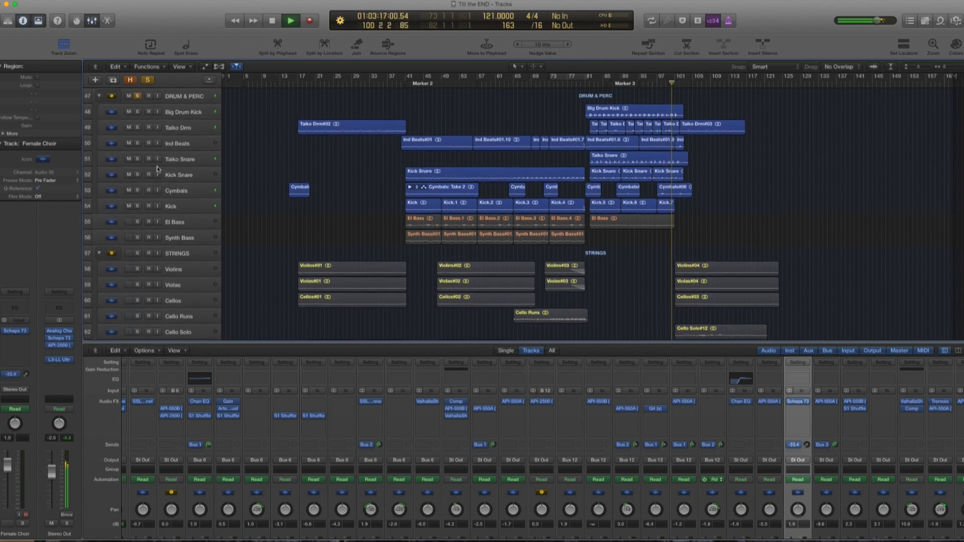
key("space")
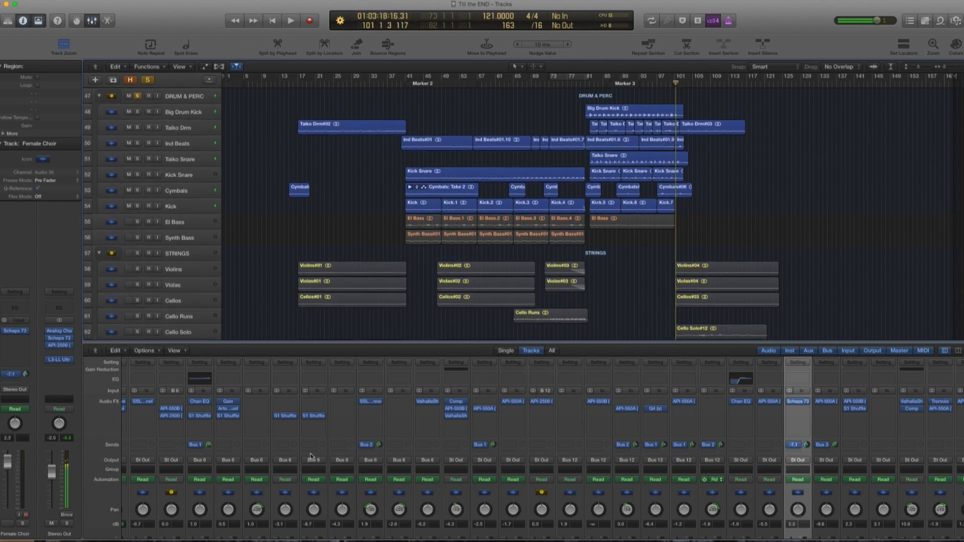
- Enlarge the mixer and show the drum and percussion channel strips with their audio effects
scroll(311, 456, "left", 3)
scroll(311, 456, "left", 4)
scroll(341, 412, "down", 5)
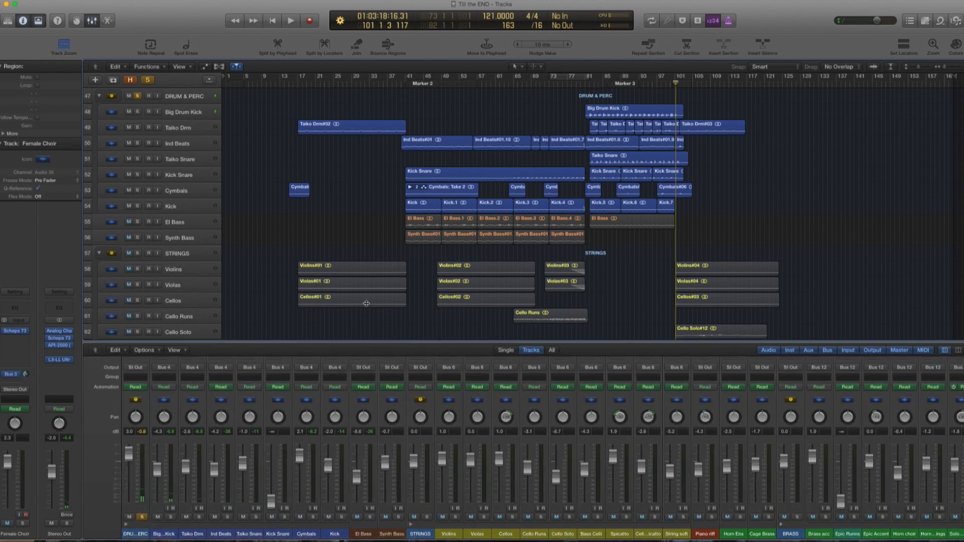
left_click_drag(367, 343, 367, 288)
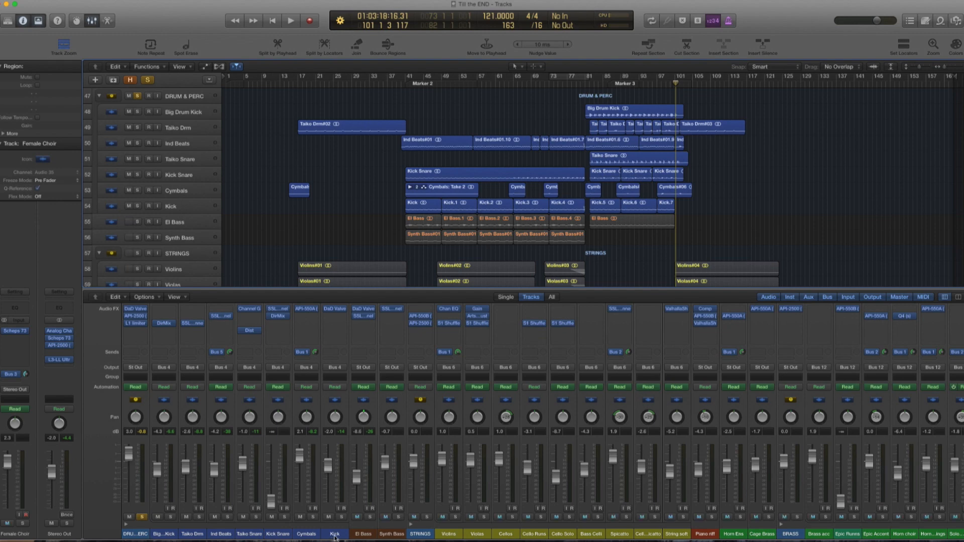
scroll(338, 397, "up", 2)
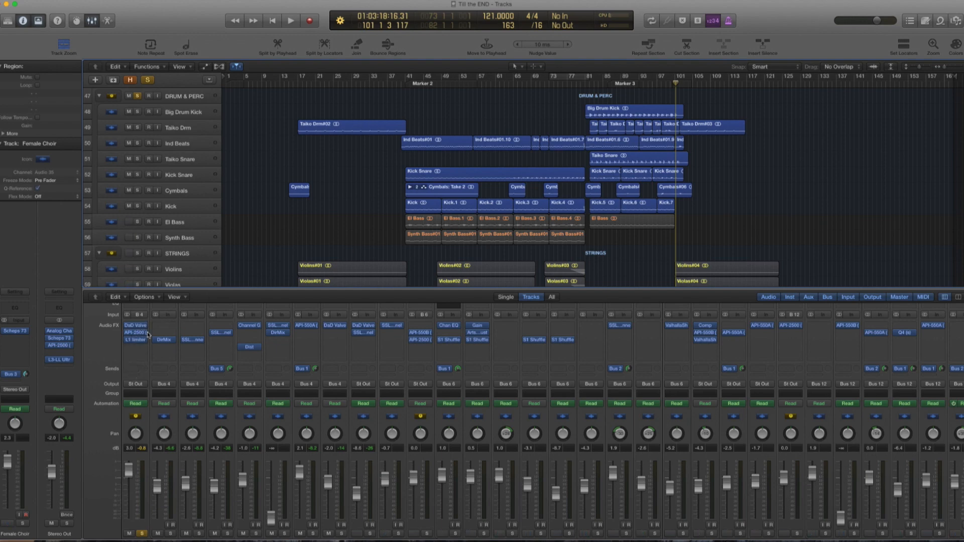
- Bypass the DaD Valve, API-2500 and L1 limiter inserts on DRUM & PERC and play the soloed group without them
mouse_move(125, 326)
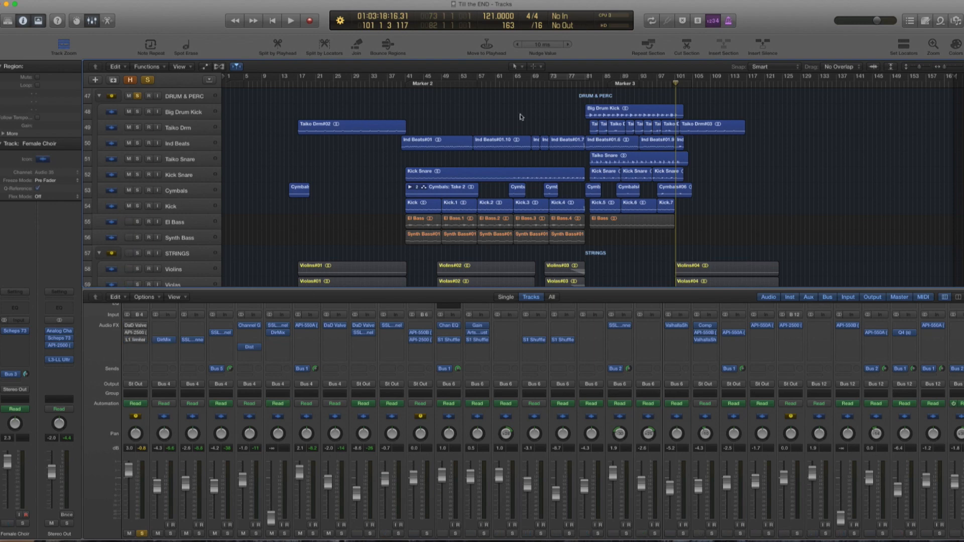
key("alt+comma")
key("space")
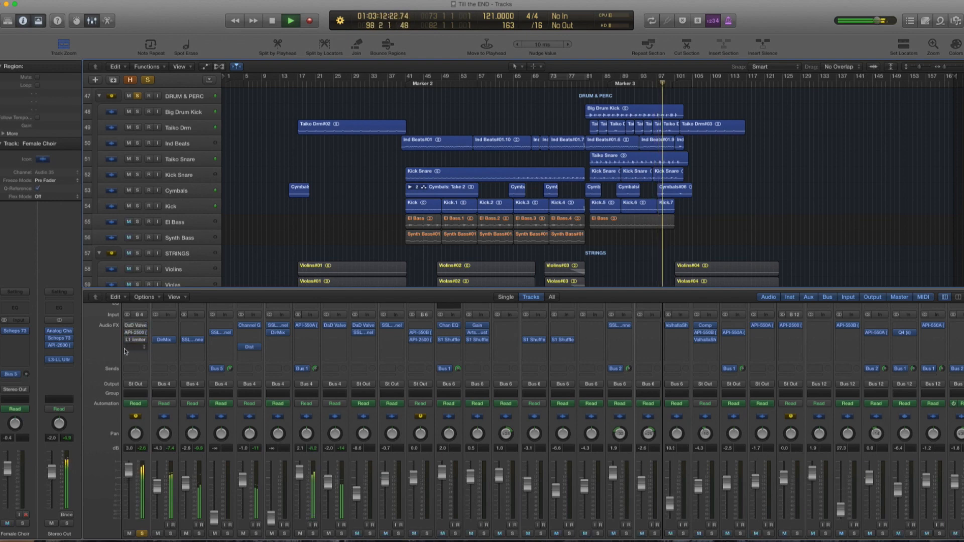
key("space")
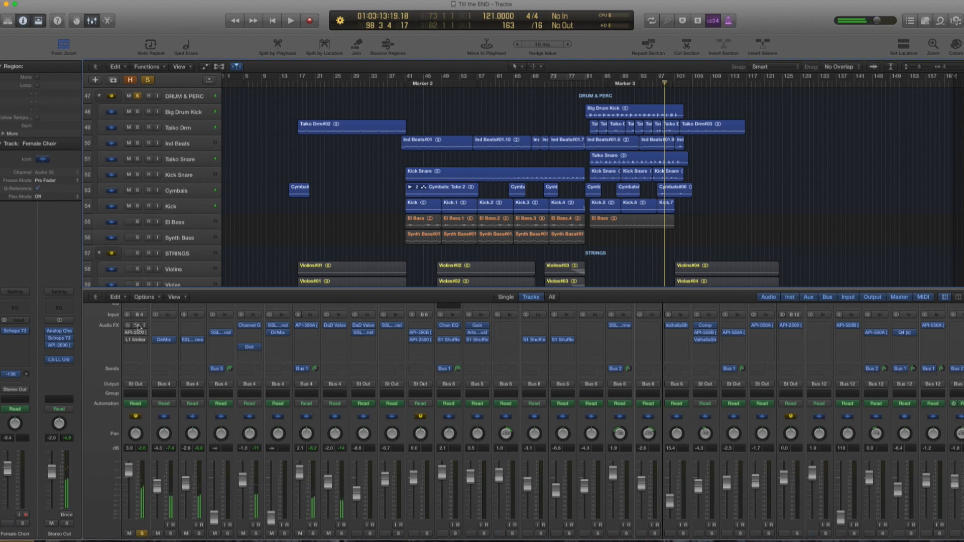
- Open DaD Valve on the DRUM & PERC channel, switch it on and play the group through it from about bar 98
left_click(135, 326)
left_click_drag(127, 29, 405, 84)
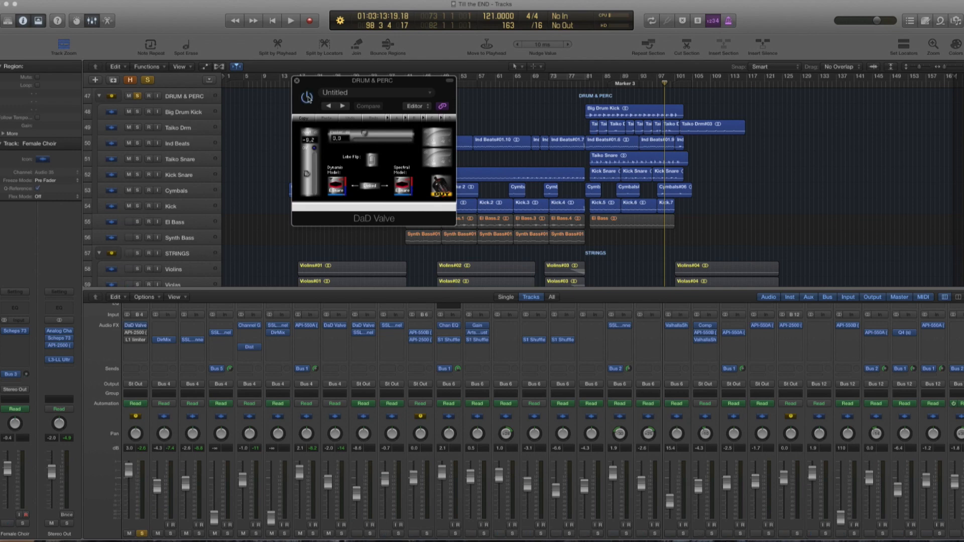
key("space")
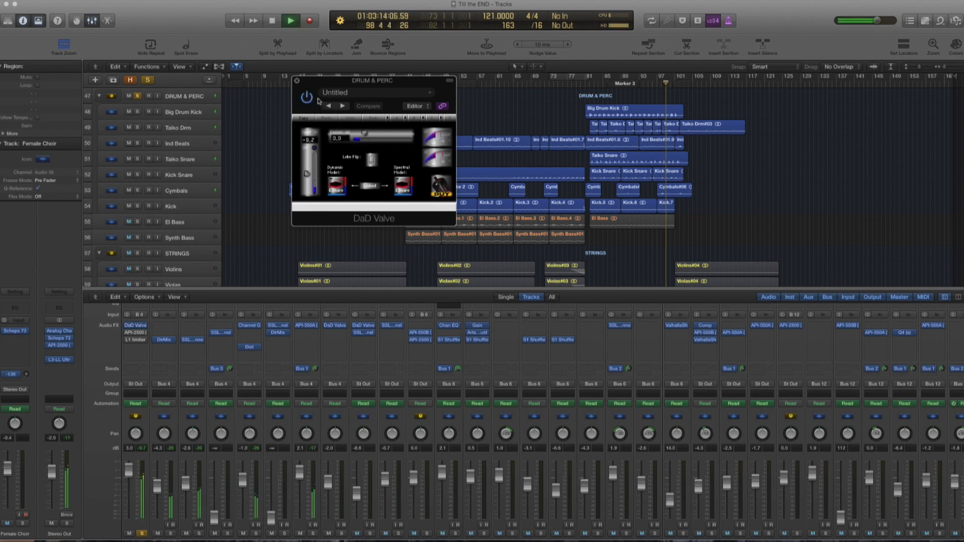
key("space")
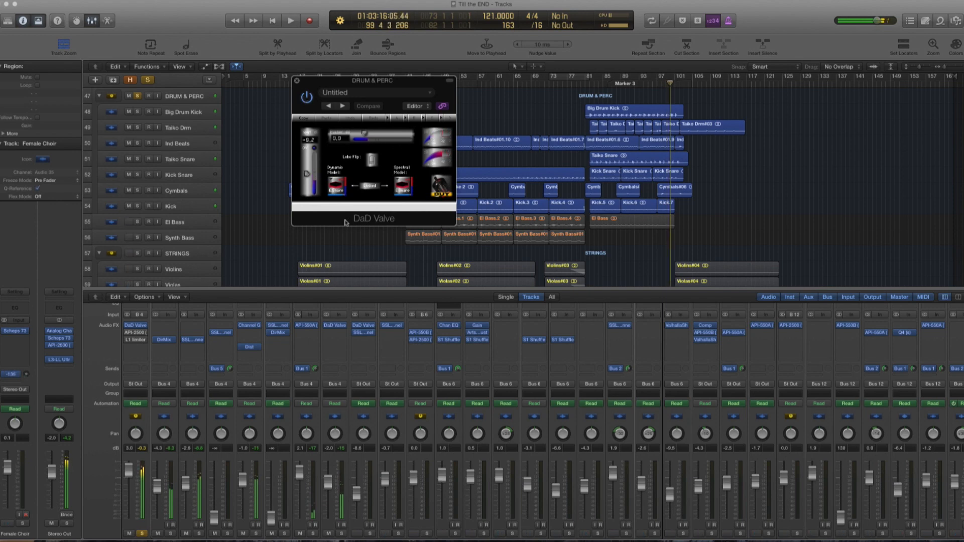
- Examine the dynamic model choices in DaD Valve without choosing another model
left_click(337, 184)
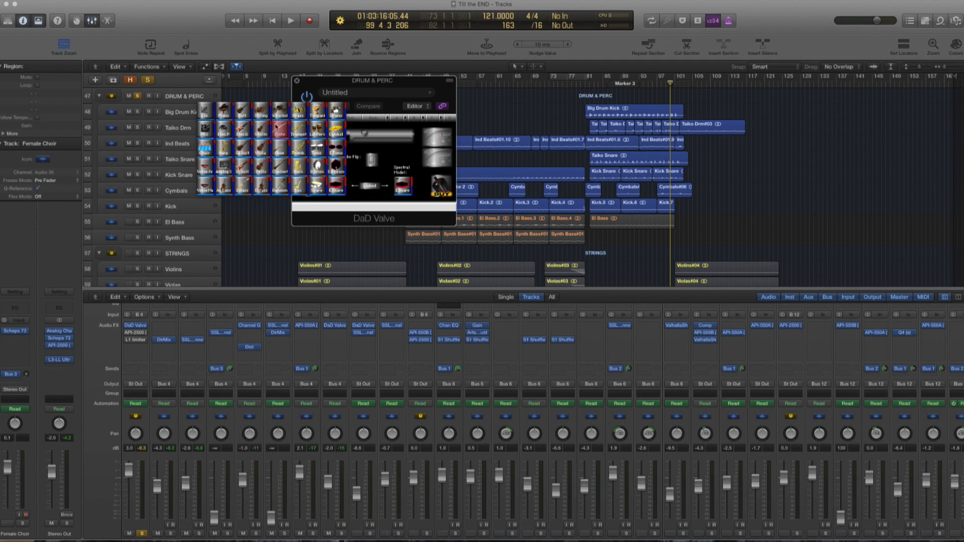
left_click(324, 85)
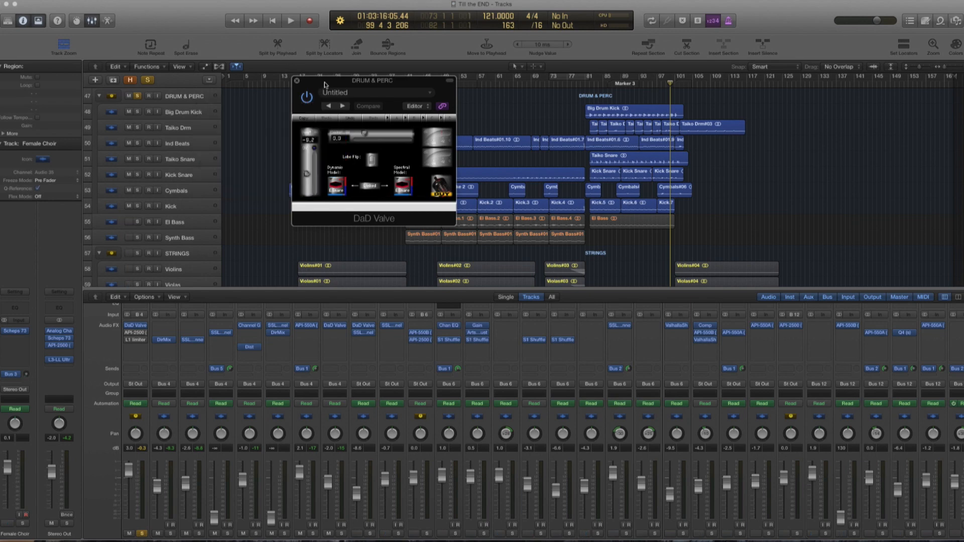
left_click(336, 185)
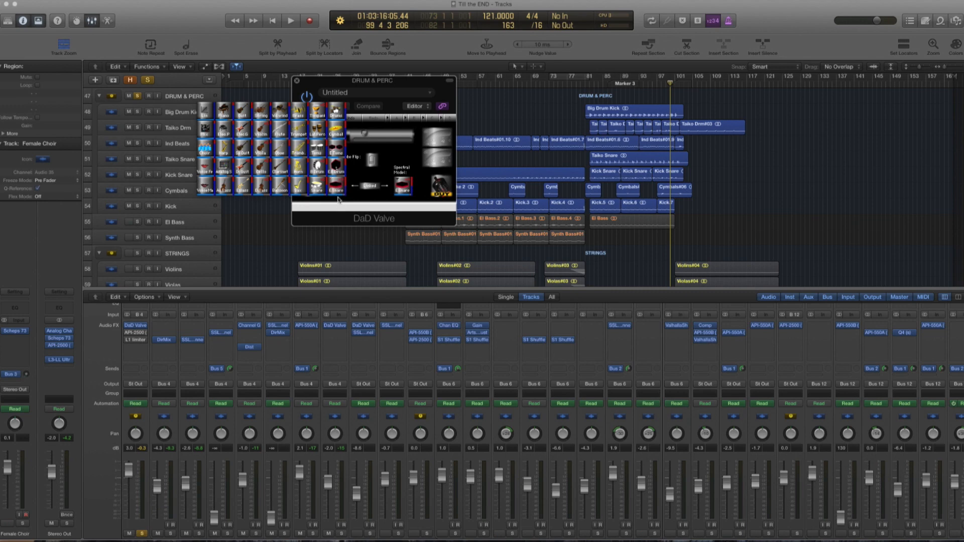
left_click(394, 80)
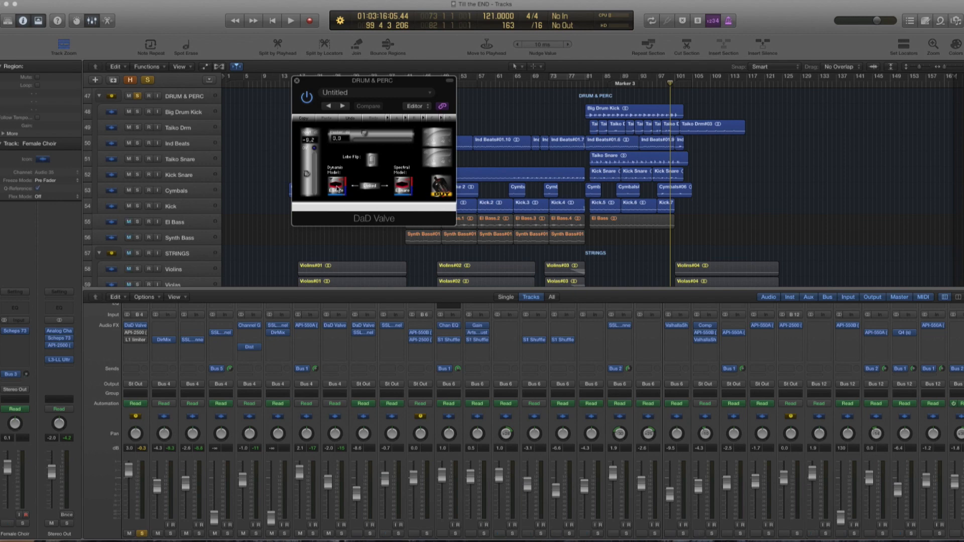
- Play the drums from bar 84 and compare them with DaD Valve bypassed and active
key("space")
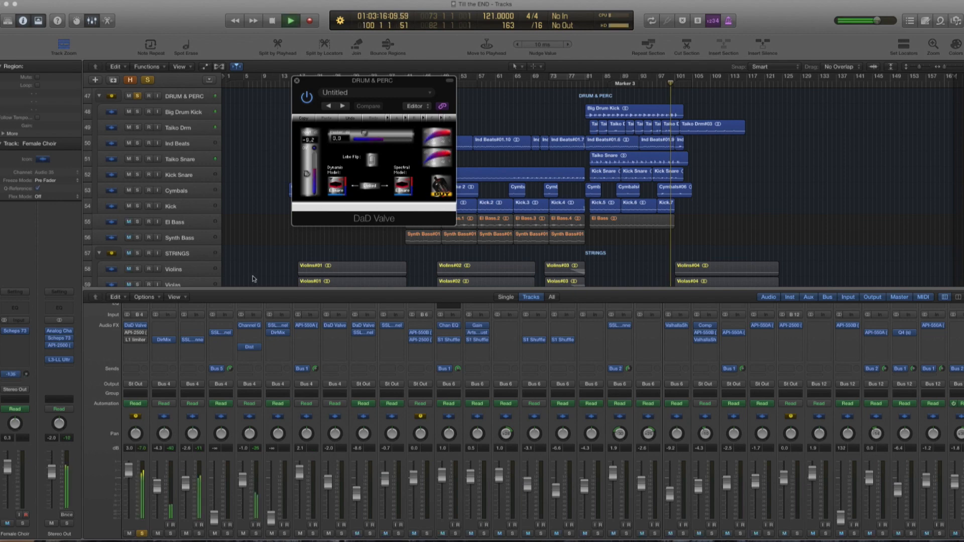
left_click(142, 448)
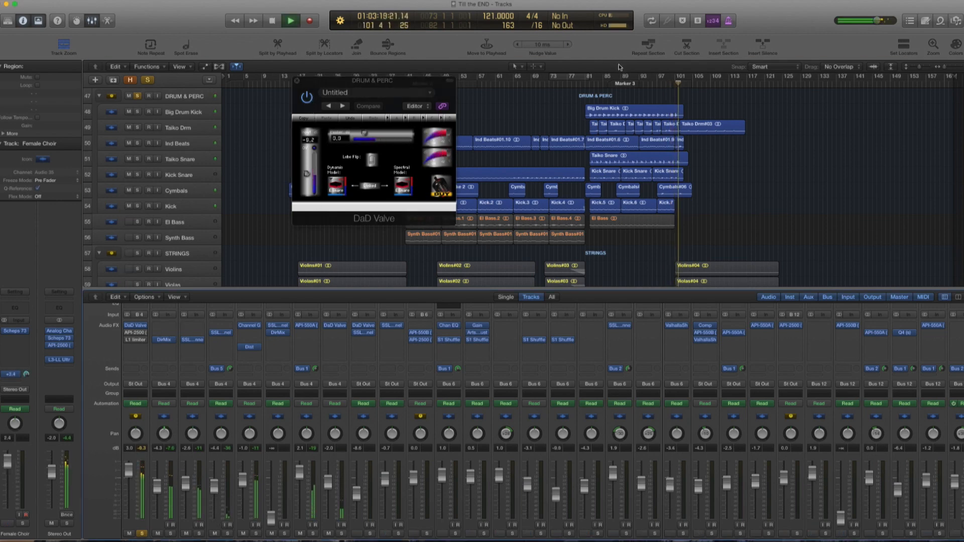
left_click(600, 78)
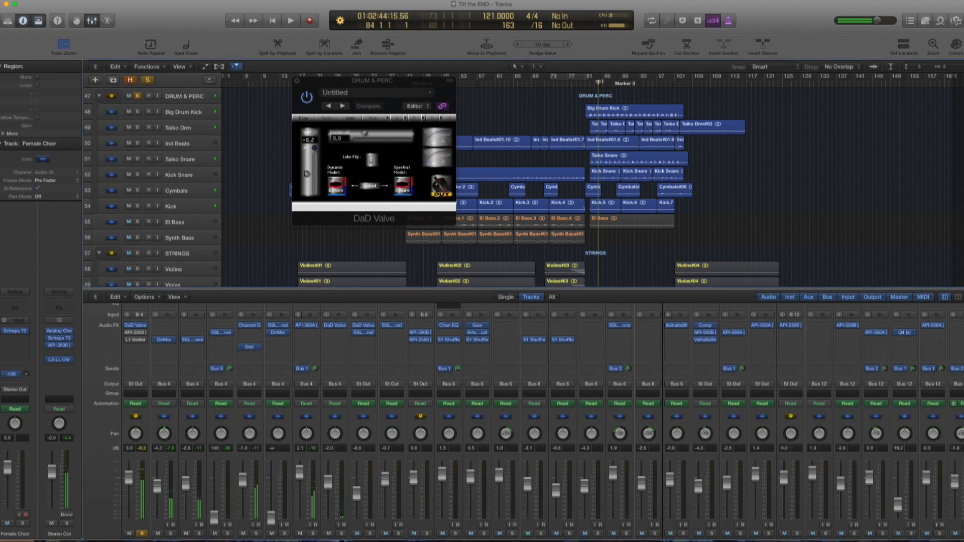
left_click(307, 97)
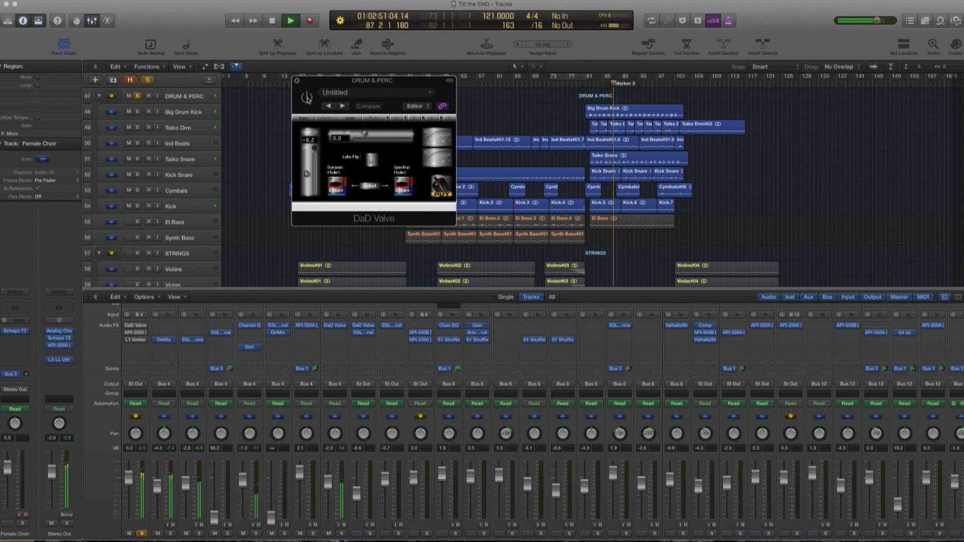
left_click(307, 97)
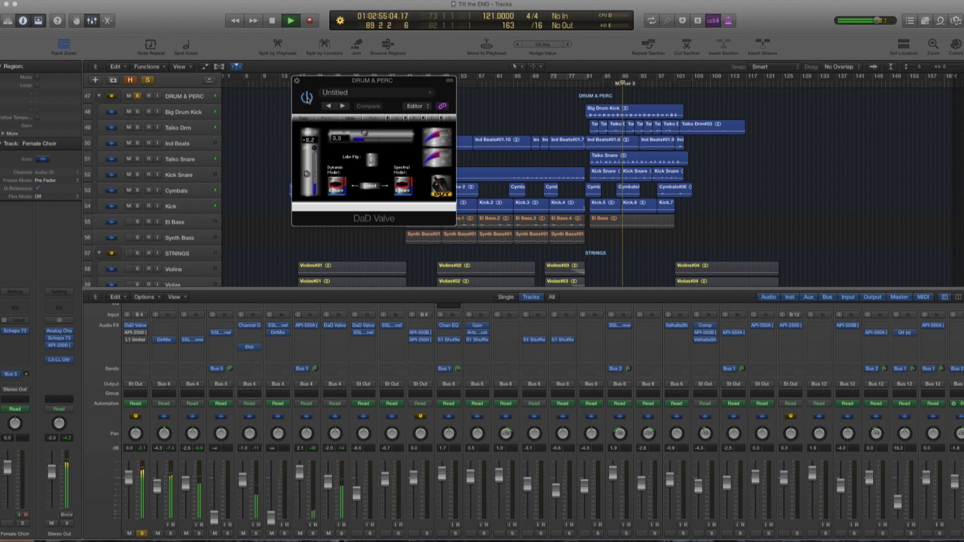
key("space")
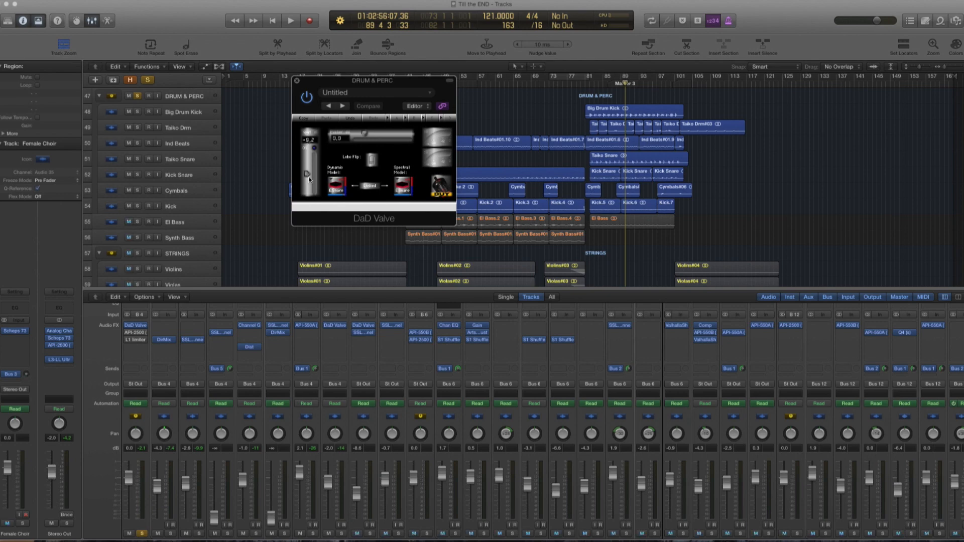
- Set the DaD Valve level slider to -9.1, comparing the processed drums with the bypassed sound during playback
left_click_drag(306, 174, 306, 176)
key("space")
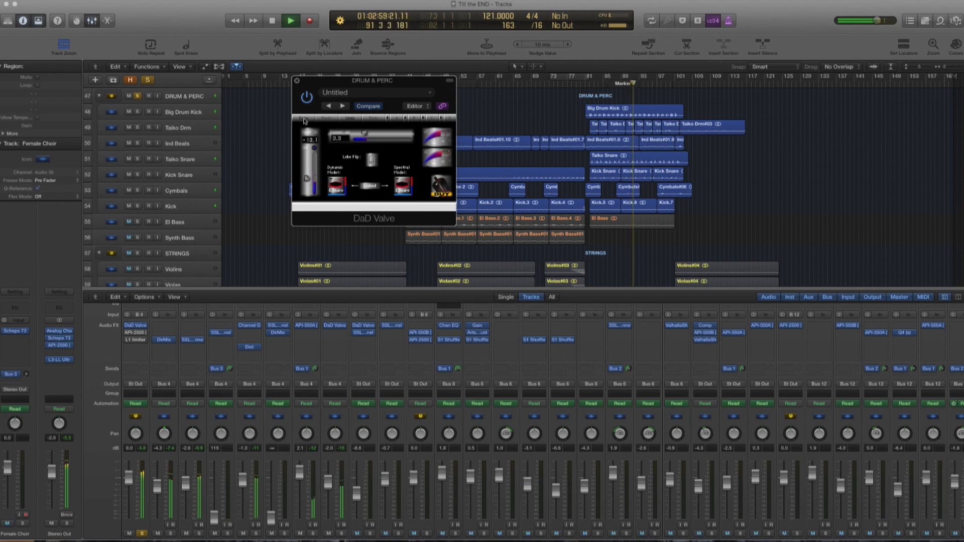
left_click(306, 98)
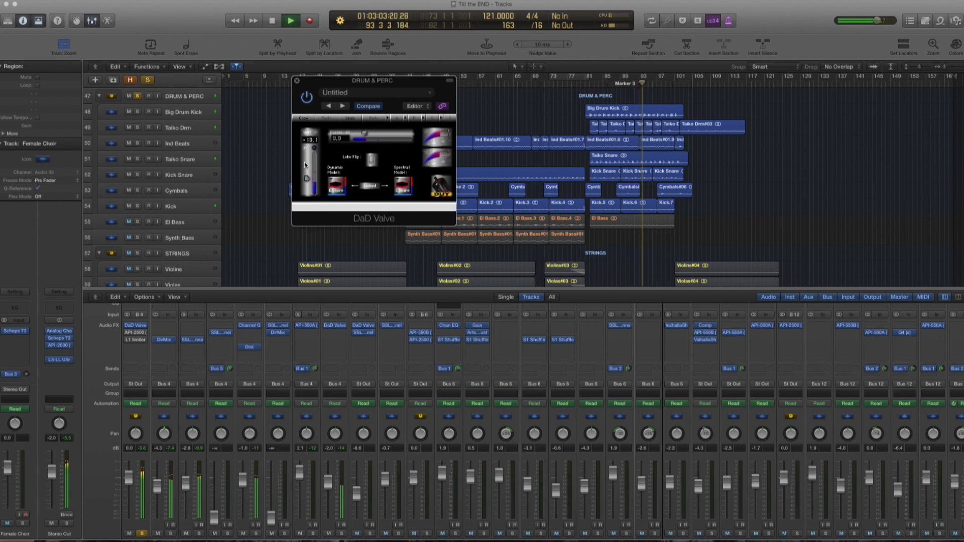
left_click_drag(307, 178, 307, 177)
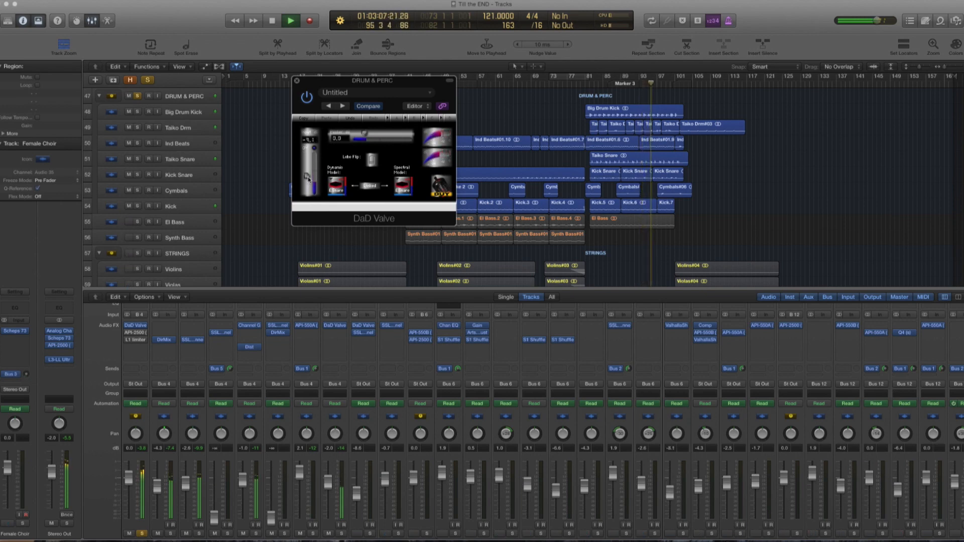
left_click(307, 98)
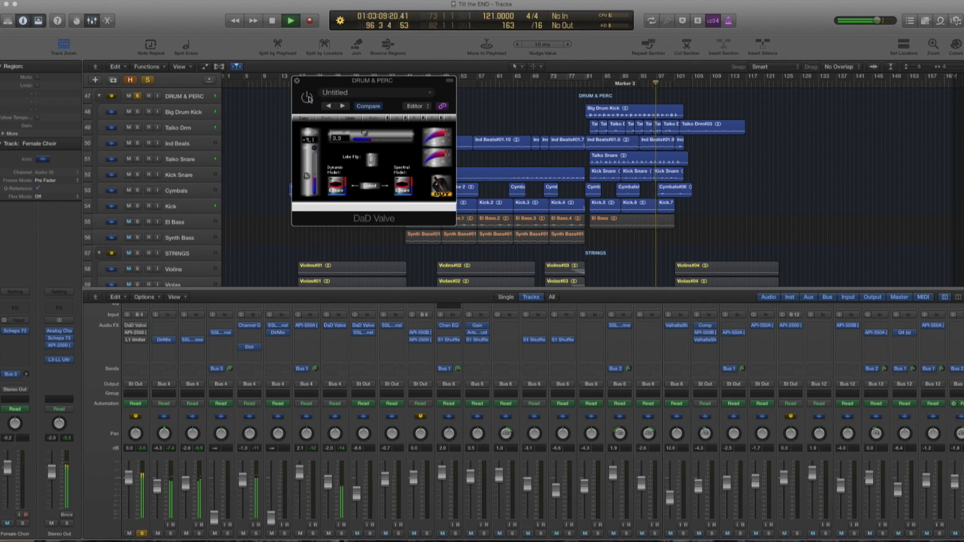
key("space")
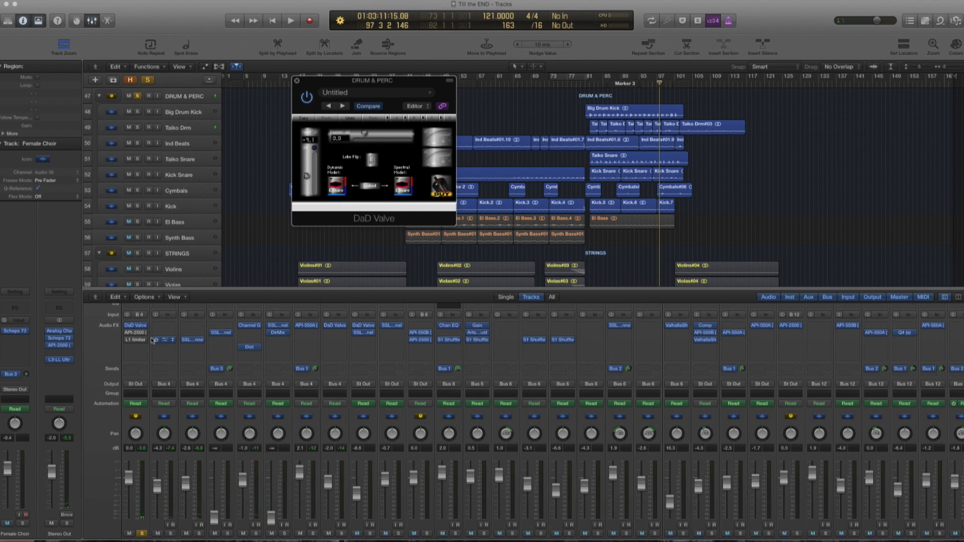
- Open the API-2500 on the DRUM & PERC channel, switch it on and compare it with bypass while playing from about bar 62
left_click(135, 332)
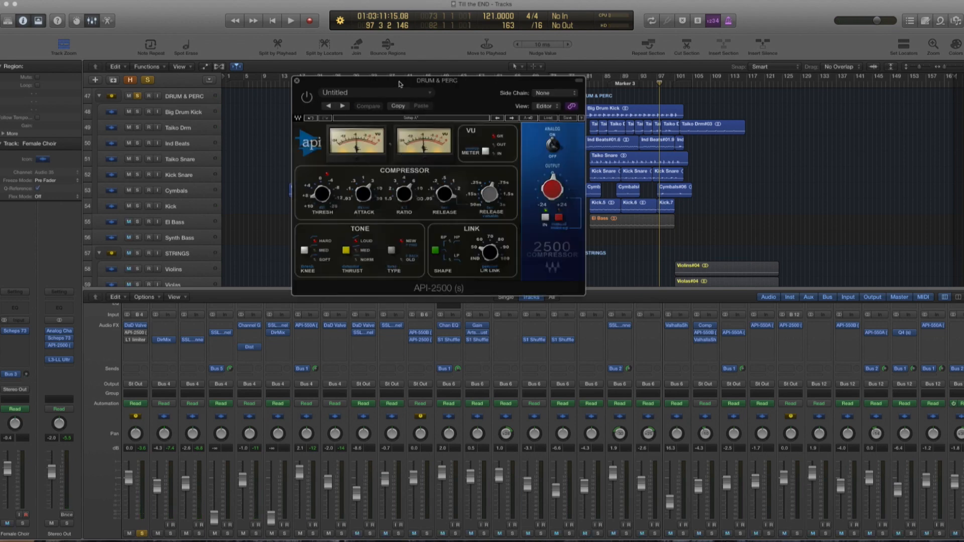
left_click_drag(400, 84, 615, 123)
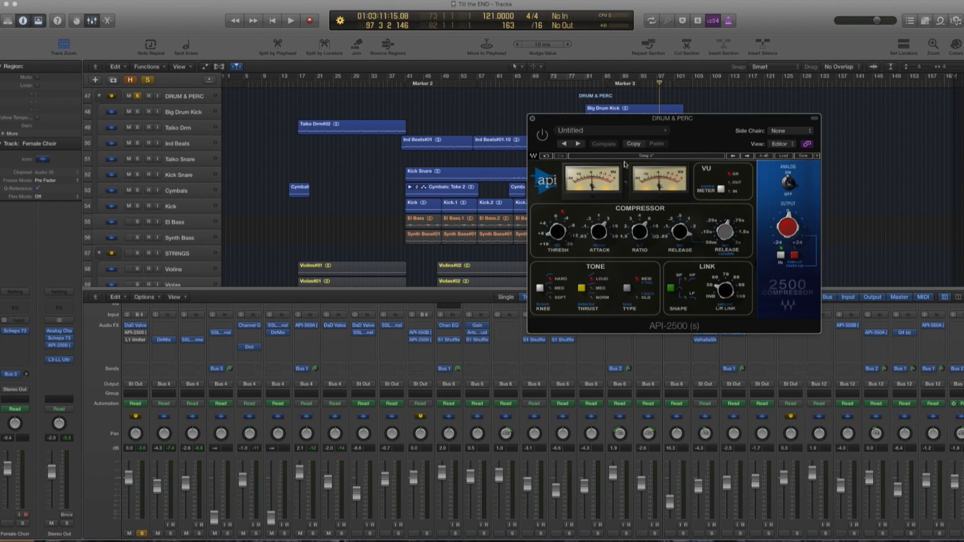
key("space")
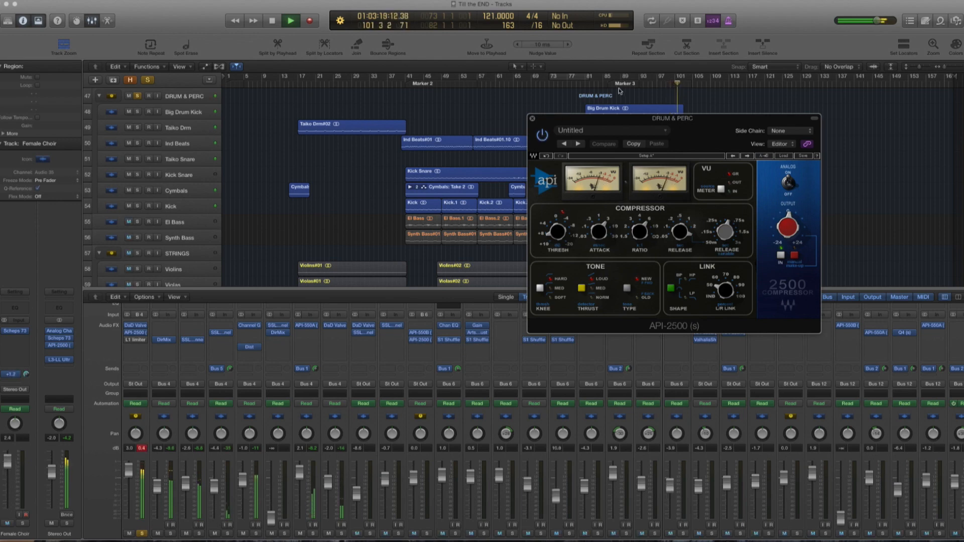
left_click(501, 80)
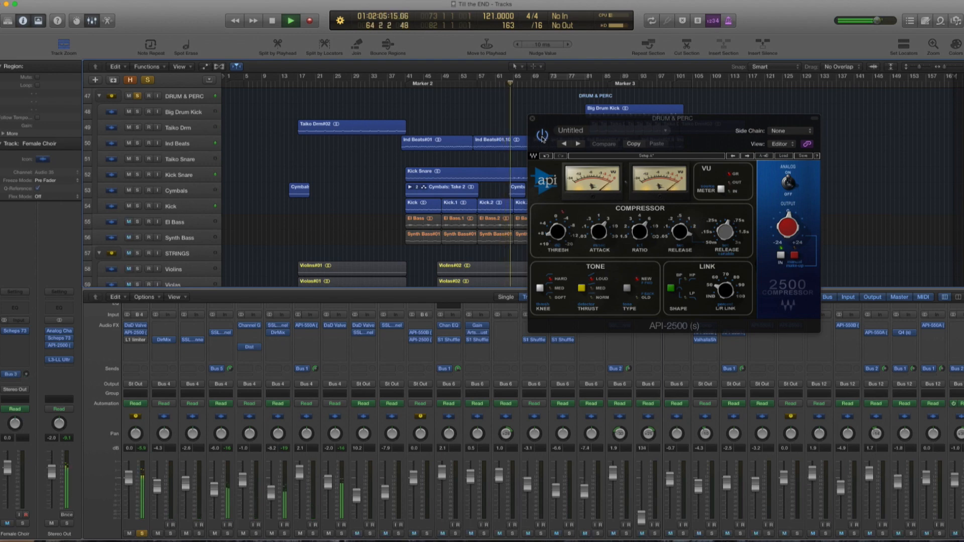
left_click(542, 138)
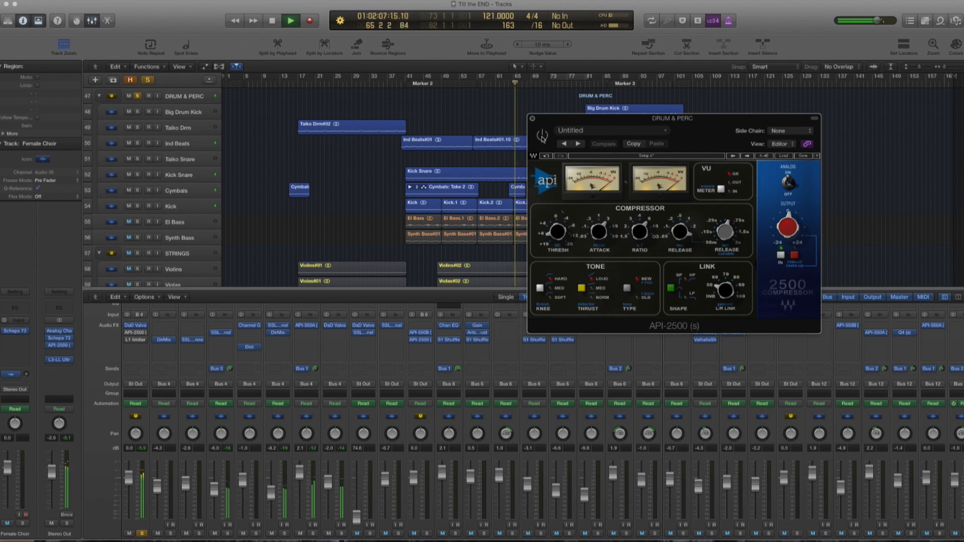
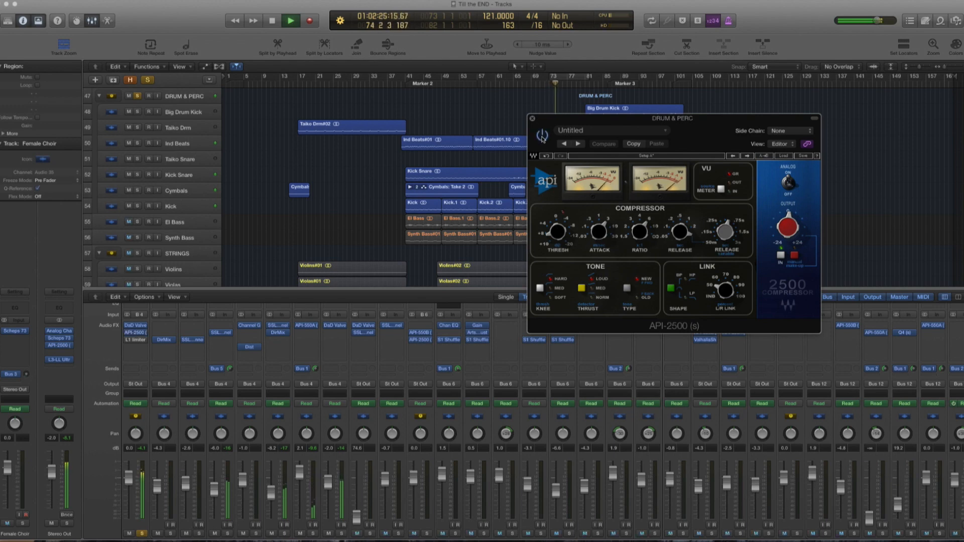
key("space")
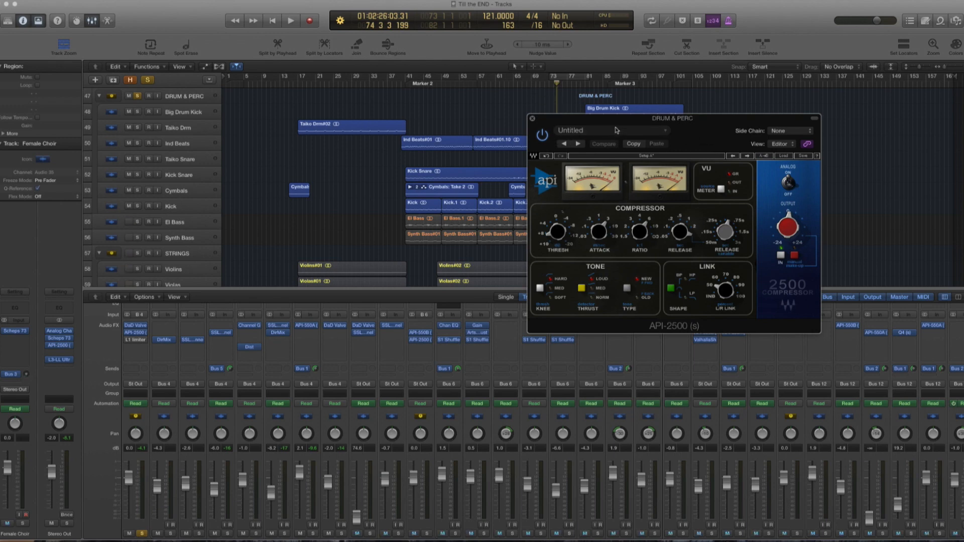
- Play the drum group from bar 68 and compare the sound with the API-2500 active and bypassed
left_click_drag(618, 121, 625, 163)
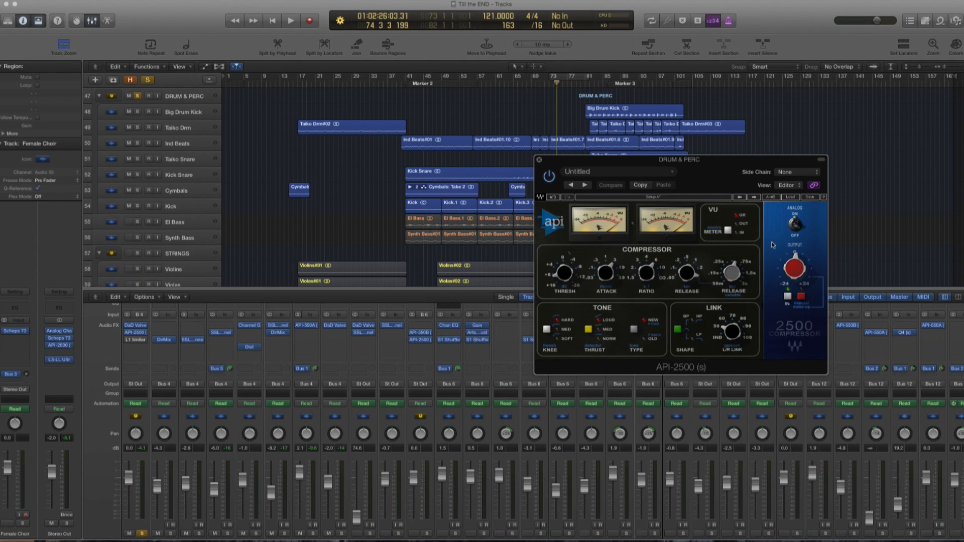
left_click(531, 89)
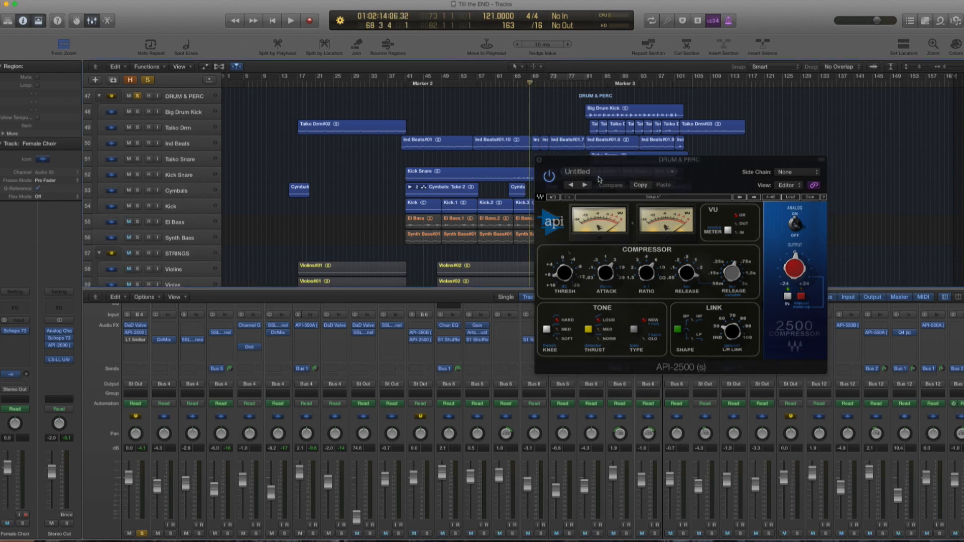
left_click_drag(687, 162, 636, 164)
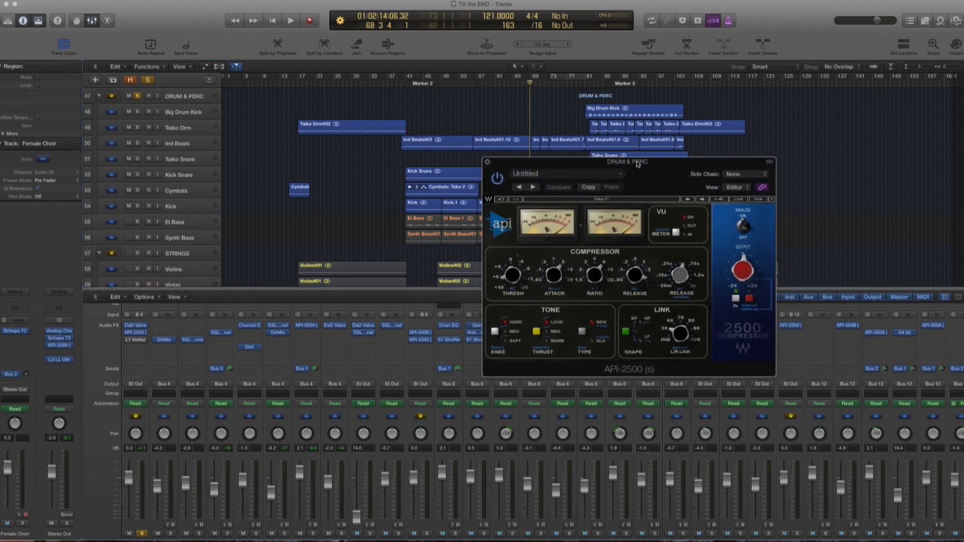
key("space")
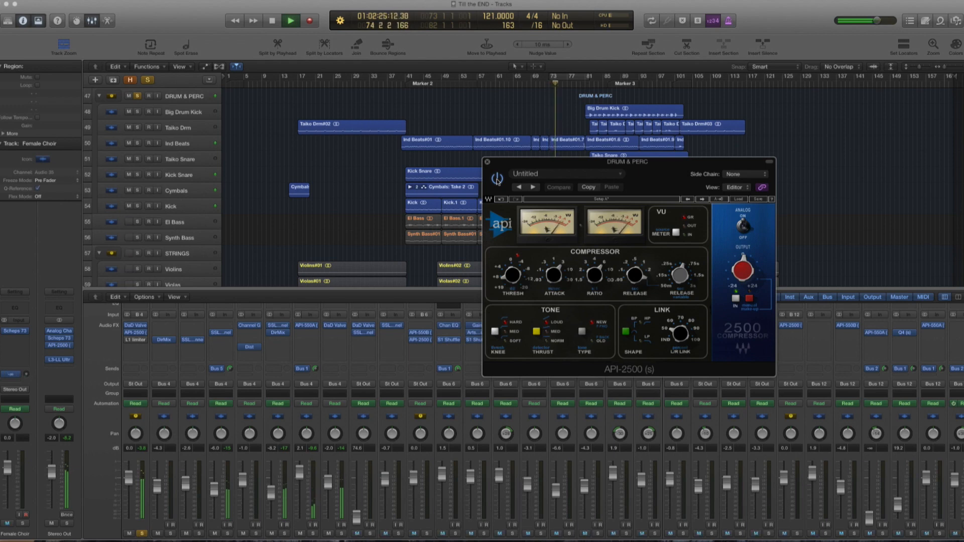
key("space")
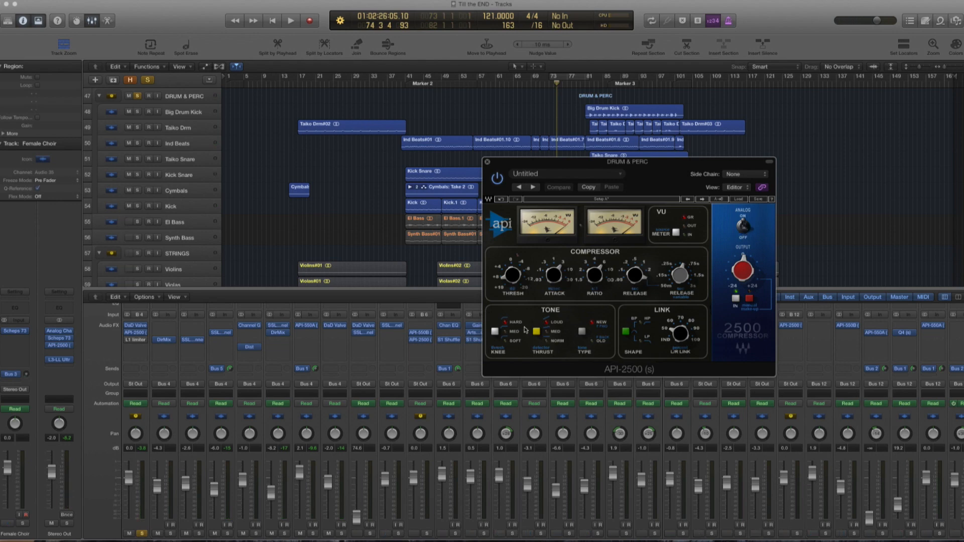
- Play short drum passages from bar 74 and watch the API-2500's VU meters for gain reduction
mouse_move(512, 276)
key("space")
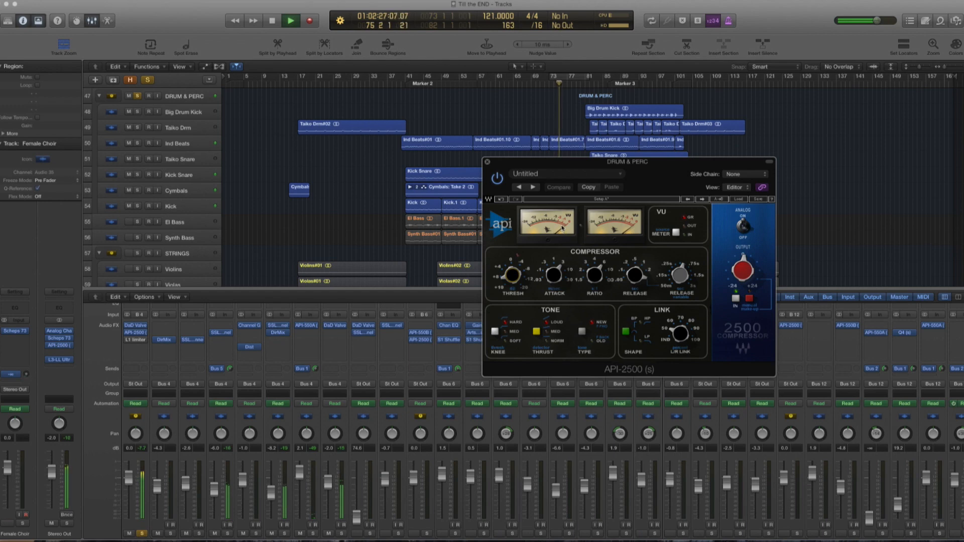
key("space")
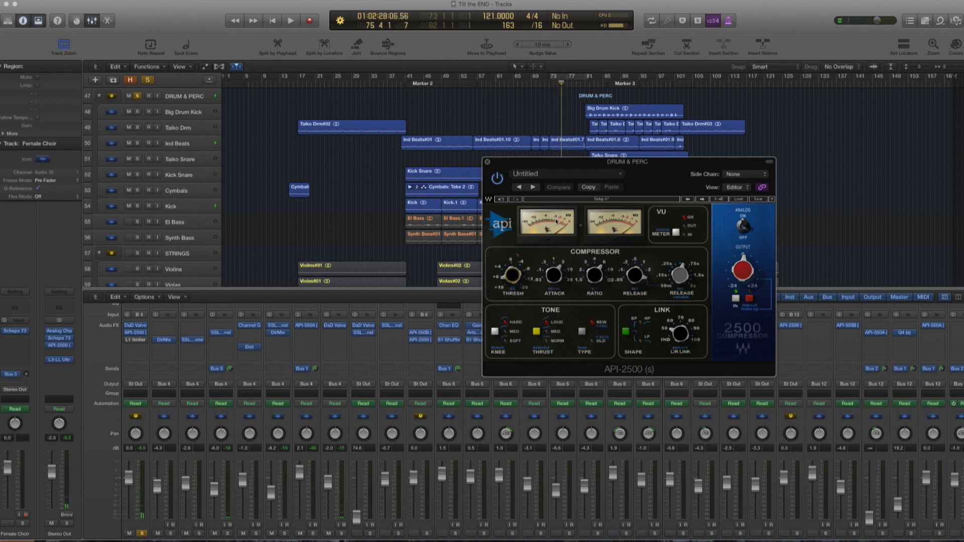
key("space")
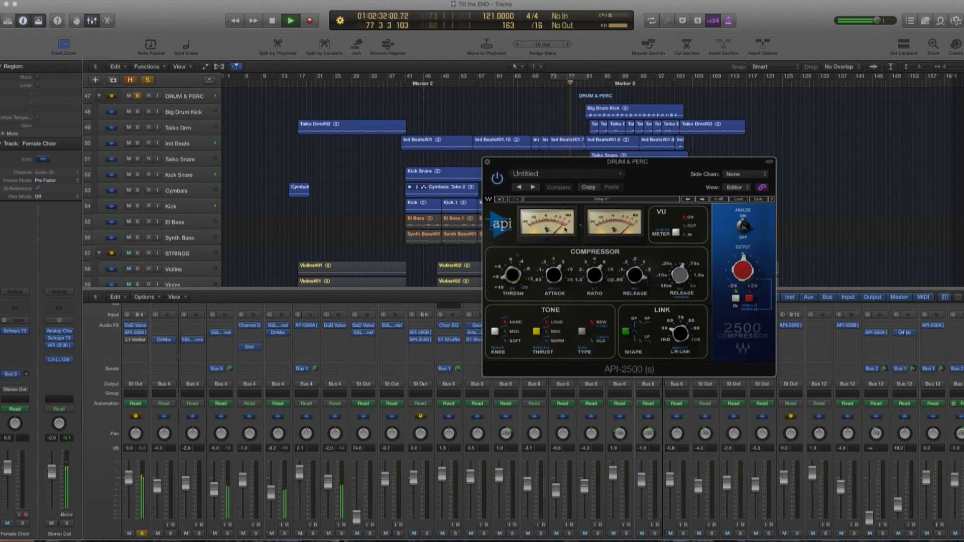
key("space")
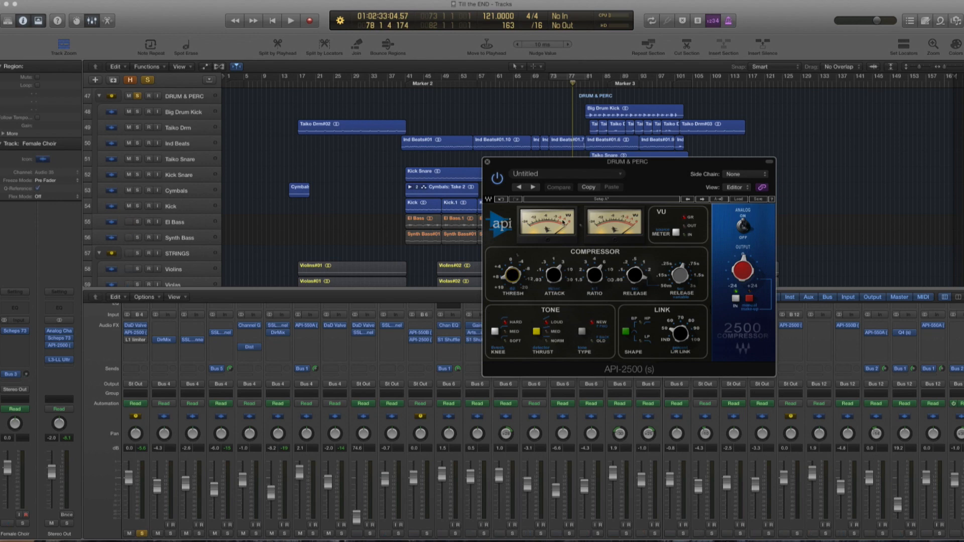
- Compare the drums with the API-2500 bypassed and active from bar 78, and close the compressor
key("space")
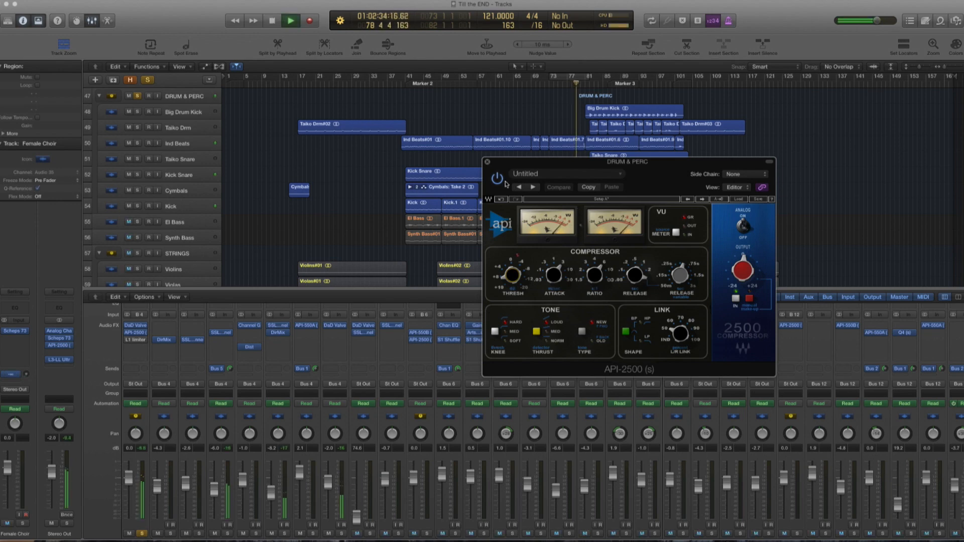
left_click(498, 178)
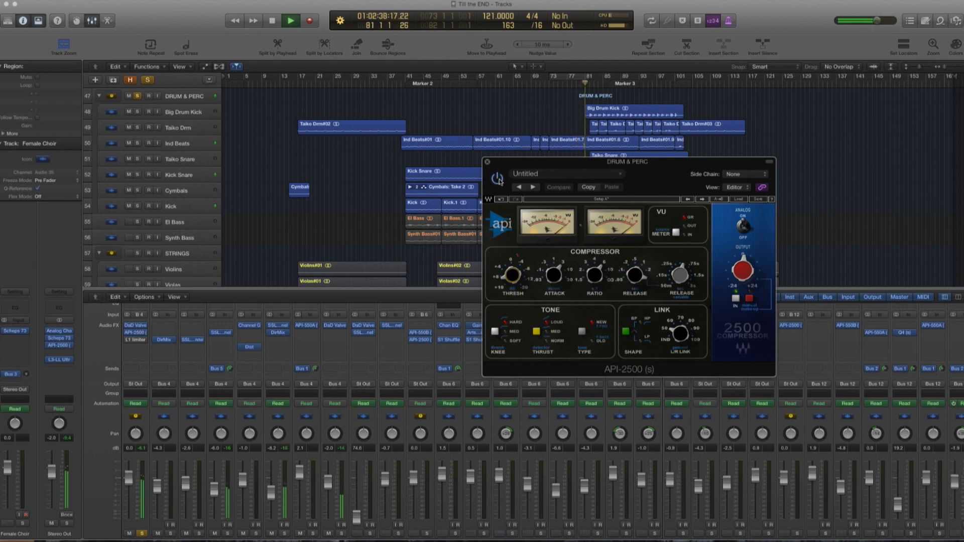
key("space")
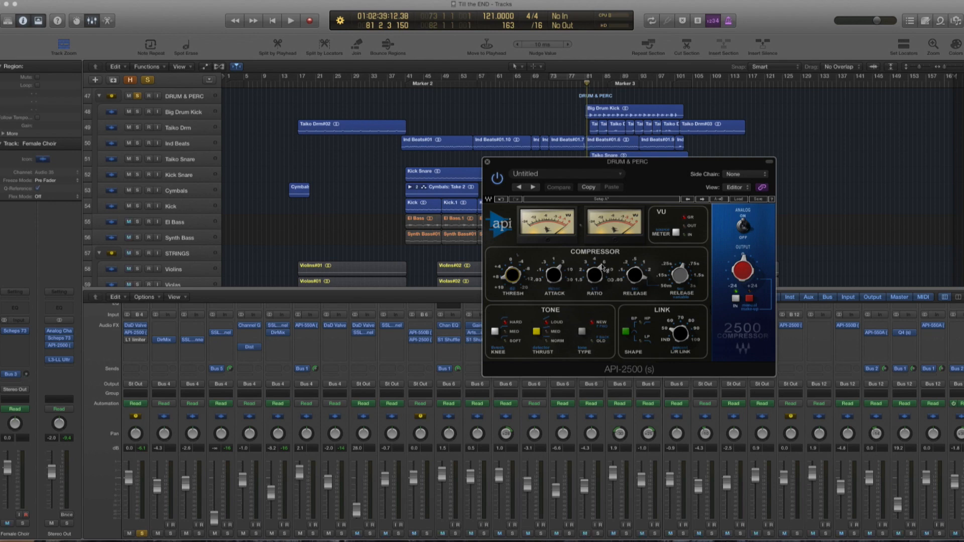
mouse_move(631, 275)
left_click(487, 163)
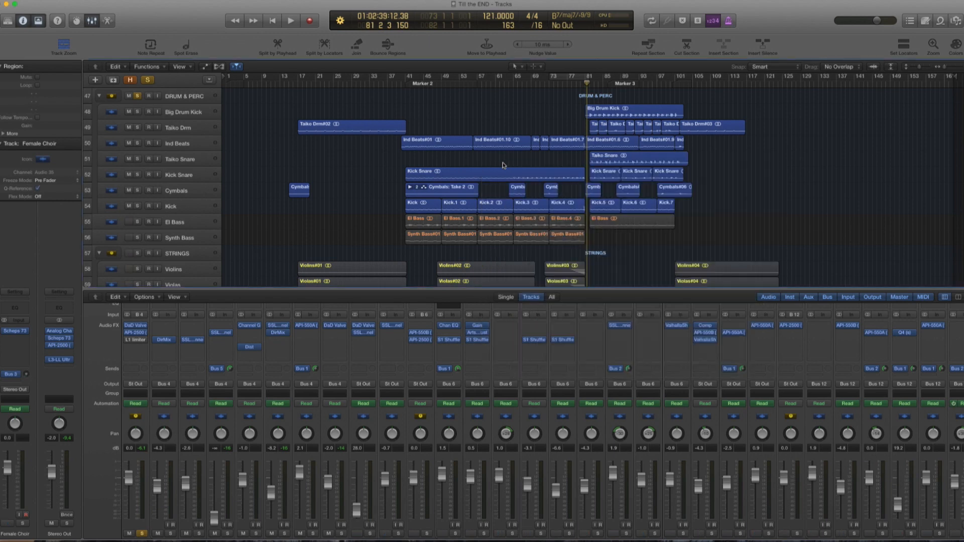
- Switch on the L1 limiter on the DRUM & PERC channel, compare it with bypass from bar 81, and close it
left_click(137, 340)
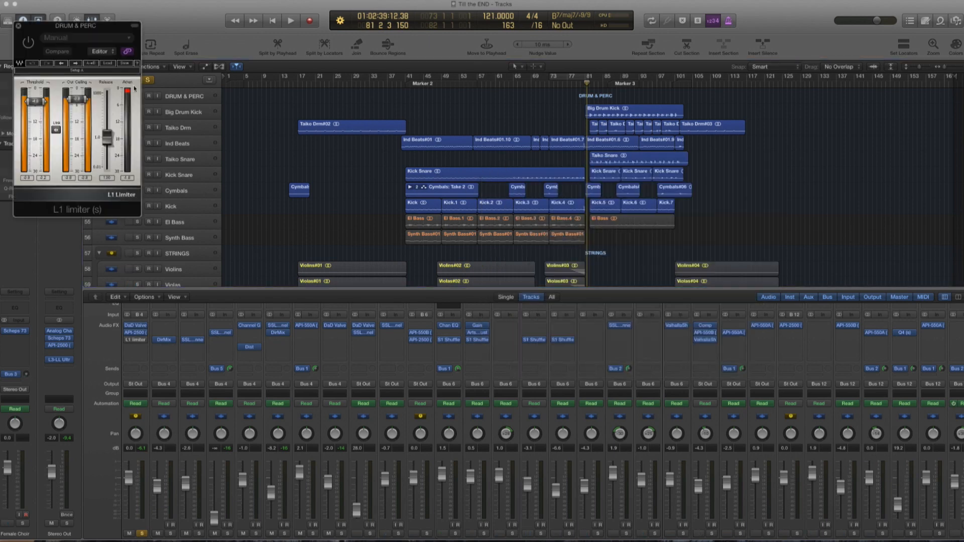
left_click(28, 42)
key("space")
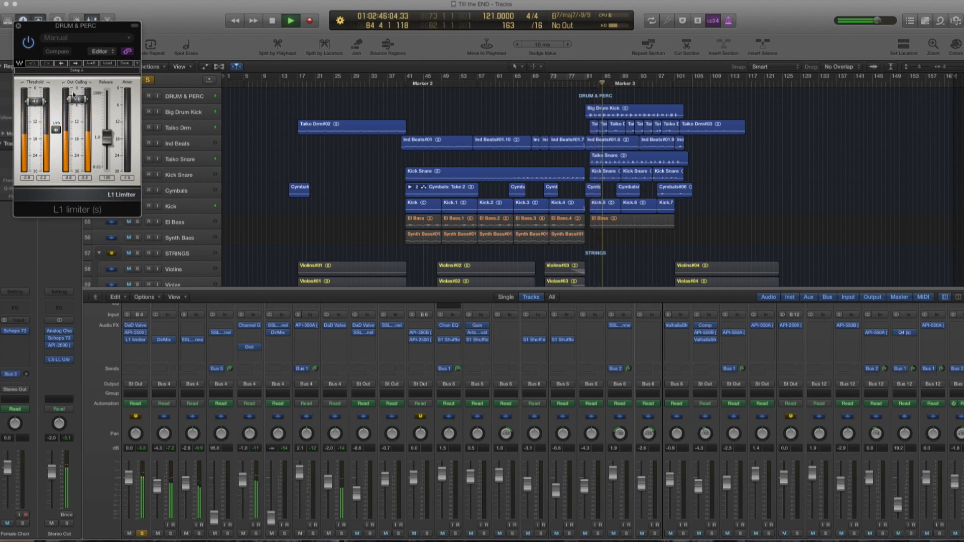
left_click(28, 43)
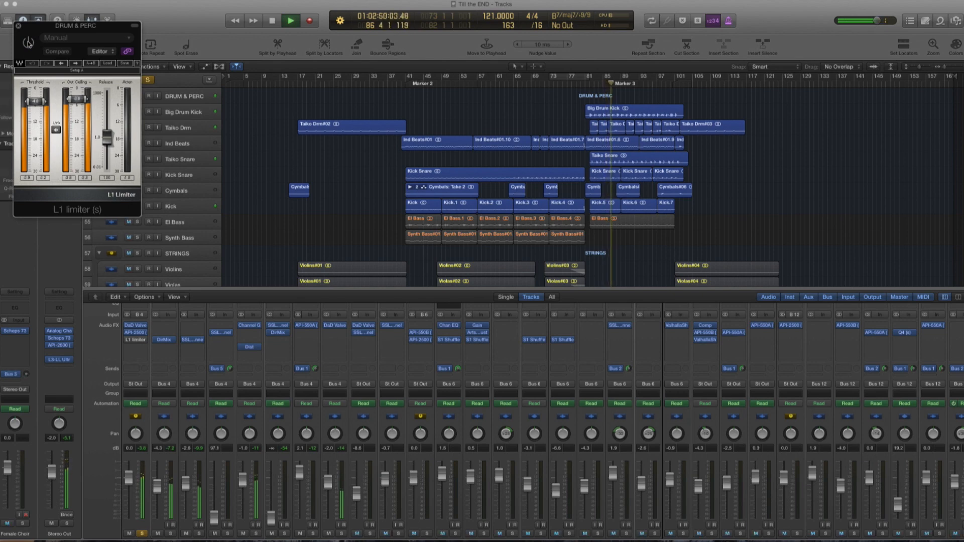
left_click(28, 43)
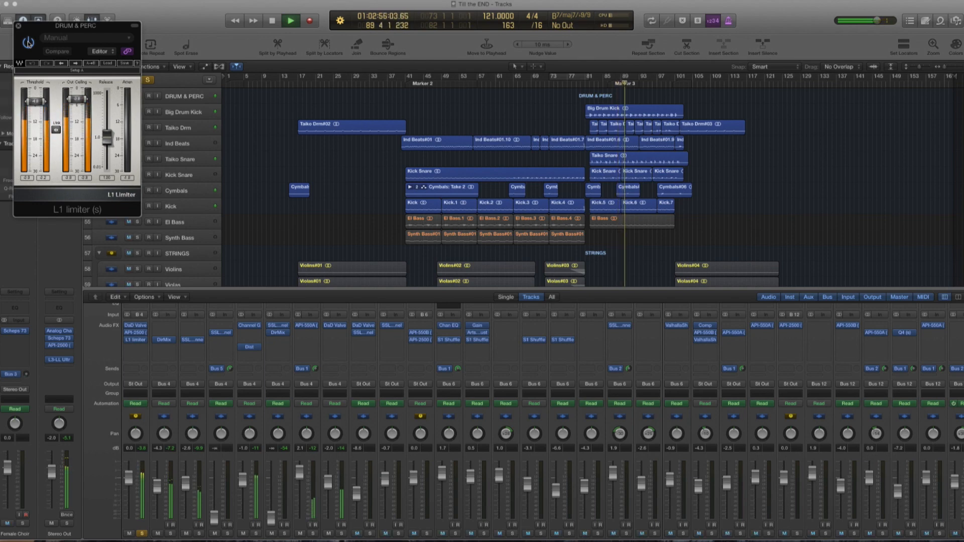
key("space")
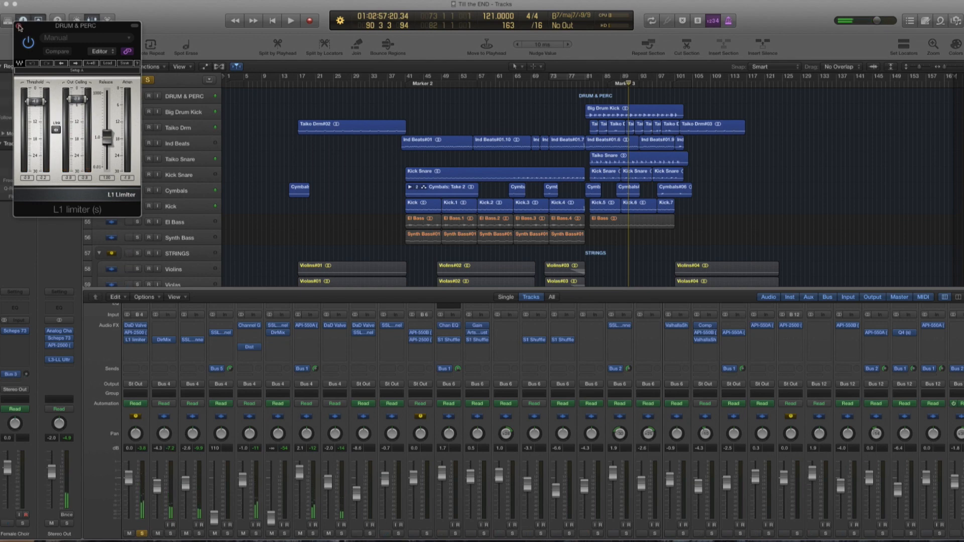
left_click(19, 27)
- Solo the Ind Beats channel instead of the DRUM & PERC group and play it from about bar 59
scroll(233, 442, "down", 2)
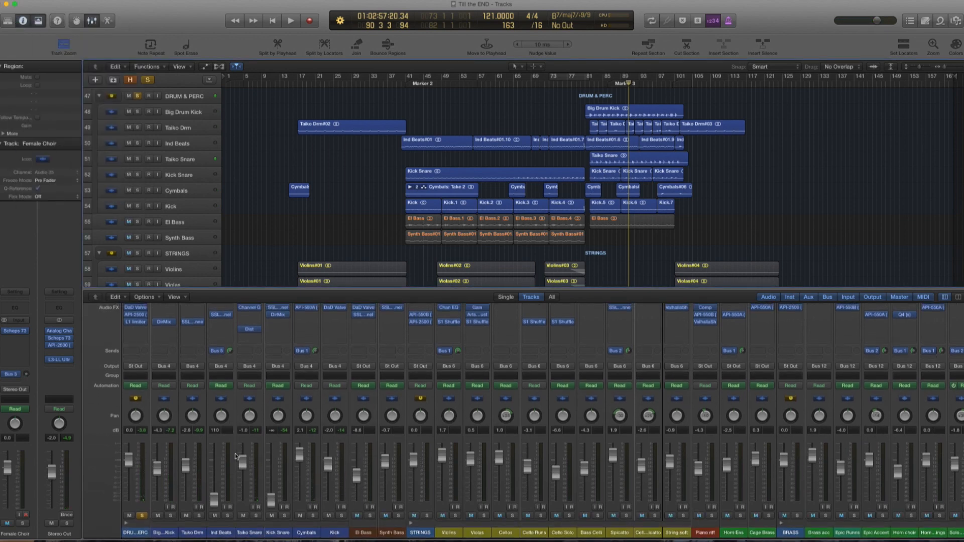
left_click(228, 517)
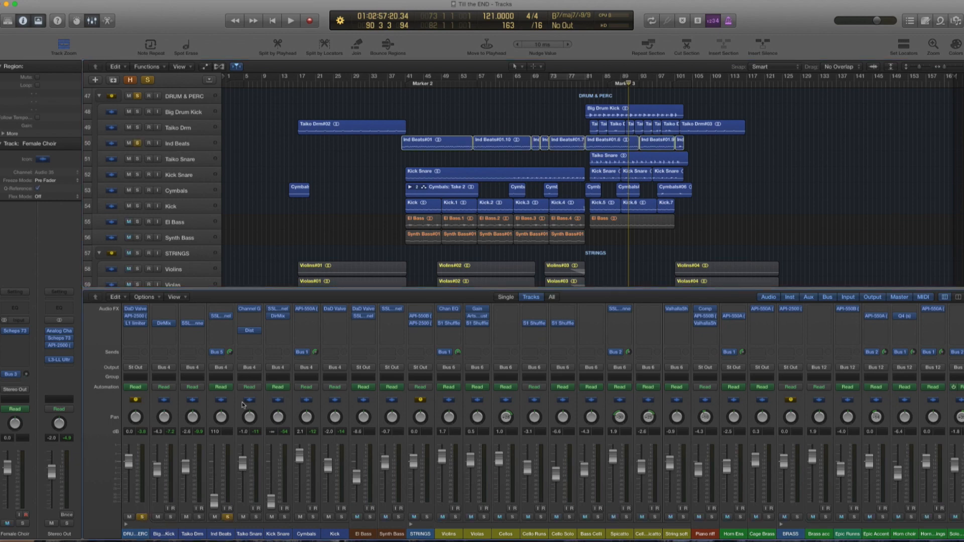
left_click(141, 517)
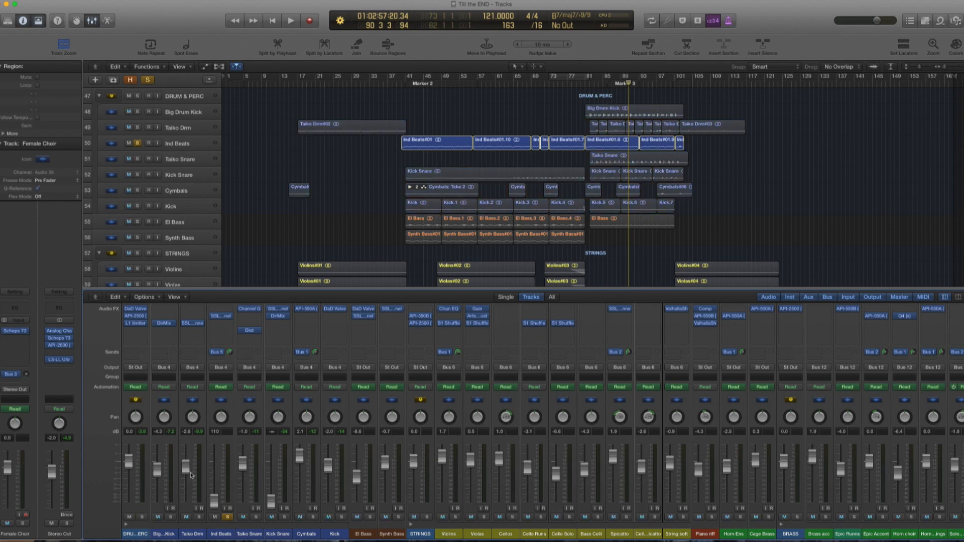
key("space")
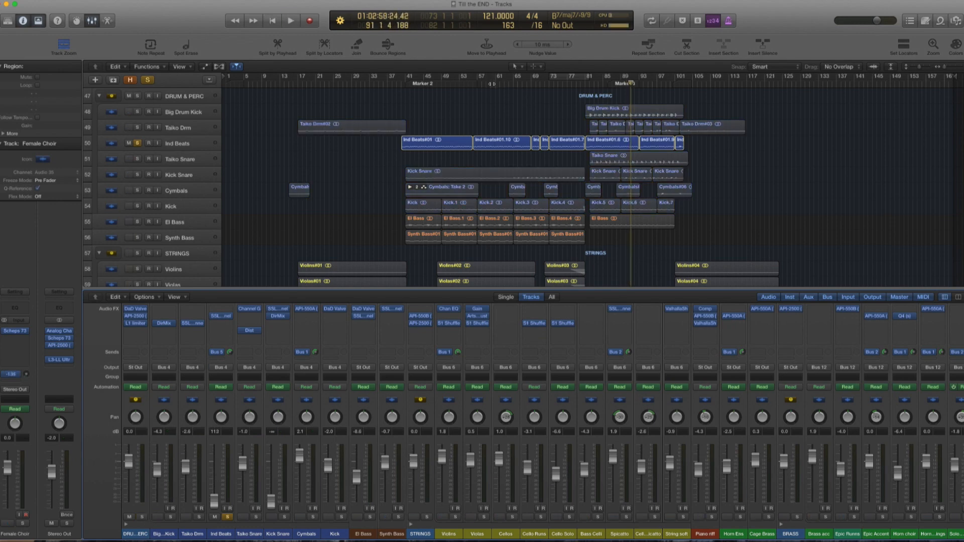
left_click(489, 113)
key("space")
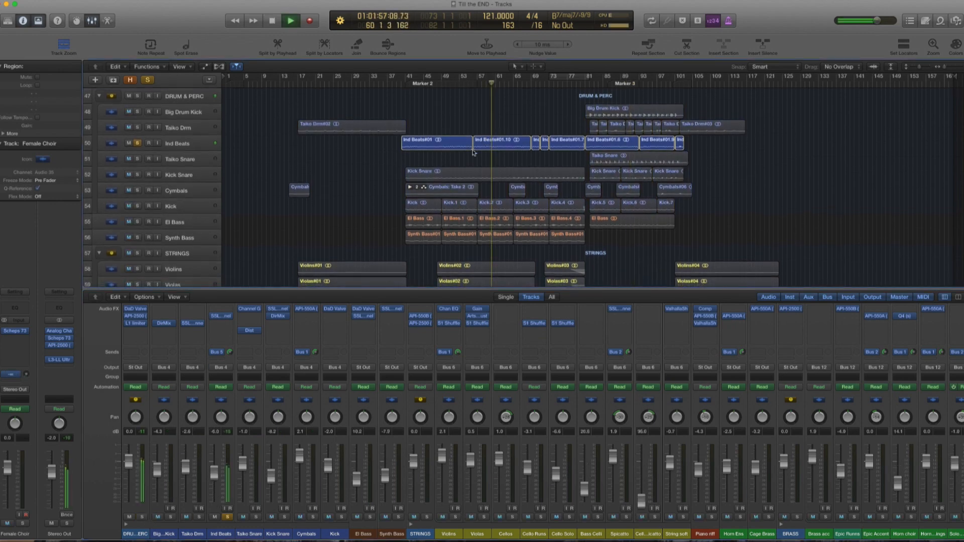
- Open the SSLChannel on the Ind Beats channel and compare the beats with it bypassed and active during playback
left_click(229, 315)
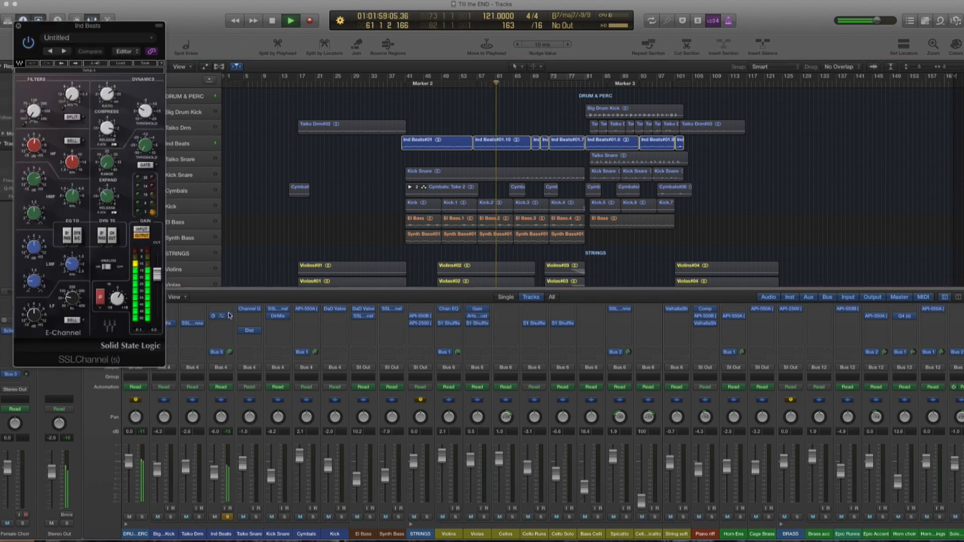
left_click_drag(111, 29, 733, 144)
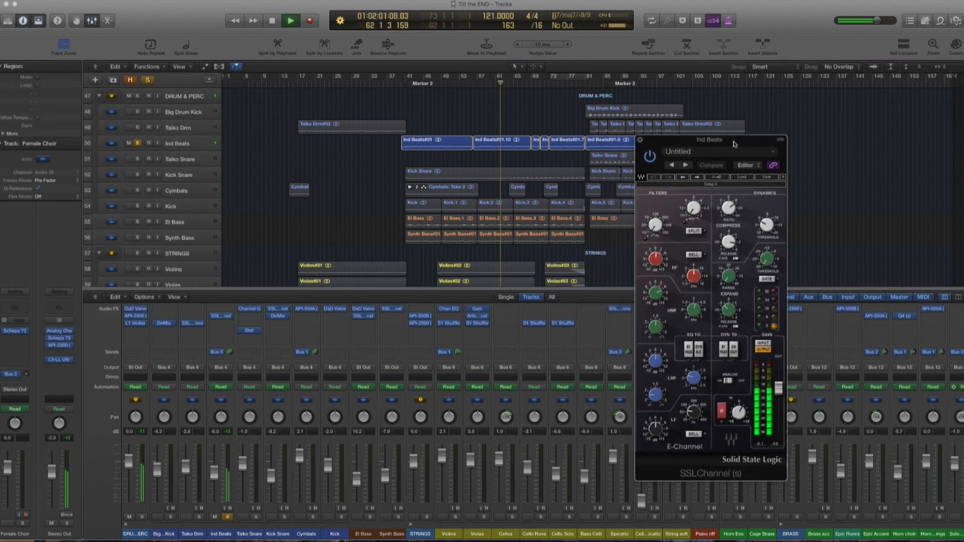
key("space")
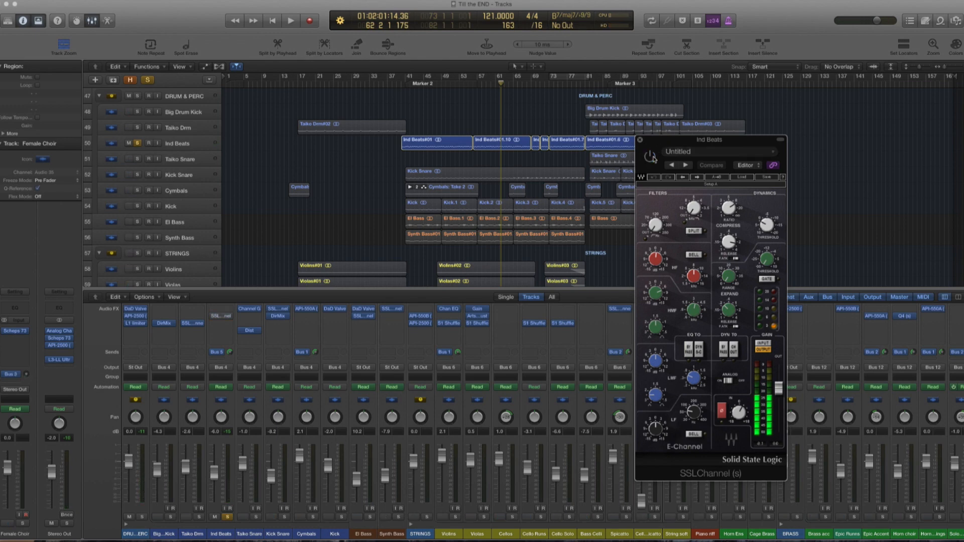
key("space")
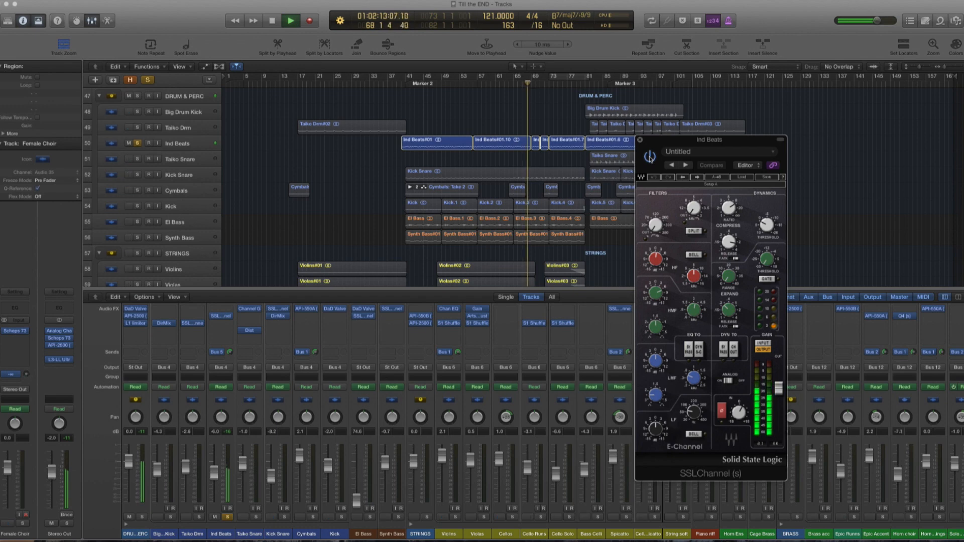
key("space")
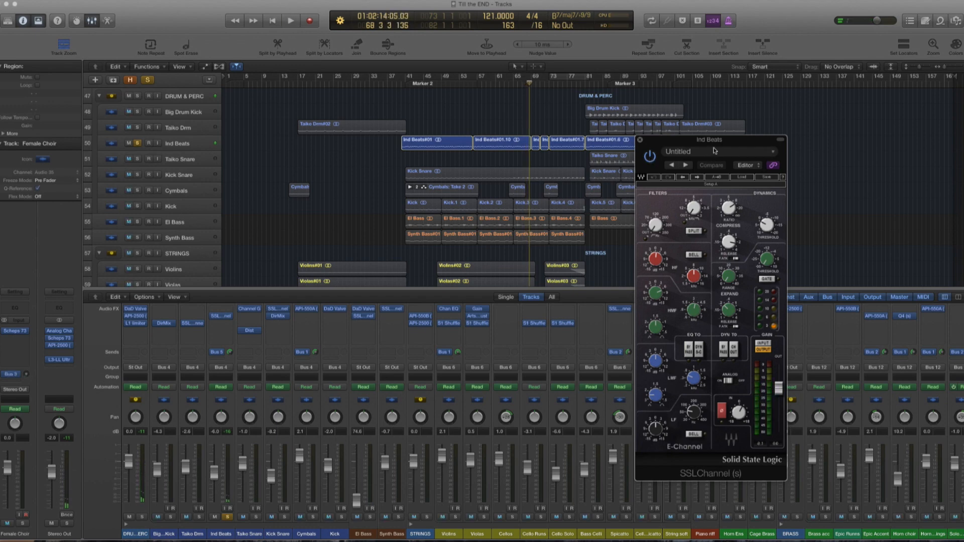
- Move the SSLChannel window clear of the regions and compare the Ind Beats with it active and bypassed from bar 68
left_click_drag(718, 139, 808, 101)
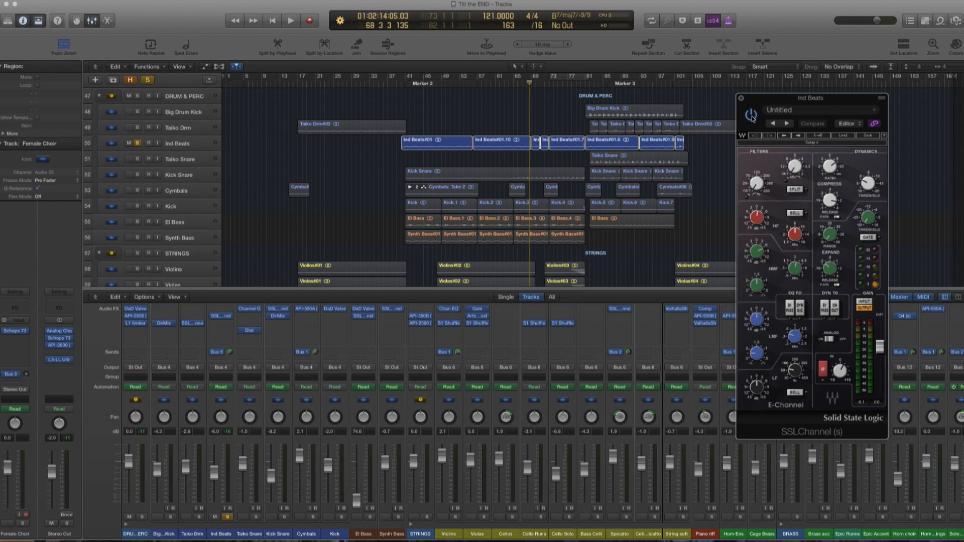
key("space")
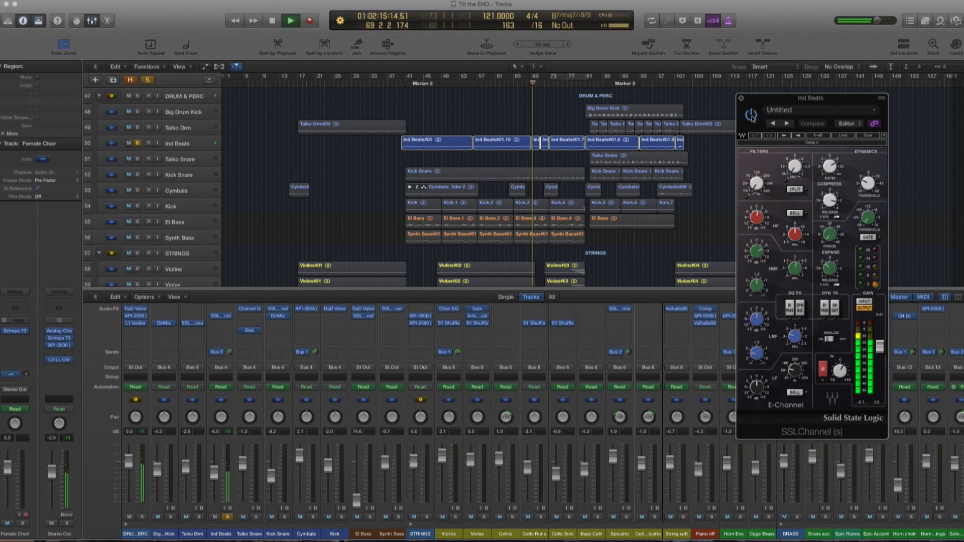
left_click(751, 116)
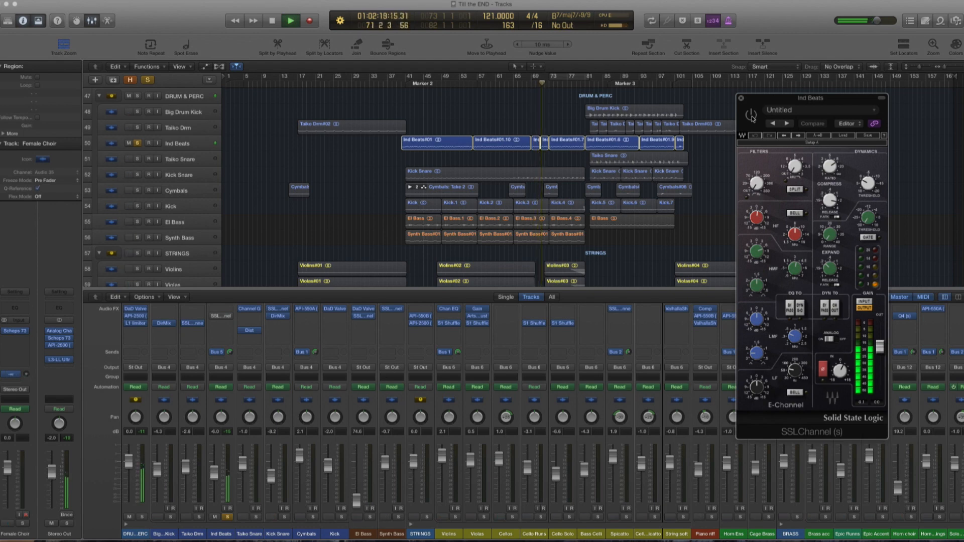
left_click(751, 116)
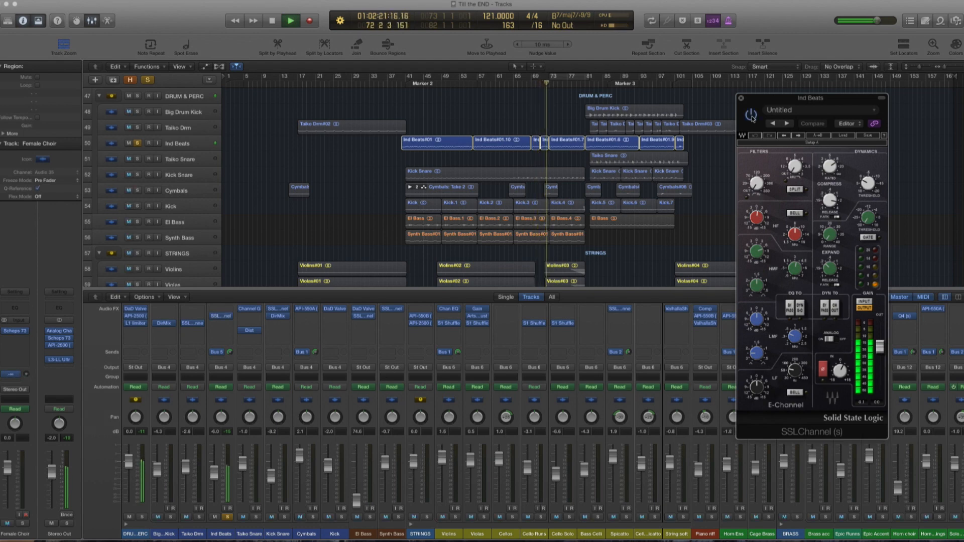
key("space")
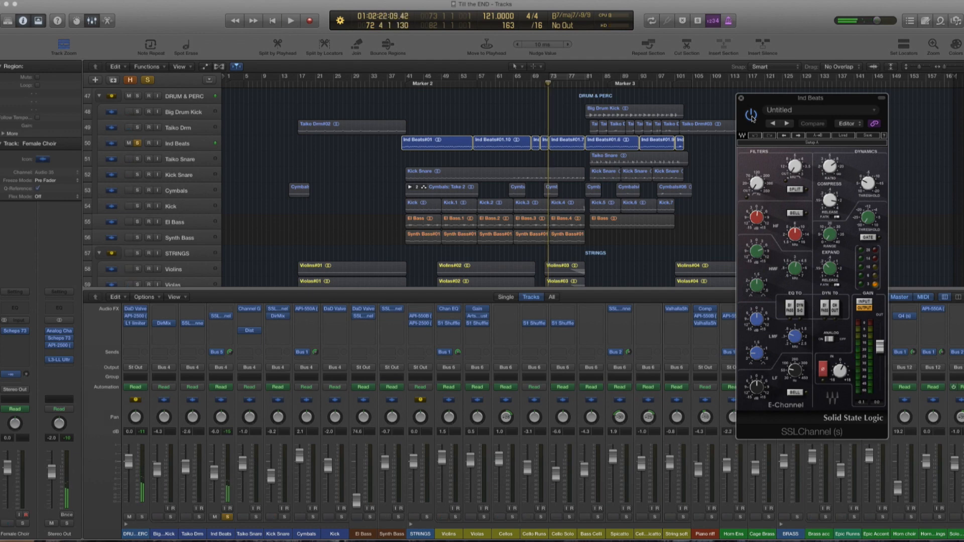
left_click(751, 115)
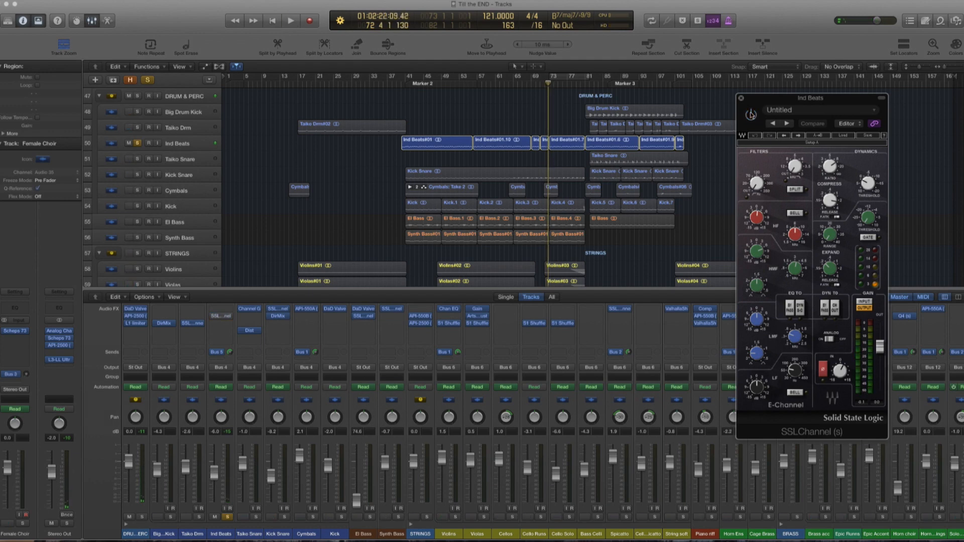
key("space")
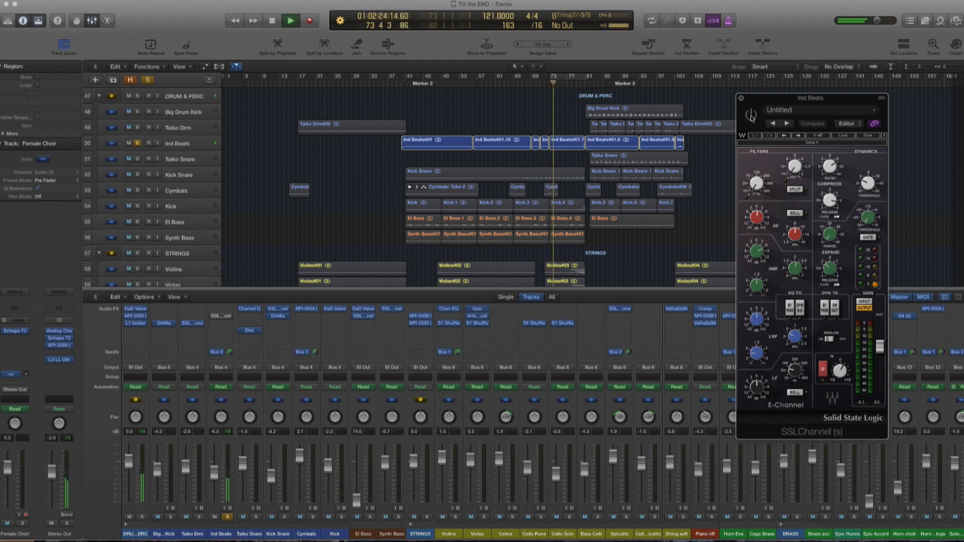
key("space")
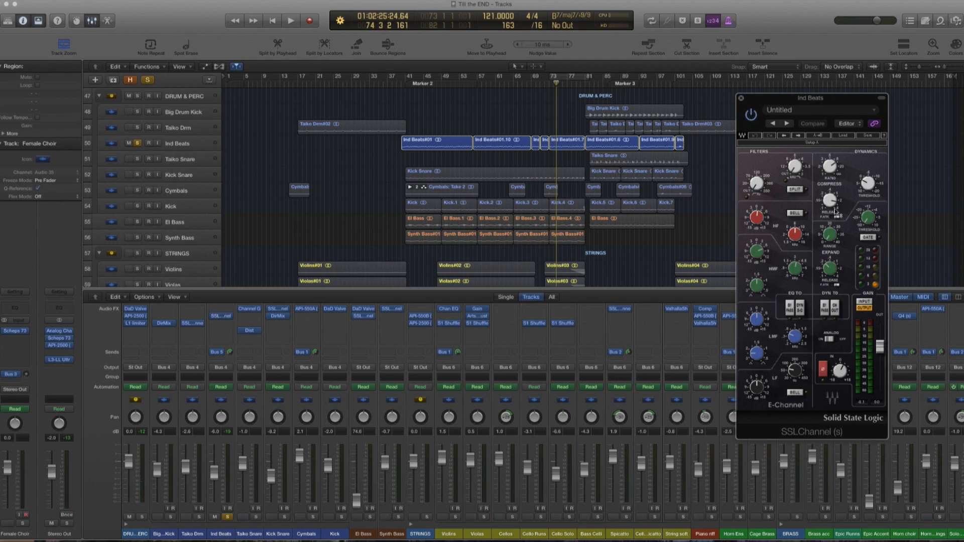
- Play on with the SSLChannel active, unsolo the Ind Beats channel to hear the full mix, and close the plug-in
mouse_move(833, 203)
mouse_move(829, 165)
key("space")
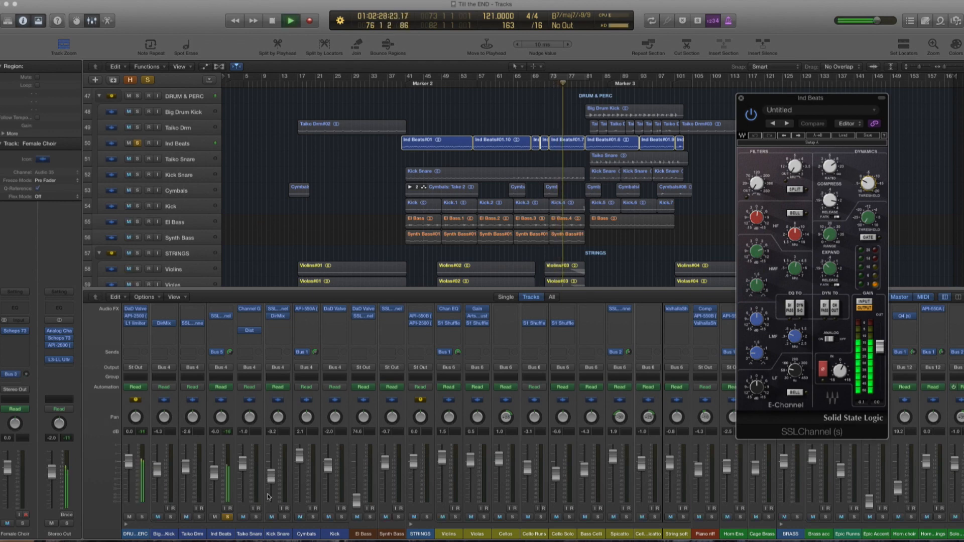
left_click(227, 517)
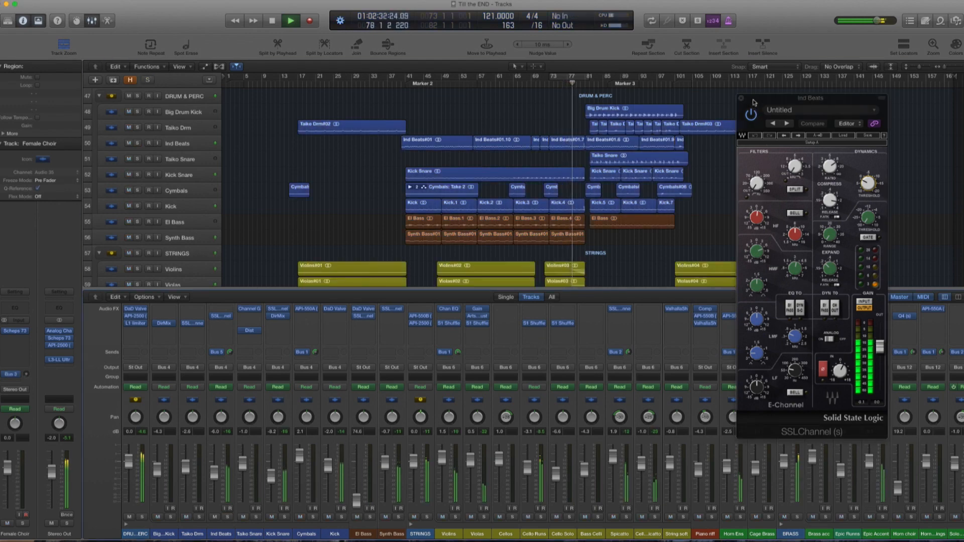
left_click_drag(753, 103, 761, 146)
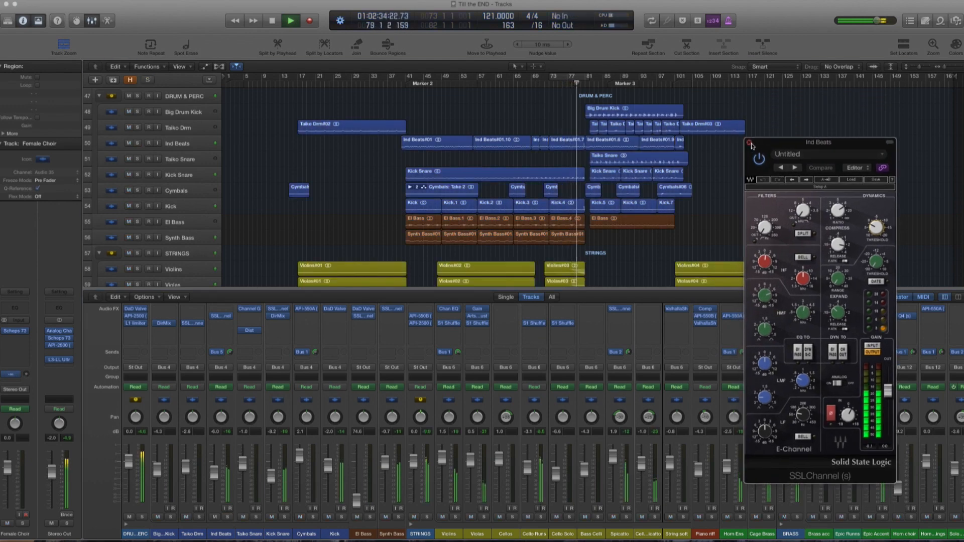
key("space")
left_click(749, 143)
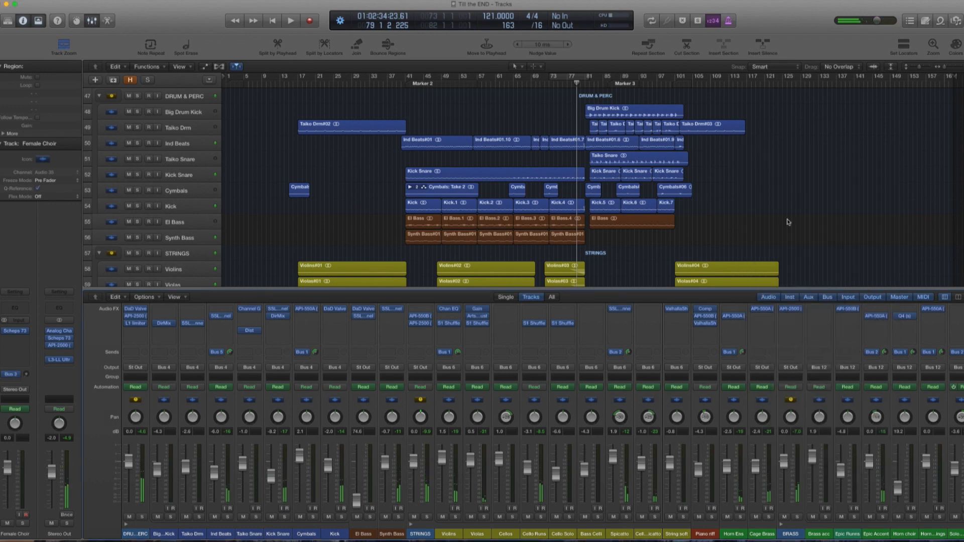
- Examine the API-550A equalizer settings on the Dark Pad and Arp amb channels, closing each plug-in after viewing it
scroll(811, 394, "right", 10)
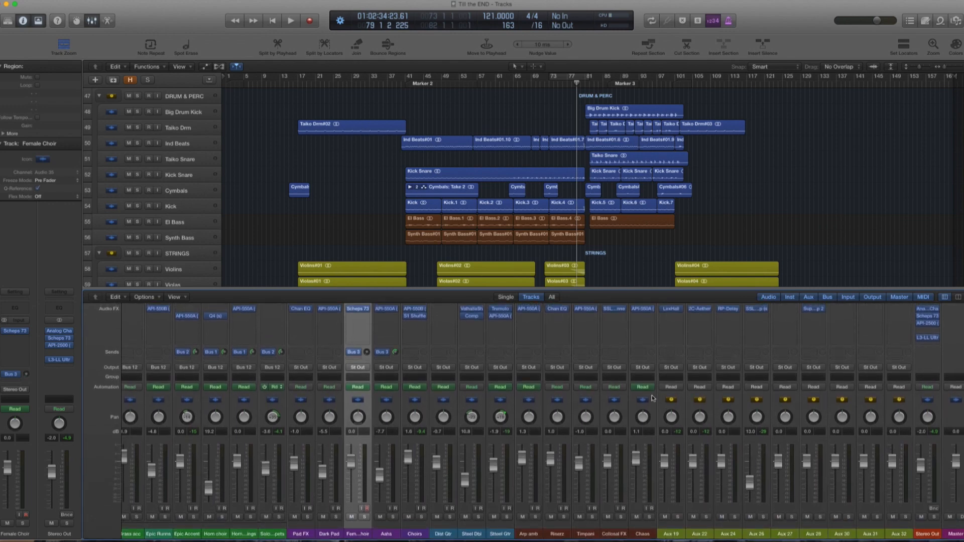
left_click(328, 309)
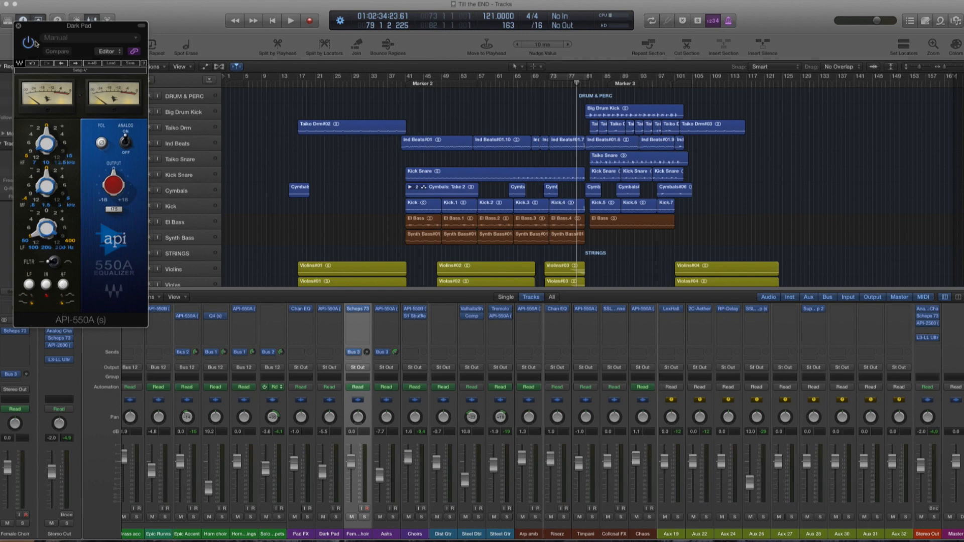
left_click(19, 26)
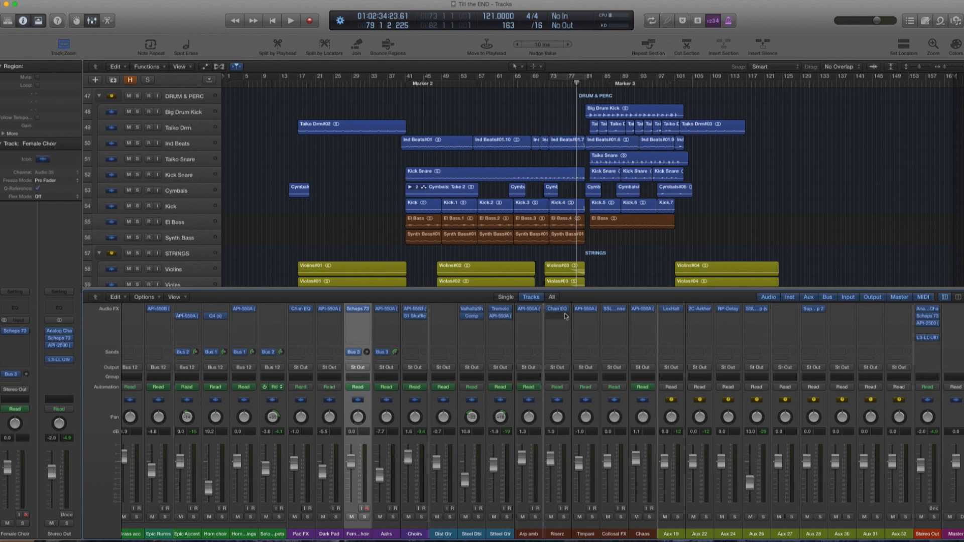
left_click(529, 309)
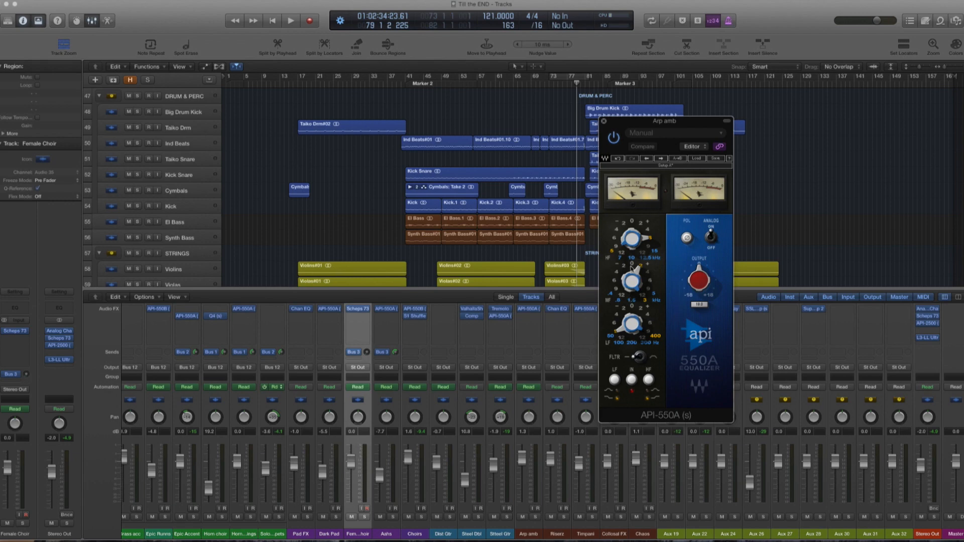
left_click(605, 122)
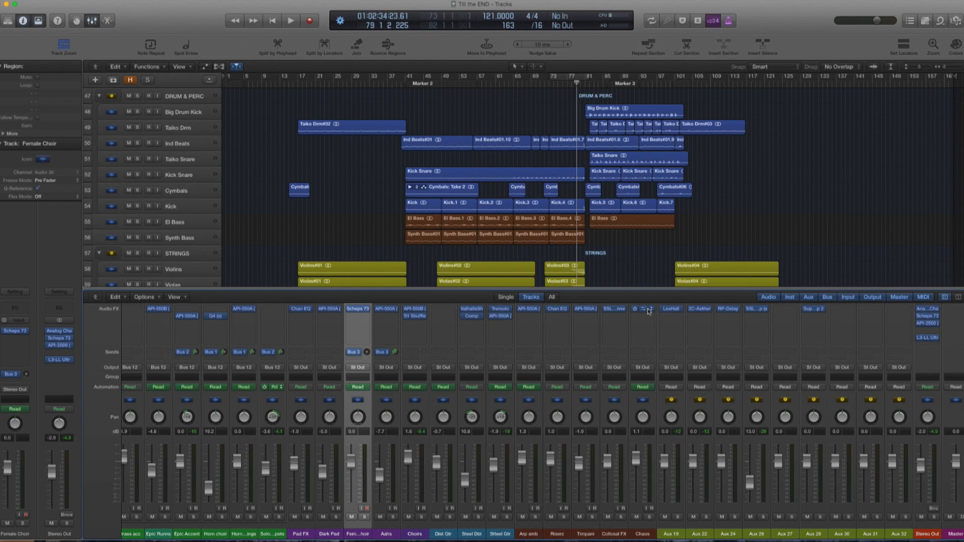
- Open the Analog Channel AC101 on the Stereo Out and compare the full mix with it active and bypassed from bar 79
scroll(751, 360, "up", 2)
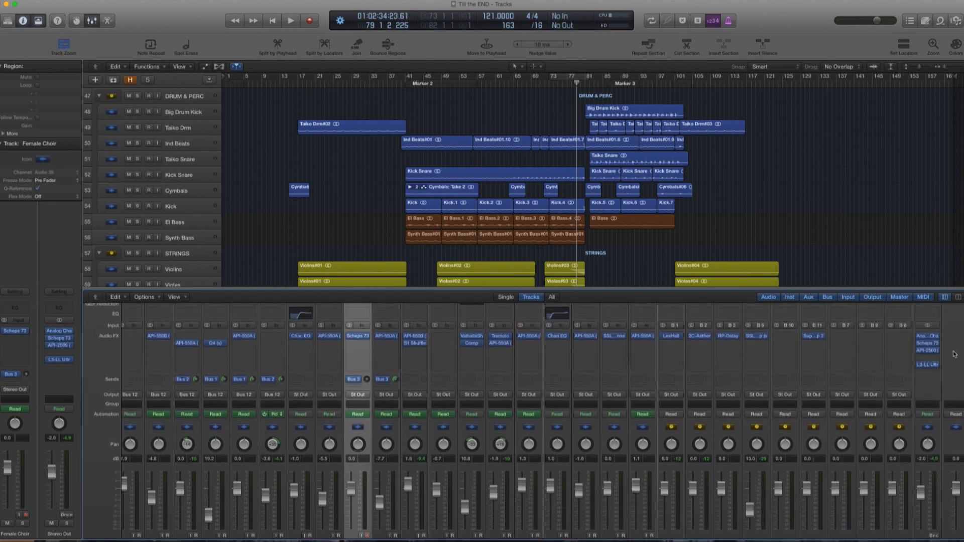
scroll(821, 402, "down", 2)
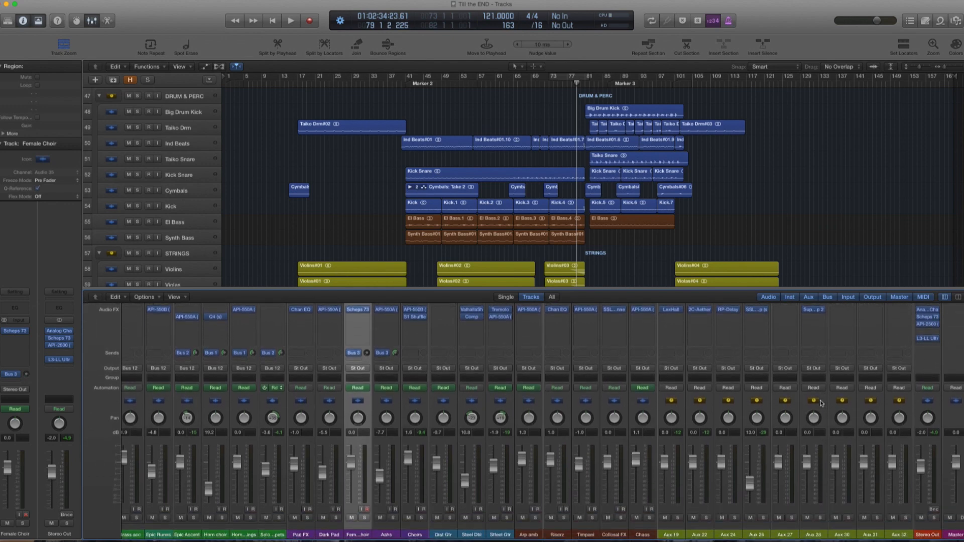
left_click(928, 314)
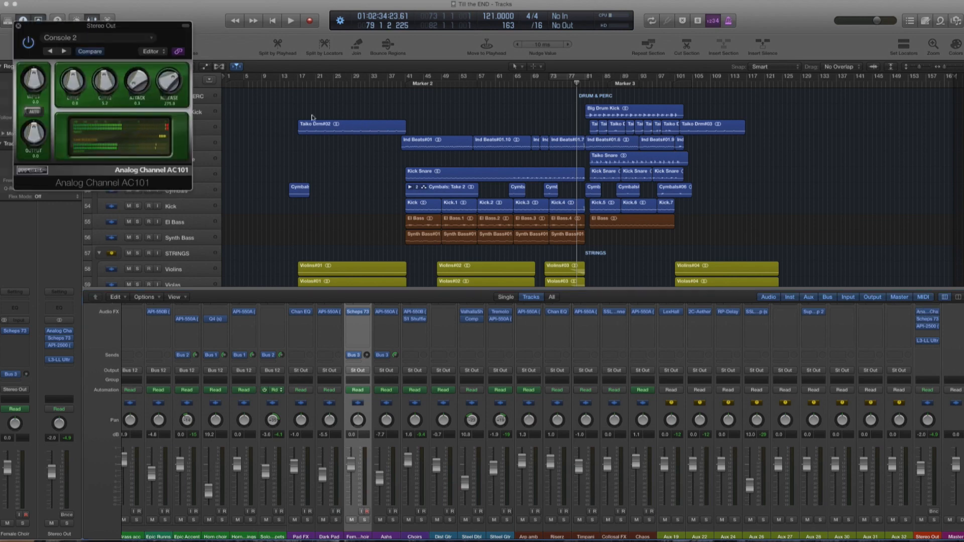
left_click_drag(167, 20, 172, 19)
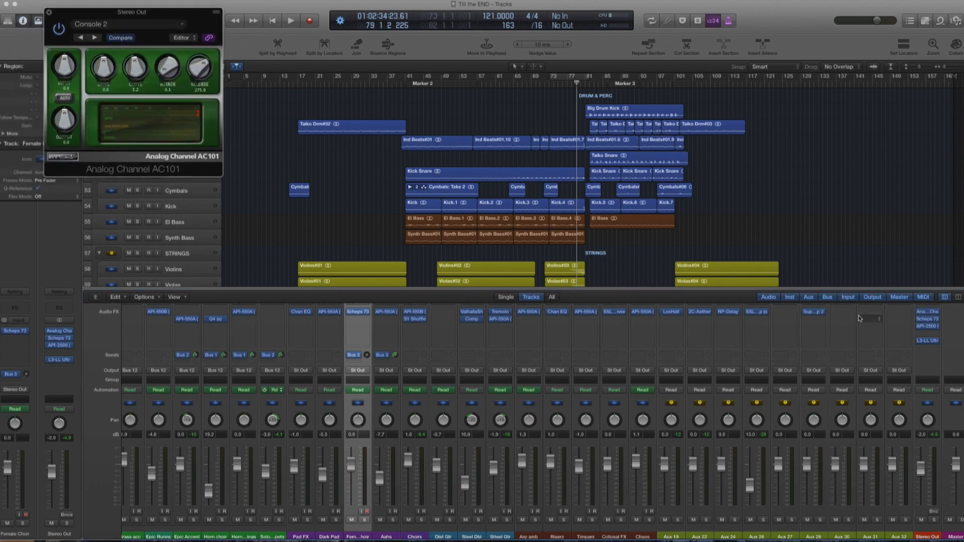
key("space")
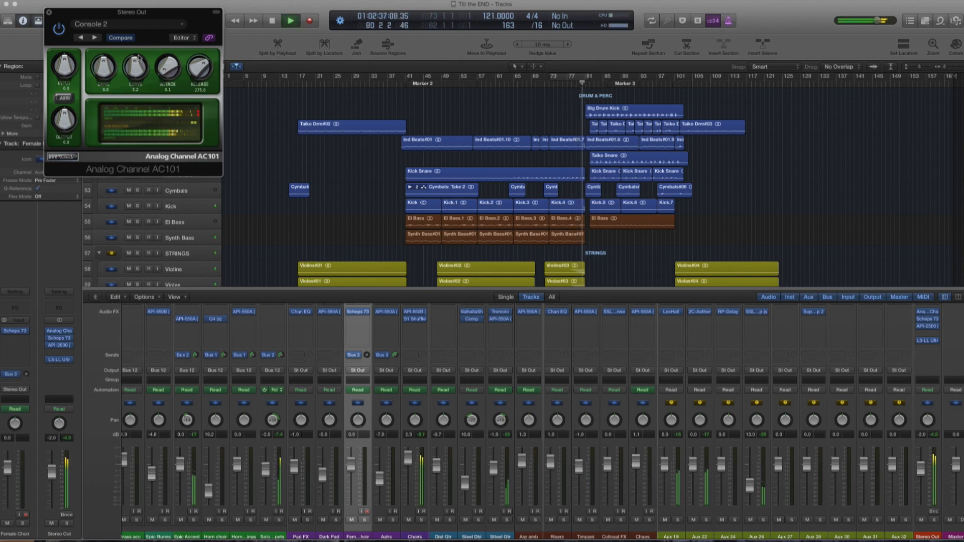
left_click(59, 31)
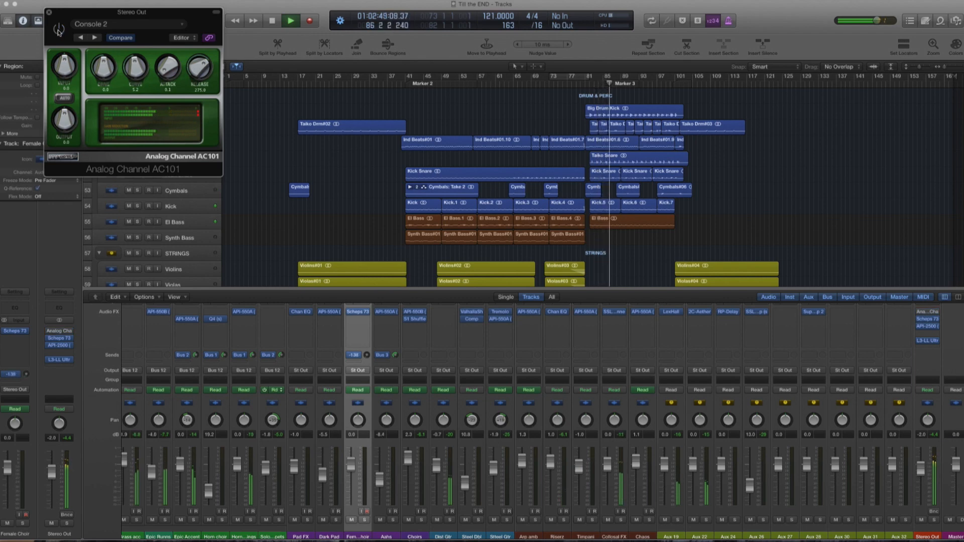
left_click(59, 31)
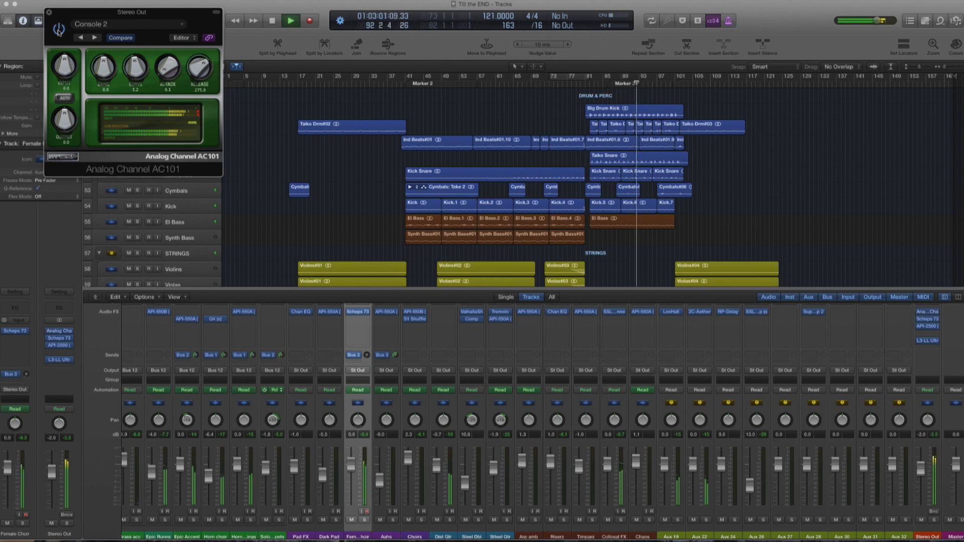
key("space")
- Play a short passage from bar 92 to check the Analog Channel AC101's level meter, and close the plug-in
left_click_drag(144, 13, 515, 166)
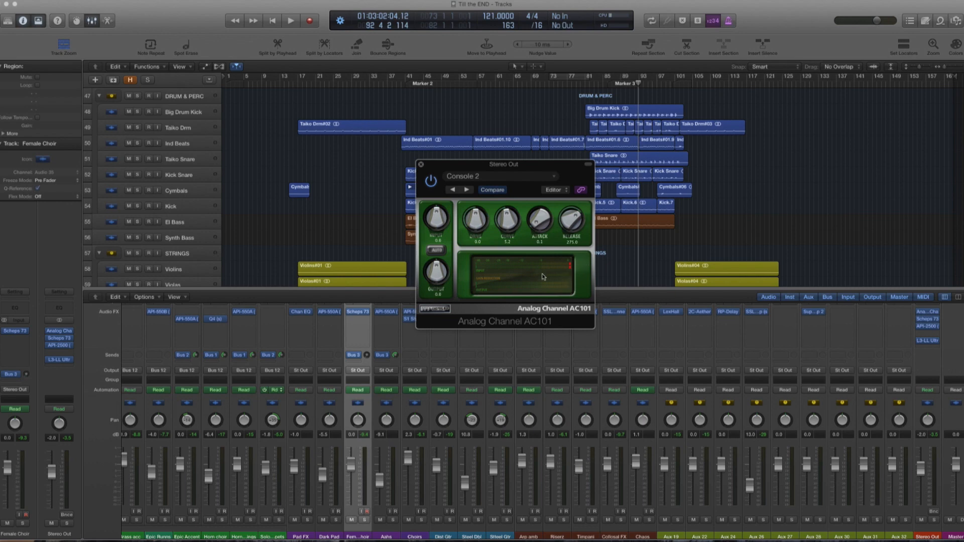
key("space")
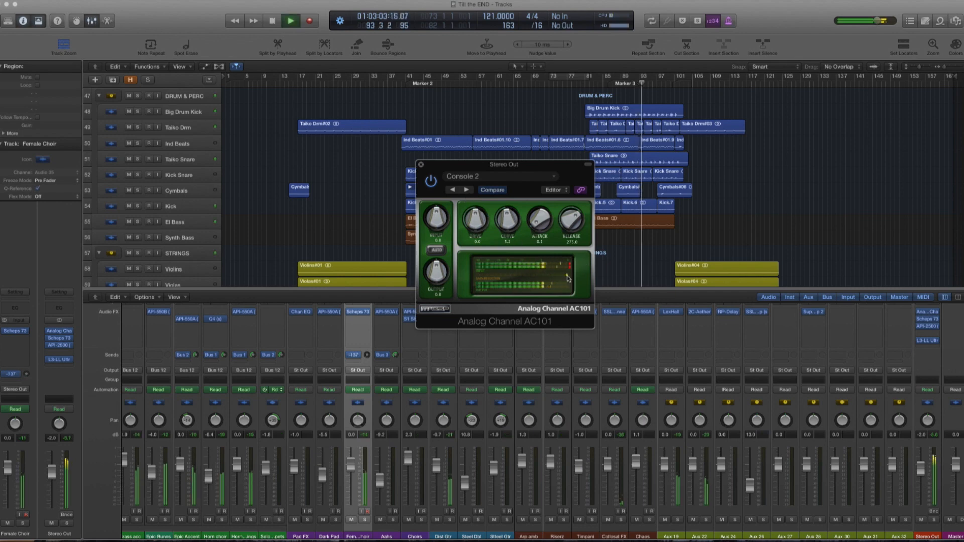
key("space")
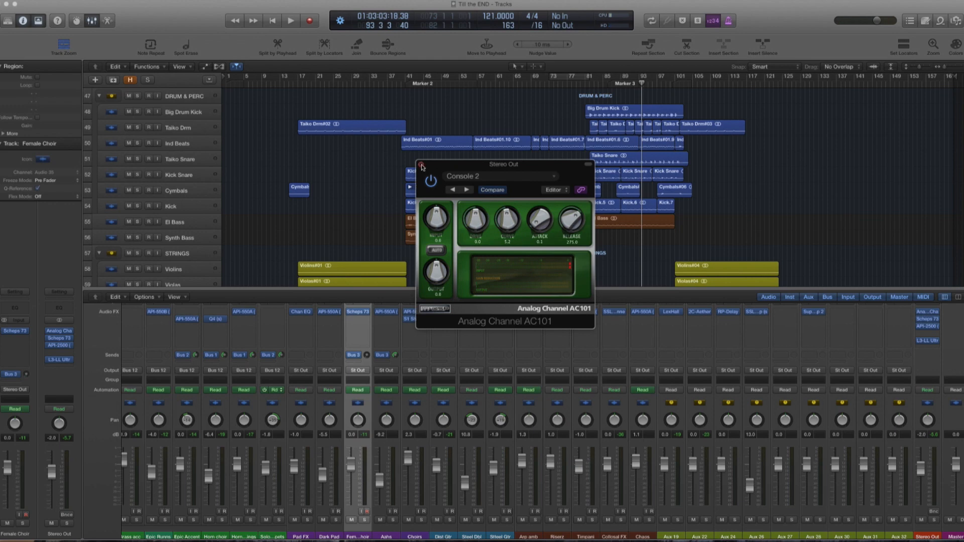
- Open the Scheps 73 on the Stereo Out and compare the mix with it bypassed and active, restarting playback around bar 59
left_click(929, 321)
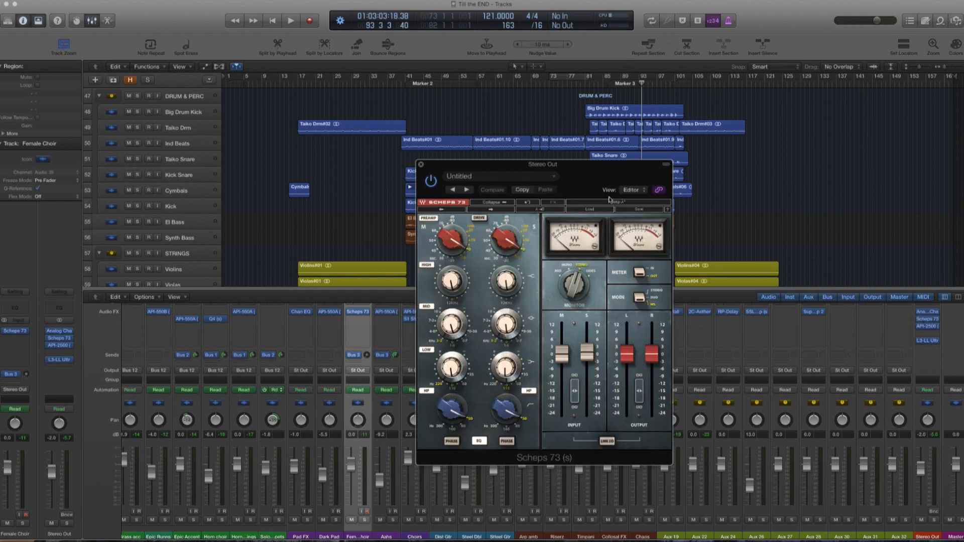
left_click_drag(602, 168, 603, 142)
key("space")
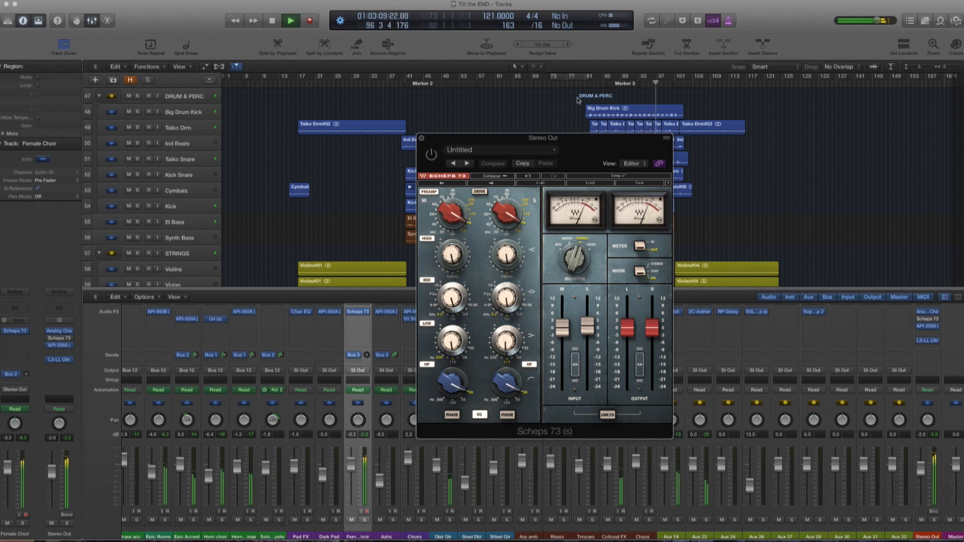
left_click(590, 85)
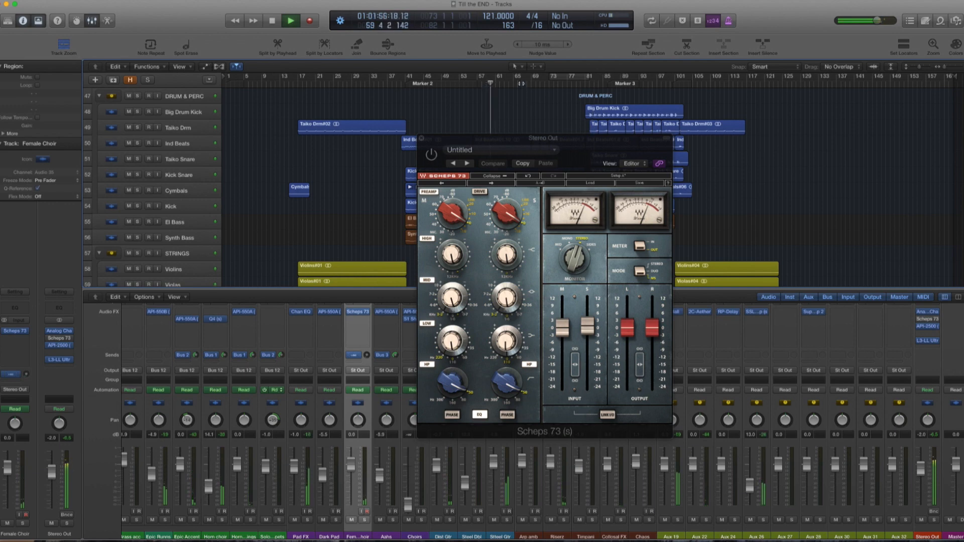
left_click(431, 157)
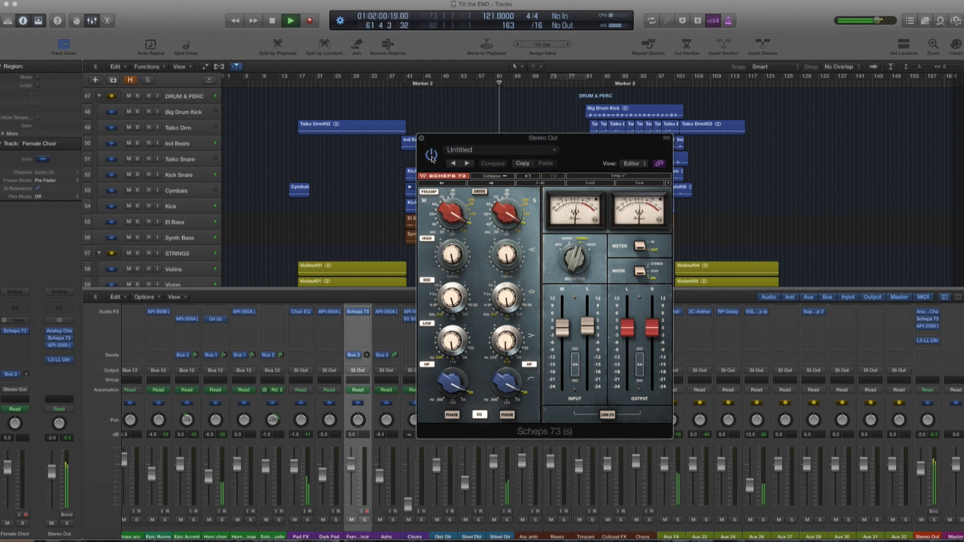
key("space")
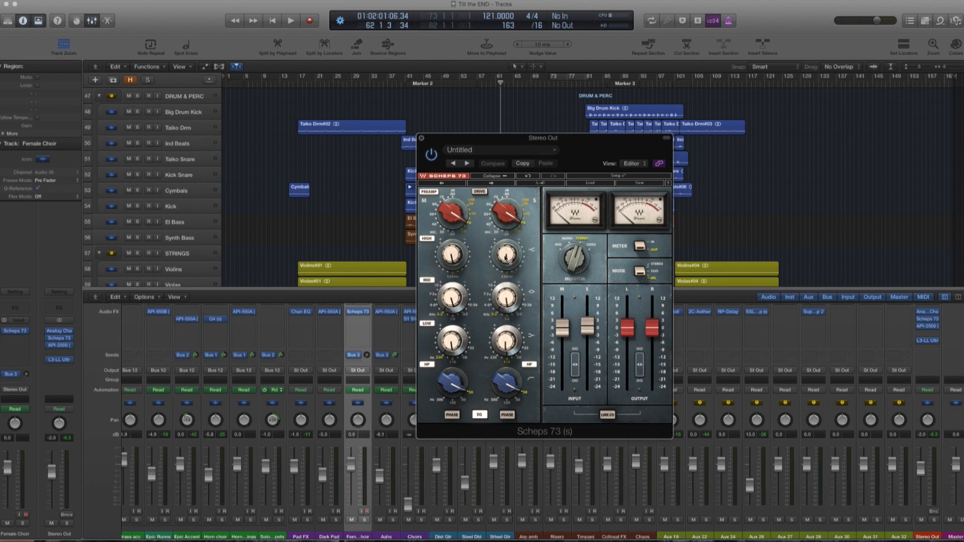
- Slightly adjust the Scheps 73's side-channel High, Mid and Low gains and the mid-channel Low gain
left_click(507, 259)
left_click(507, 260)
left_click_drag(510, 300, 509, 301)
left_click_drag(509, 350, 509, 350)
left_click_drag(452, 340, 453, 345)
- Raise the cutoff of the Scheps 73's side-channel high-pass filter while playing the mix from bar 62
key("space")
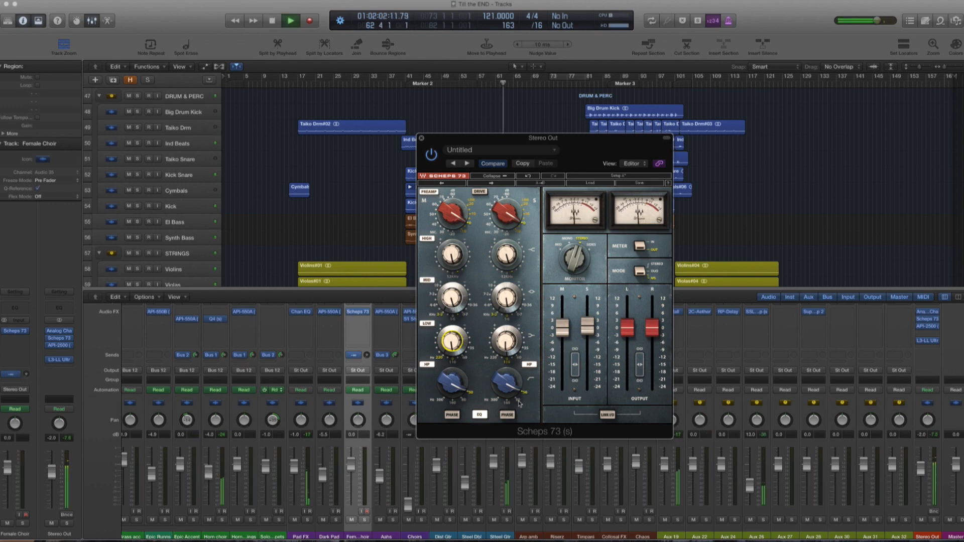
left_click(519, 402)
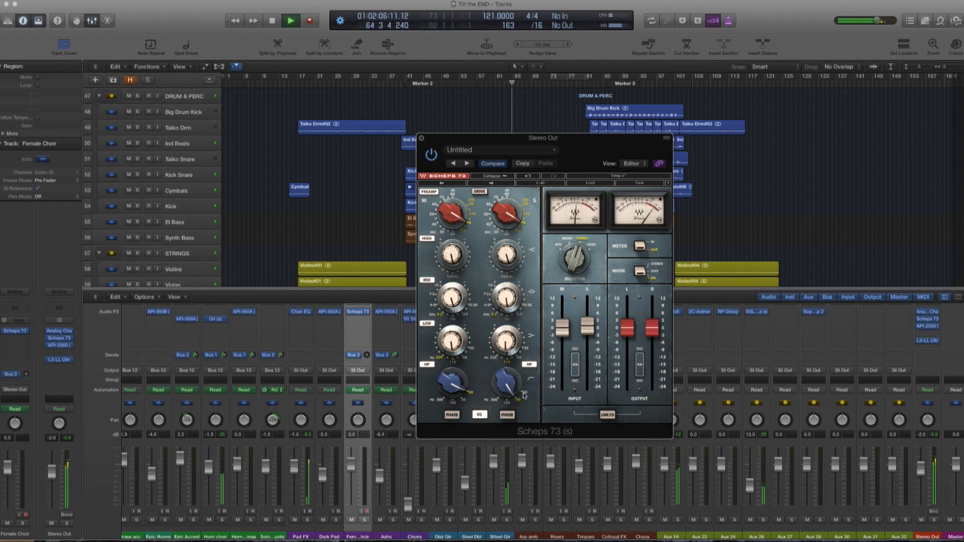
mouse_move(523, 396)
left_mouse_down()
mouse_move(498, 403)
mouse_move(507, 406)
left_mouse_up()
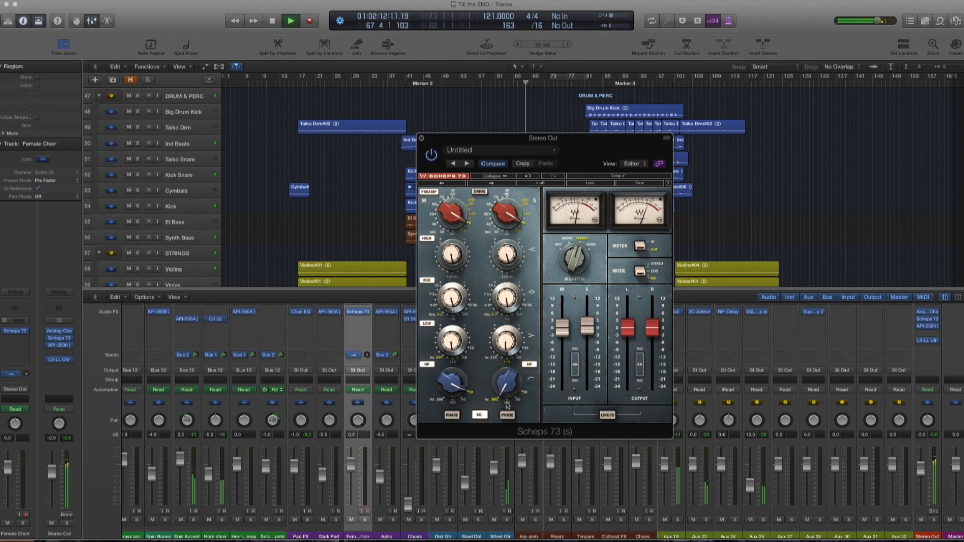
- Compare the playing mix with the Scheps 73's side-channel high-pass filter off and on
left_click(529, 367)
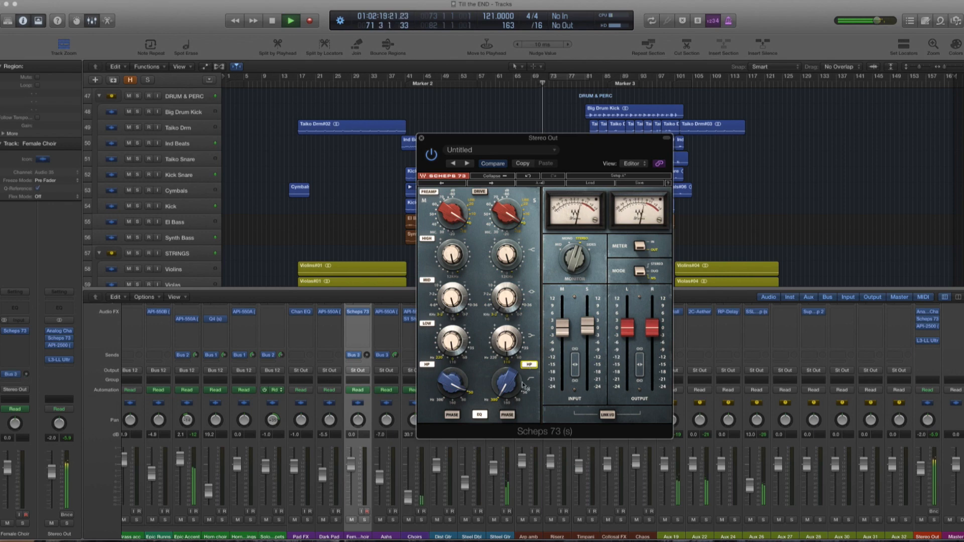
key("space")
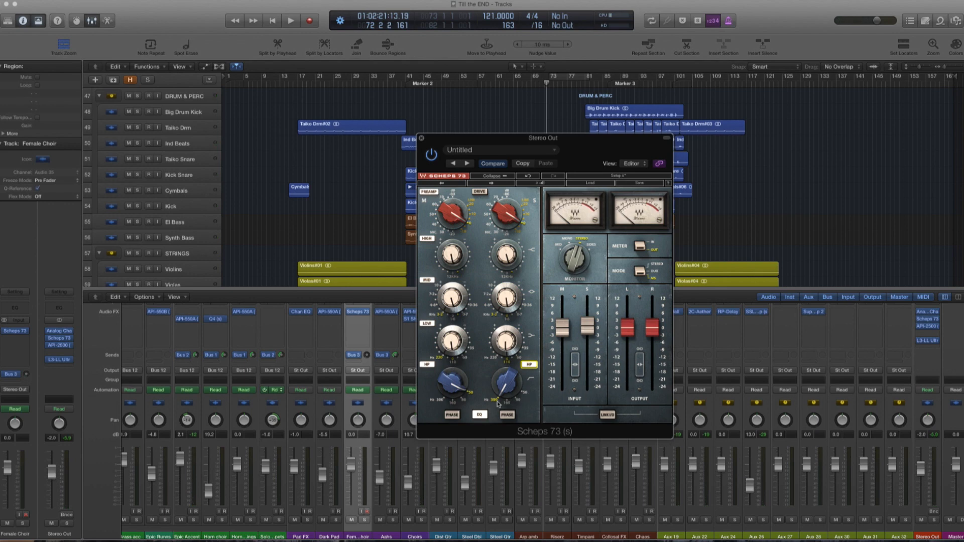
key("space")
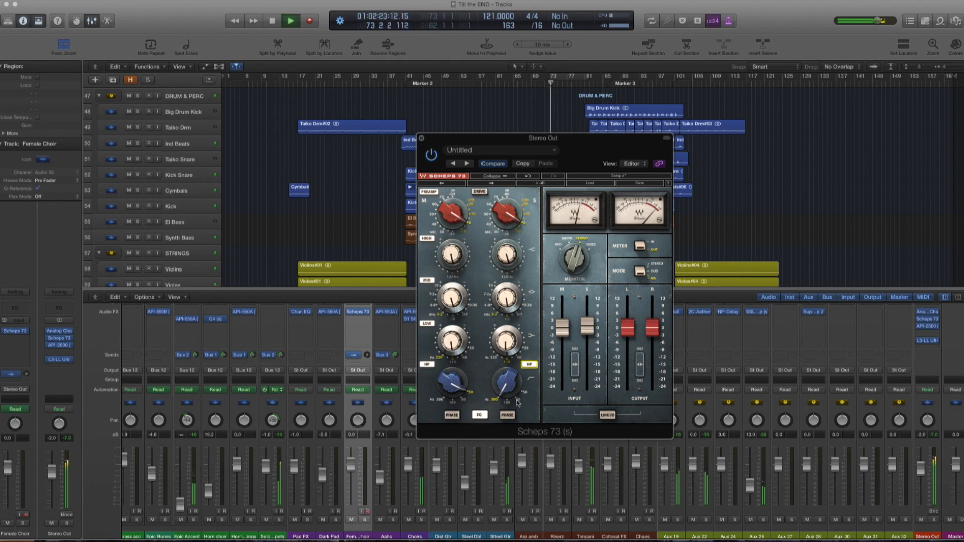
left_click(530, 365)
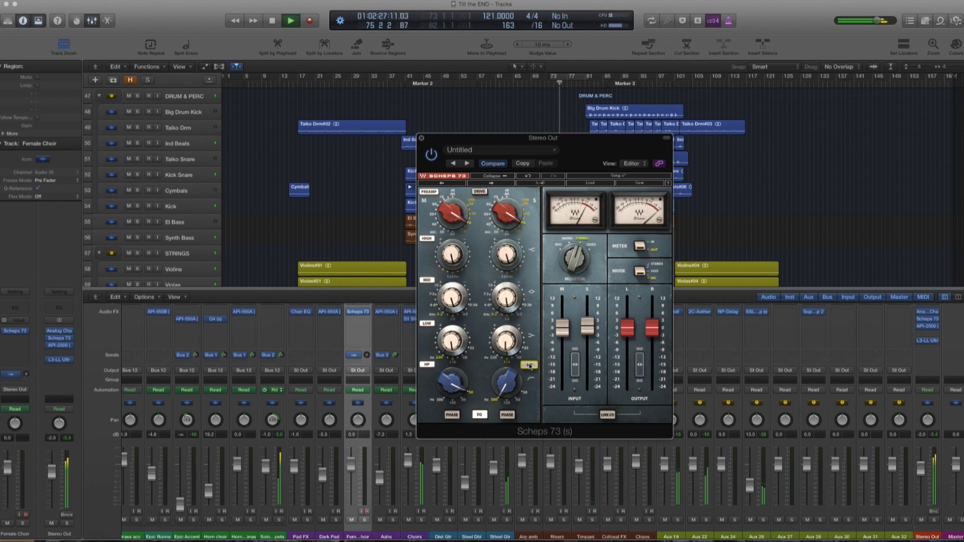
left_click(530, 365)
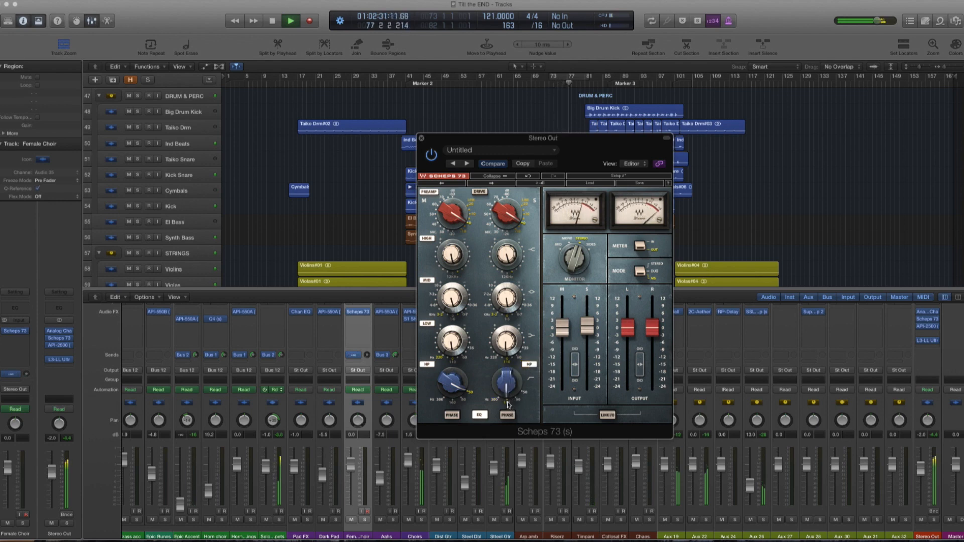
- Lower the side-channel high-pass cutoff and raise the mid-channel cutoff to the same middle setting, stopping playback
left_click(502, 403)
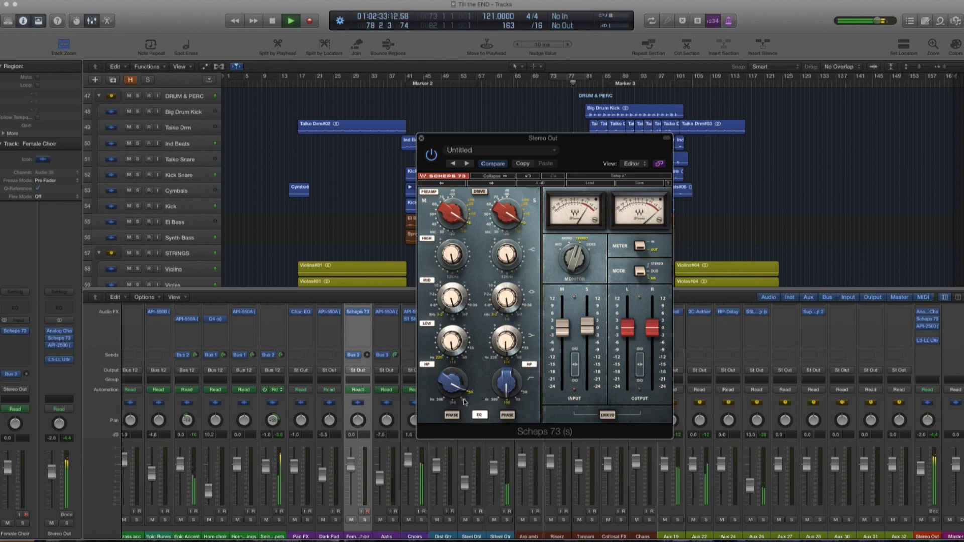
left_click(456, 403)
key("space")
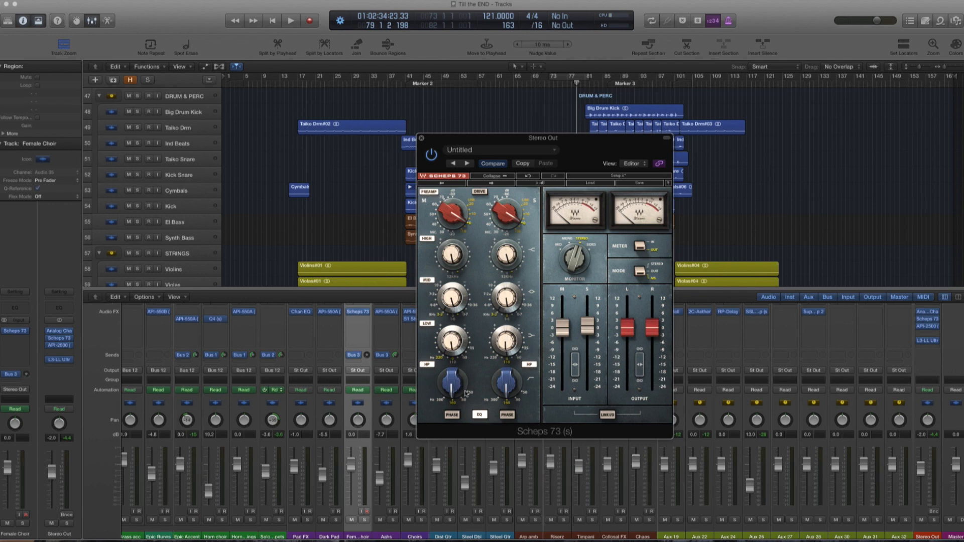
- Restart playback at bar 66 and switch the mid-channel high-pass filter between its highest and lowest cutoffs
key("space")
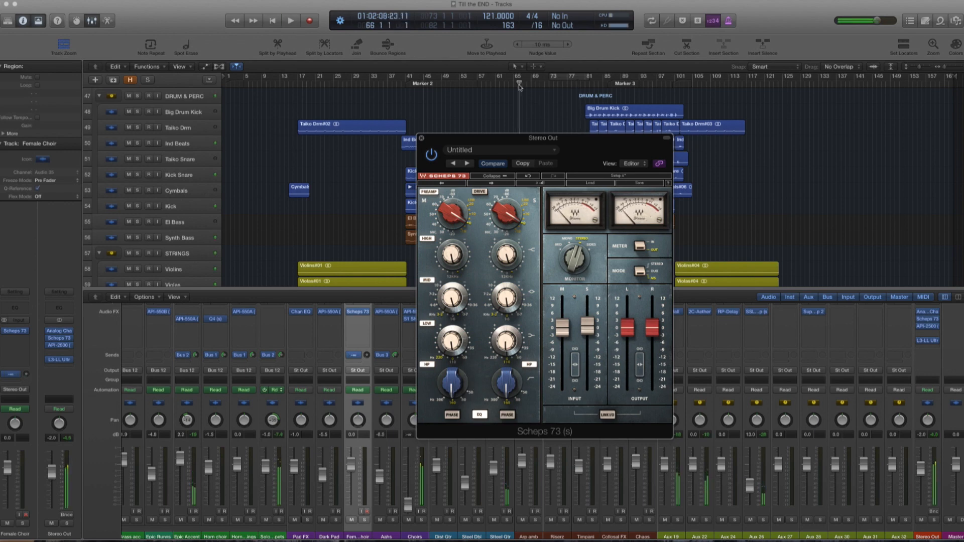
left_click(520, 92)
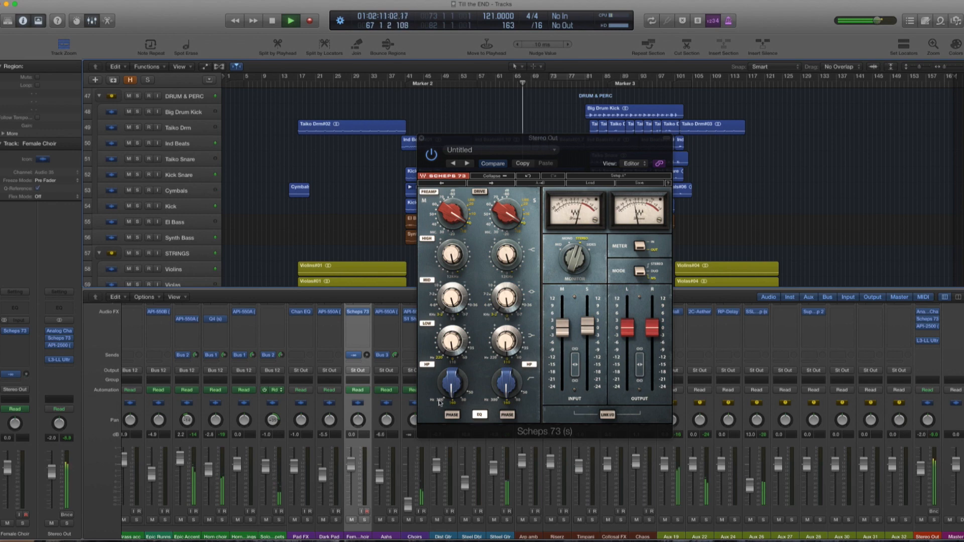
left_click_drag(455, 402, 440, 401)
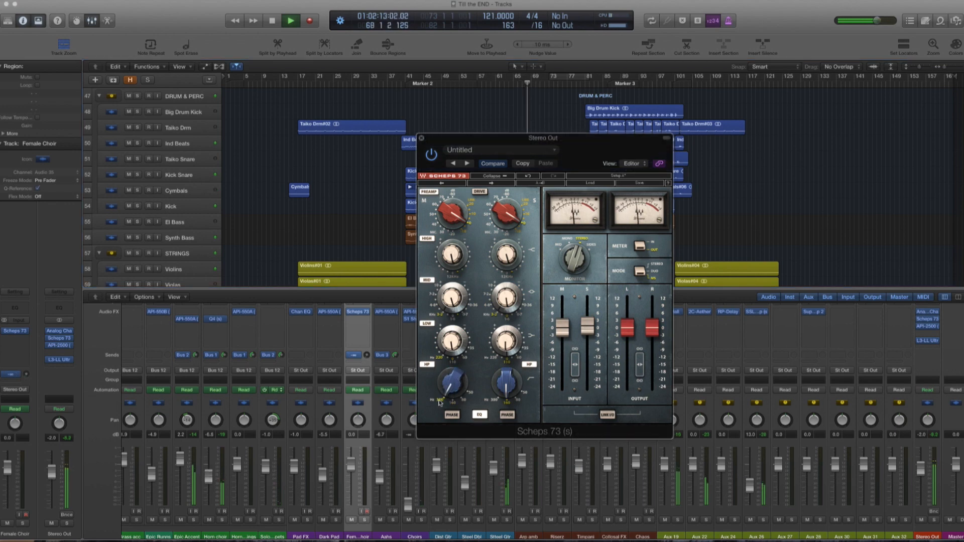
key("space")
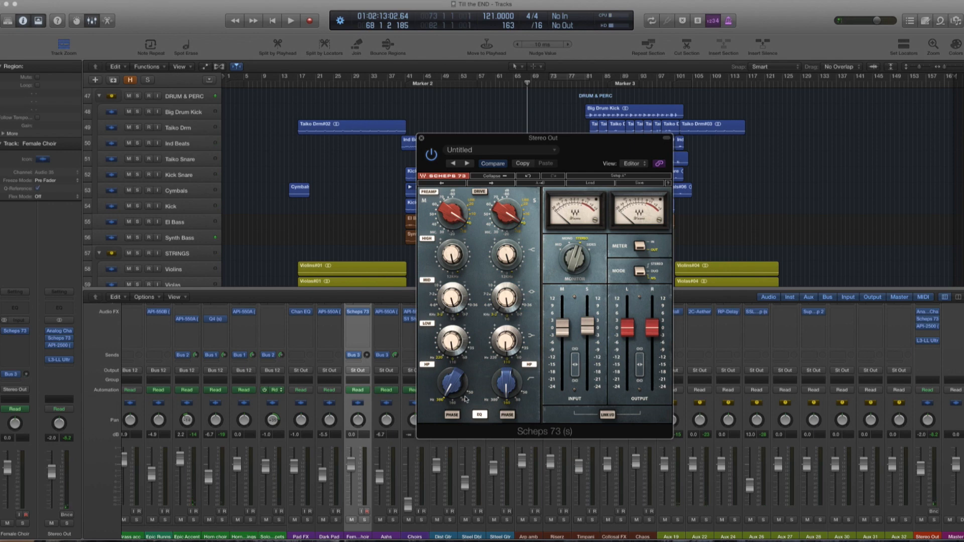
left_click_drag(472, 395, 471, 397)
key("space")
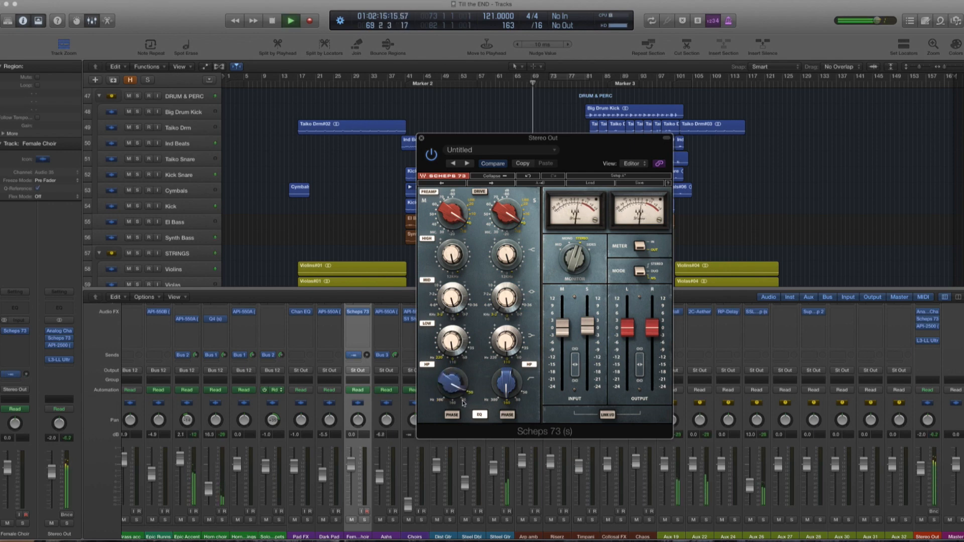
left_click_drag(463, 402, 462, 403)
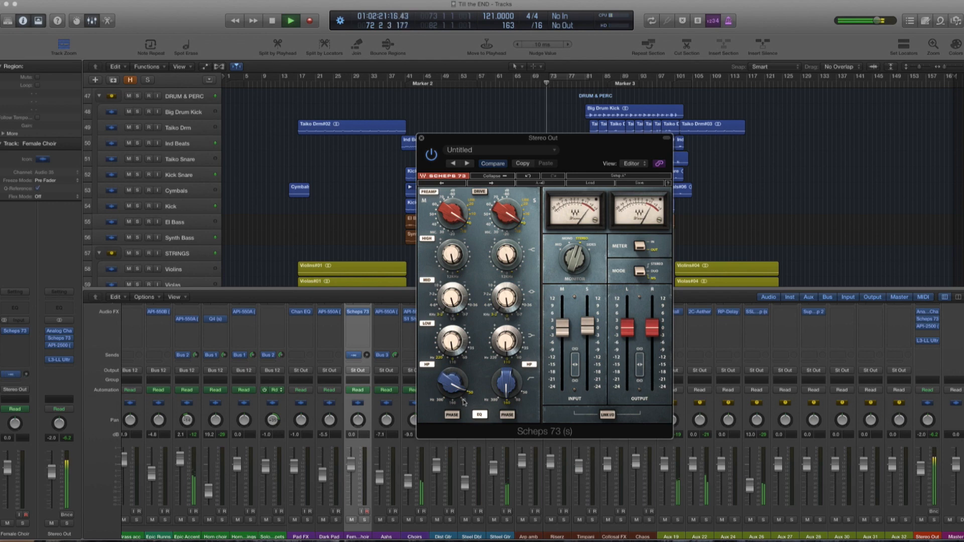
- Try different high-pass cutoffs, set both the mid and side channels to the second-lowest setting, and stop playback
left_click_drag(464, 402, 526, 395)
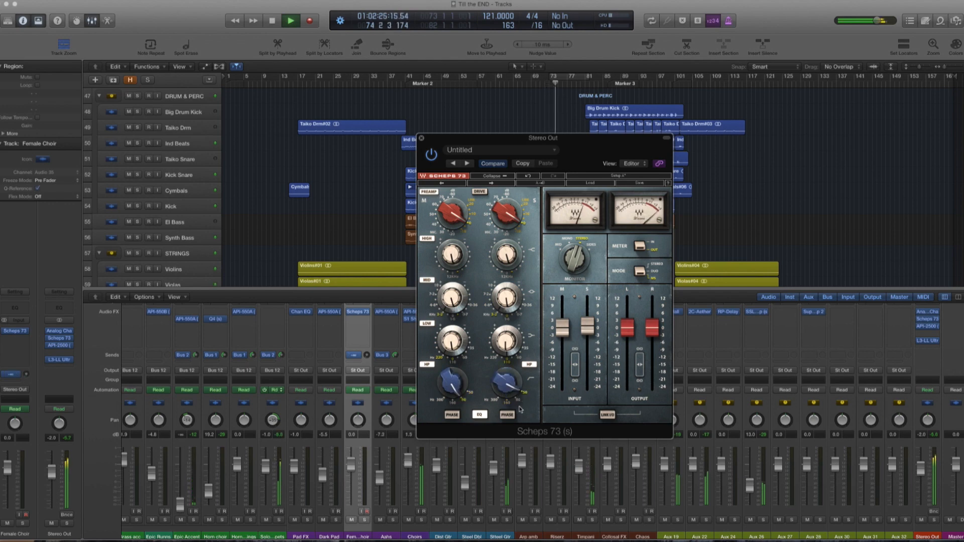
scroll(519, 401, "up", 3)
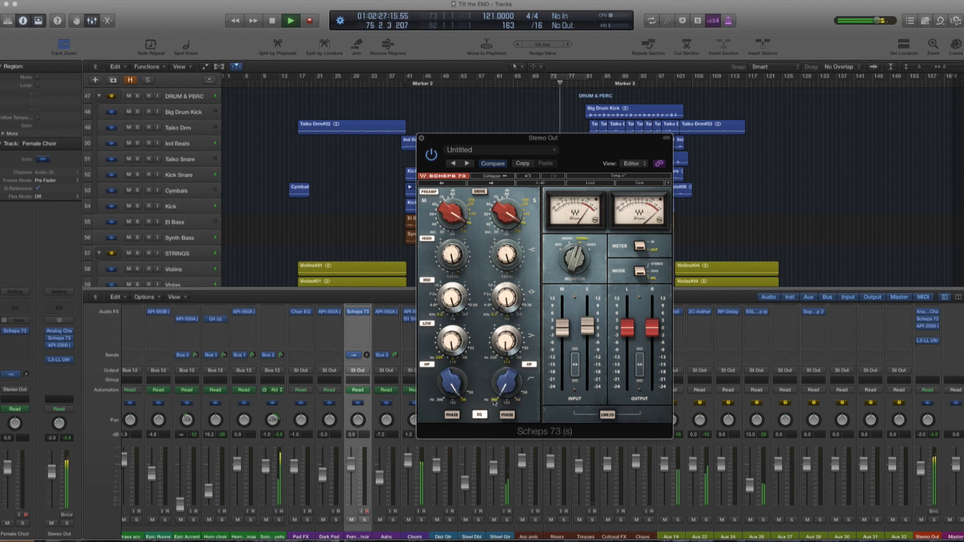
scroll(519, 404, "down", 3)
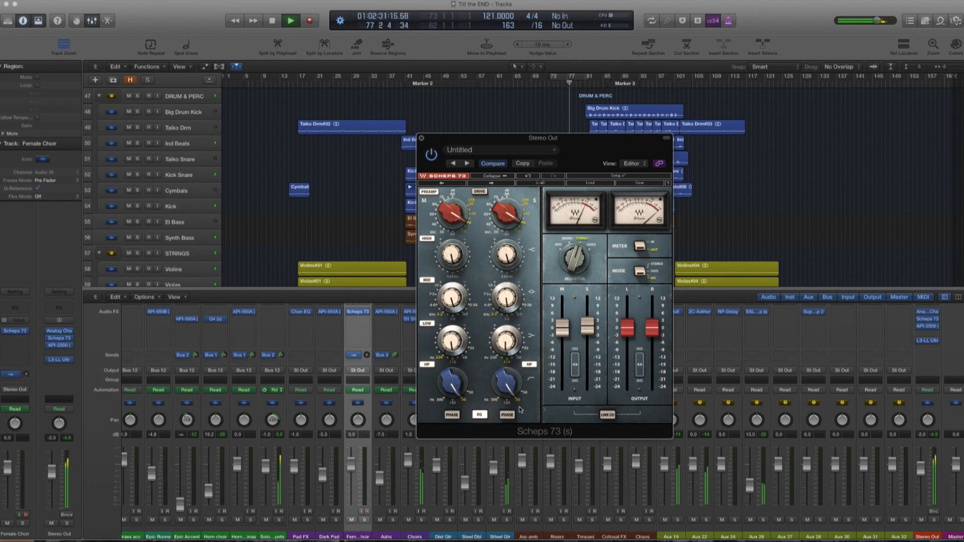
key("space")
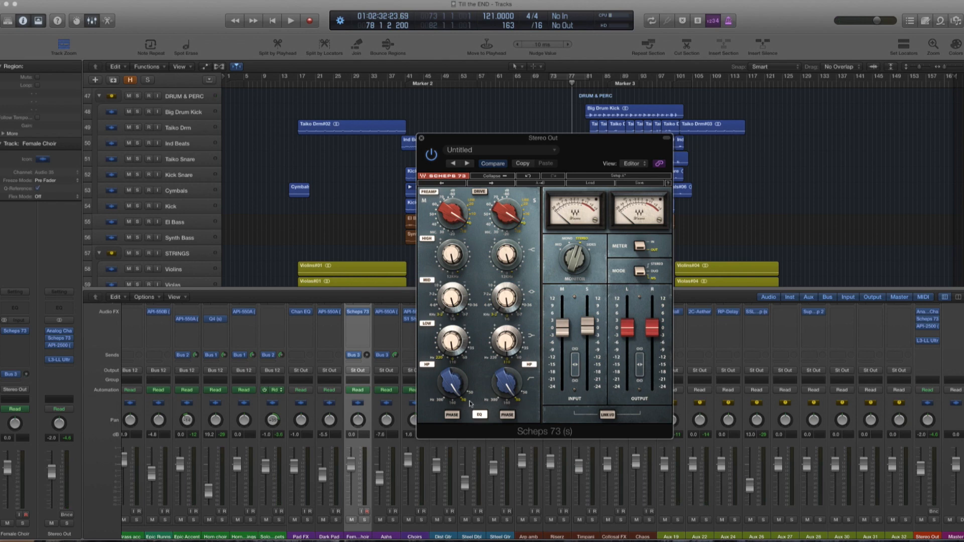
- Slightly adjust the Scheps 73's mid-channel High and Mid gains while the mix plays
key("space")
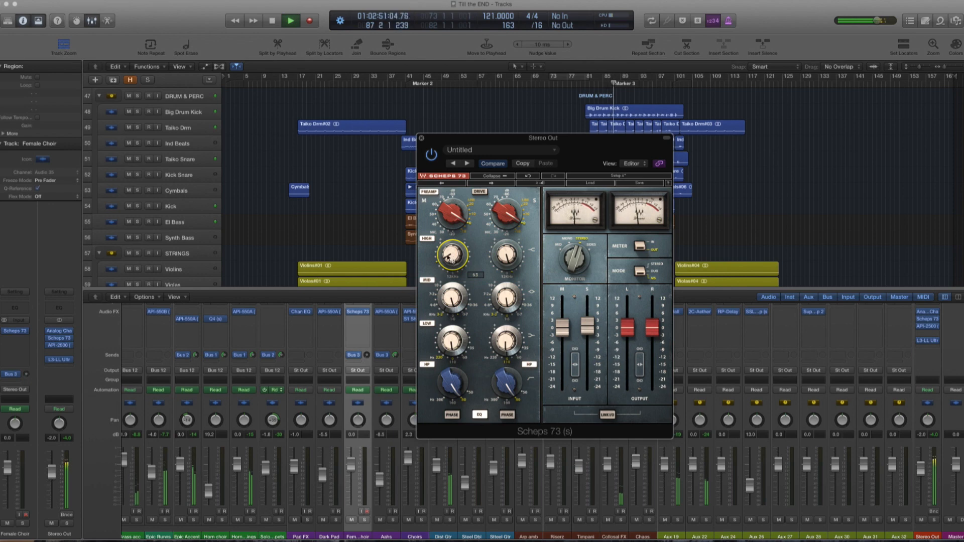
left_click_drag(449, 259, 450, 278)
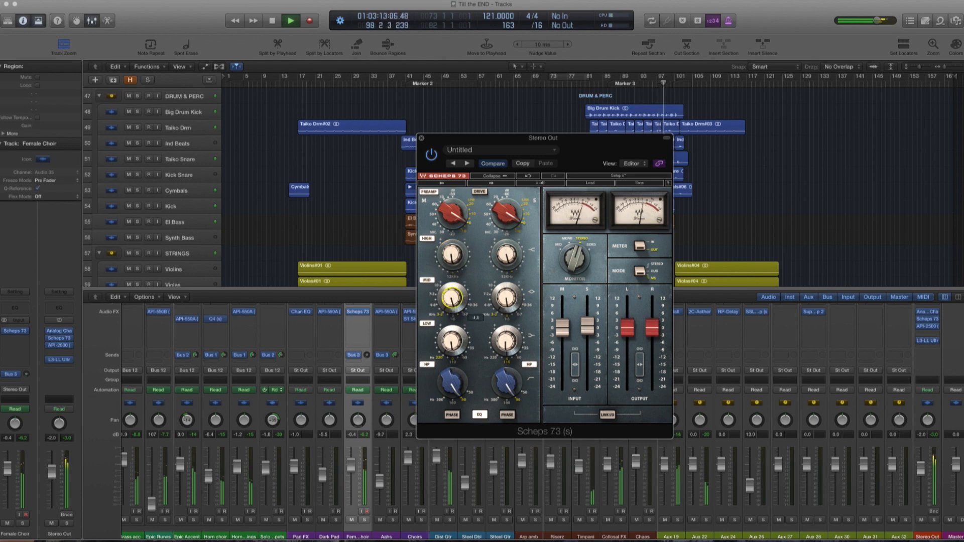
left_click_drag(452, 298, 452, 302)
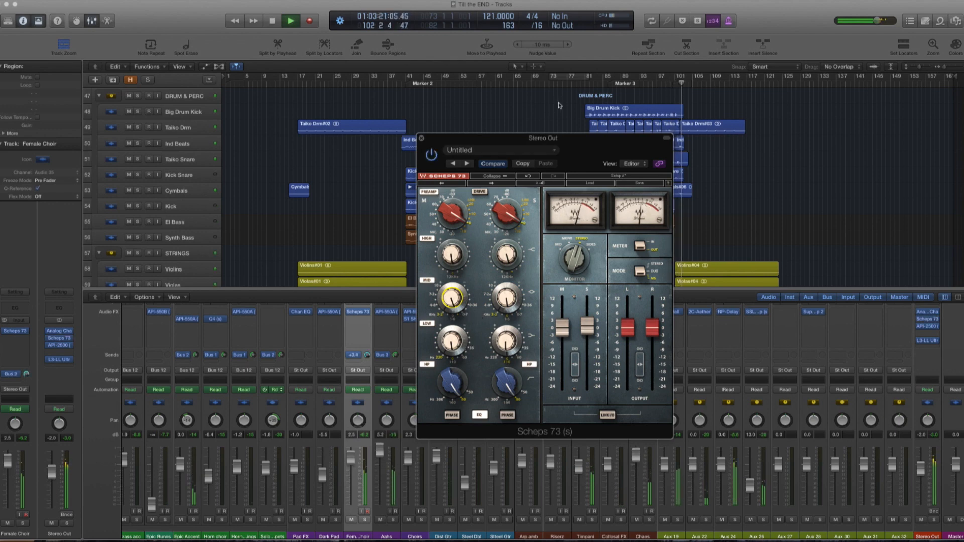
- Restart the mix from bar 83 and compare it with the Scheps 73 bypassed and active
key("space")
left_click(431, 155)
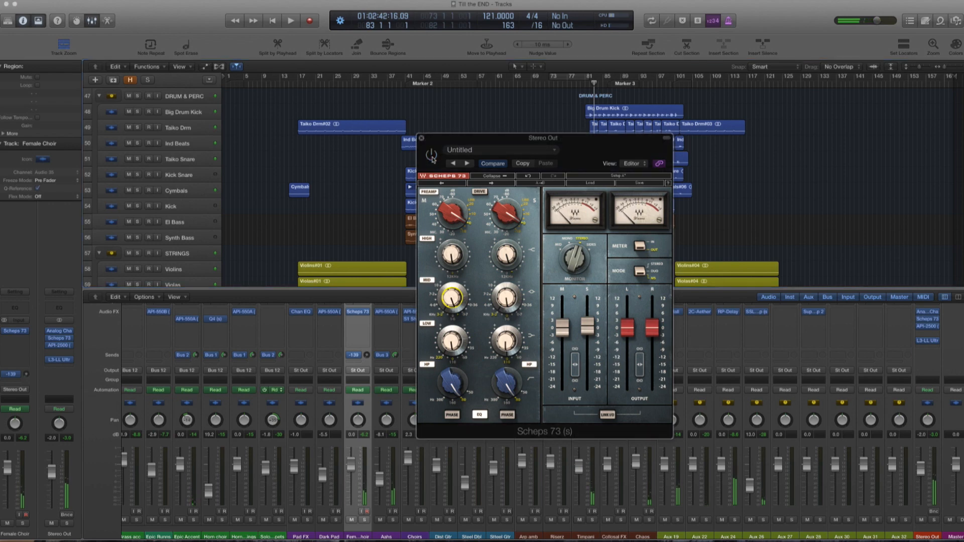
key("space")
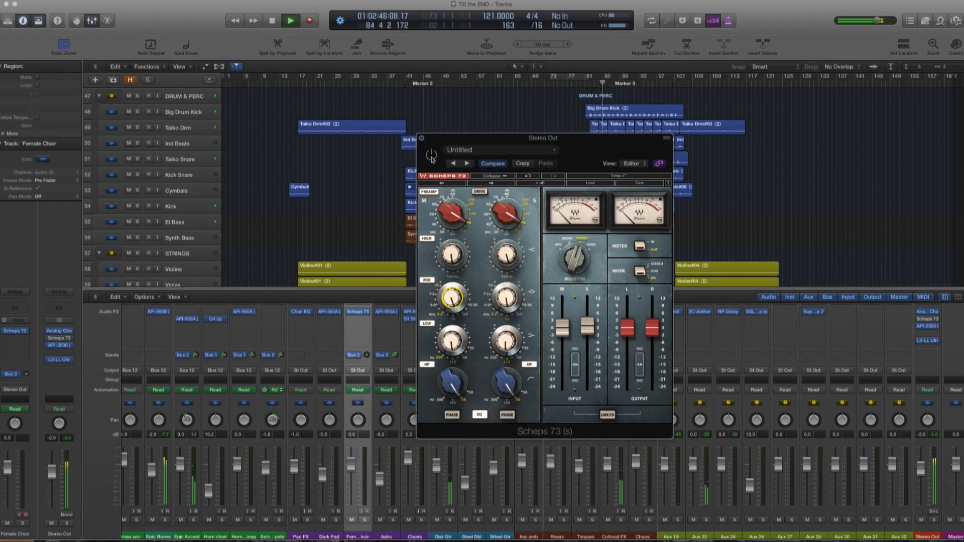
left_click(432, 156)
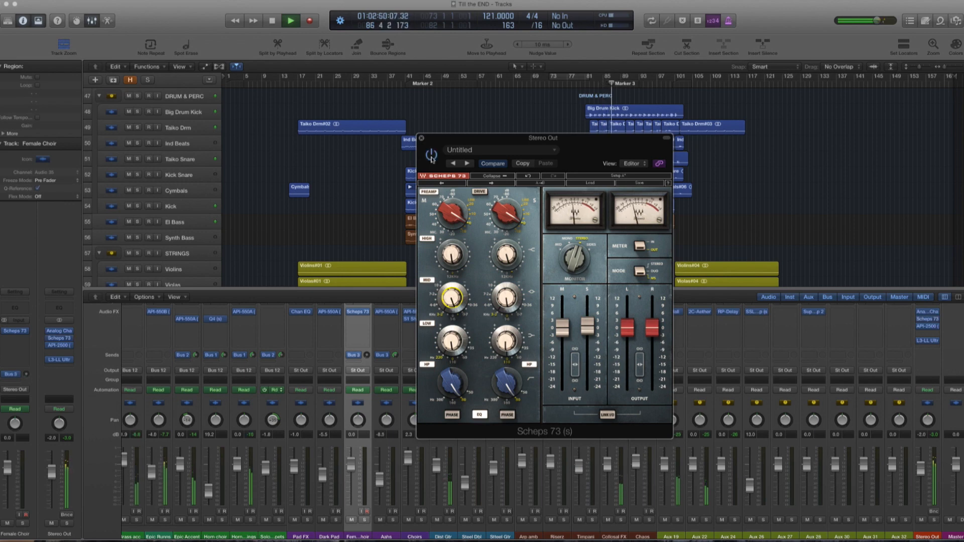
left_click(431, 156)
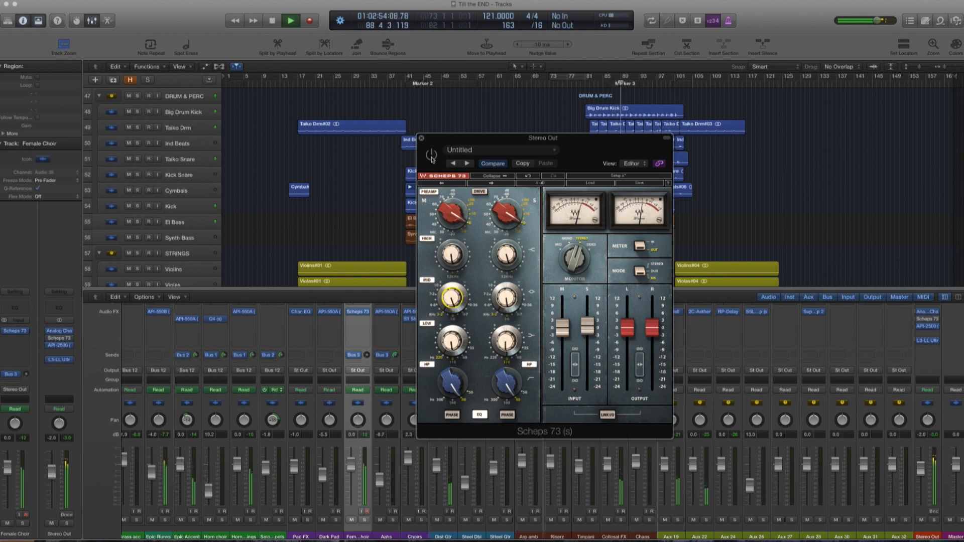
left_click(431, 155)
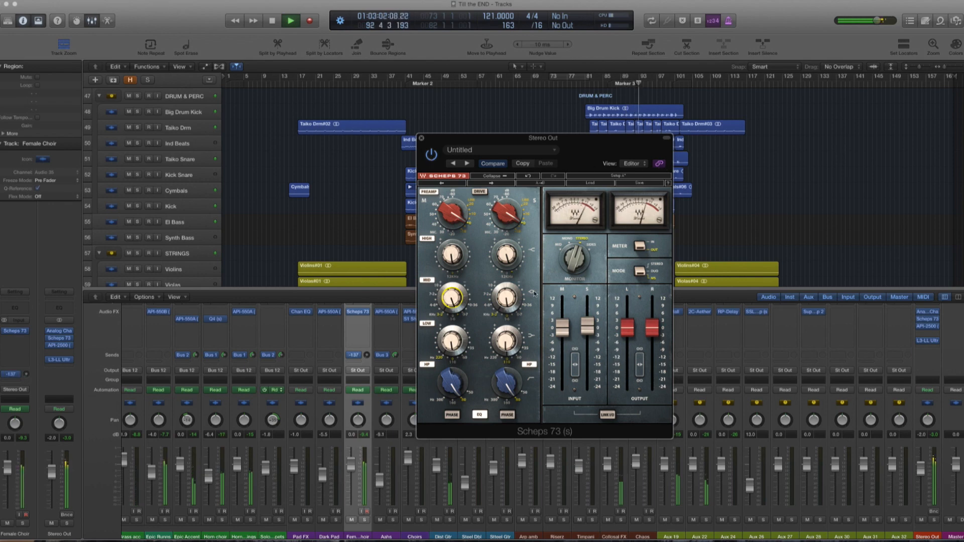
- Repeat the Scheps 73 bypass comparison from bar 93 and again from bar 83, shifting the plug-in window slightly
key("space")
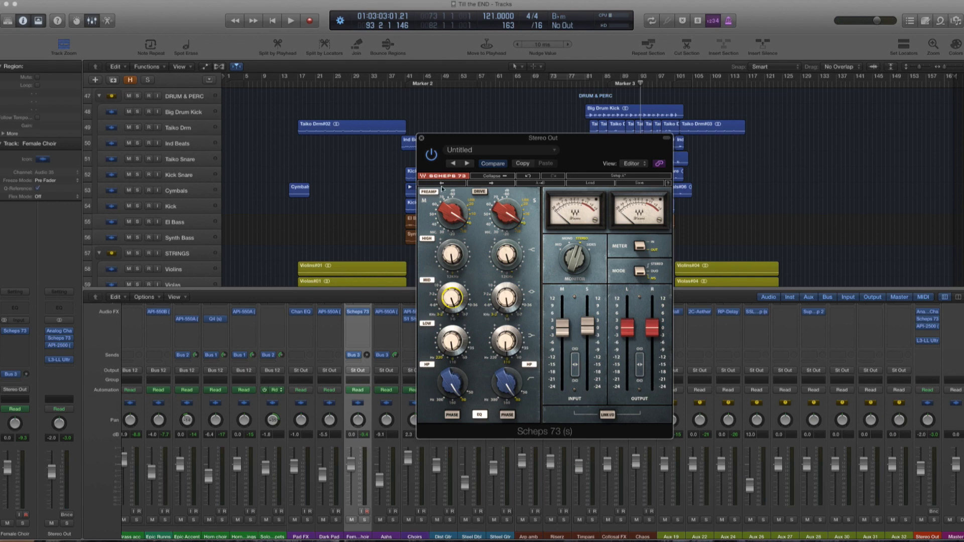
key("space")
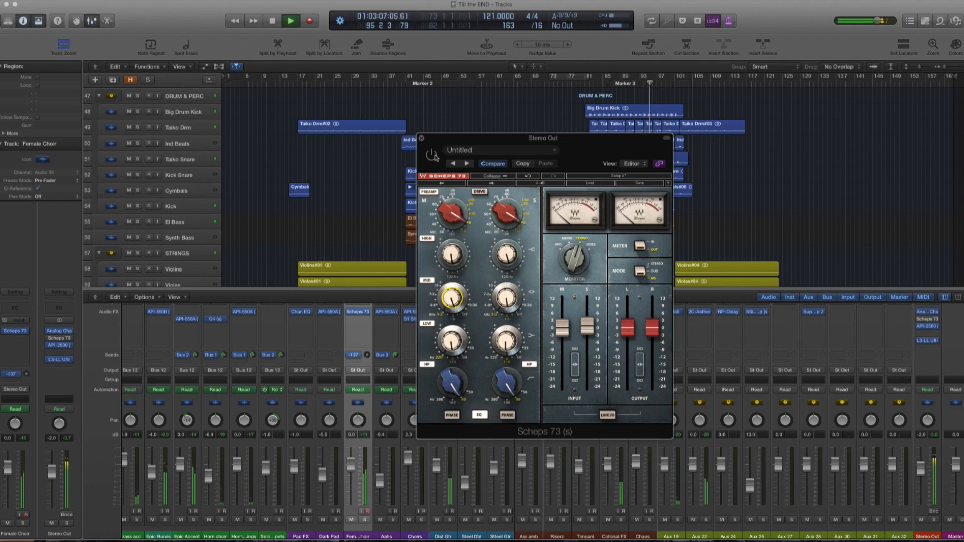
key("space")
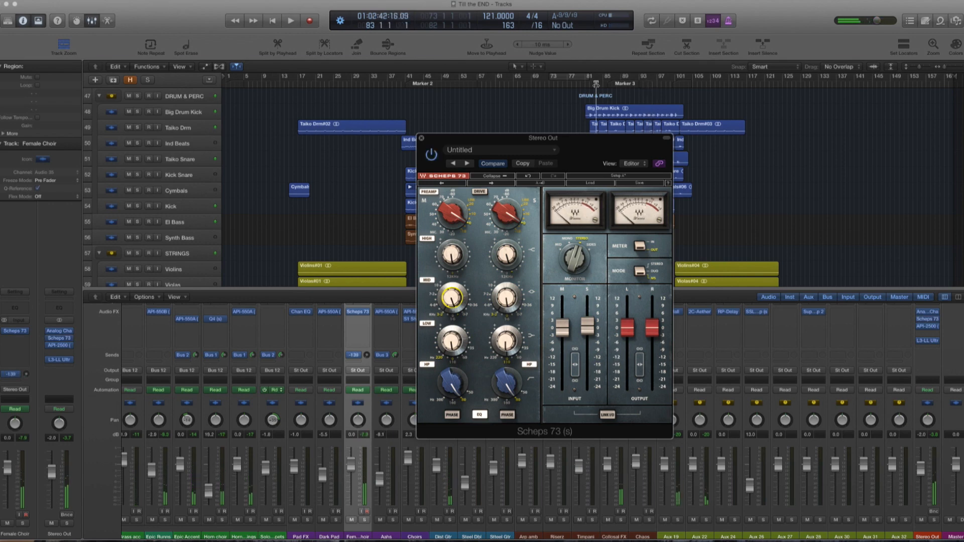
left_click(595, 85)
left_click_drag(512, 141, 523, 140)
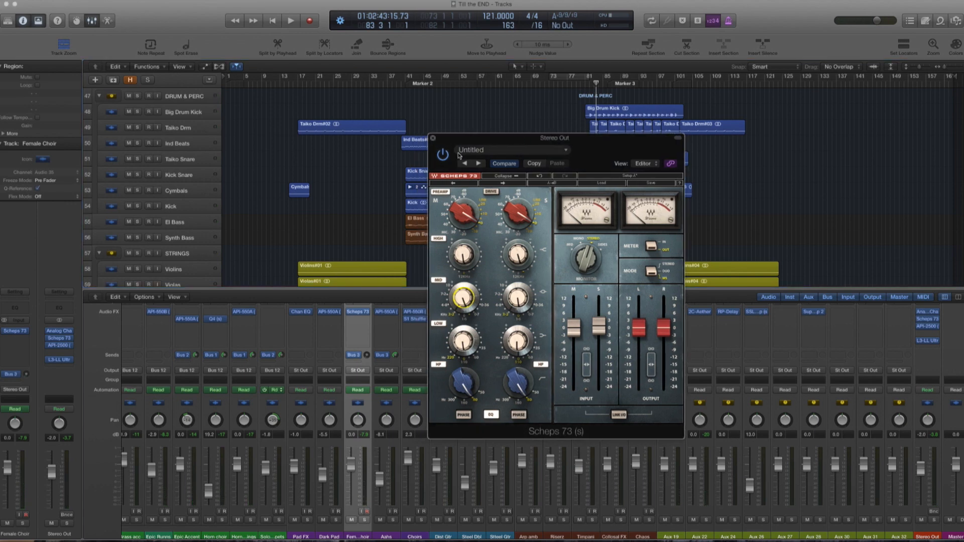
key("space")
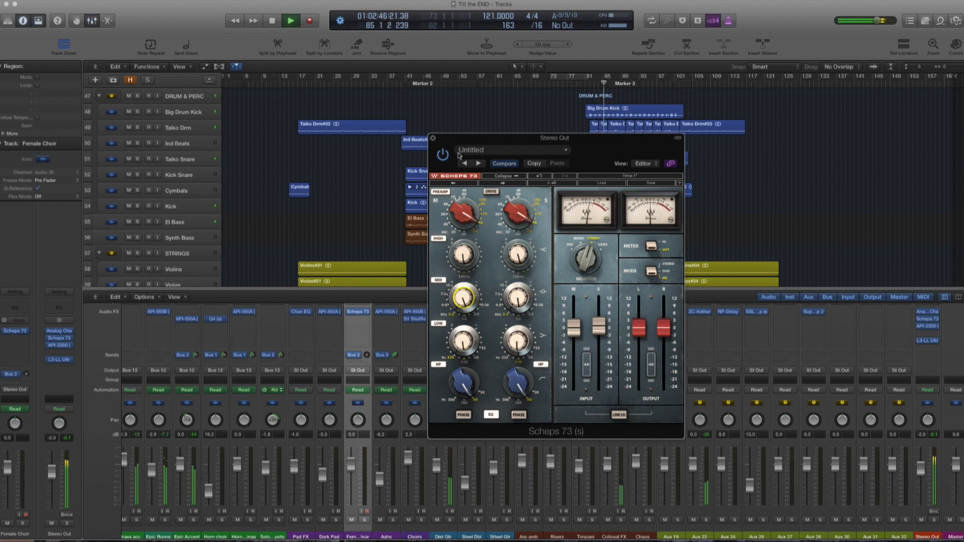
left_click(443, 155)
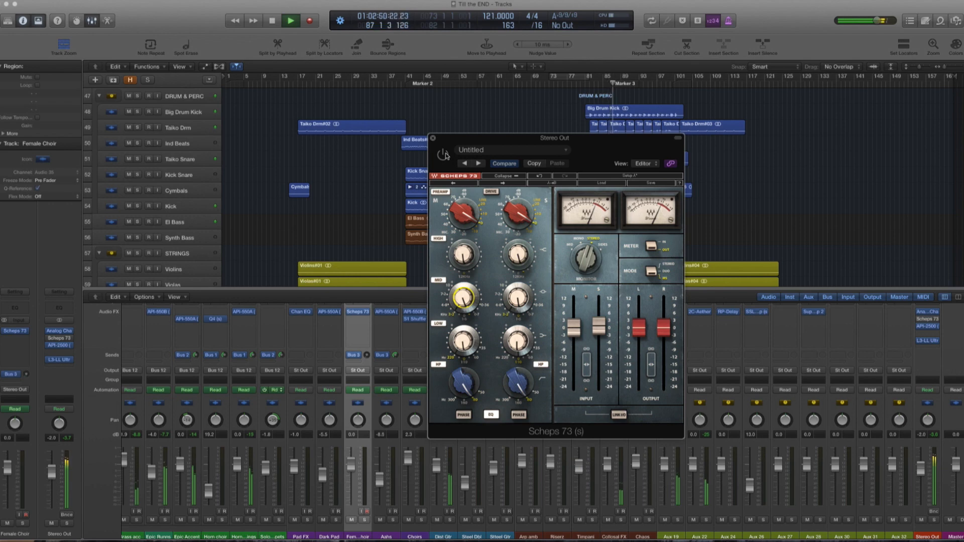
left_click(444, 156)
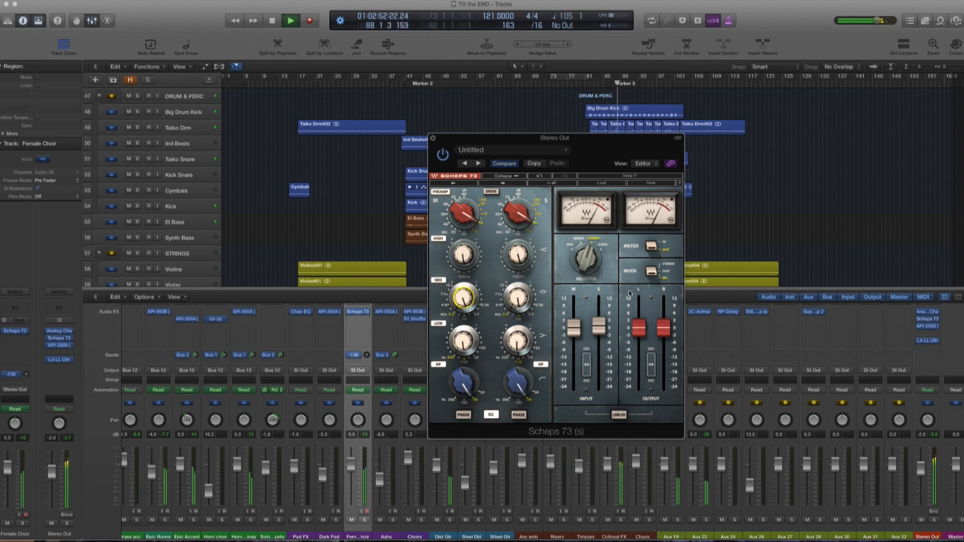
- Raise the Scheps 73's linked left and right output levels slightly and check the loudness against bypass
left_click_drag(651, 367, 651, 364)
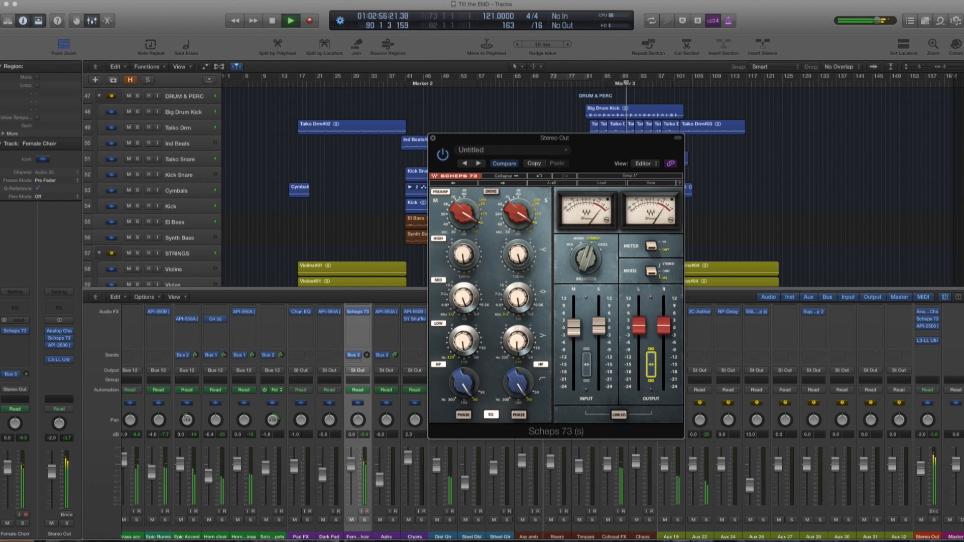
left_click(441, 155)
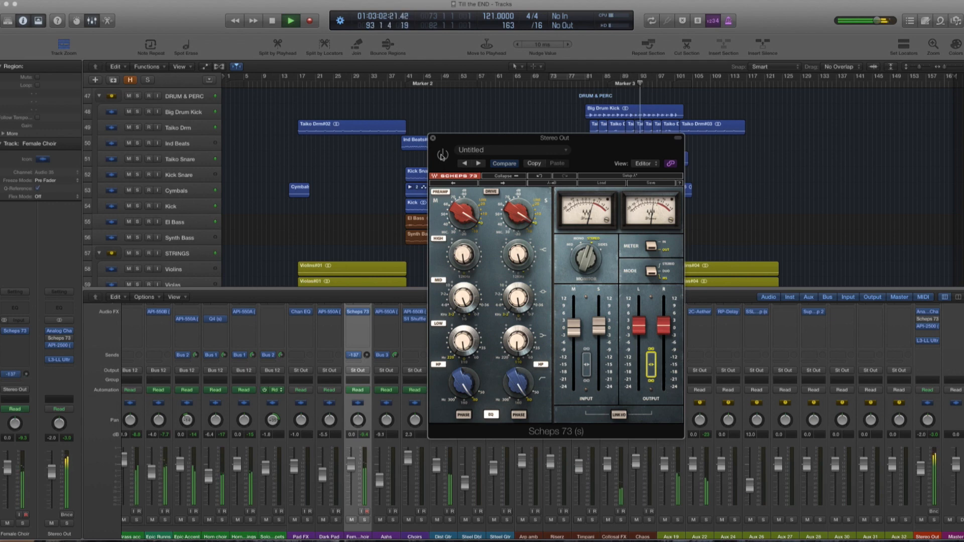
left_click(442, 154)
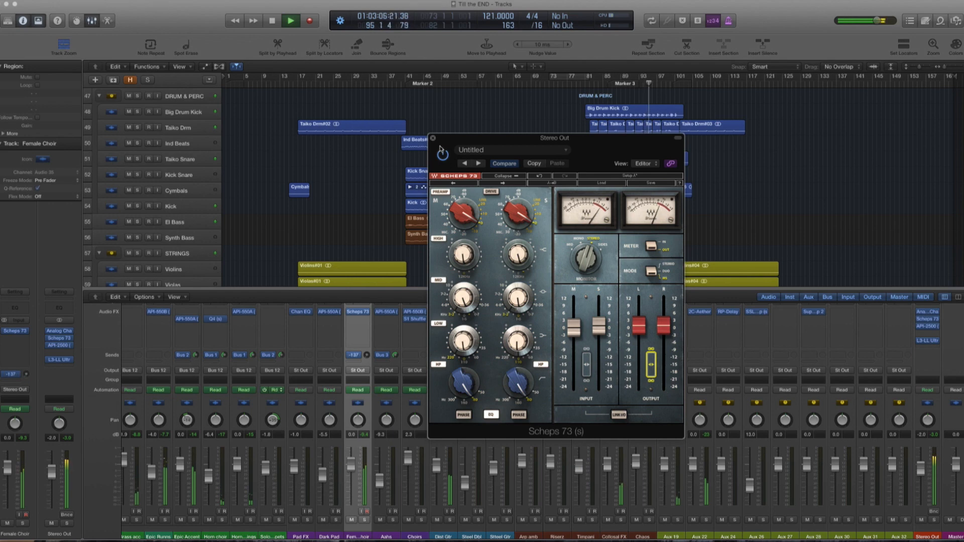
- Stop playback, close the Scheps 73 and bring the Stereo Out's API-2500 compressor up over the arrangement
key("space")
left_click(432, 139)
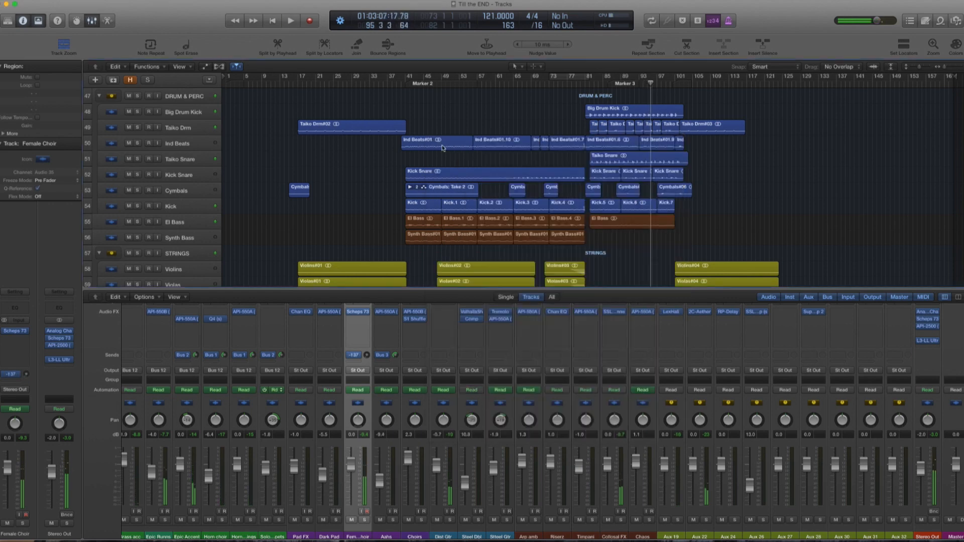
left_click(928, 328)
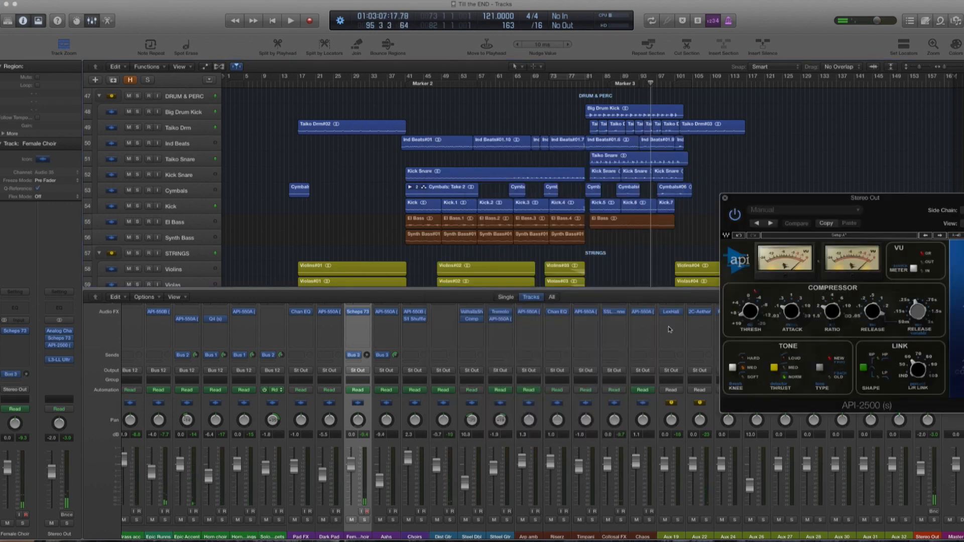
left_click_drag(870, 202, 557, 188)
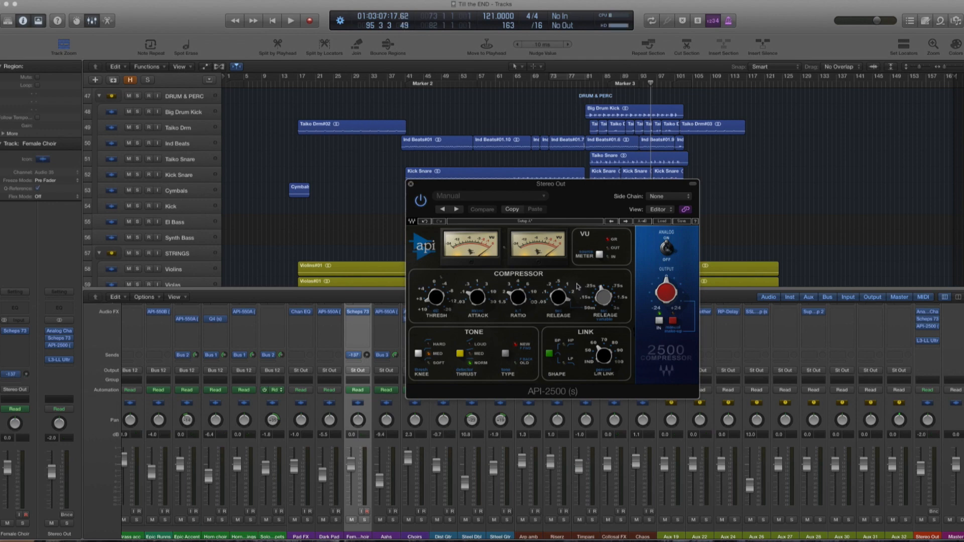
- Play the mix from bar 95 with the API-2500's VU meters in view, stop it and close the compressor
key("space")
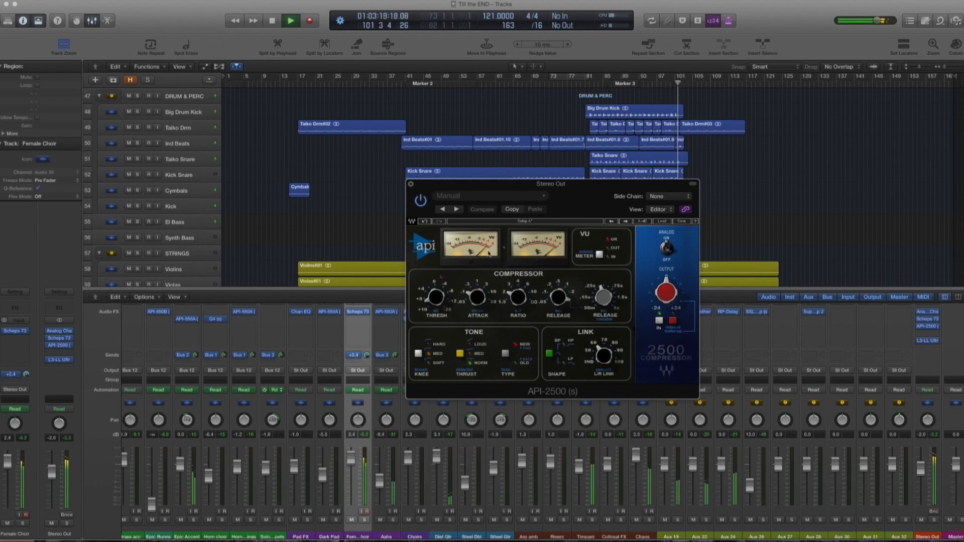
key("space")
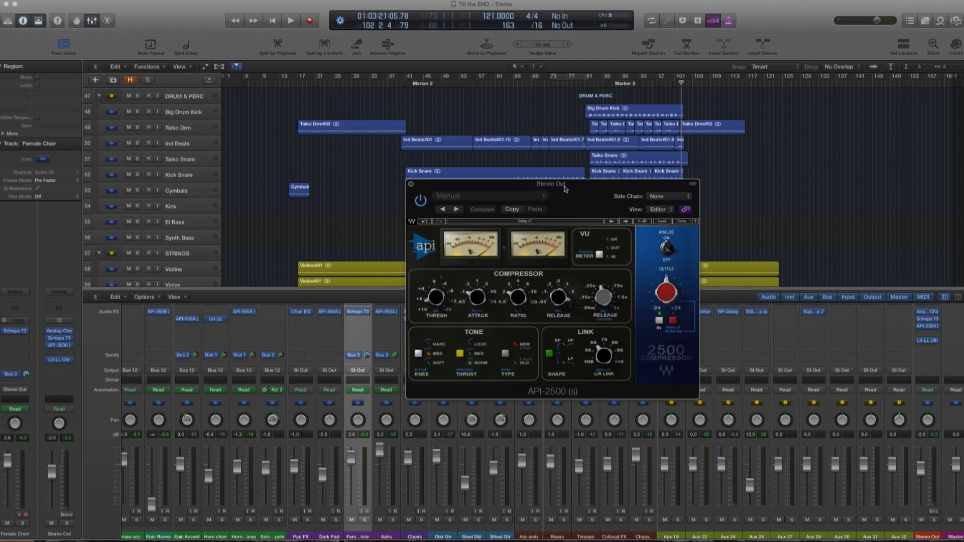
left_click_drag(565, 188, 583, 185)
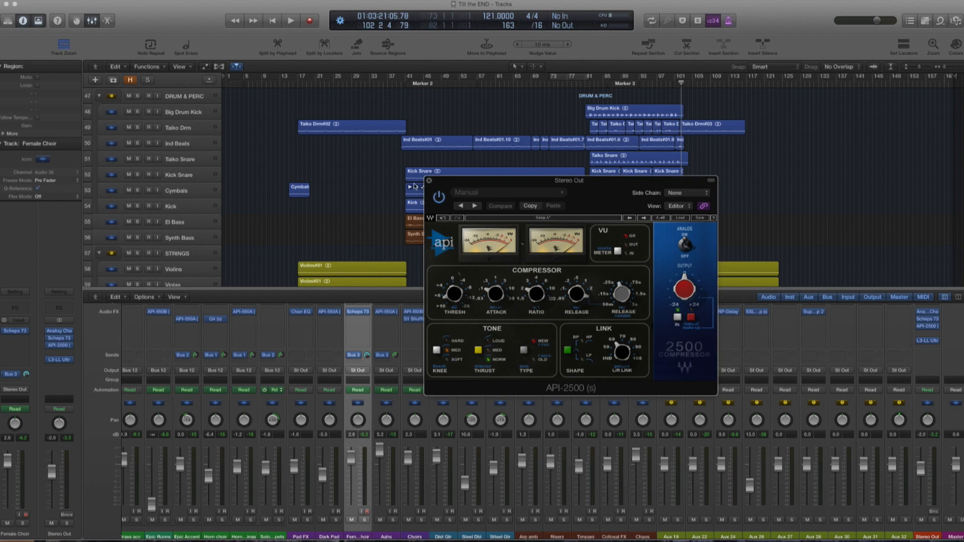
left_click(429, 182)
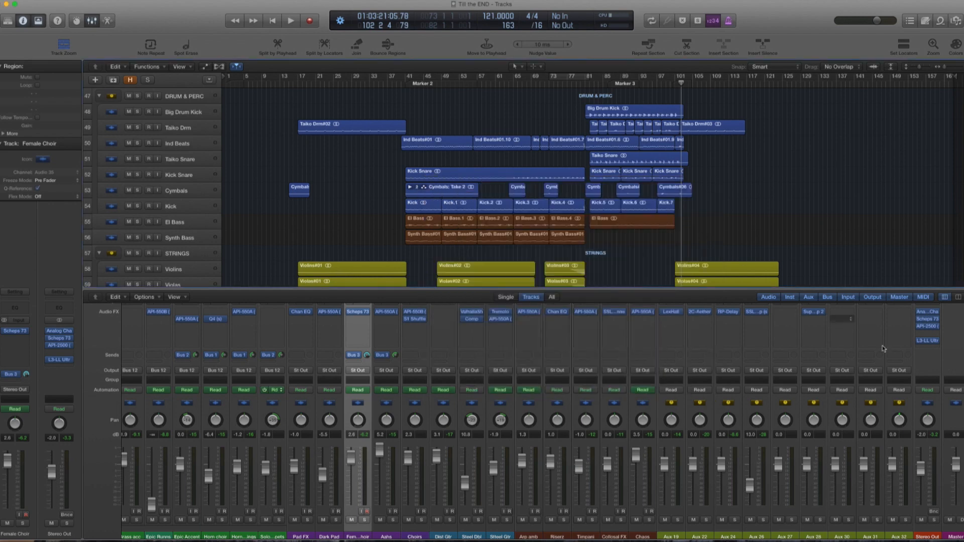
- View the Stereo Out's L3-LL Ultramaximizer, close it and return the playhead to the start of the project
left_click(929, 341)
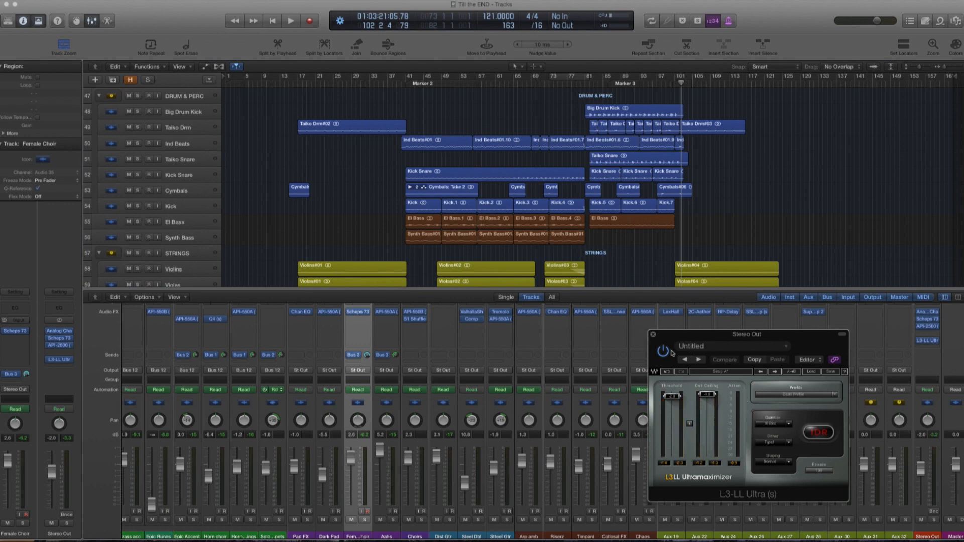
left_click(653, 334)
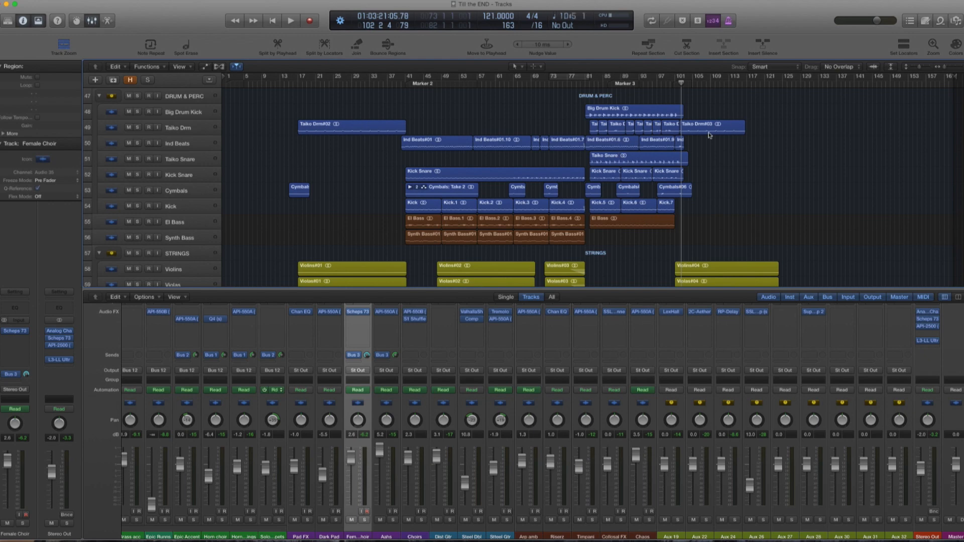
key("Return")
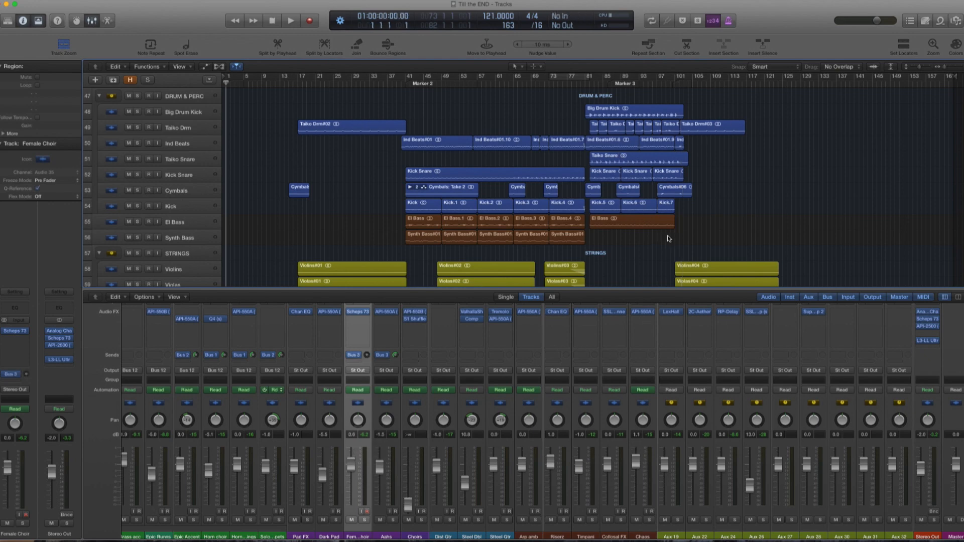